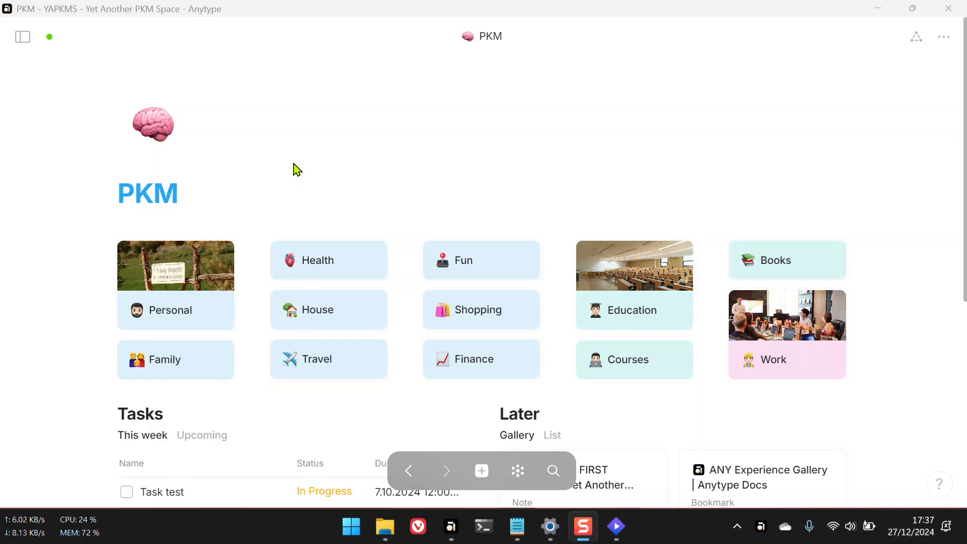
Step: Open the READ ME FIRST YAPKMS note from the favorites and skim its content
{"action": "mouse_move", "coordinate": [386, 108]}
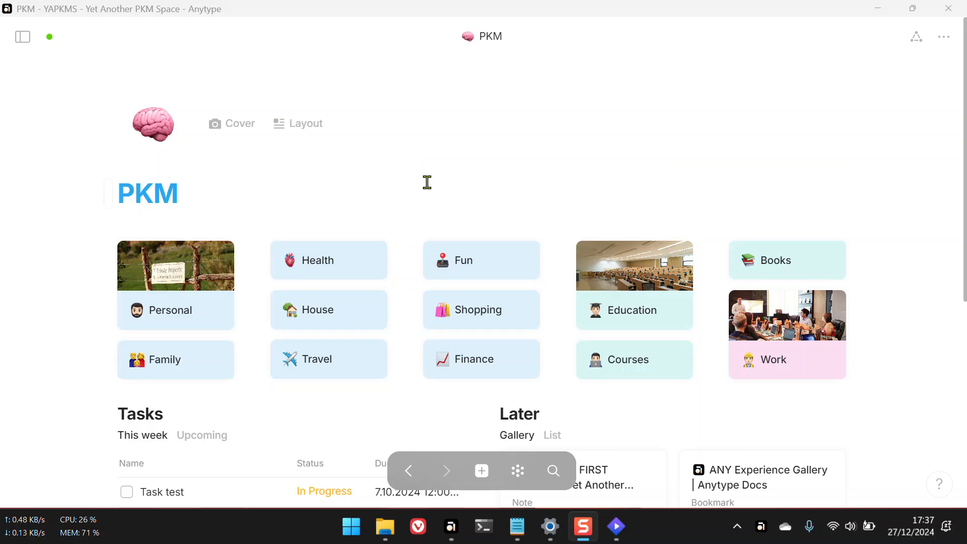
{"action": "mouse_move", "coordinate": [4, 169]}
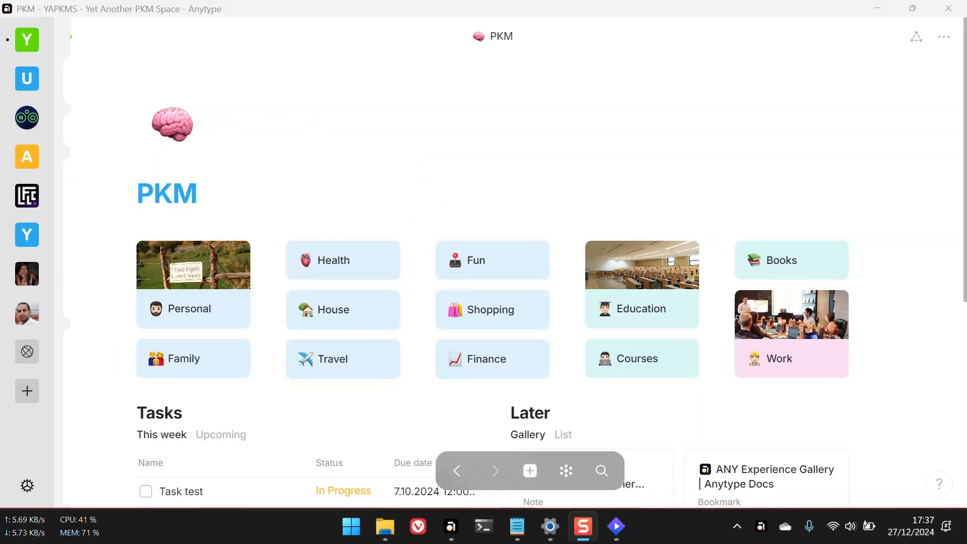
{"action": "left_click", "coordinate": [123, 191]}
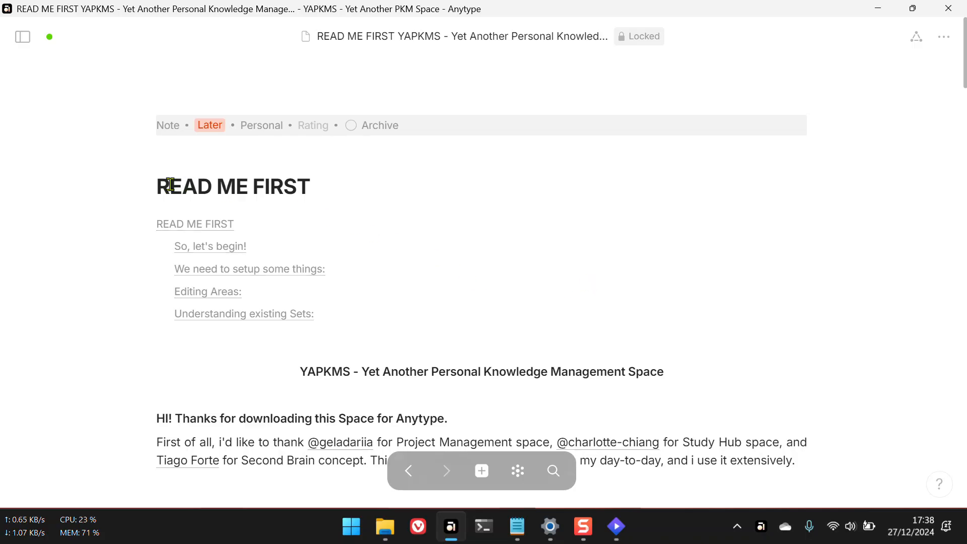
{"action": "scroll", "coordinate": [411, 288], "scroll_direction": "down", "scroll_amount": 8}
{"action": "scroll", "coordinate": [418, 289], "scroll_direction": "up", "scroll_amount": 8}
Step: Bring up the experience gallery from the list of spaces and close it again
{"action": "mouse_move", "coordinate": [11, 196]}
{"action": "left_click", "coordinate": [28, 358]}
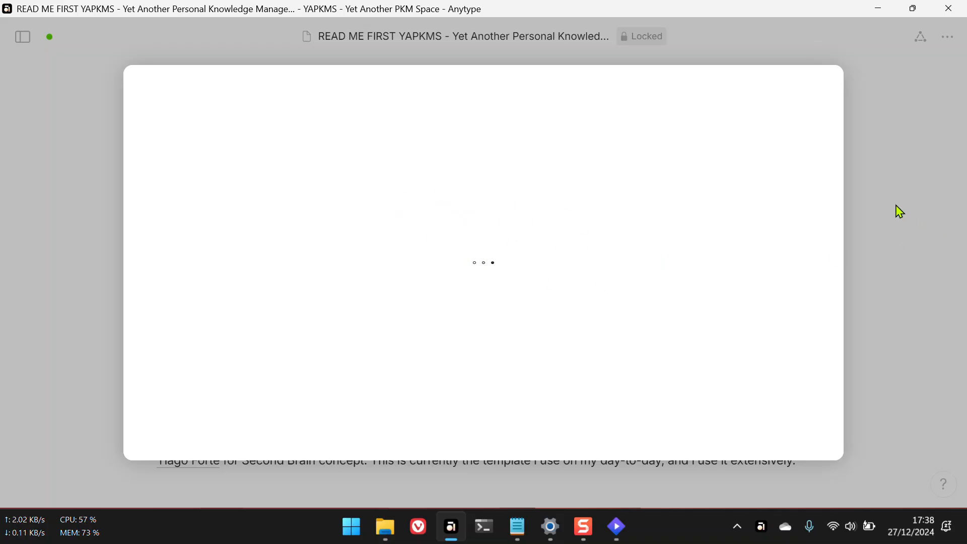
{"action": "left_click", "coordinate": [901, 182]}
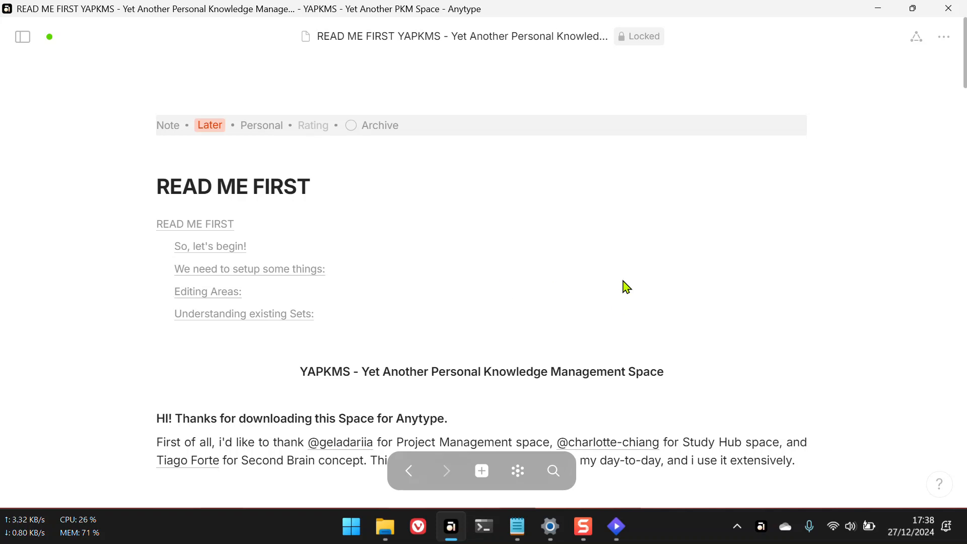
Step: Close the Stremio and Settings windows running in the background
{"action": "mouse_move", "coordinate": [520, 529]}
{"action": "mouse_move", "coordinate": [617, 529]}
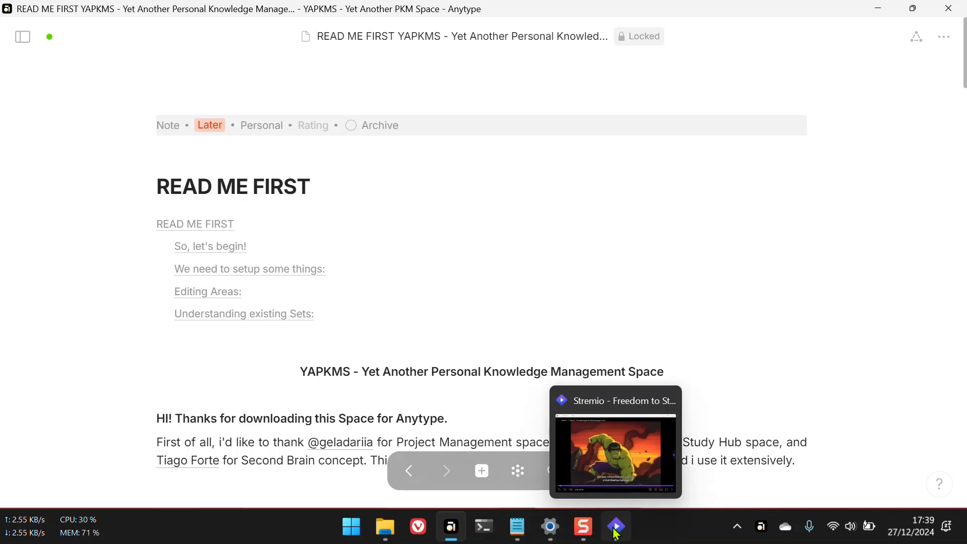
{"action": "left_click", "coordinate": [667, 399]}
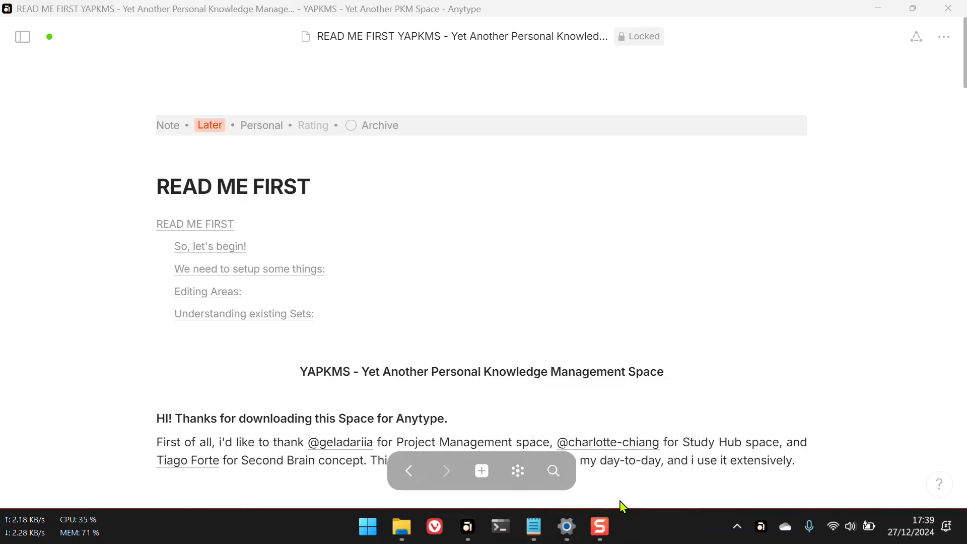
{"action": "left_click", "coordinate": [612, 526]}
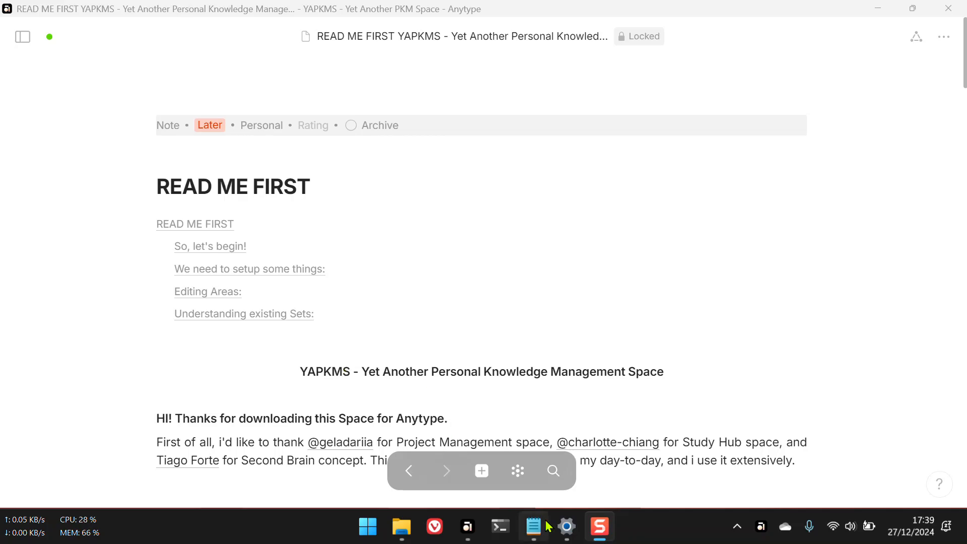
{"action": "mouse_move", "coordinate": [566, 526]}
{"action": "left_click", "coordinate": [613, 396]}
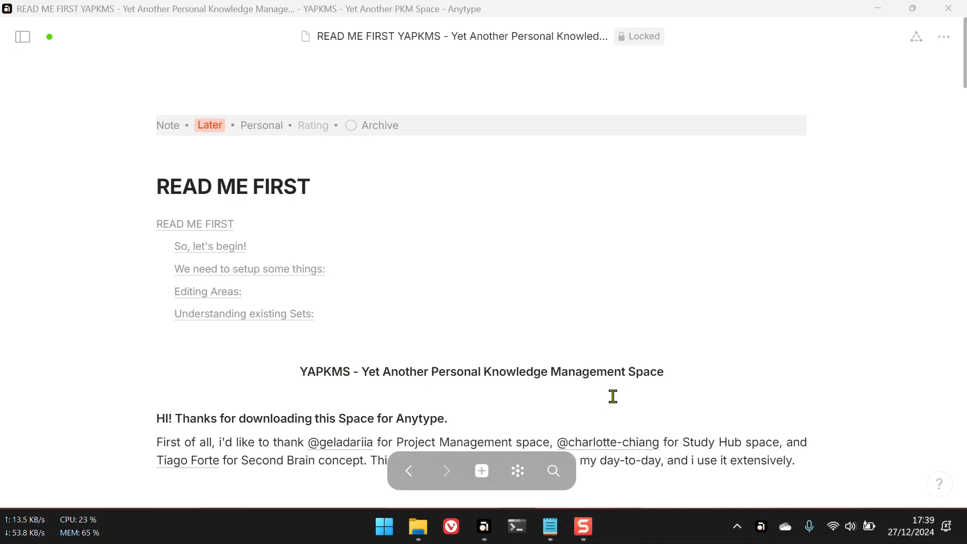
Step: View the options of the Note object type in the READ ME FIRST note's header
{"action": "mouse_move", "coordinate": [495, 527]}
{"action": "scroll", "coordinate": [566, 286], "scroll_direction": "down", "scroll_amount": 3}
{"action": "scroll", "coordinate": [567, 286], "scroll_direction": "up", "scroll_amount": 3}
{"action": "left_click", "coordinate": [177, 132]}
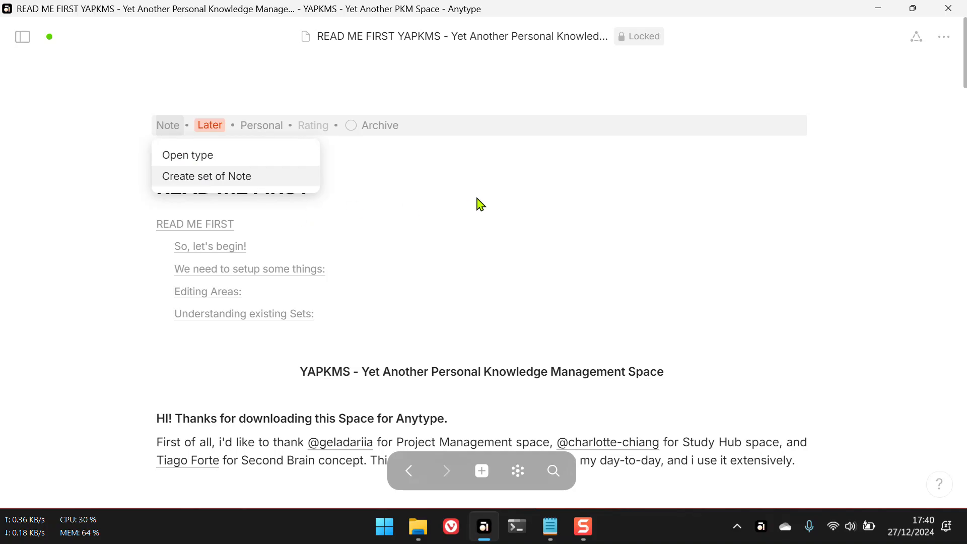
{"action": "left_click", "coordinate": [459, 220]}
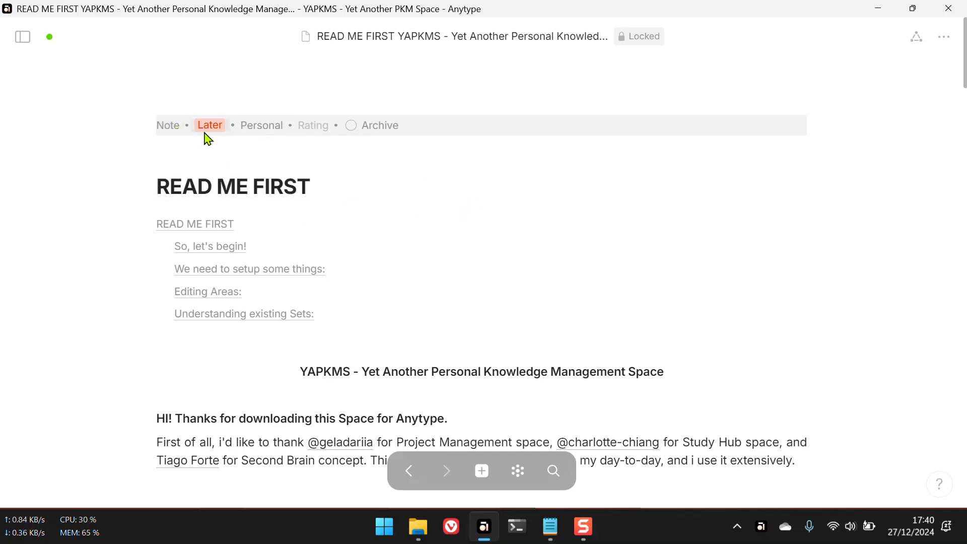
Step: Examine the available Tag options for the READ ME FIRST note, leaving the selection as it is
{"action": "left_click", "coordinate": [220, 132]}
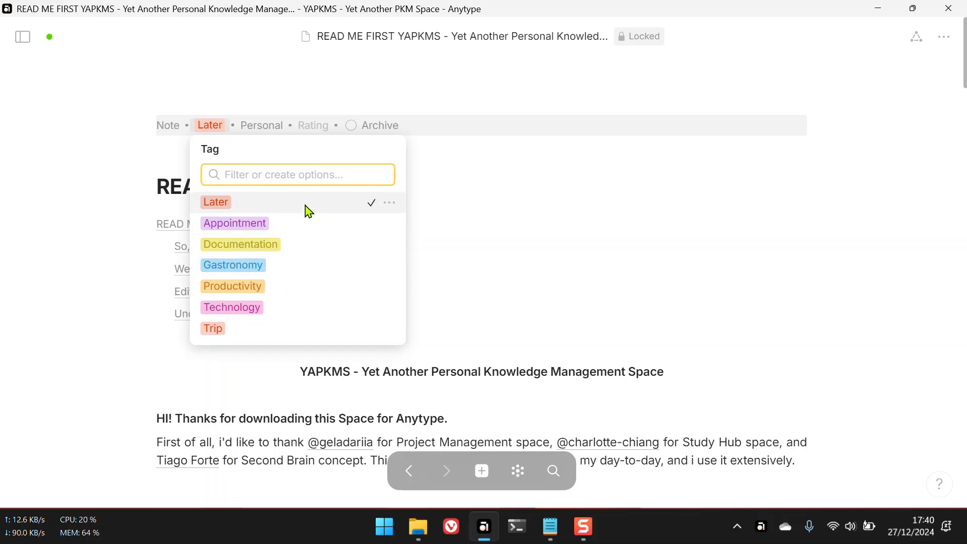
{"action": "left_click", "coordinate": [520, 195]}
{"action": "left_click", "coordinate": [210, 126]}
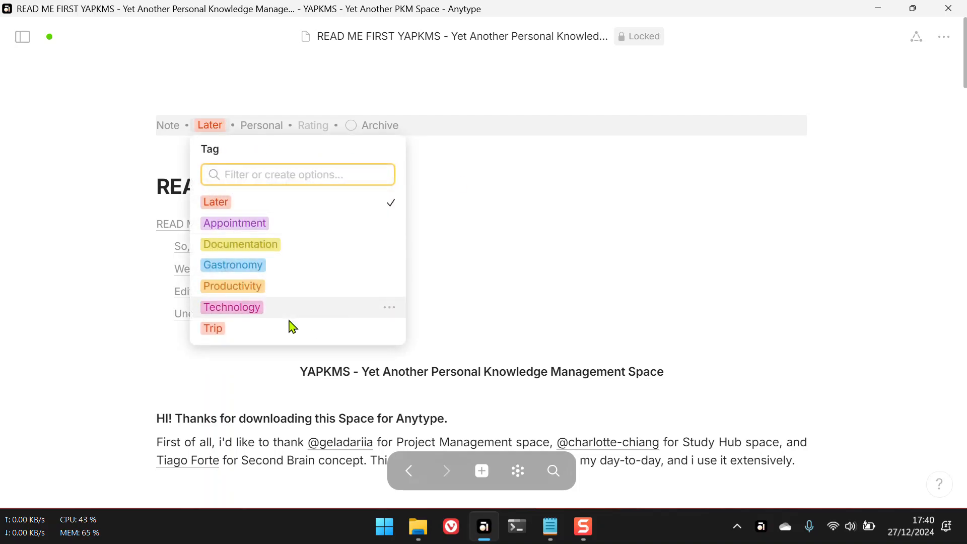
{"action": "scroll", "coordinate": [289, 287], "scroll_direction": "down", "scroll_amount": 4}
{"action": "scroll", "coordinate": [289, 286], "scroll_direction": "up", "scroll_amount": 4}
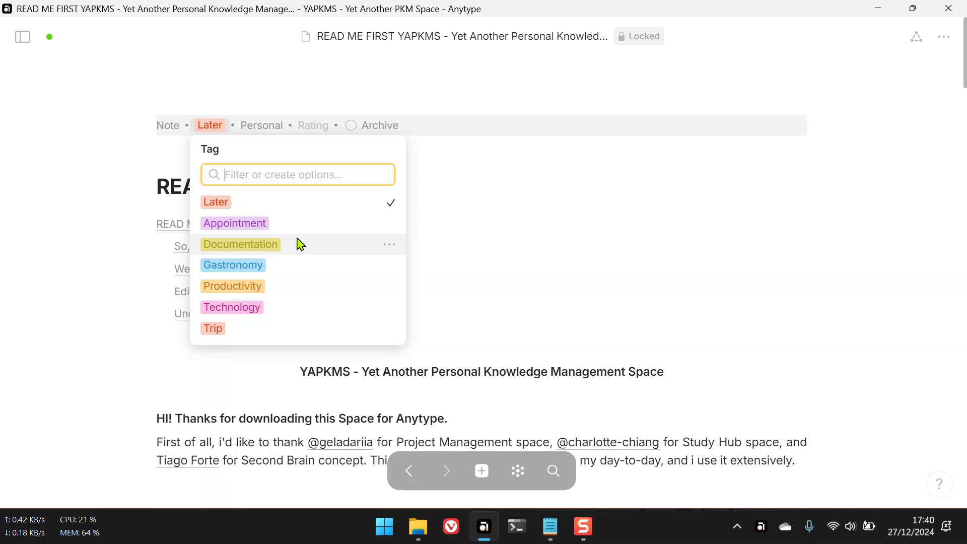
{"action": "left_click", "coordinate": [436, 197]}
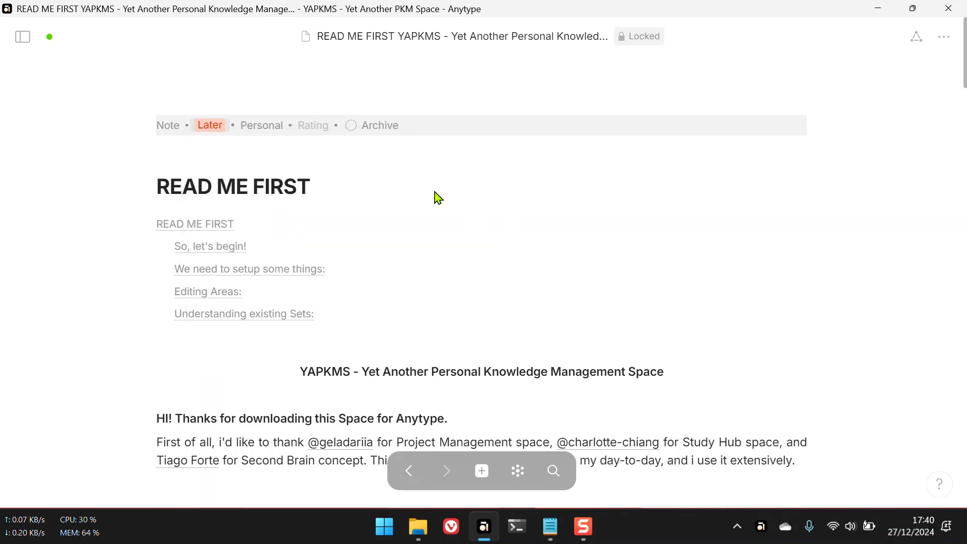
Step: Examine the locked note's Area relation and the available Rating options, without changing either
{"action": "left_click", "coordinate": [266, 129]}
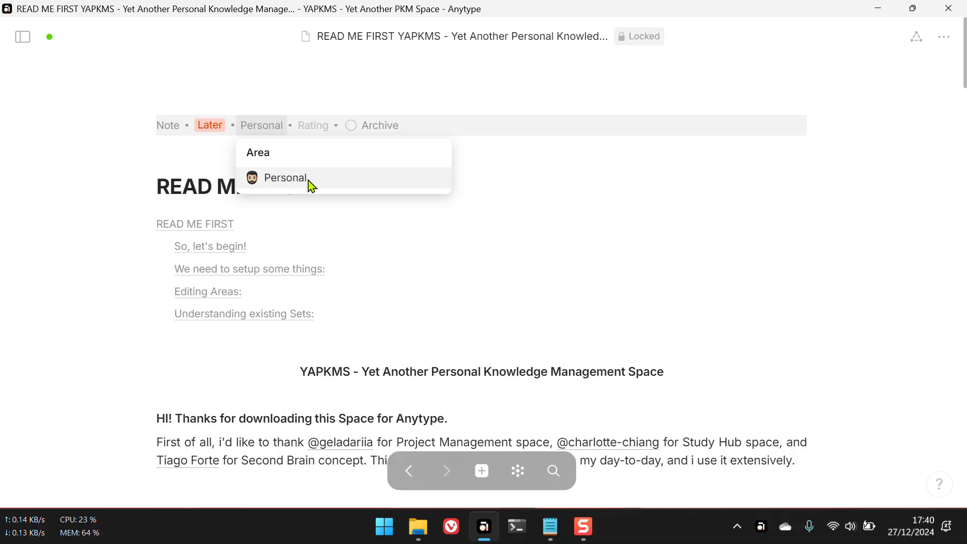
{"action": "left_click", "coordinate": [534, 179]}
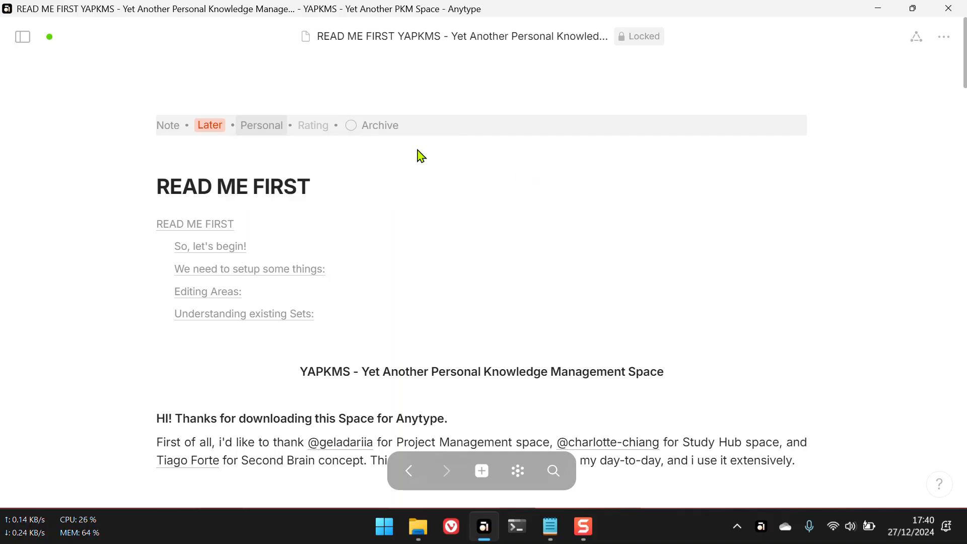
{"action": "left_click", "coordinate": [319, 130]}
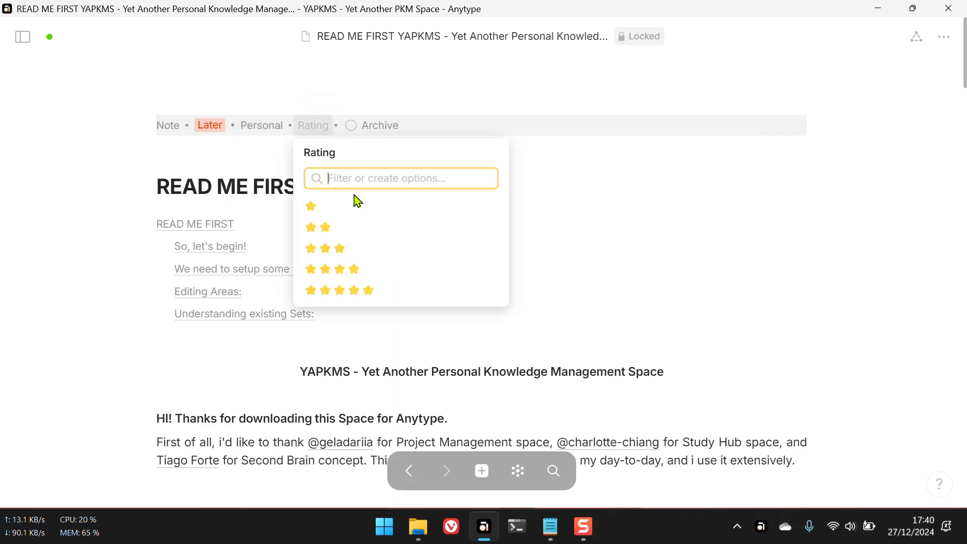
{"action": "left_click", "coordinate": [681, 209]}
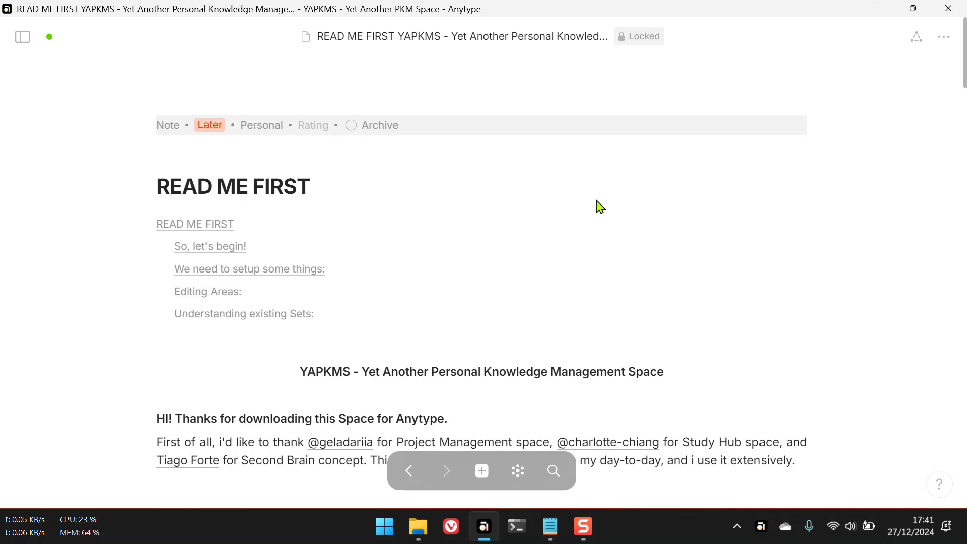
{"action": "scroll", "coordinate": [463, 272], "scroll_direction": "down", "scroll_amount": 1}
{"action": "scroll", "coordinate": [453, 266], "scroll_direction": "up", "scroll_amount": 1}
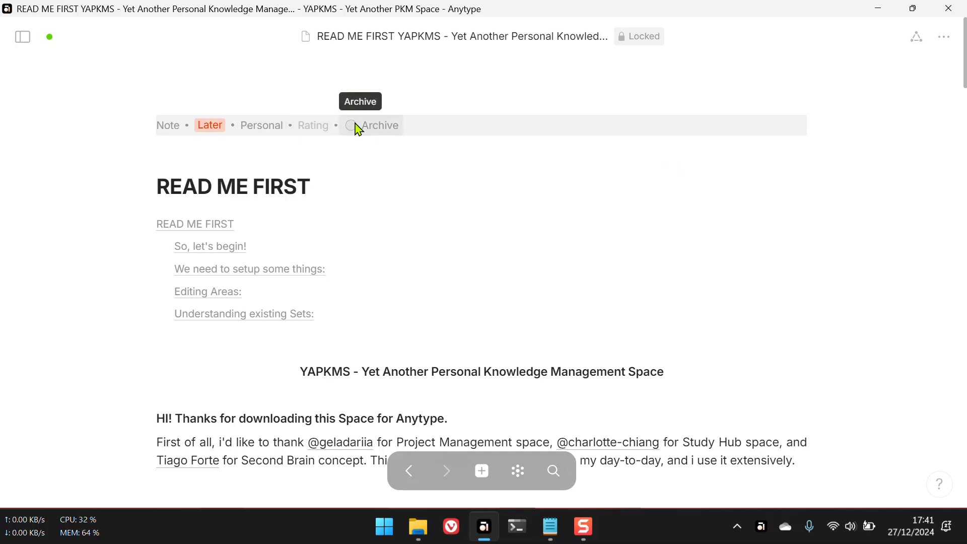
{"action": "left_click", "coordinate": [257, 127]}
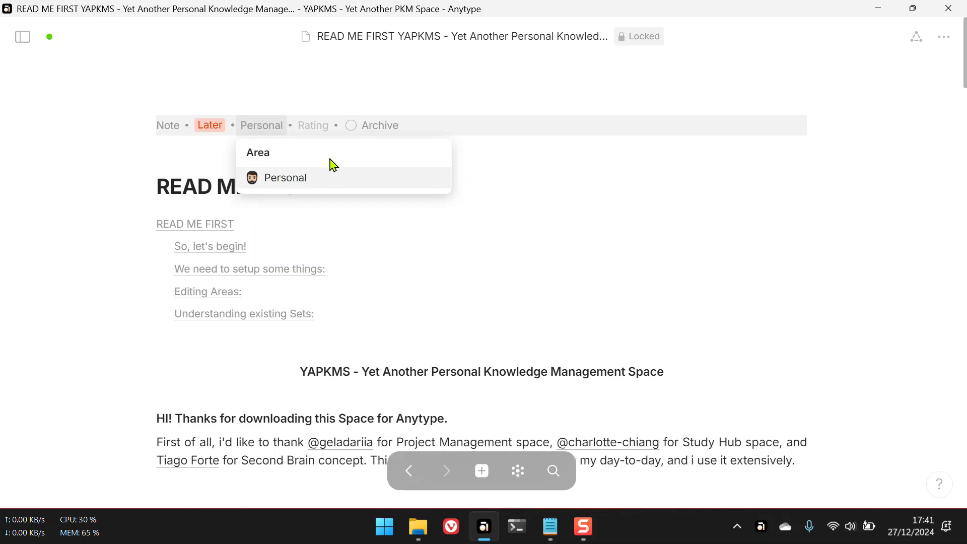
{"action": "left_click", "coordinate": [531, 201]}
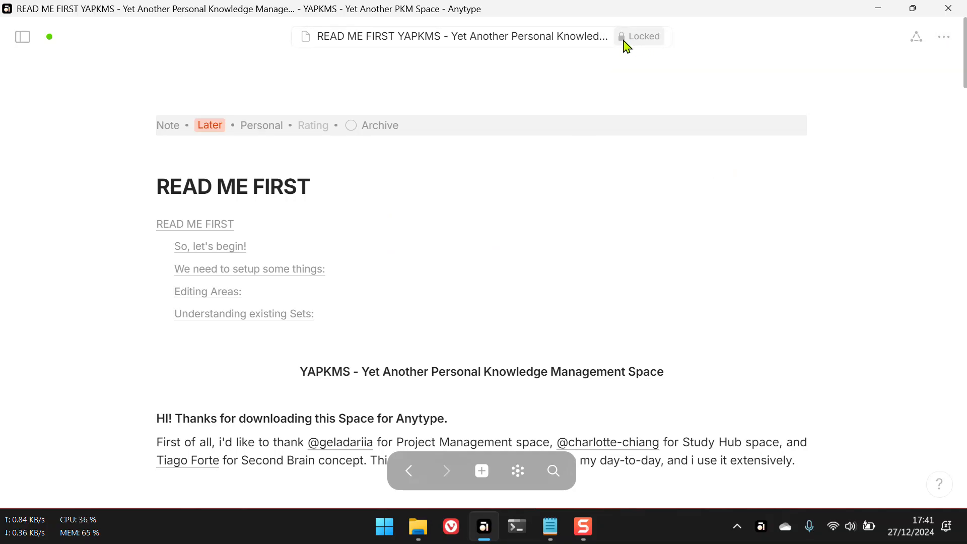
Step: Unlock the READ ME FIRST note and bring up the object picker for adding to its Area
{"action": "left_click", "coordinate": [943, 38]}
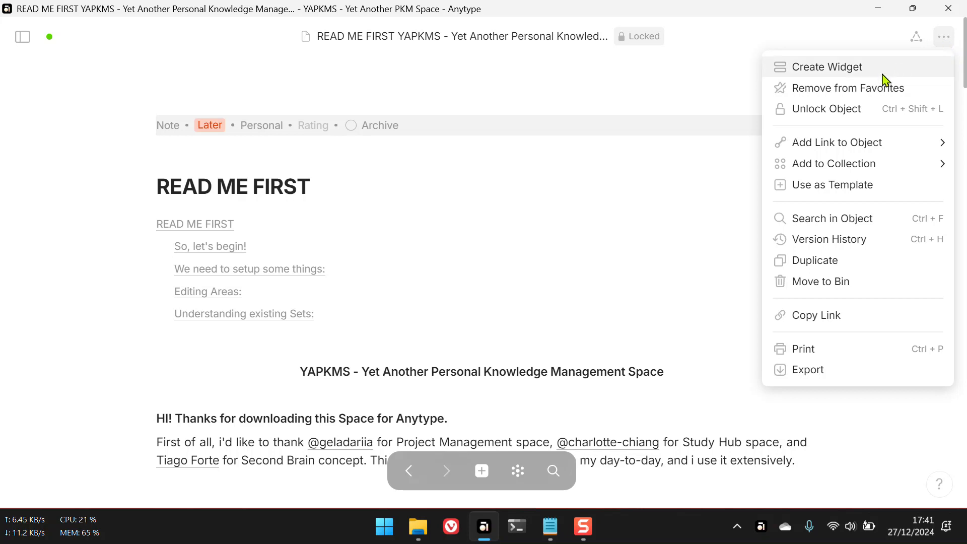
{"action": "left_click", "coordinate": [823, 110]}
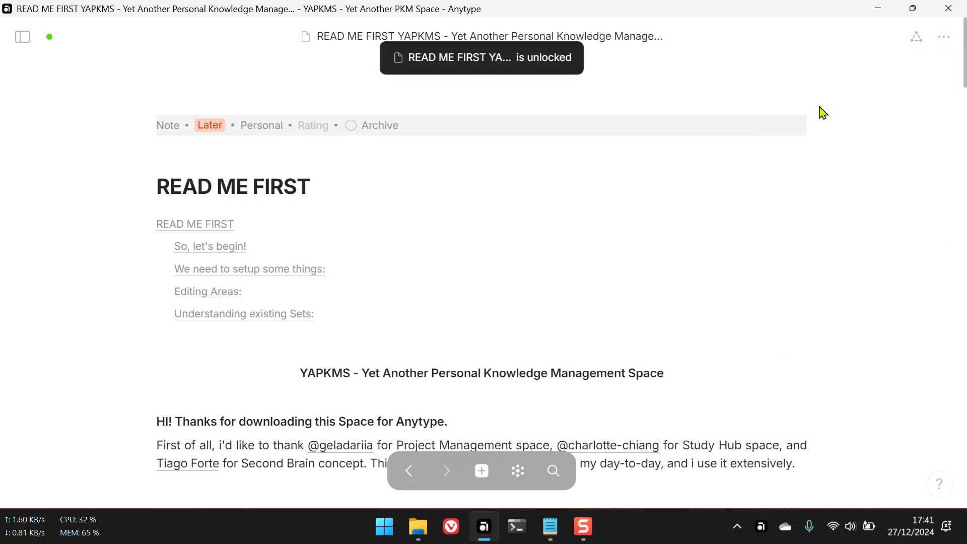
{"action": "left_click", "coordinate": [266, 130]}
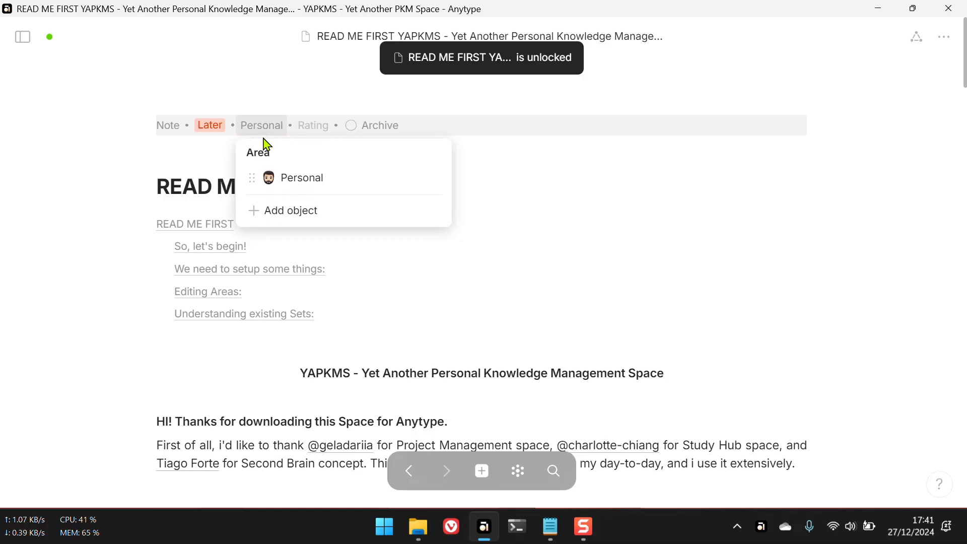
{"action": "left_click", "coordinate": [312, 215]}
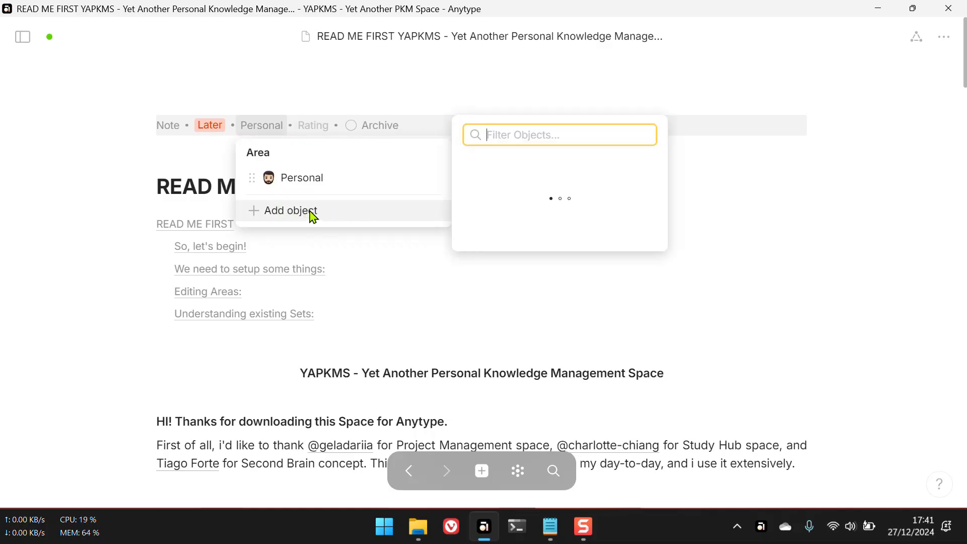
{"action": "left_click", "coordinate": [103, 275]}
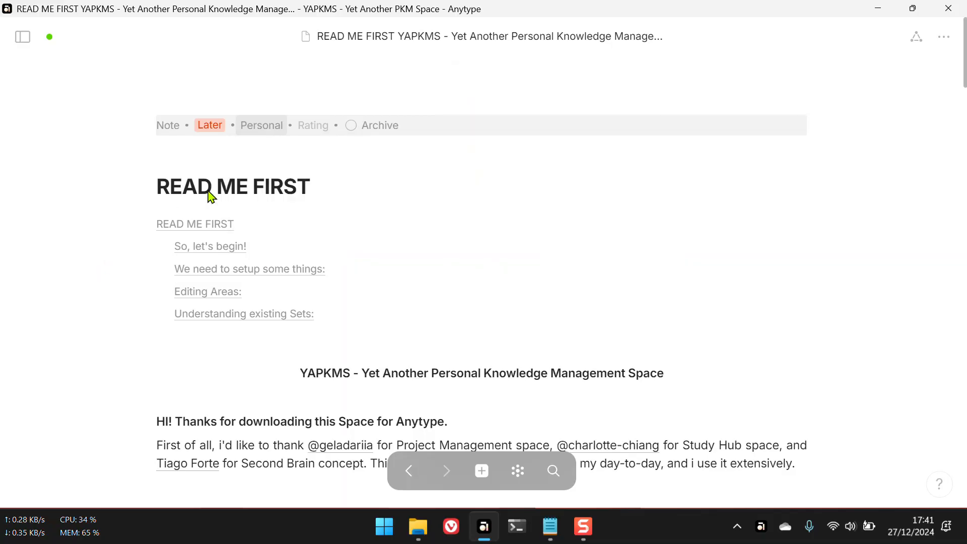
Step: Check the Tag options of the unlocked note, and briefly show the sidebar with its favorites
{"action": "left_click", "coordinate": [216, 136]}
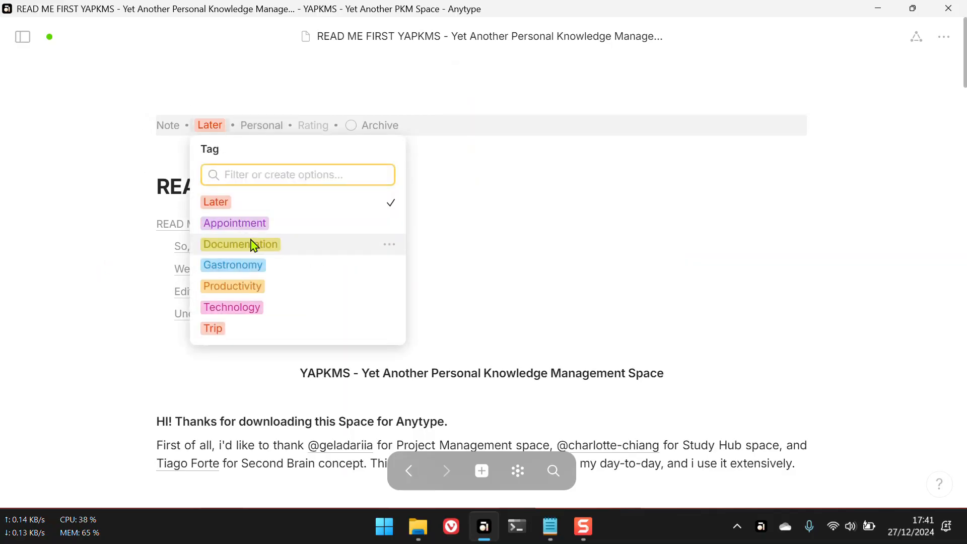
{"action": "left_click", "coordinate": [655, 260]}
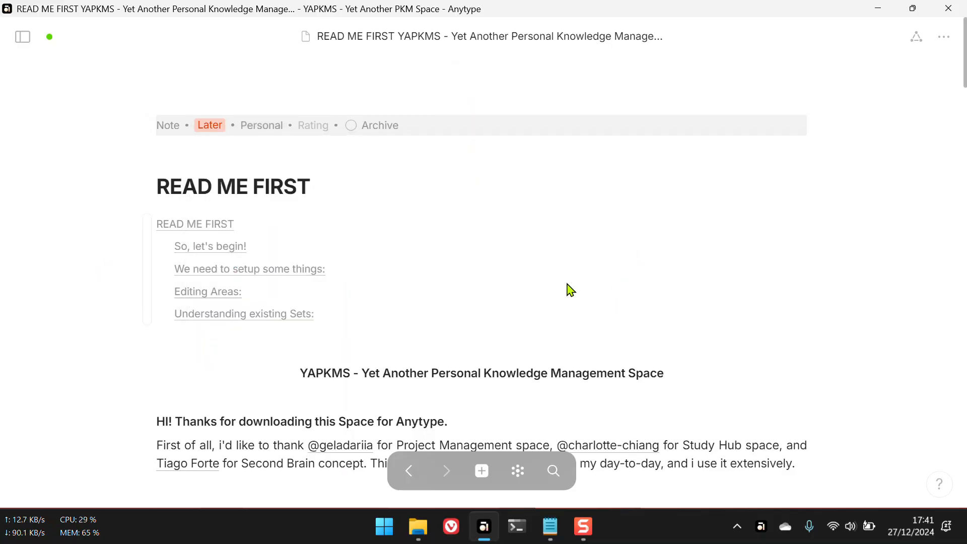
{"action": "key", "text": "ctrl+backslash"}
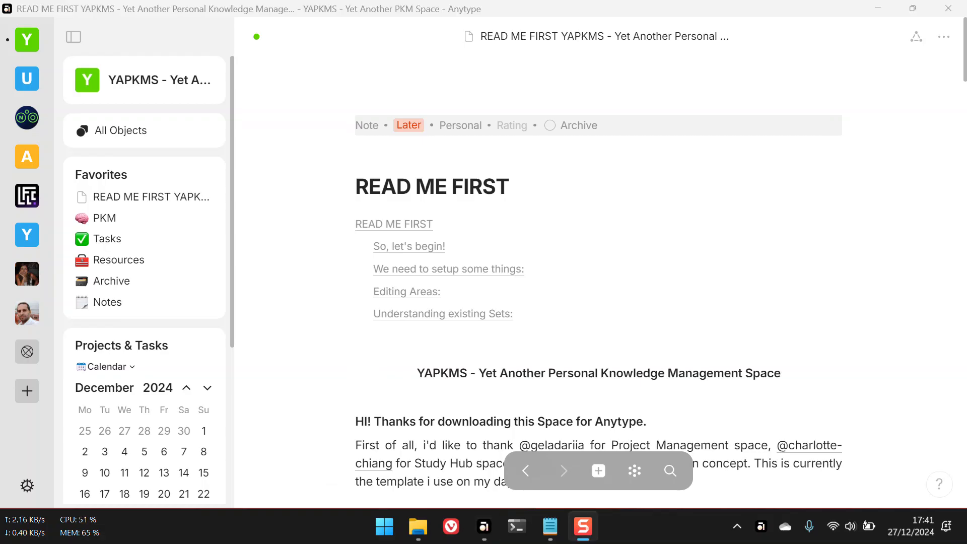
{"action": "key", "text": "ctrl+backslash"}
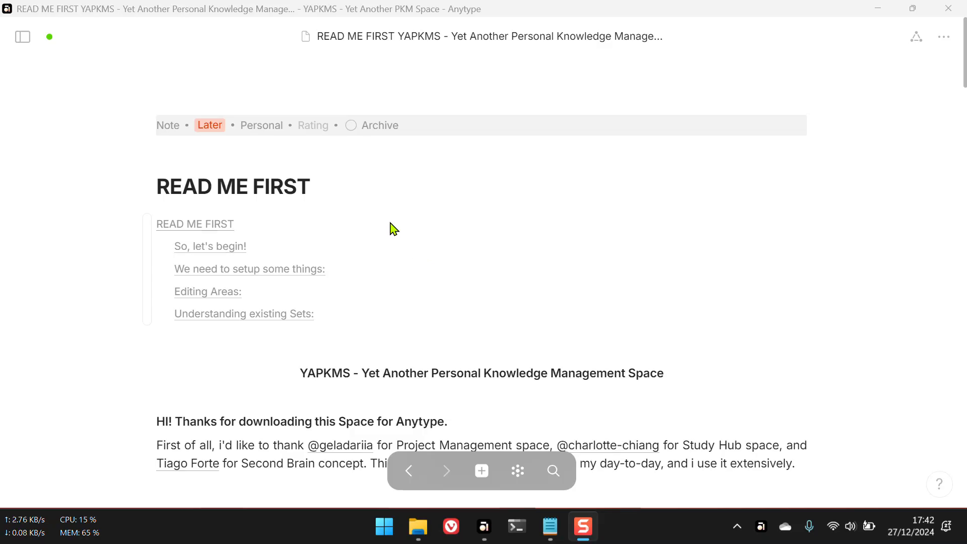
Step: Review the Attachments, Type, Place and Creation date properties at the end of the READ ME FIRST note
{"action": "scroll", "coordinate": [395, 265], "scroll_direction": "down", "scroll_amount": 3}
{"action": "scroll", "coordinate": [396, 265], "scroll_direction": "up", "scroll_amount": 3}
{"action": "scroll", "coordinate": [429, 215], "scroll_direction": "down", "scroll_amount": 7}
{"action": "scroll", "coordinate": [390, 211], "scroll_direction": "down", "scroll_amount": 20}
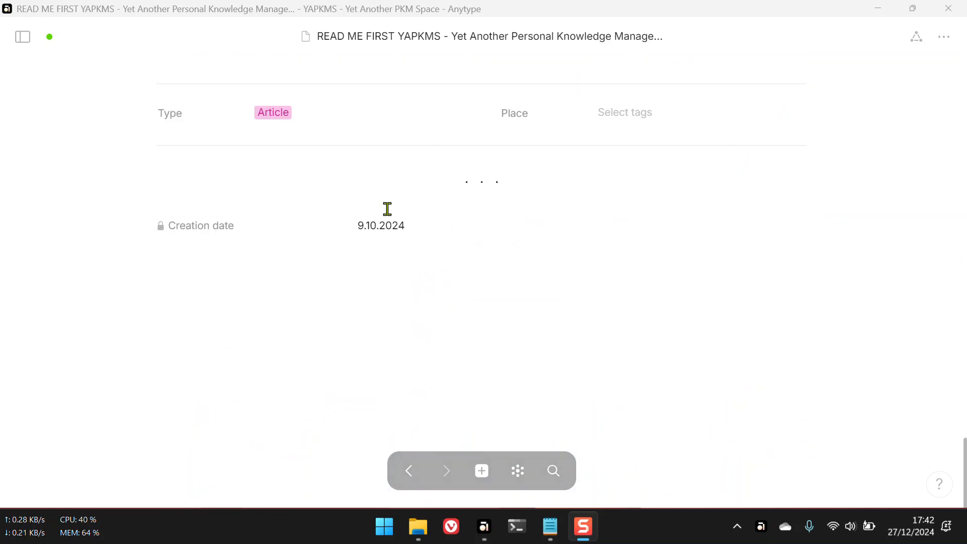
{"action": "scroll", "coordinate": [217, 246], "scroll_direction": "up", "scroll_amount": 1}
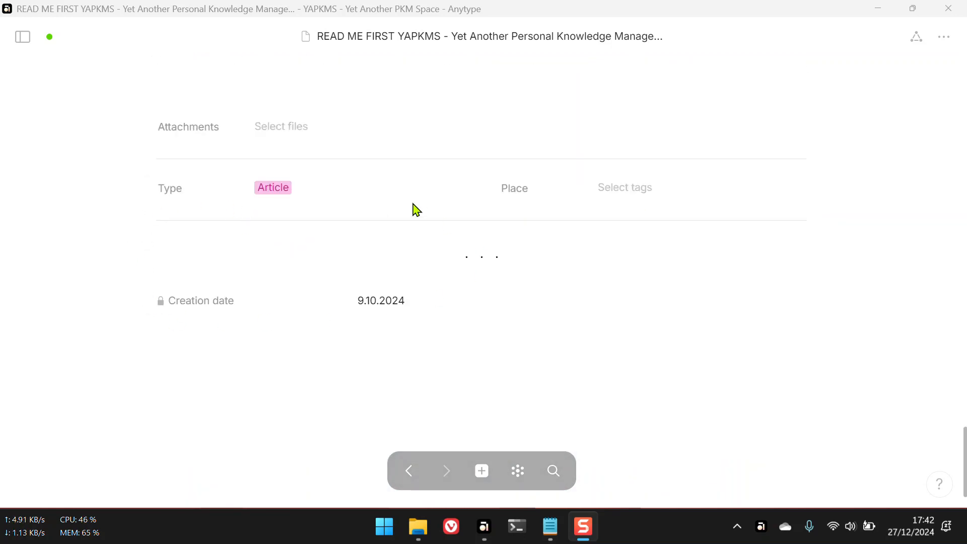
{"action": "scroll", "coordinate": [418, 211], "scroll_direction": "up", "scroll_amount": 1}
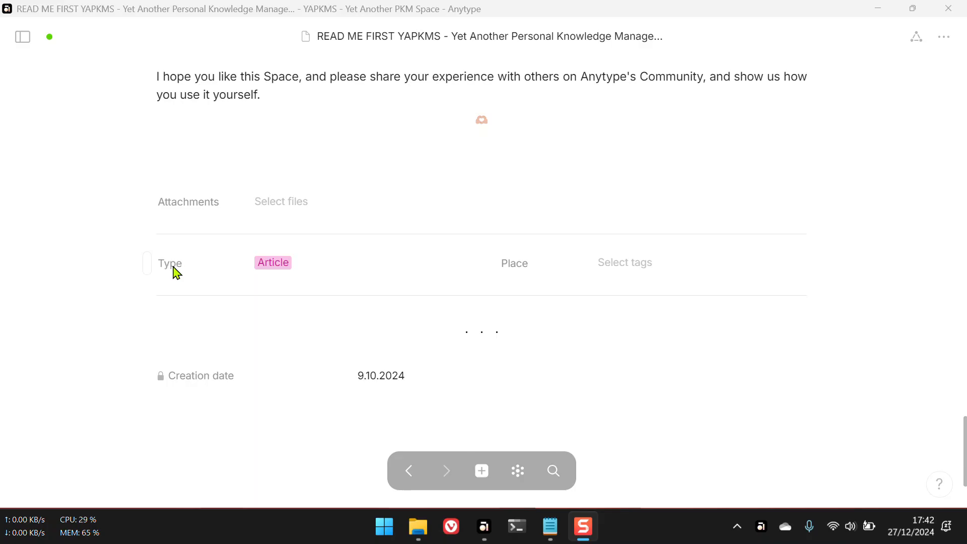
Step: View the available options for the note's Type property, keeping Article selected
{"action": "left_click", "coordinate": [317, 271]}
{"action": "scroll", "coordinate": [347, 168], "scroll_direction": "up", "scroll_amount": 1}
{"action": "scroll", "coordinate": [347, 166], "scroll_direction": "down", "scroll_amount": 1}
{"action": "left_click", "coordinate": [93, 356]}
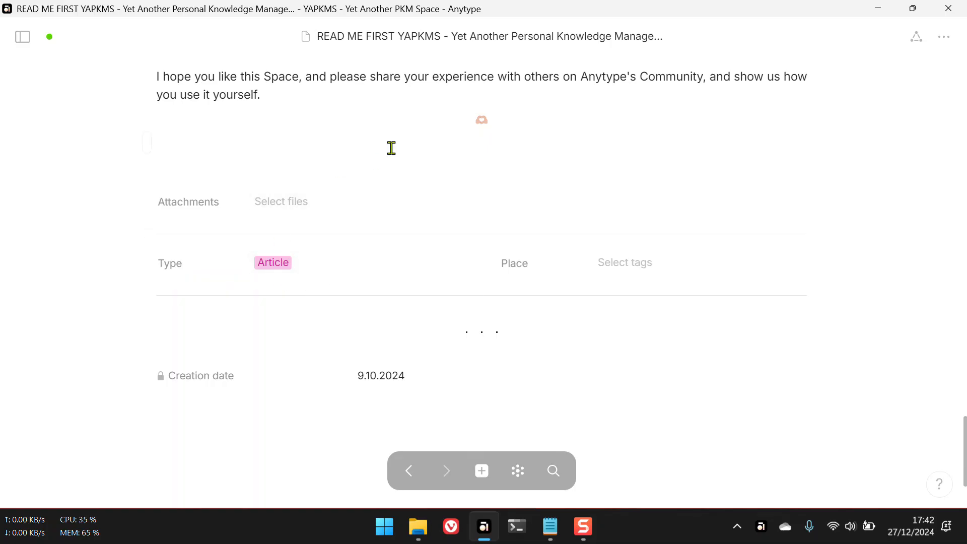
Step: Show the Type property's list of options once more and close it with Article still selected
{"action": "scroll", "coordinate": [391, 148], "scroll_direction": "up", "scroll_amount": 1}
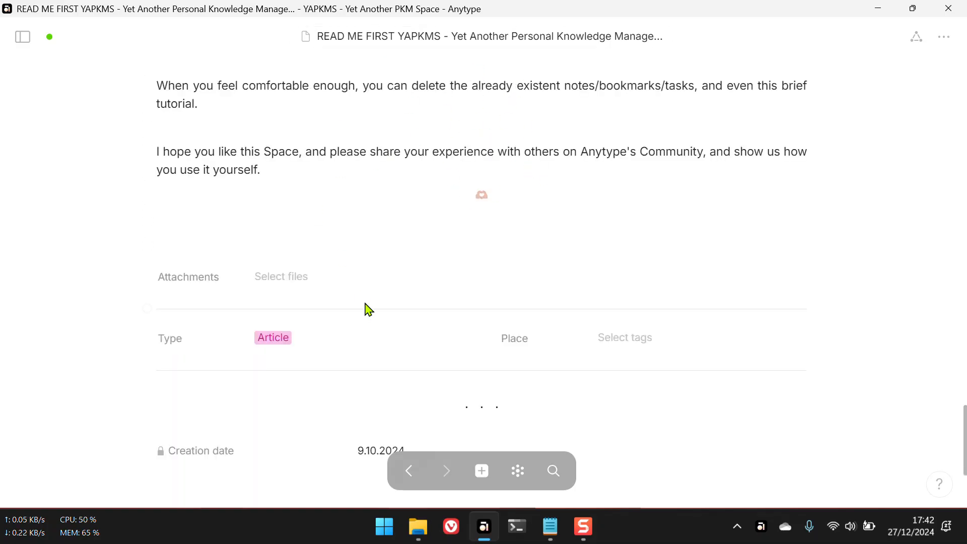
{"action": "left_click", "coordinate": [341, 348]}
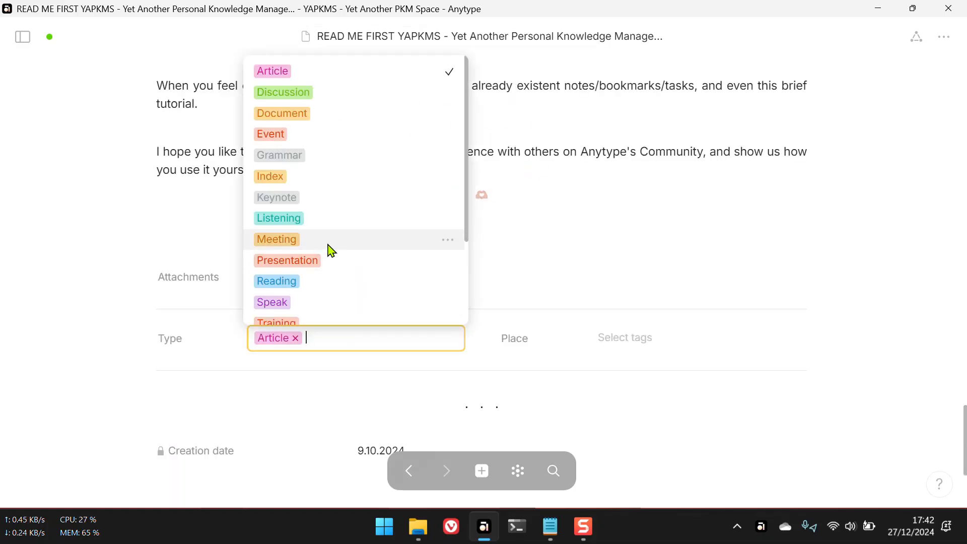
{"action": "left_click", "coordinate": [330, 249]}
{"action": "left_click", "coordinate": [360, 338]}
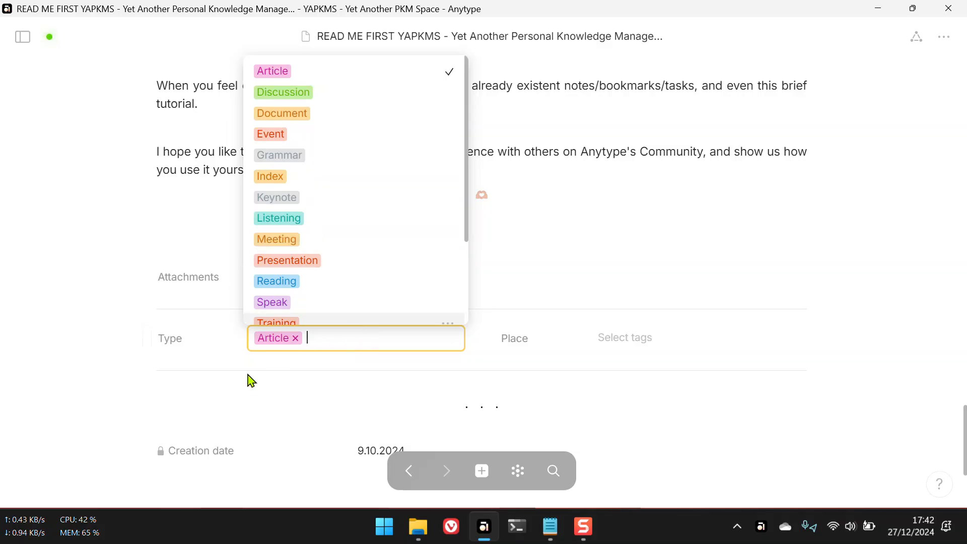
{"action": "left_click", "coordinate": [134, 386]}
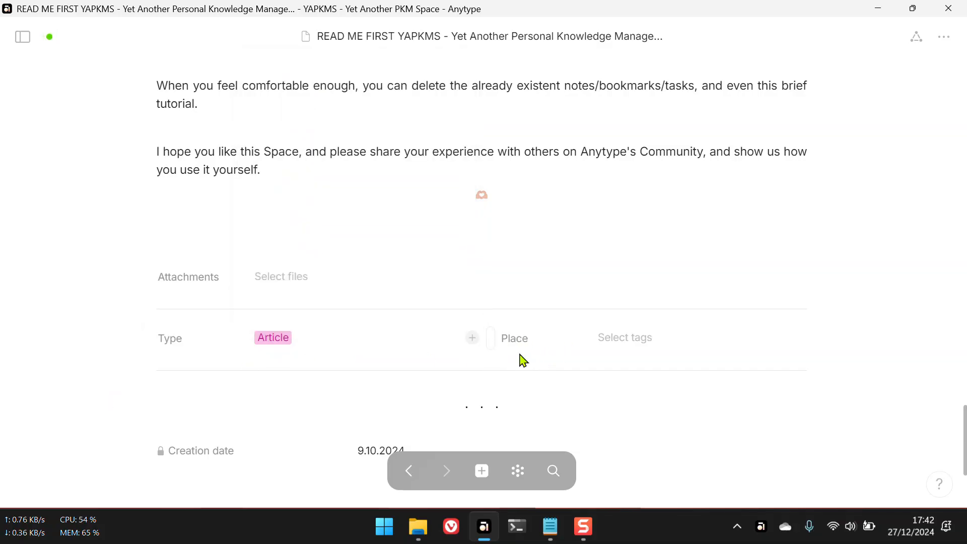
Step: View the Place property's options and the name and color settings of the Lisbon option, leaving them unedited
{"action": "left_click", "coordinate": [629, 347]}
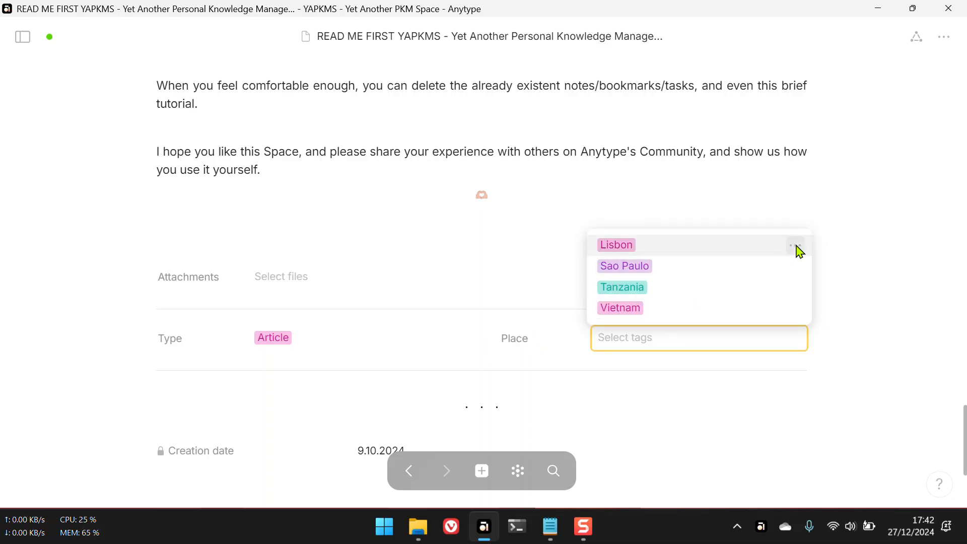
{"action": "left_click", "coordinate": [795, 246]}
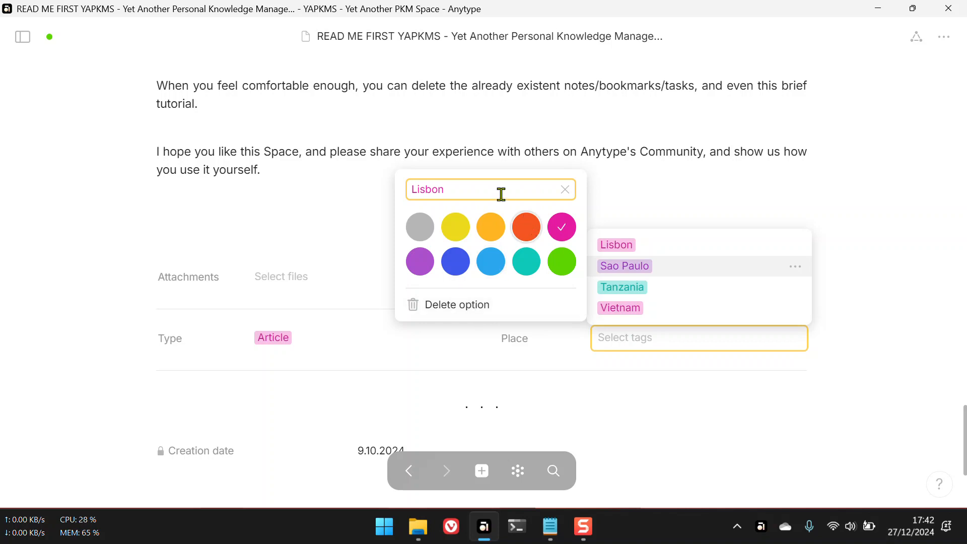
{"action": "left_click", "coordinate": [883, 384]}
{"action": "scroll", "coordinate": [579, 356], "scroll_direction": "down", "scroll_amount": 2}
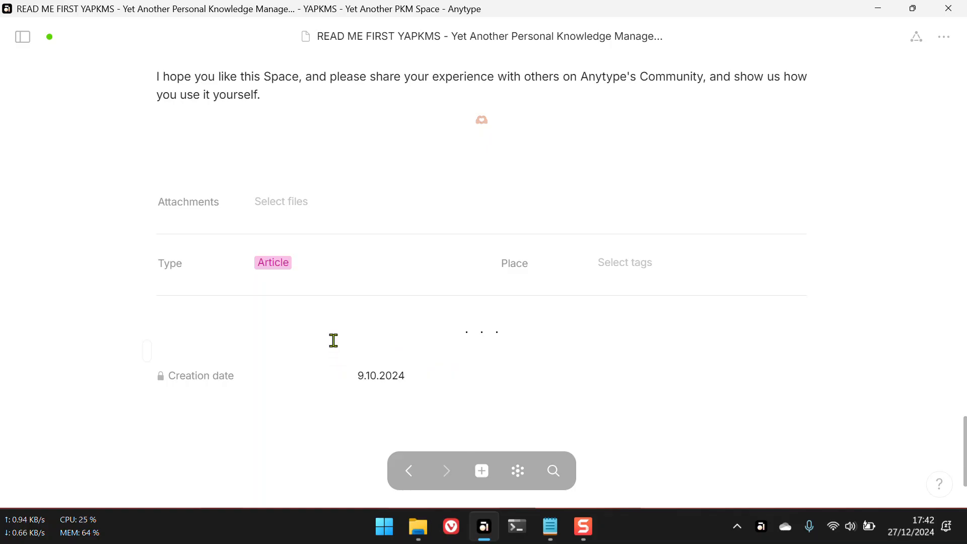
Step: Bring up the READ ME FIRST note's relations and review the featured ones and those in this object
{"action": "scroll", "coordinate": [371, 300], "scroll_direction": "up", "scroll_amount": 20}
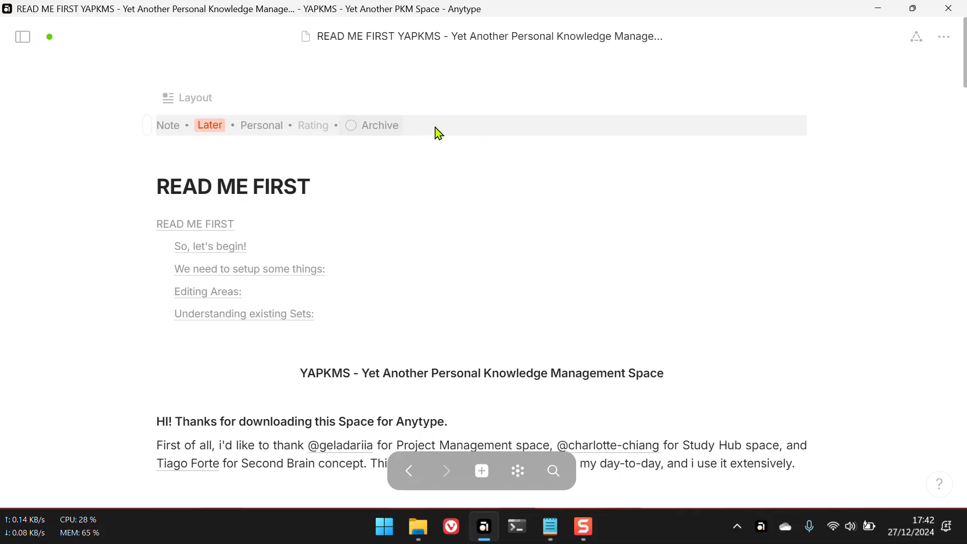
{"action": "left_click", "coordinate": [917, 37]}
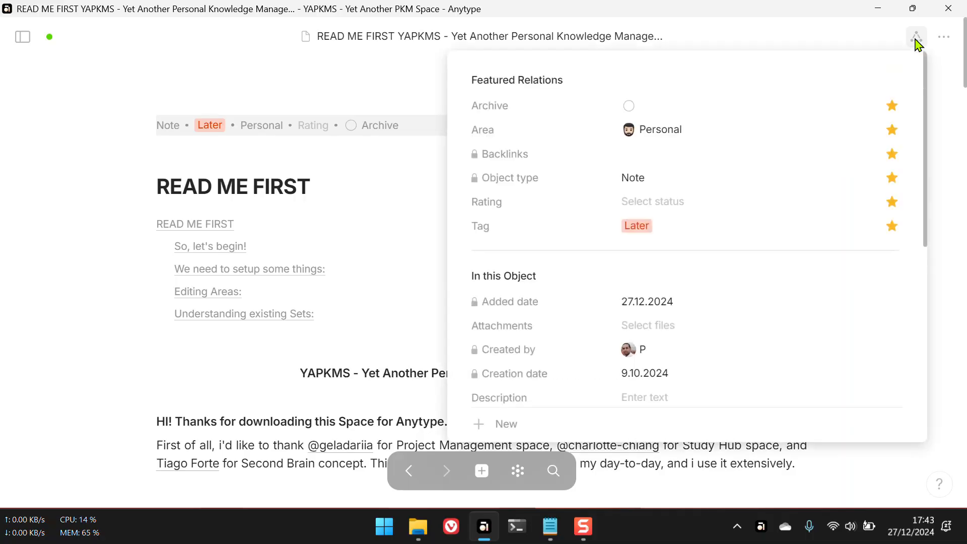
{"action": "scroll", "coordinate": [755, 196], "scroll_direction": "down", "scroll_amount": 2}
{"action": "scroll", "coordinate": [755, 197], "scroll_direction": "down", "scroll_amount": 3}
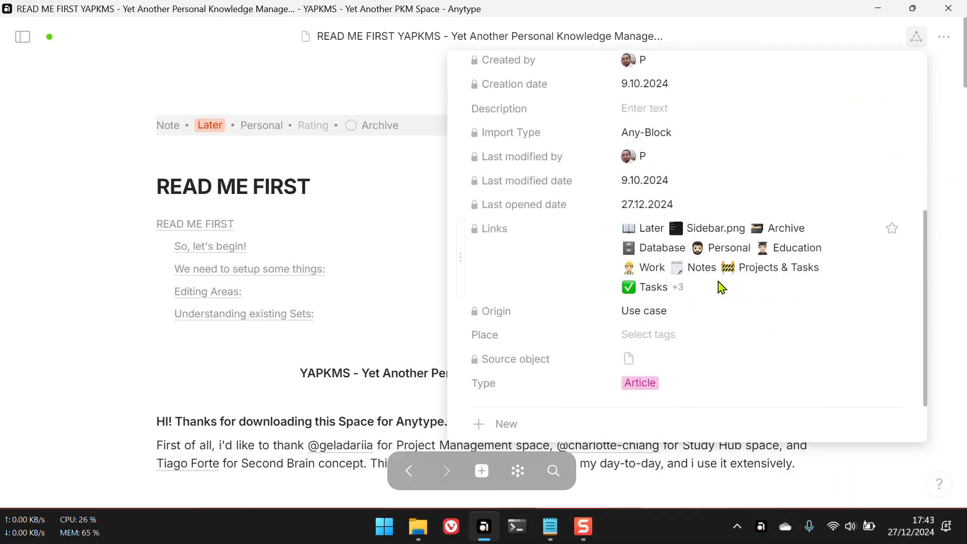
{"action": "scroll", "coordinate": [720, 287], "scroll_direction": "up", "scroll_amount": 4}
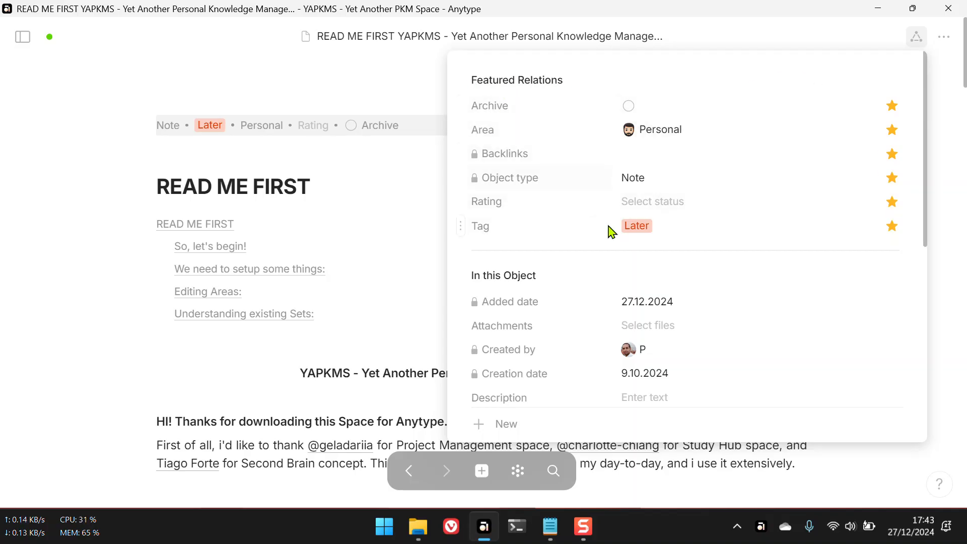
{"action": "scroll", "coordinate": [677, 272], "scroll_direction": "down", "scroll_amount": 1}
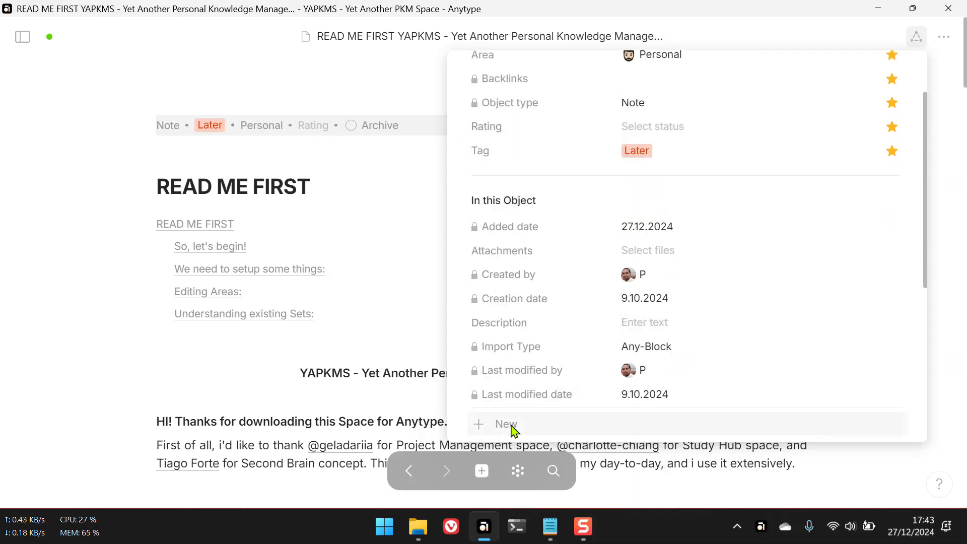
{"action": "scroll", "coordinate": [589, 348], "scroll_direction": "down", "scroll_amount": 3}
{"action": "scroll", "coordinate": [587, 345], "scroll_direction": "up", "scroll_amount": 4}
{"action": "scroll", "coordinate": [592, 345], "scroll_direction": "down", "scroll_amount": 4}
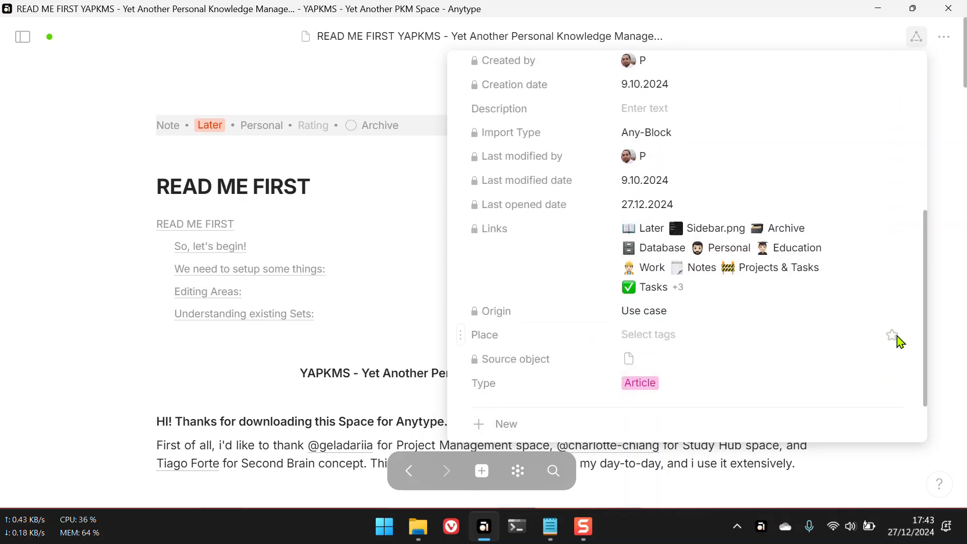
{"action": "scroll", "coordinate": [891, 337], "scroll_direction": "up", "scroll_amount": 4}
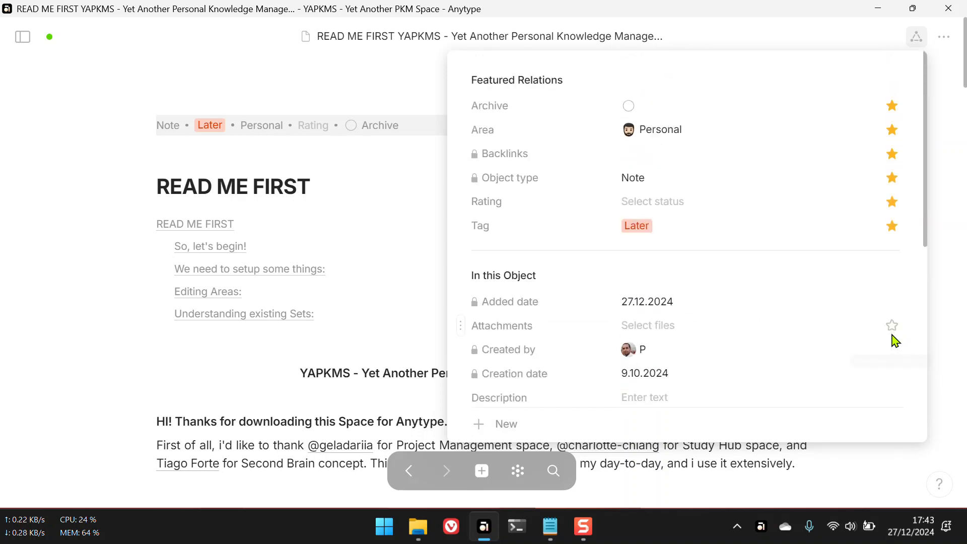
{"action": "scroll", "coordinate": [755, 282], "scroll_direction": "down", "scroll_amount": 7}
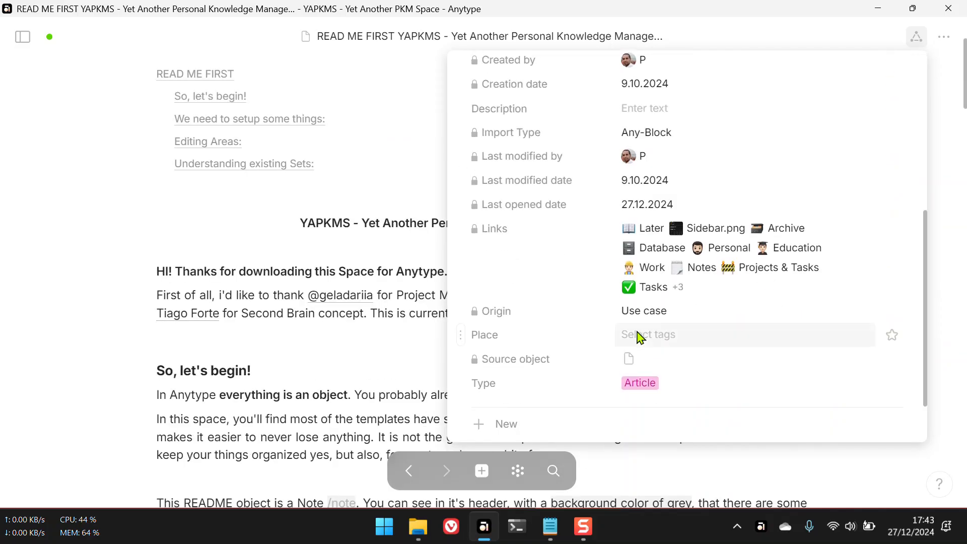
{"action": "scroll", "coordinate": [390, 282], "scroll_direction": "up", "scroll_amount": 3}
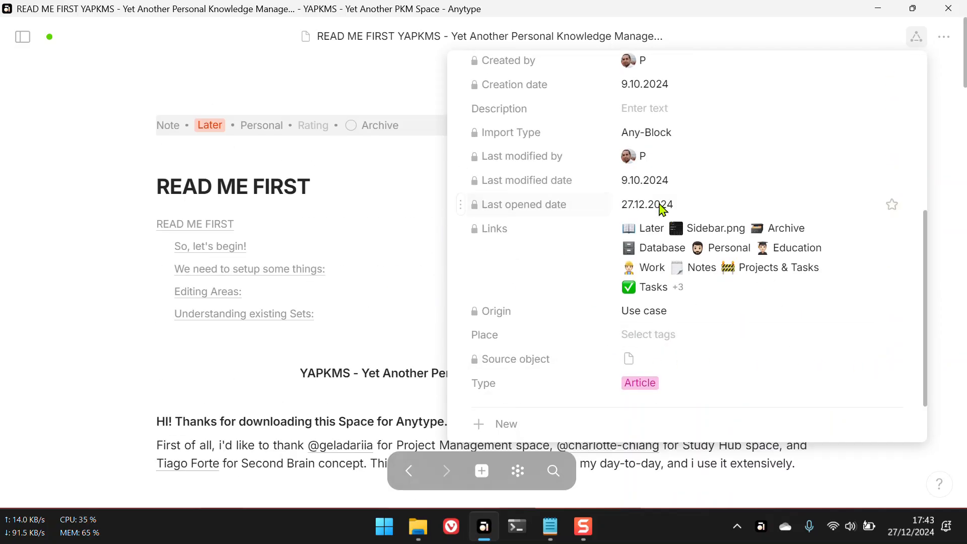
{"action": "scroll", "coordinate": [742, 187], "scroll_direction": "up", "scroll_amount": 5}
{"action": "scroll", "coordinate": [745, 191], "scroll_direction": "down", "scroll_amount": 2}
{"action": "scroll", "coordinate": [745, 192], "scroll_direction": "up", "scroll_amount": 2}
Step: Try replacing Archive with Attachments among the note's featured relations, restore the original selection, and close the relations
{"action": "left_click", "coordinate": [892, 105]}
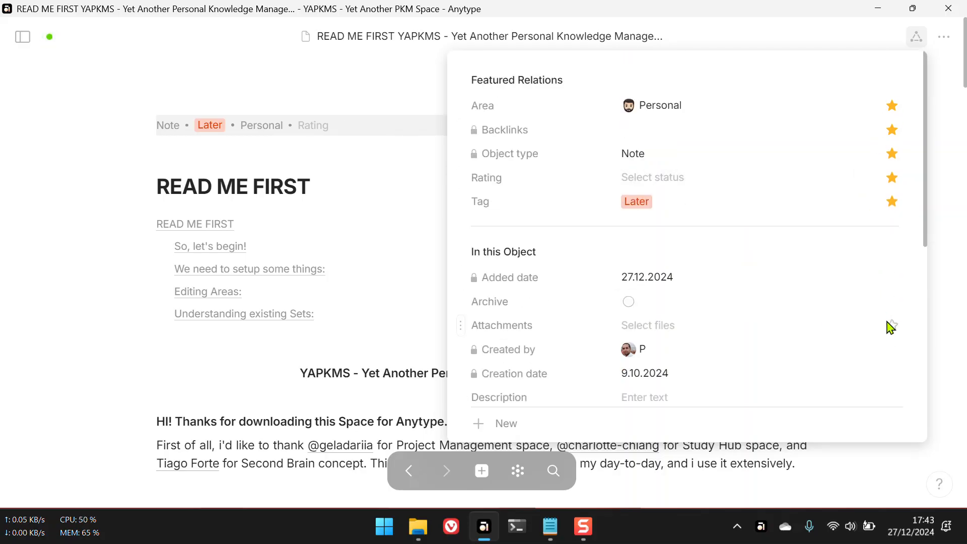
{"action": "left_click", "coordinate": [892, 327]}
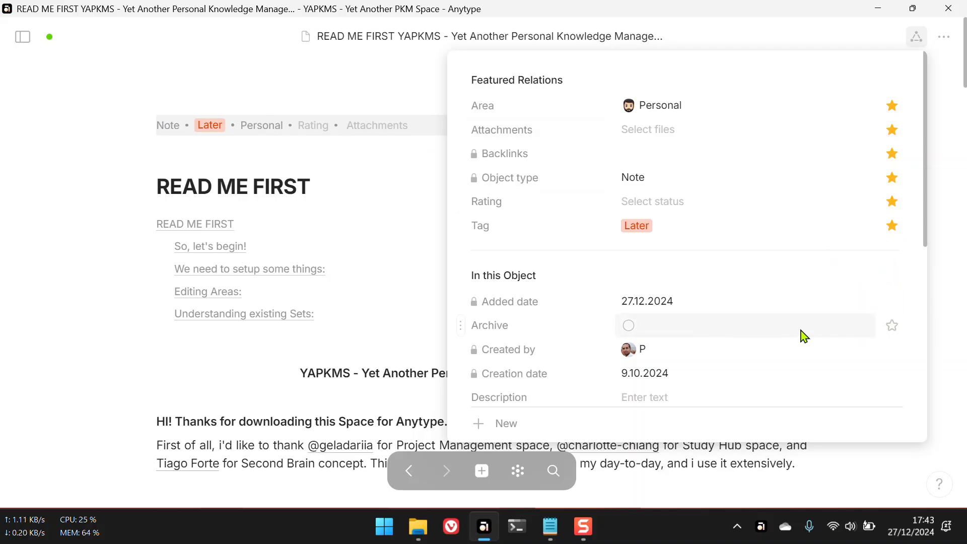
{"action": "left_click", "coordinate": [891, 325]}
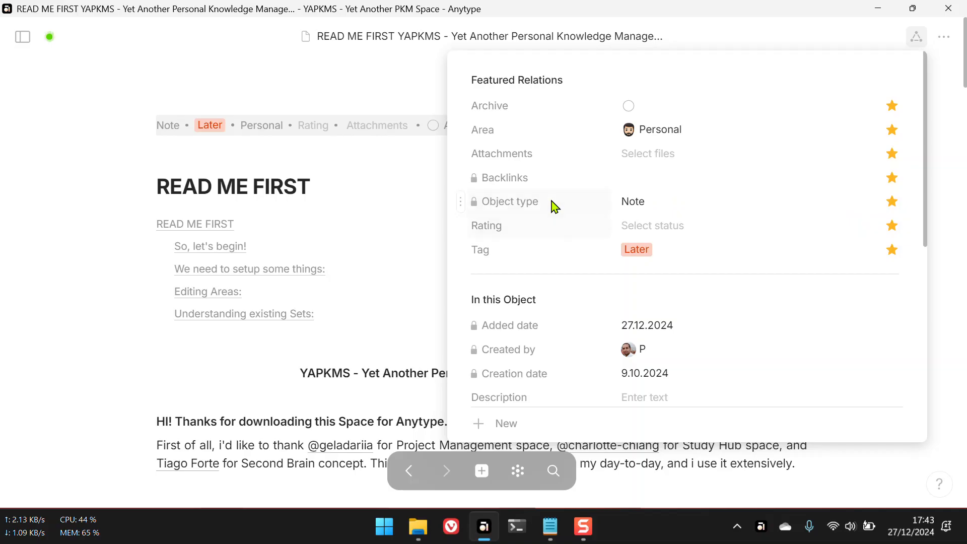
{"action": "left_click", "coordinate": [894, 155]}
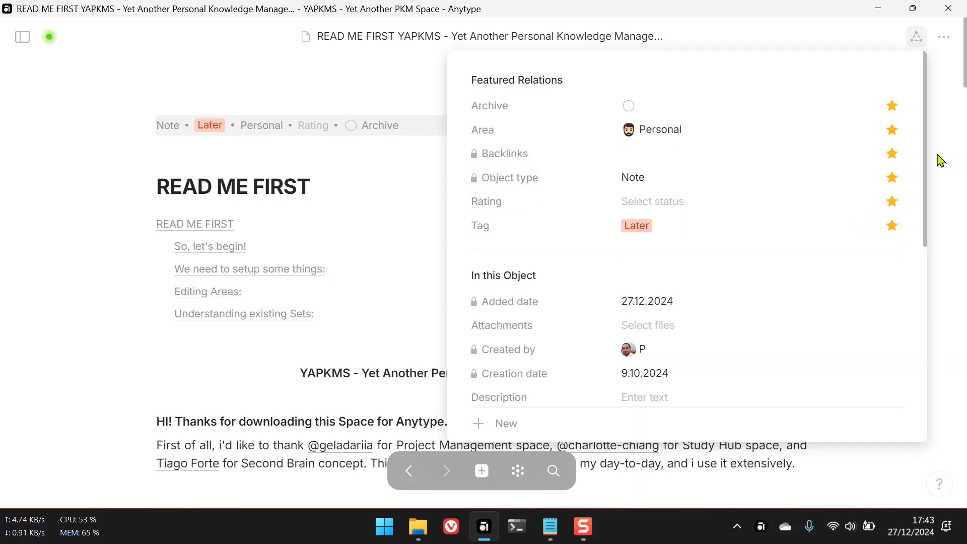
{"action": "left_click", "coordinate": [936, 131]}
{"action": "left_click", "coordinate": [920, 42]}
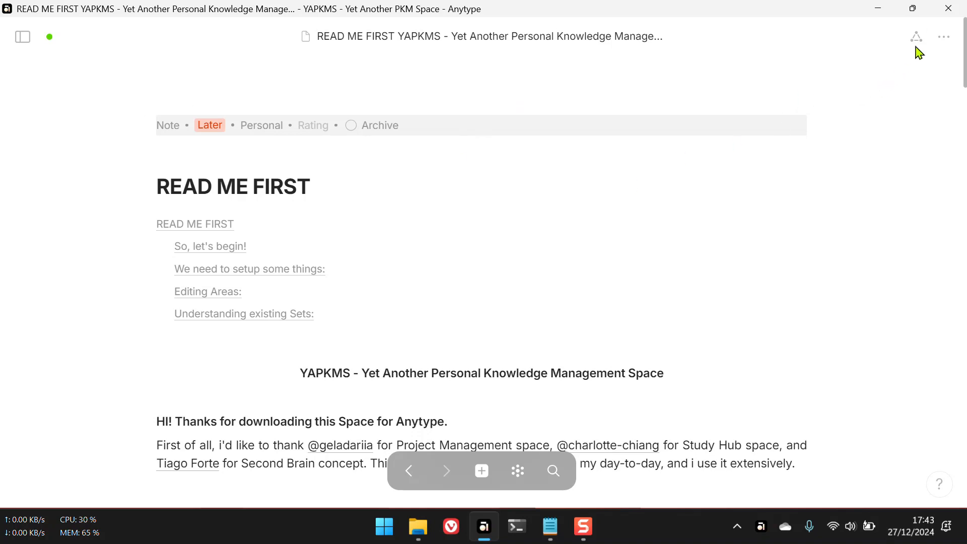
Step: Check the object actions available for the note, and skim its introduction and the So, let's begin! section
{"action": "left_click", "coordinate": [944, 37]}
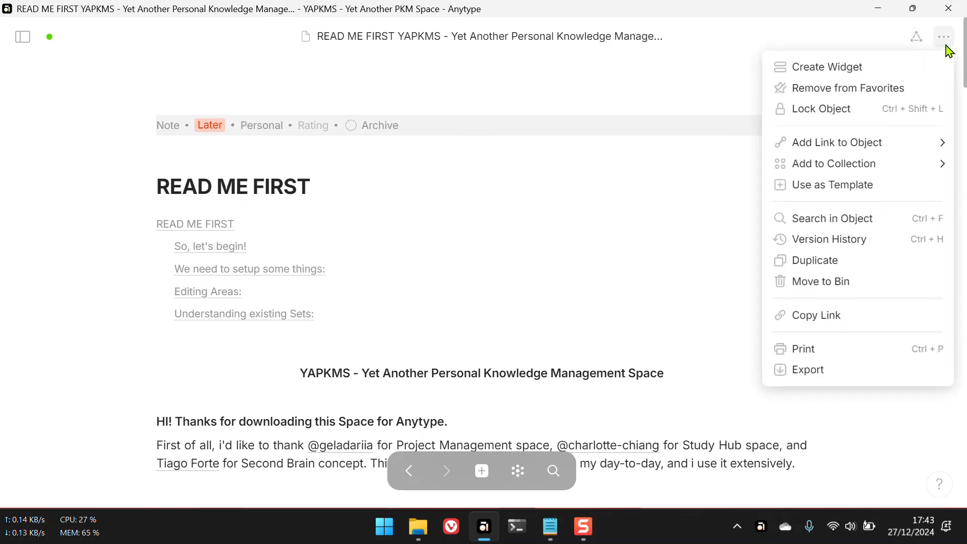
{"action": "left_click", "coordinate": [584, 97]}
{"action": "scroll", "coordinate": [400, 274], "scroll_direction": "down", "scroll_amount": 6}
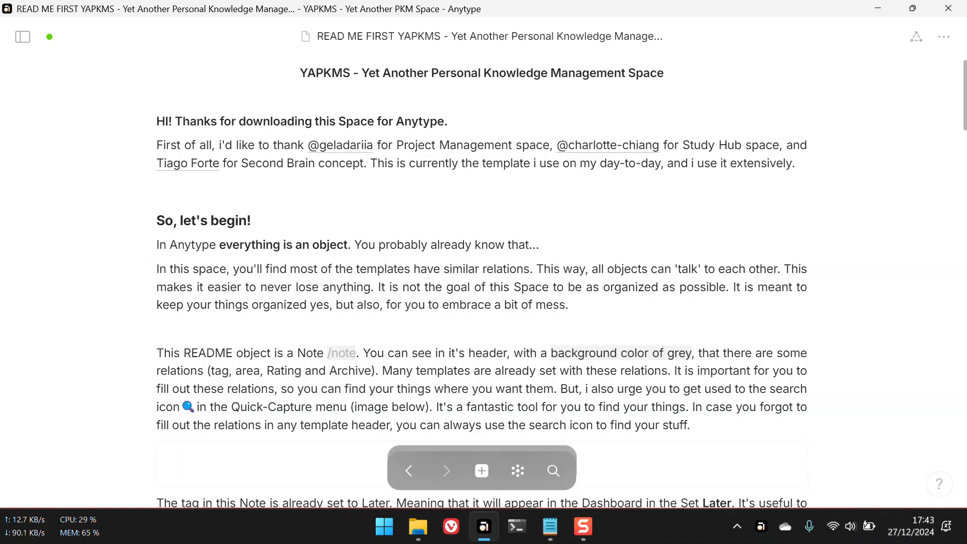
{"action": "scroll", "coordinate": [505, 209], "scroll_direction": "up", "scroll_amount": 6}
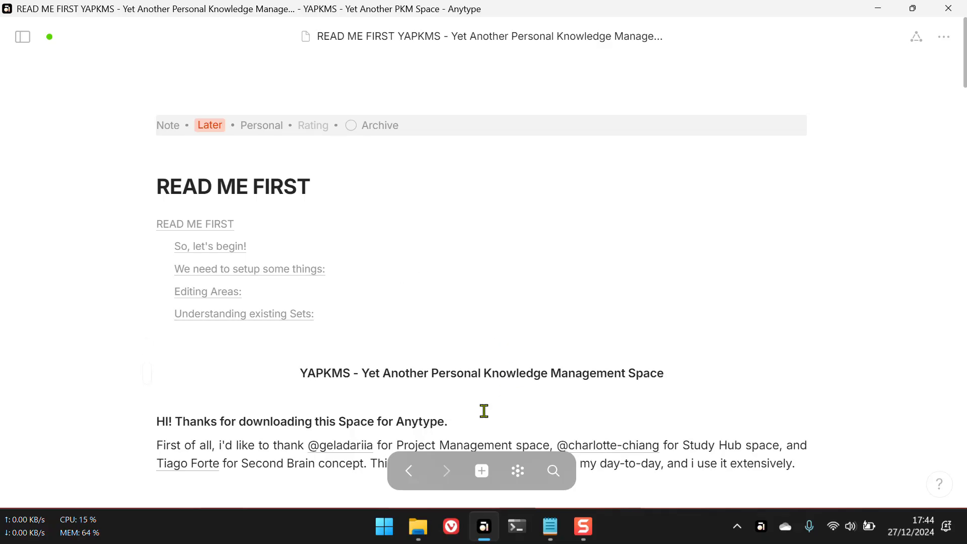
Step: Create a new Task object and look over its template fields, including the empty Notes field
{"action": "mouse_move", "coordinate": [483, 472]}
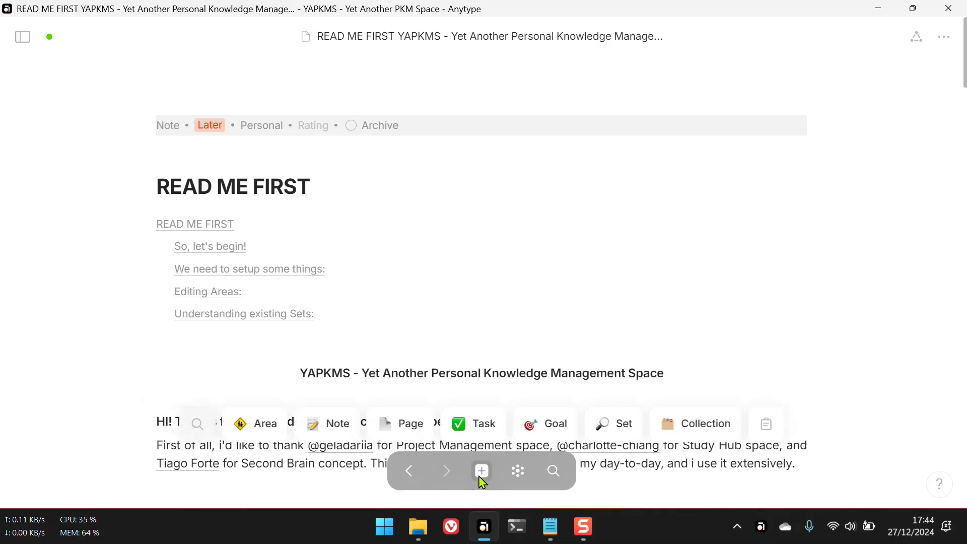
{"action": "left_click", "coordinate": [473, 423]}
{"action": "left_click", "coordinate": [518, 43]}
{"action": "left_click", "coordinate": [550, 116]}
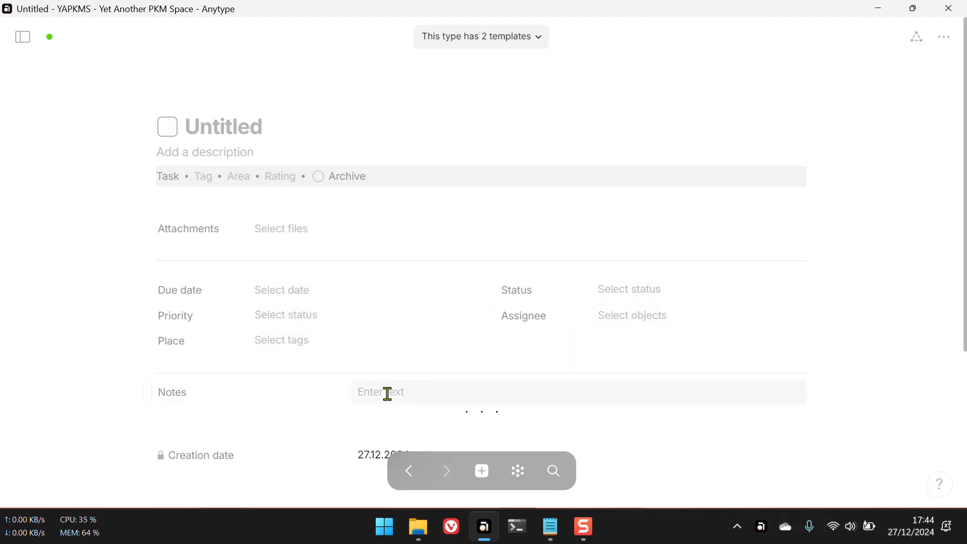
{"action": "scroll", "coordinate": [237, 402], "scroll_direction": "down", "scroll_amount": 2}
{"action": "left_click", "coordinate": [421, 317]}
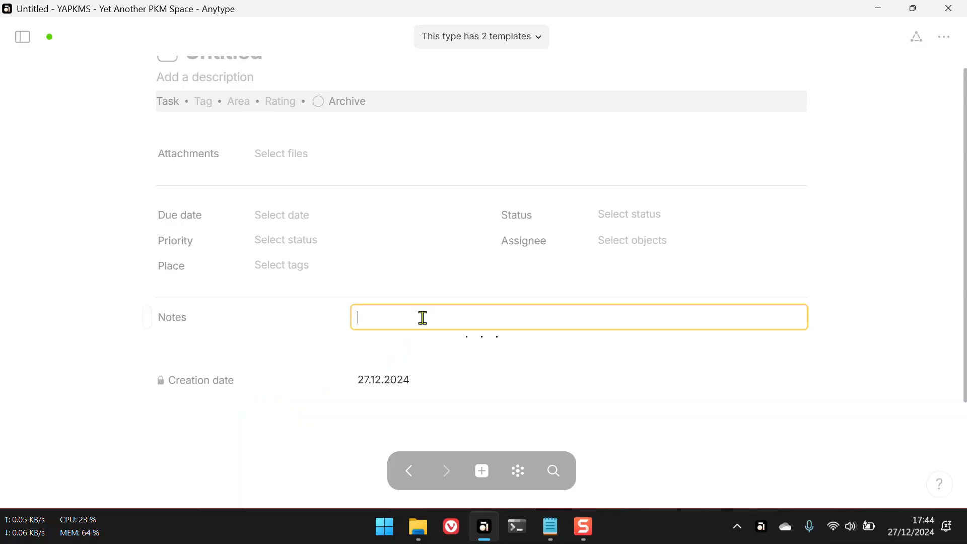
{"action": "left_click", "coordinate": [627, 413]}
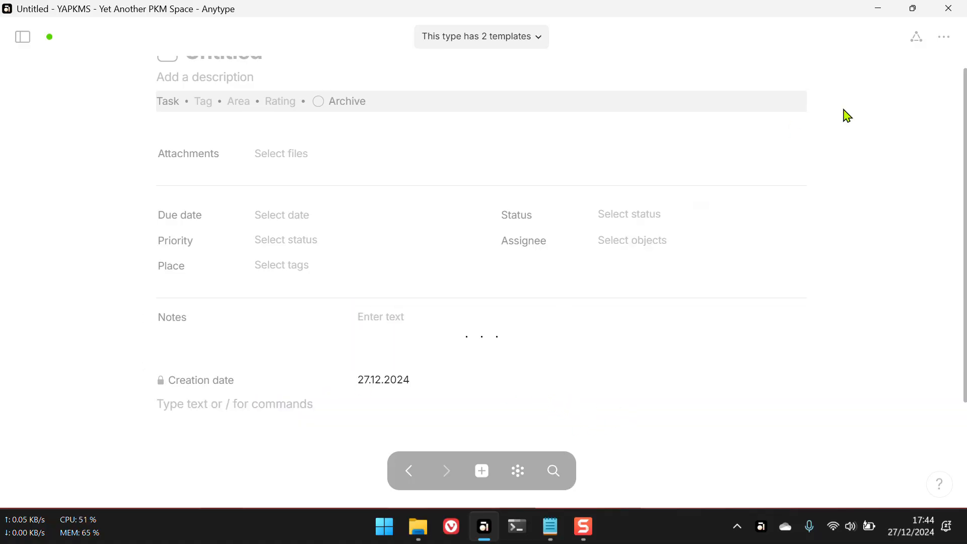
Step: Move the untitled task to the bin and return to the READ ME FIRST note
{"action": "scroll", "coordinate": [944, 53], "scroll_direction": "up", "scroll_amount": 2}
{"action": "left_click", "coordinate": [949, 40]}
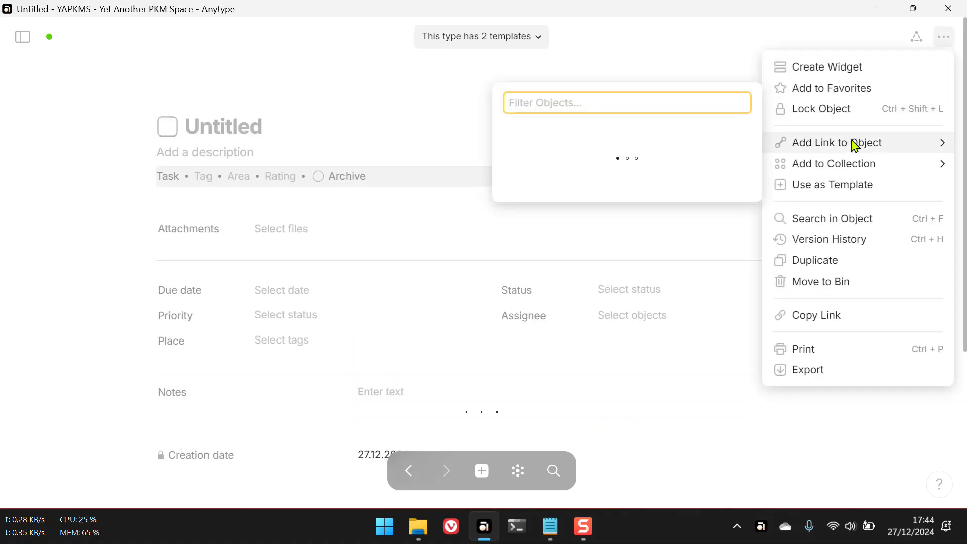
{"action": "left_click", "coordinate": [836, 285]}
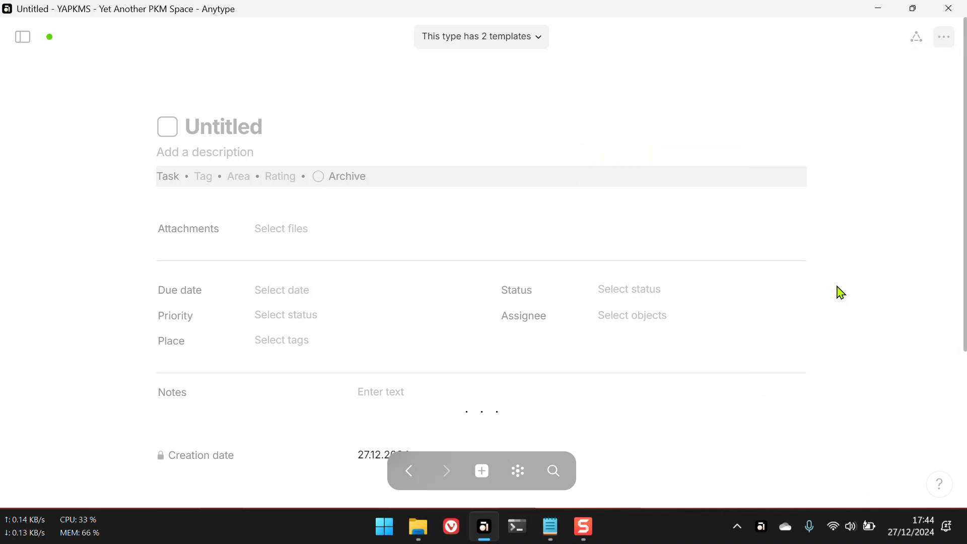
{"action": "scroll", "coordinate": [401, 240], "scroll_direction": "up", "scroll_amount": 20}
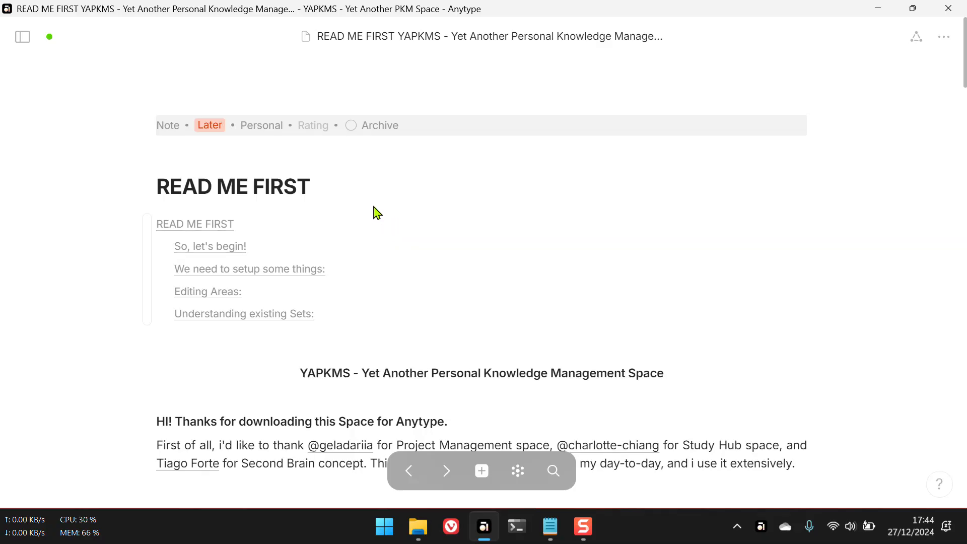
Step: Review the opening of the READ ME FIRST note and briefly show the sidebar with its favorites and calendar
{"action": "scroll", "coordinate": [423, 294], "scroll_direction": "down", "scroll_amount": 3}
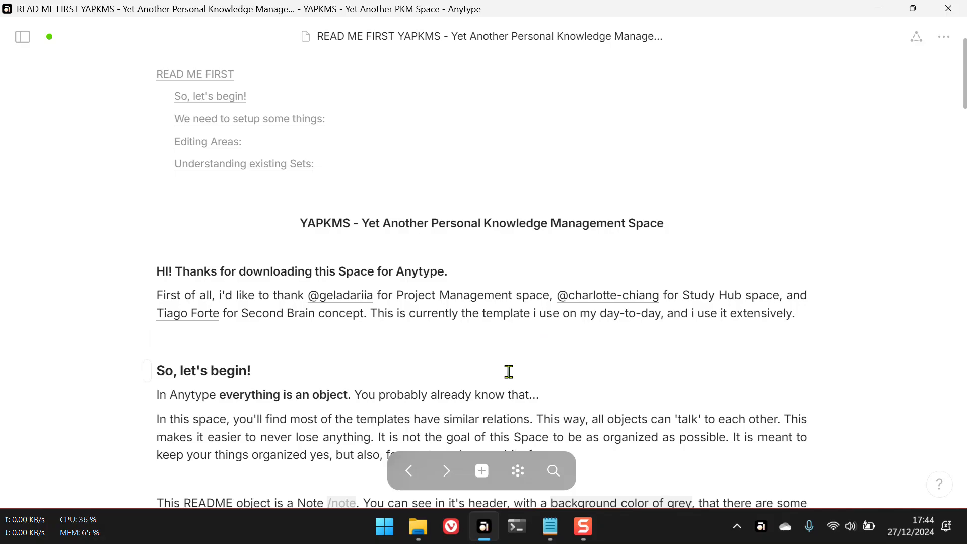
{"action": "scroll", "coordinate": [498, 304], "scroll_direction": "up", "scroll_amount": 3}
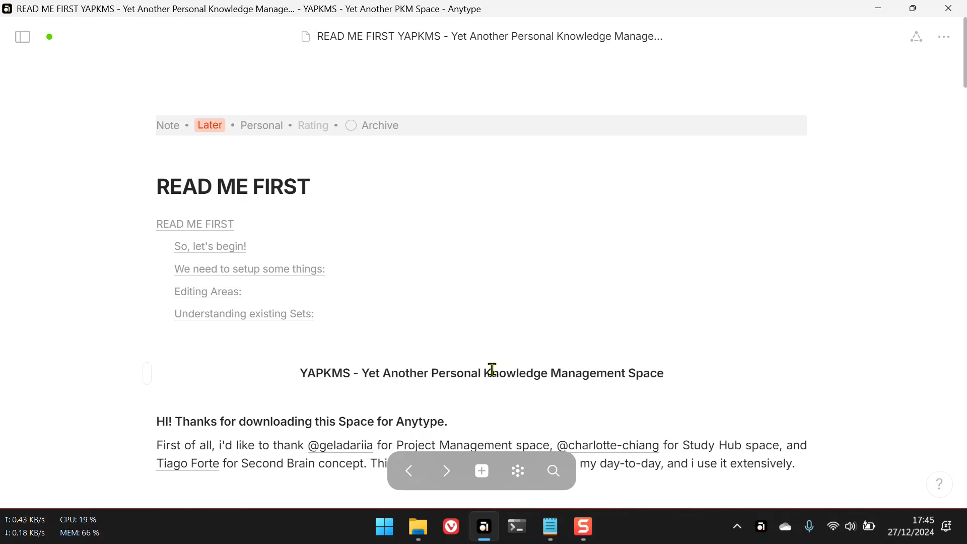
{"action": "key", "text": "ctrl+backslash"}
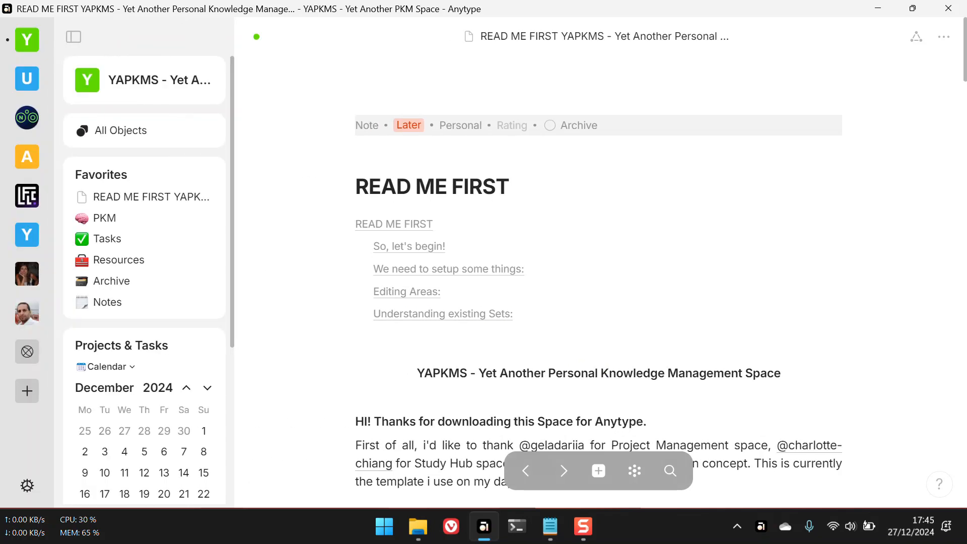
{"action": "key", "text": "ctrl+backslash"}
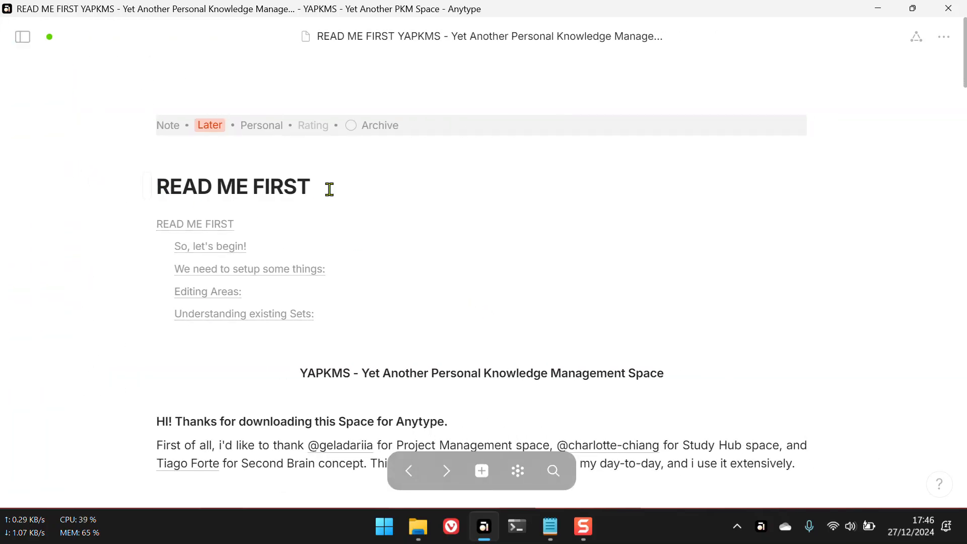
Step: Open the object search to view the recent objects, close it and skim through the READ ME FIRST note
{"action": "scroll", "coordinate": [529, 297], "scroll_direction": "down", "scroll_amount": 1}
{"action": "scroll", "coordinate": [484, 297], "scroll_direction": "up", "scroll_amount": 1}
{"action": "left_click", "coordinate": [553, 470]}
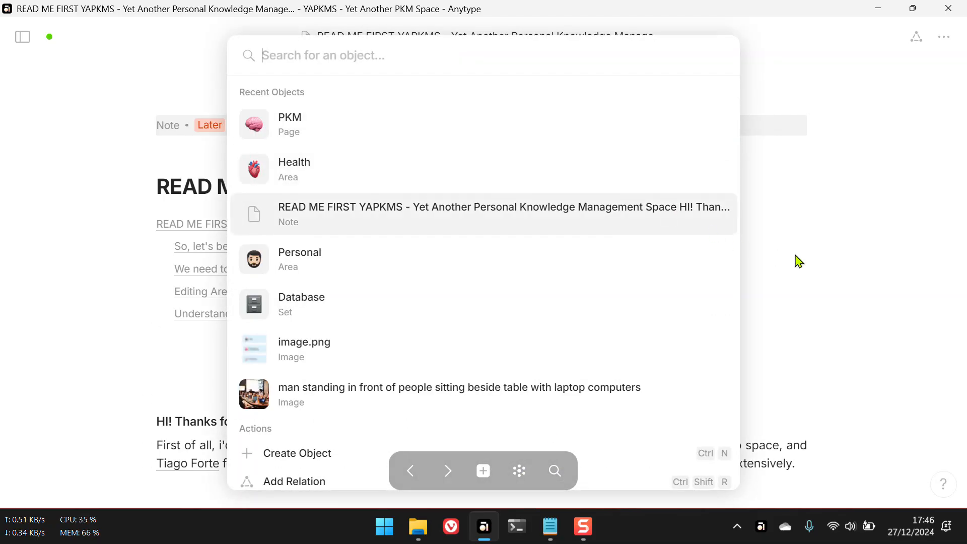
{"action": "left_click", "coordinate": [832, 261]}
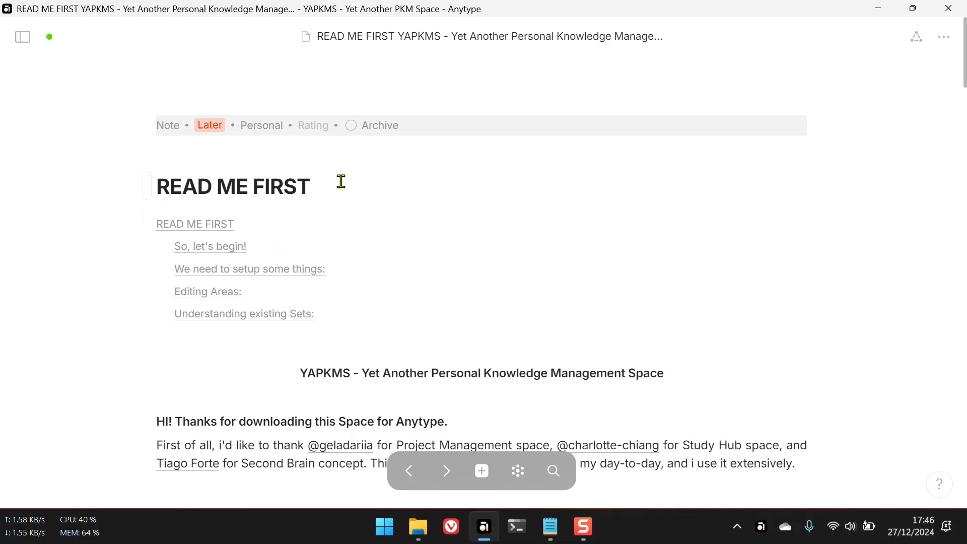
{"action": "scroll", "coordinate": [410, 298], "scroll_direction": "down", "scroll_amount": 20}
{"action": "scroll", "coordinate": [409, 298], "scroll_direction": "up", "scroll_amount": 20}
Step: Rename the space to "My personal space" and set its icon to the library photo of people around a table with laptops
{"action": "mouse_move", "coordinate": [17, 173]}
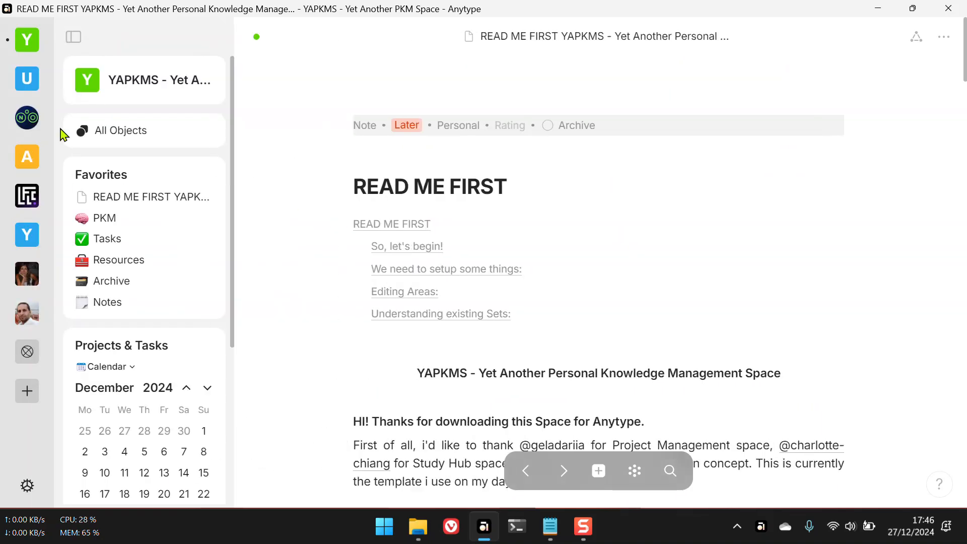
{"action": "left_click", "coordinate": [139, 82]}
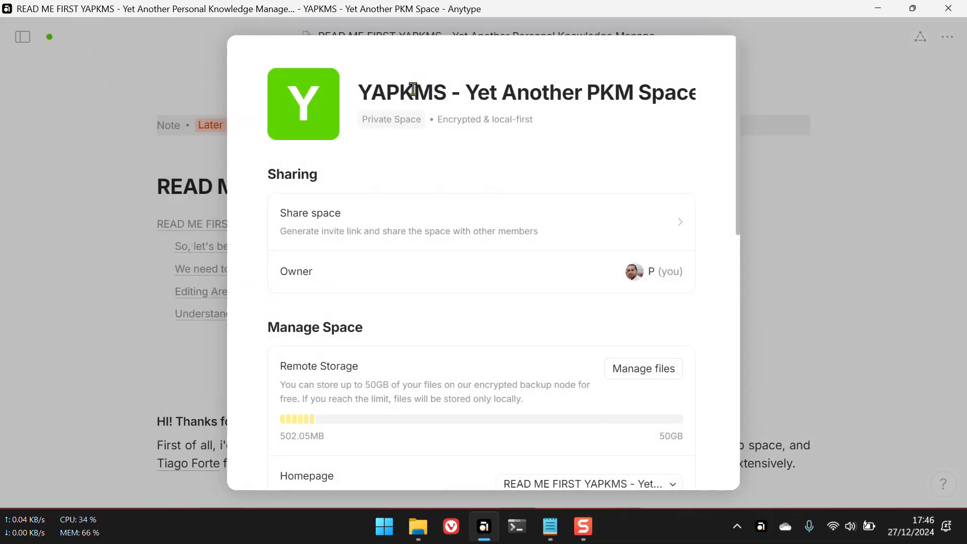
{"action": "left_click_drag", "start_coordinate": [360, 91], "coordinate": [788, 108]}
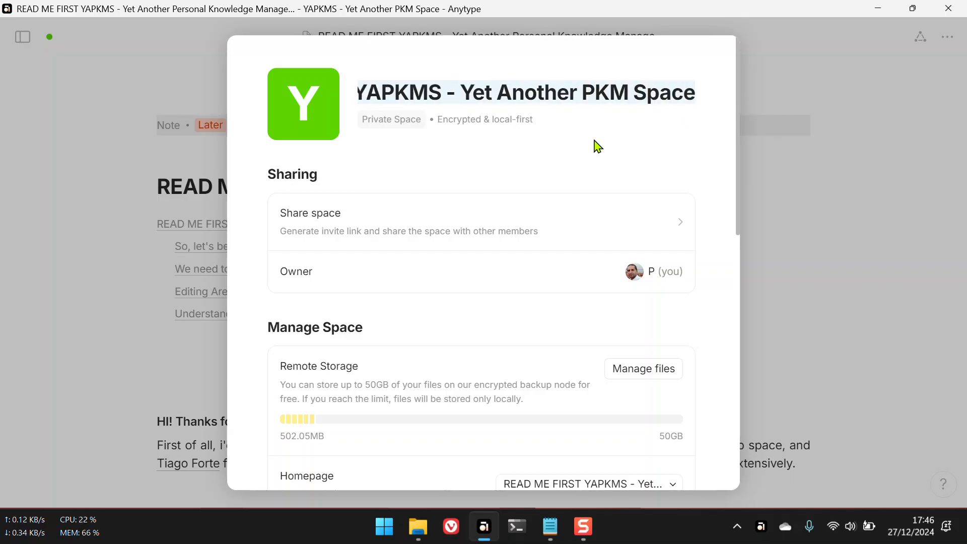
{"action": "type", "text": "mY"}
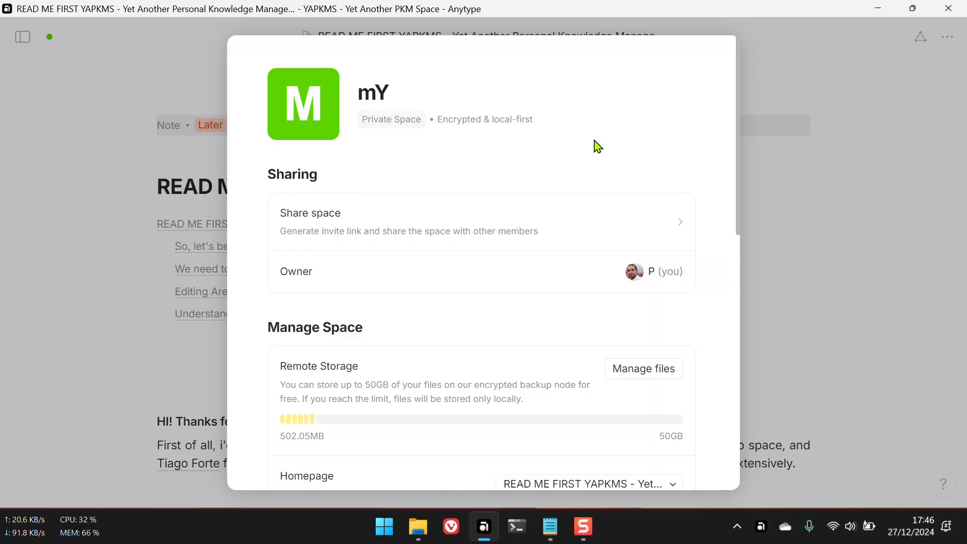
{"action": "key", "text": "BackSpace"}
{"action": "key", "text": "BackSpace"}
{"action": "type", "text": "My pr"}
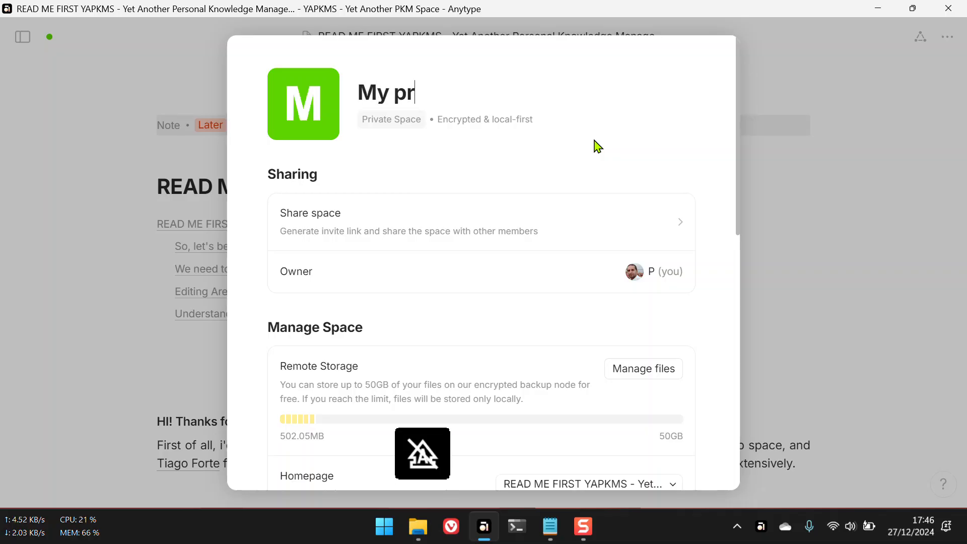
{"action": "key", "text": "BackSpace"}
{"action": "type", "text": "ers"}
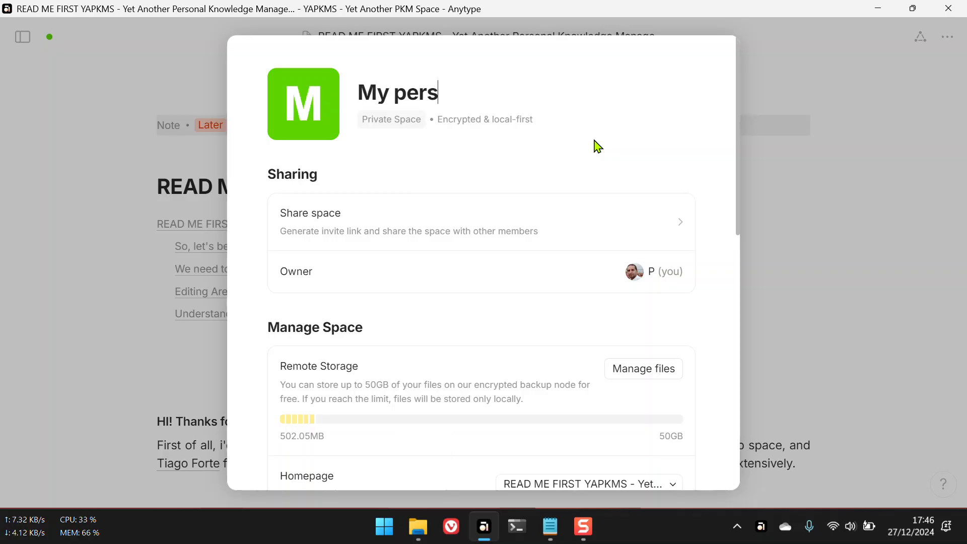
{"action": "type", "text": "onal space"}
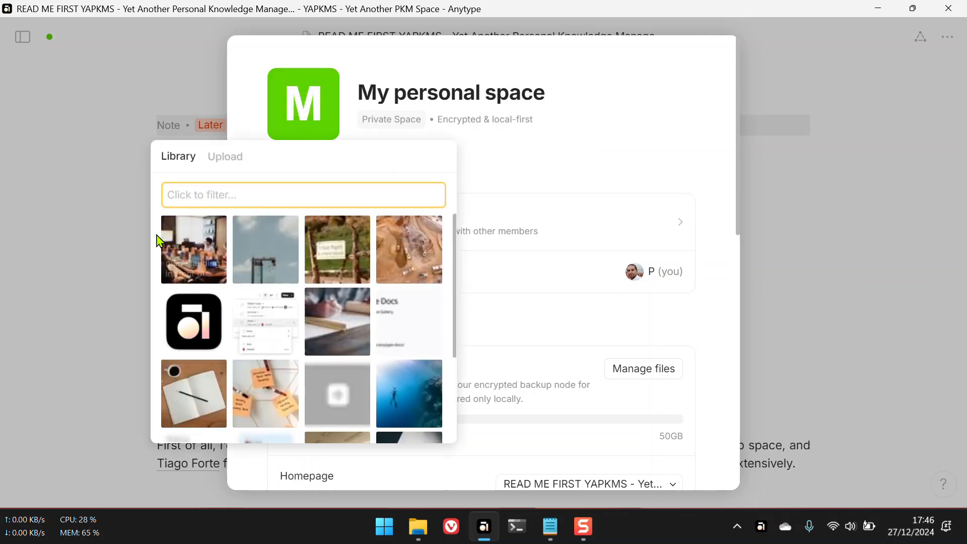
{"action": "left_click", "coordinate": [191, 238]}
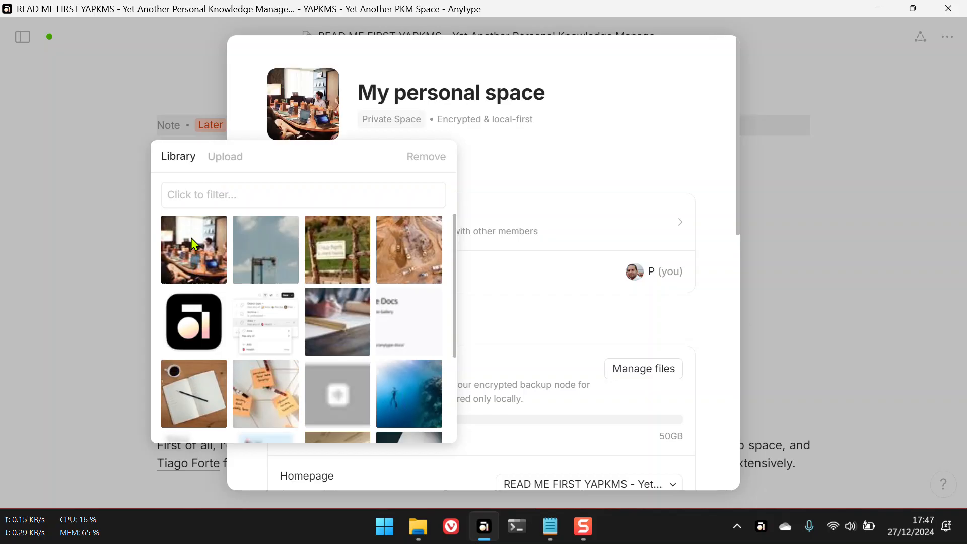
{"action": "left_click", "coordinate": [632, 59]}
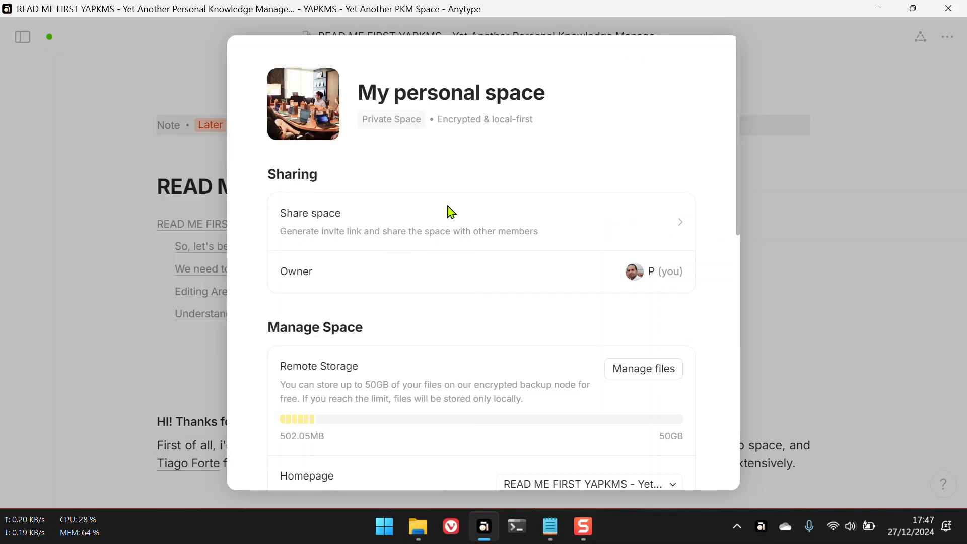
Step: Set the space's homepage to the existing object PKM
{"action": "scroll", "coordinate": [368, 252], "scroll_direction": "down", "scroll_amount": 2}
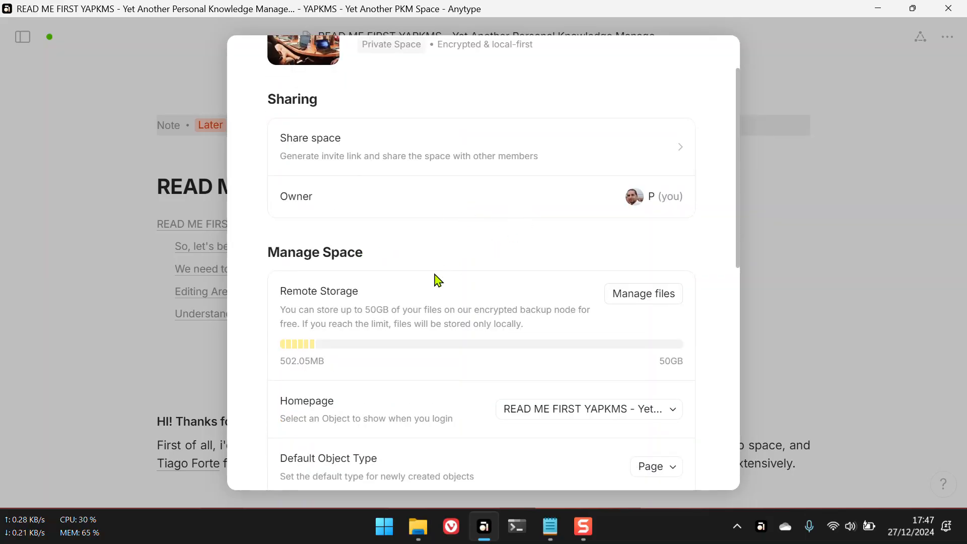
{"action": "scroll", "coordinate": [653, 314], "scroll_direction": "down", "scroll_amount": 2}
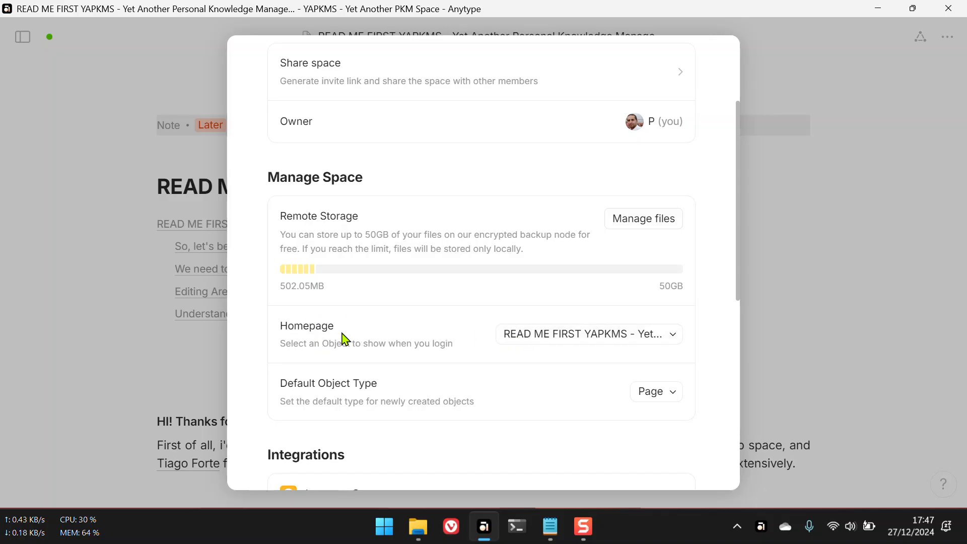
{"action": "left_click", "coordinate": [640, 336]}
{"action": "mouse_move", "coordinate": [584, 416]}
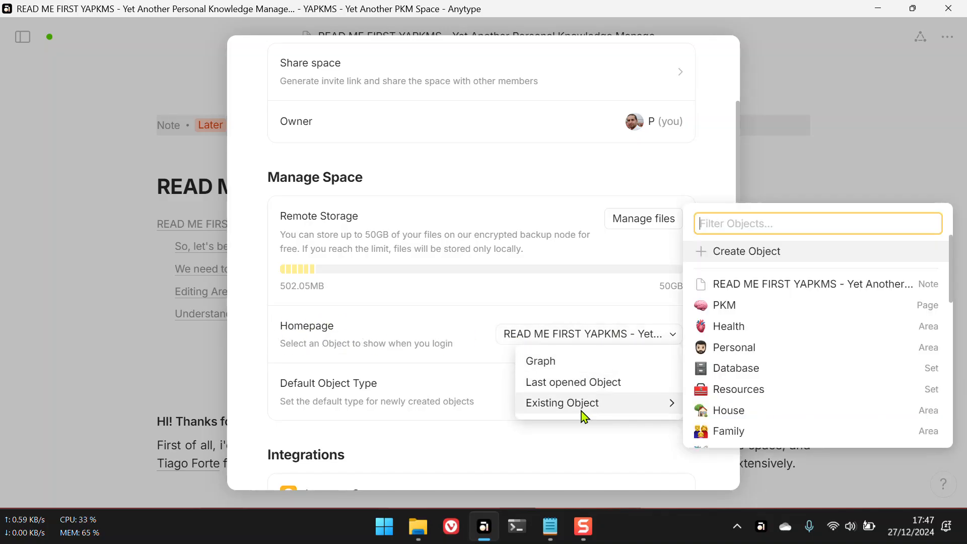
{"action": "left_click", "coordinate": [741, 307]}
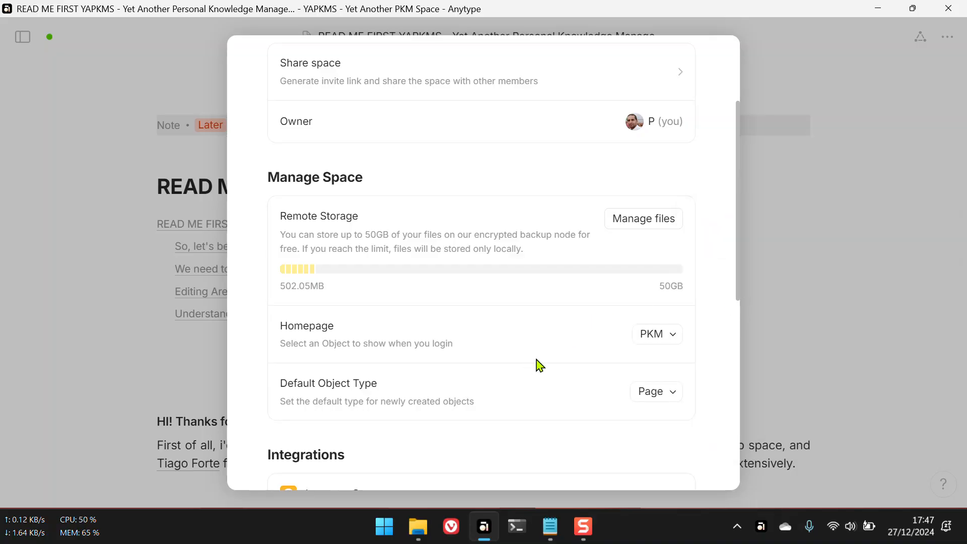
Step: Set the default object type to Note, look over the remaining space settings and close them
{"action": "scroll", "coordinate": [540, 365], "scroll_direction": "down", "scroll_amount": 2}
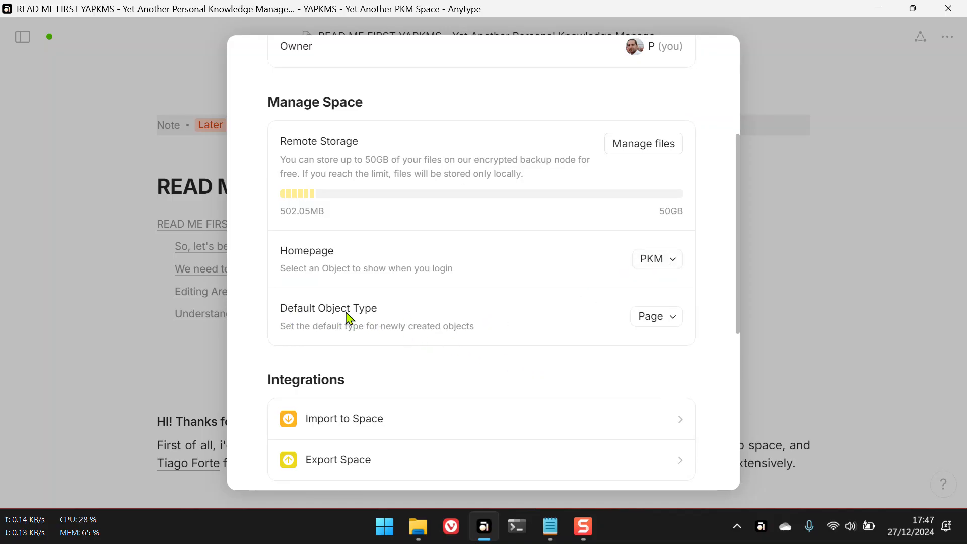
{"action": "left_click", "coordinate": [667, 321]}
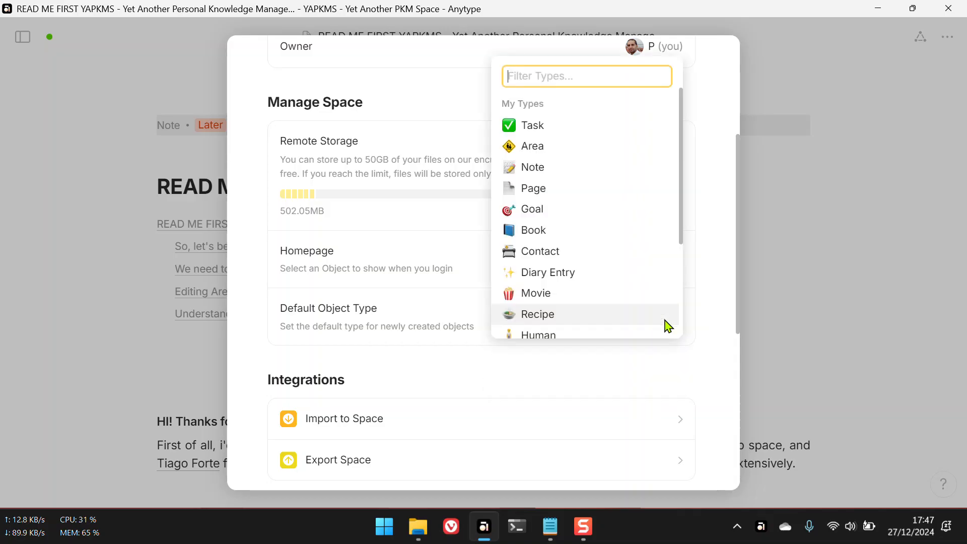
{"action": "left_click", "coordinate": [556, 170]}
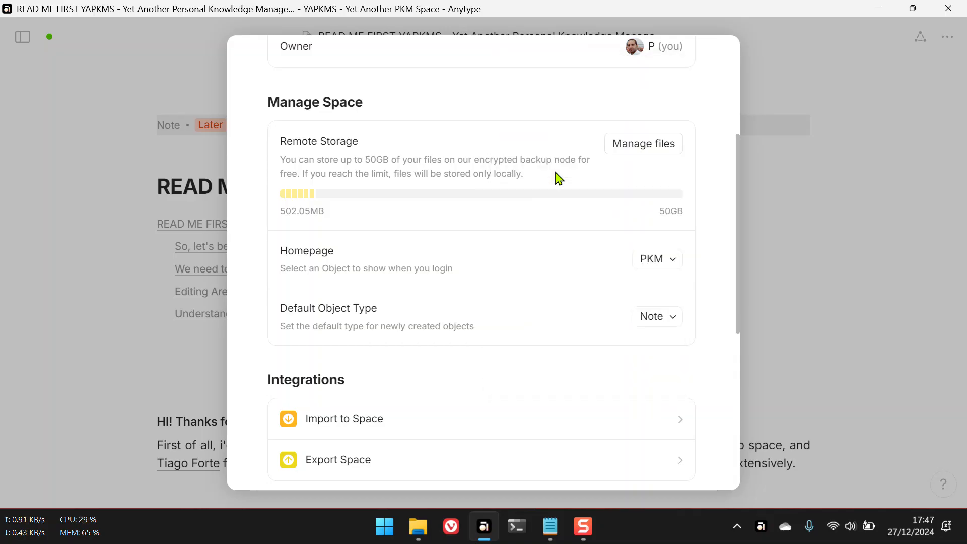
{"action": "scroll", "coordinate": [417, 353], "scroll_direction": "down", "scroll_amount": 5}
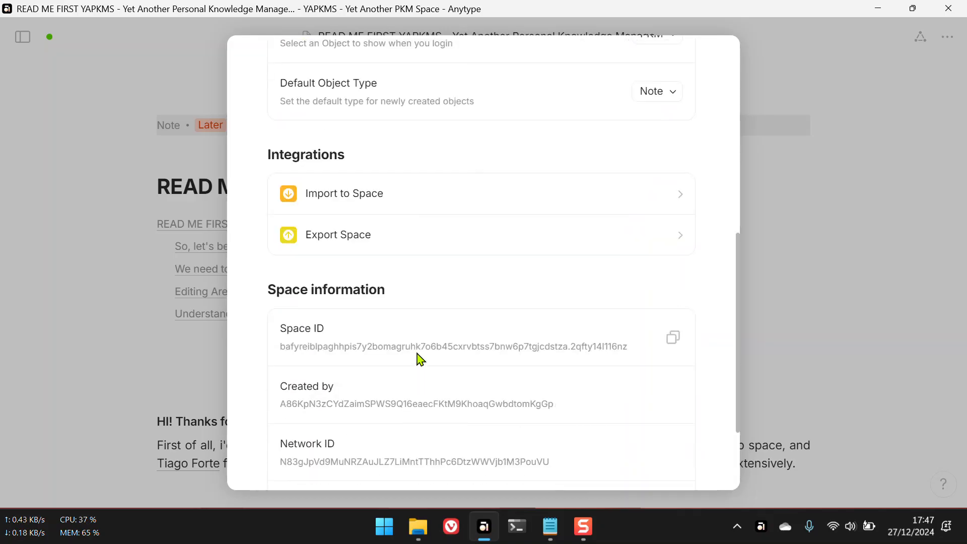
{"action": "scroll", "coordinate": [420, 358], "scroll_direction": "down", "scroll_amount": 3}
{"action": "scroll", "coordinate": [417, 357], "scroll_direction": "up", "scroll_amount": 12}
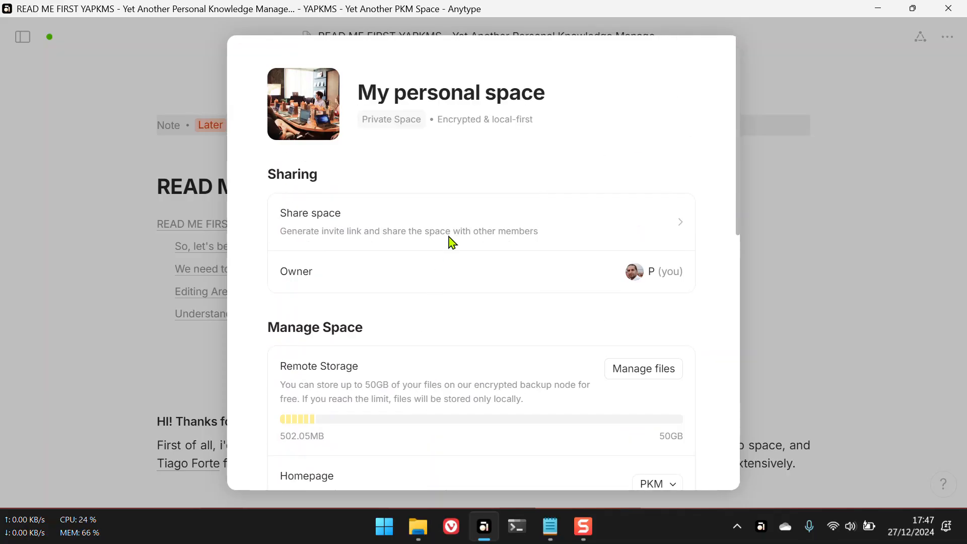
{"action": "left_click", "coordinate": [793, 204]}
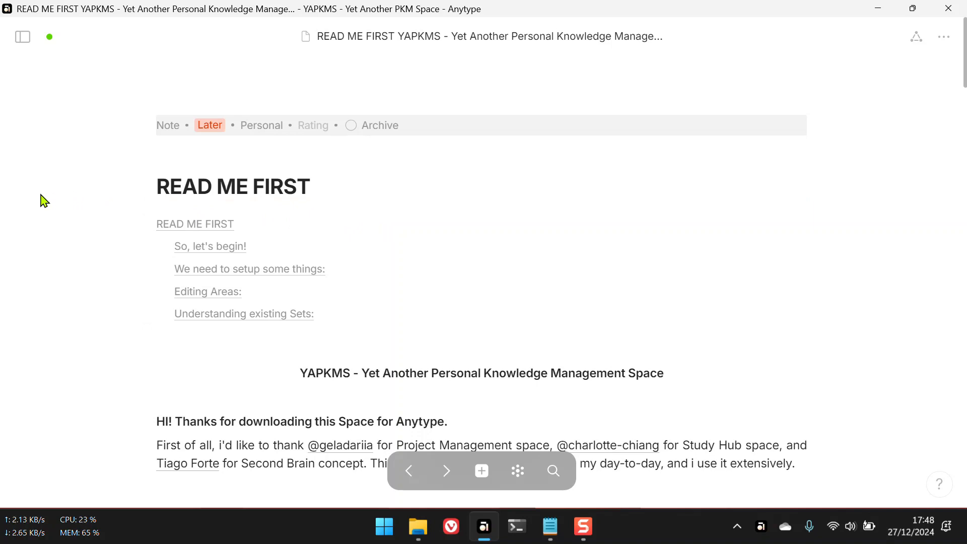
Step: Check the renamed space in the sidebar and skim the note's setup instructions, Editing Areas and So, let's begin! sections
{"action": "mouse_move", "coordinate": [2, 207]}
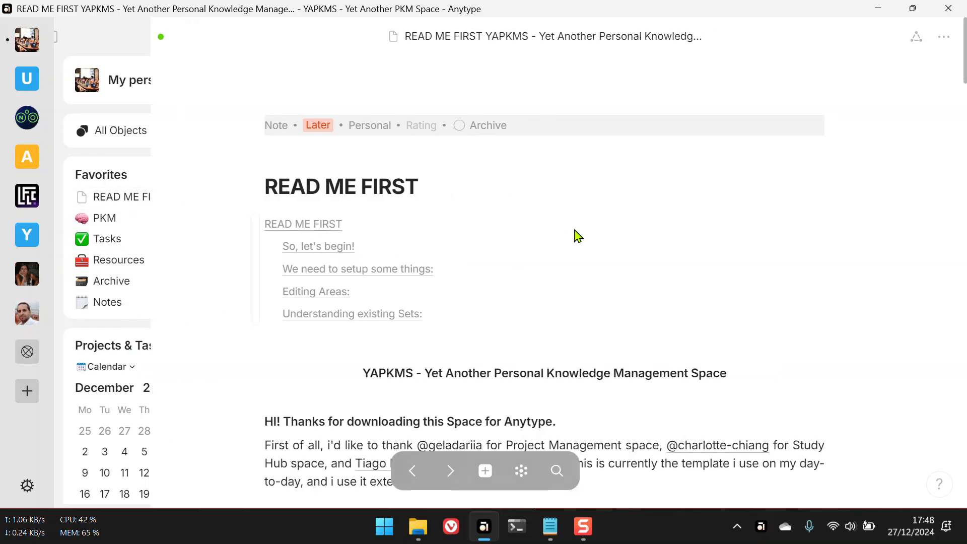
{"action": "scroll", "coordinate": [513, 252], "scroll_direction": "down", "scroll_amount": 7}
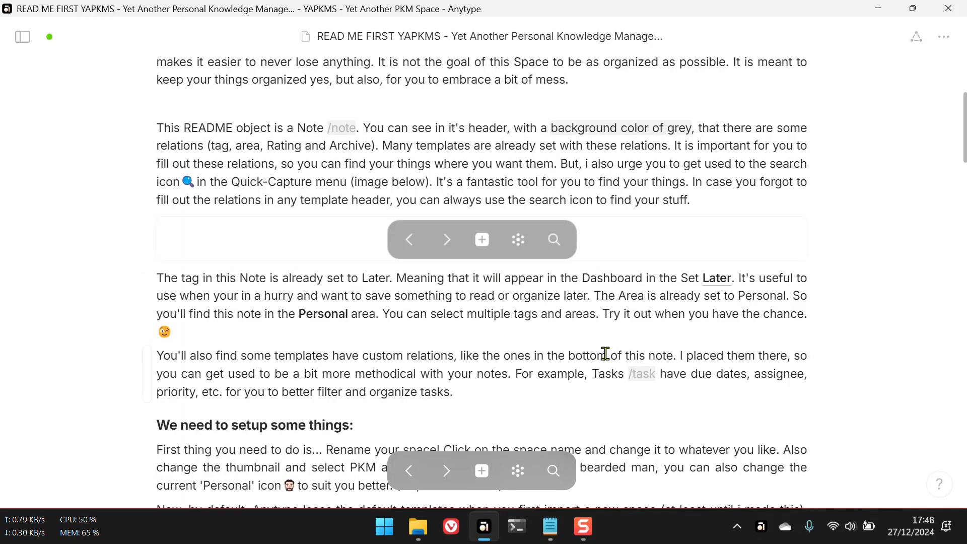
{"action": "scroll", "coordinate": [599, 347], "scroll_direction": "down", "scroll_amount": 9}
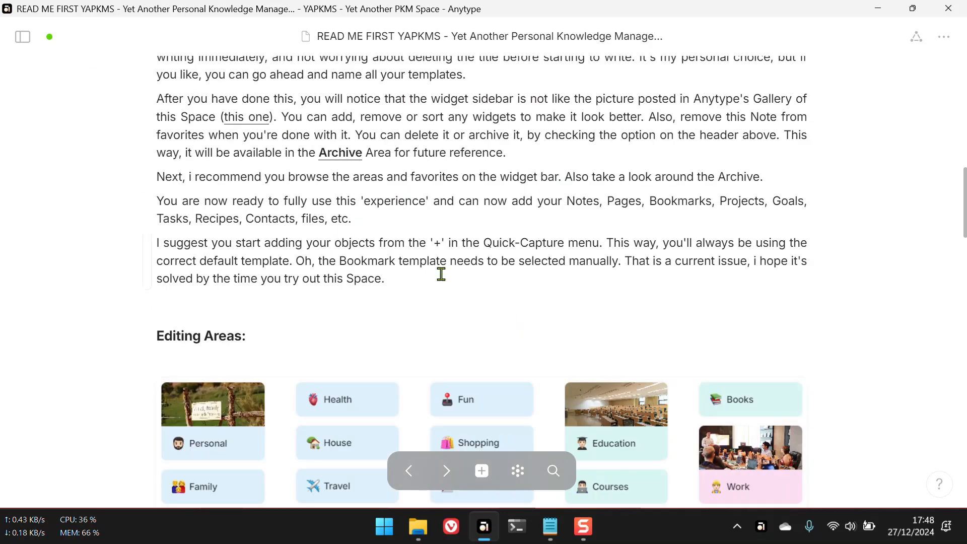
{"action": "scroll", "coordinate": [439, 272], "scroll_direction": "down", "scroll_amount": 6}
{"action": "scroll", "coordinate": [439, 272], "scroll_direction": "up", "scroll_amount": 11}
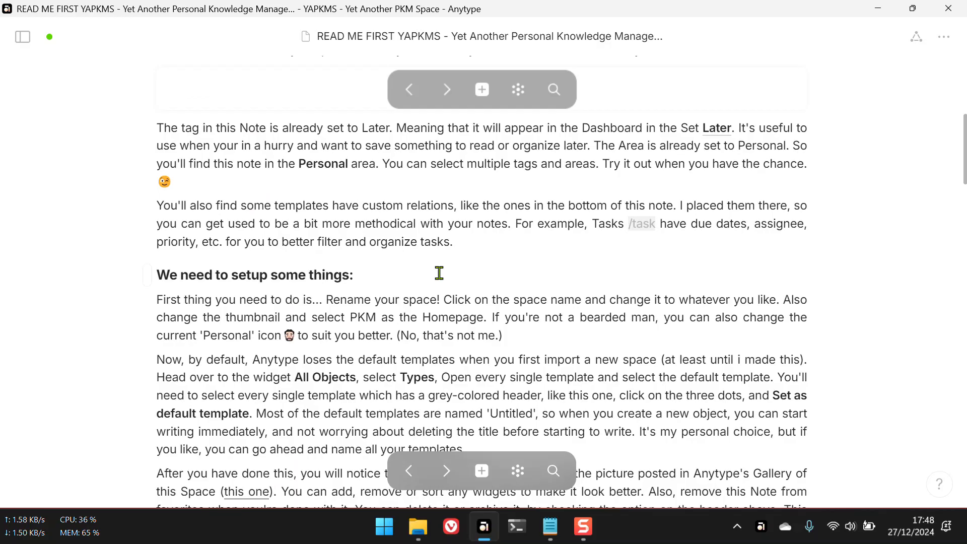
{"action": "scroll", "coordinate": [462, 208], "scroll_direction": "up", "scroll_amount": 6}
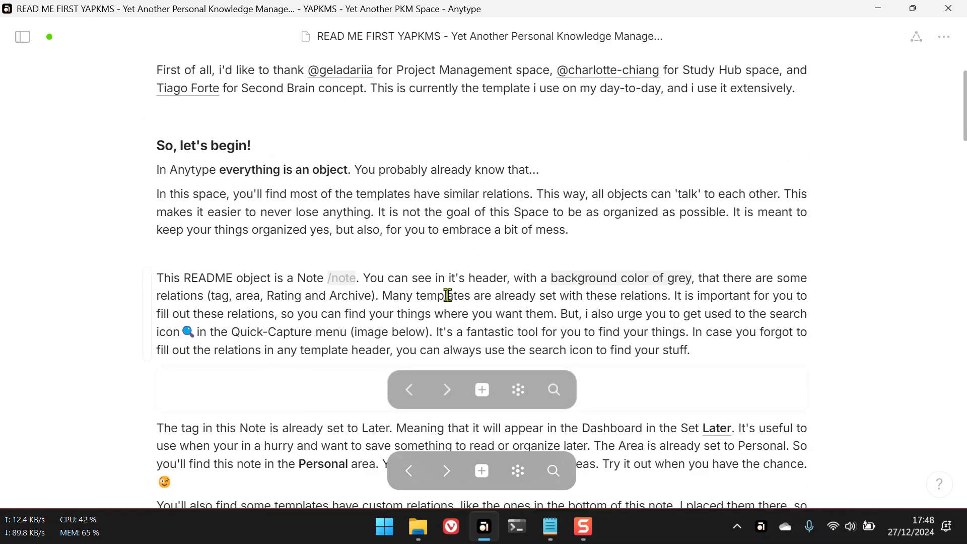
Step: Open the Resources set from the graph and browse its Images view
{"action": "left_click", "coordinate": [518, 472]}
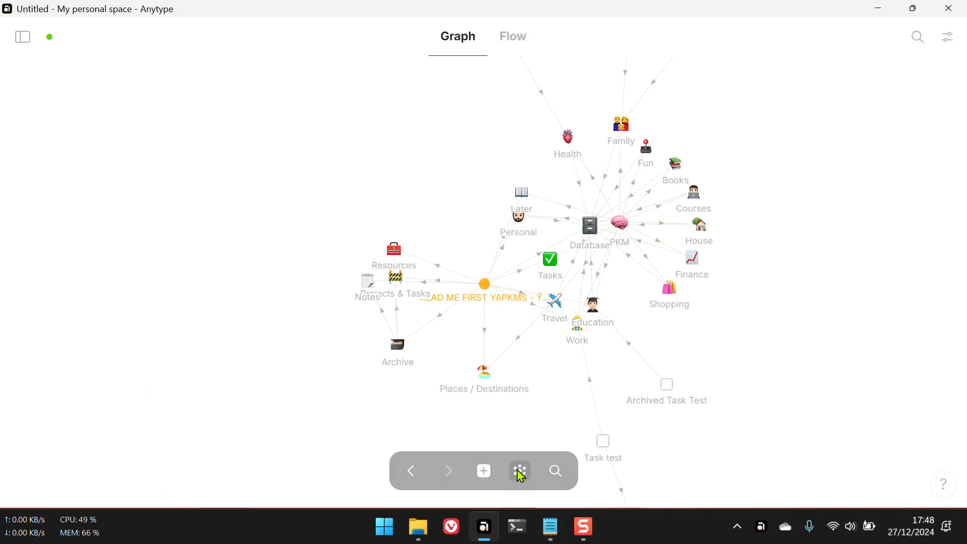
{"action": "left_click", "coordinate": [391, 251]}
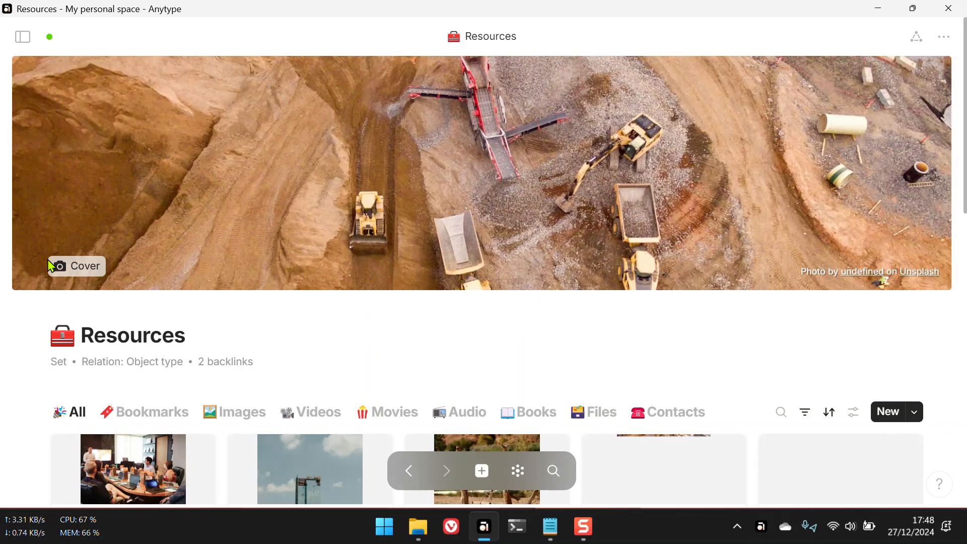
{"action": "scroll", "coordinate": [216, 302], "scroll_direction": "down", "scroll_amount": 2}
{"action": "left_click", "coordinate": [232, 338]}
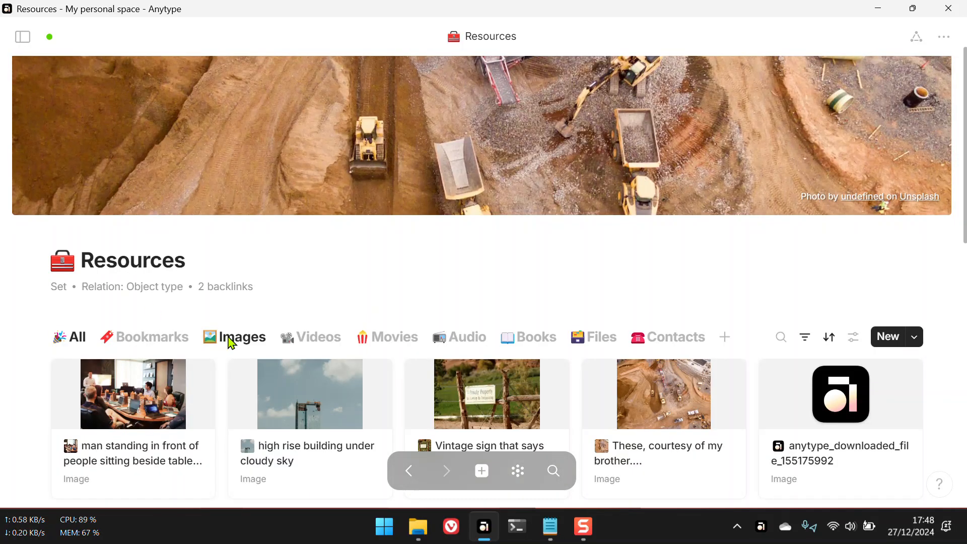
{"action": "scroll", "coordinate": [378, 291], "scroll_direction": "down", "scroll_amount": 15}
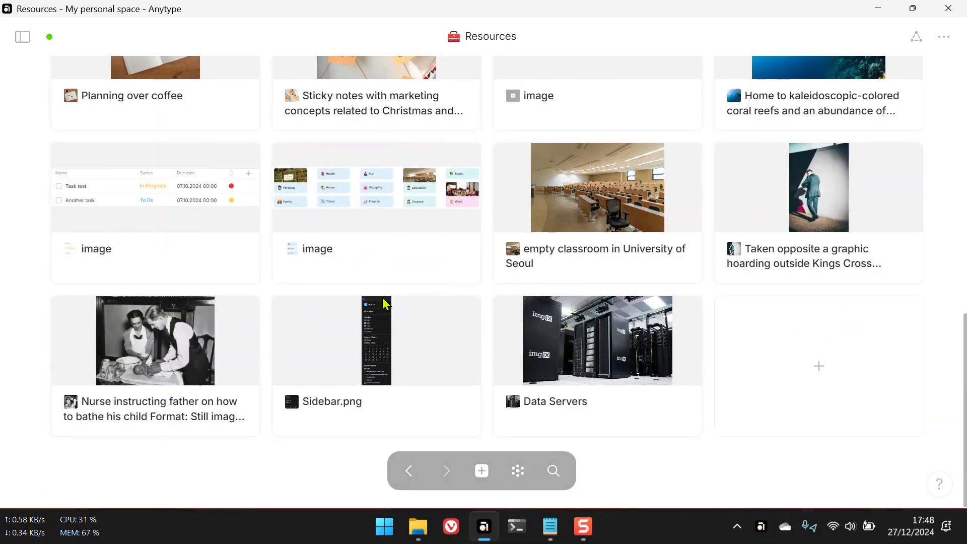
Step: Open the Sidebar.png image, examine the example widget layout and its favorites order, and close the preview
{"action": "left_click", "coordinate": [383, 303]}
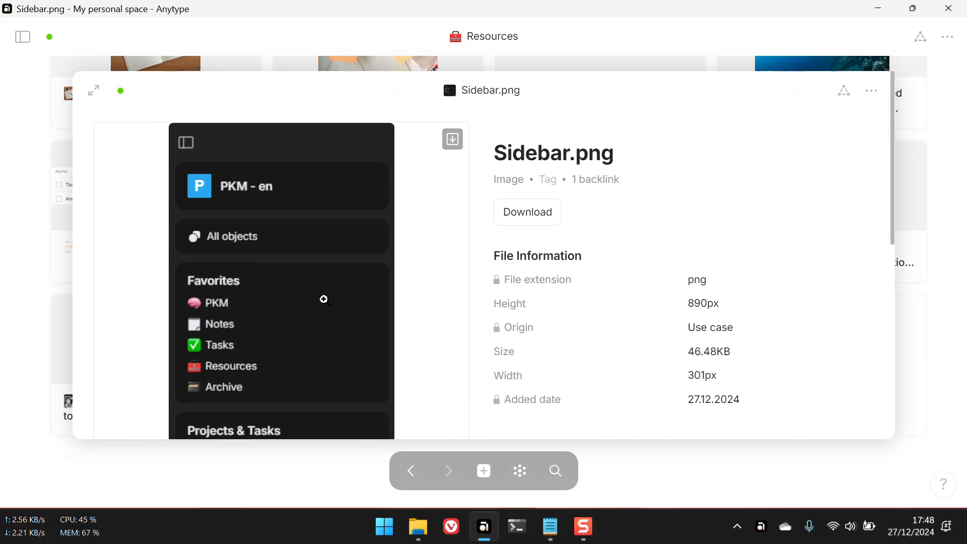
{"action": "scroll", "coordinate": [322, 301], "scroll_direction": "down", "scroll_amount": 3}
{"action": "scroll", "coordinate": [322, 301], "scroll_direction": "up", "scroll_amount": 3}
{"action": "scroll", "coordinate": [322, 301], "scroll_direction": "down", "scroll_amount": 3}
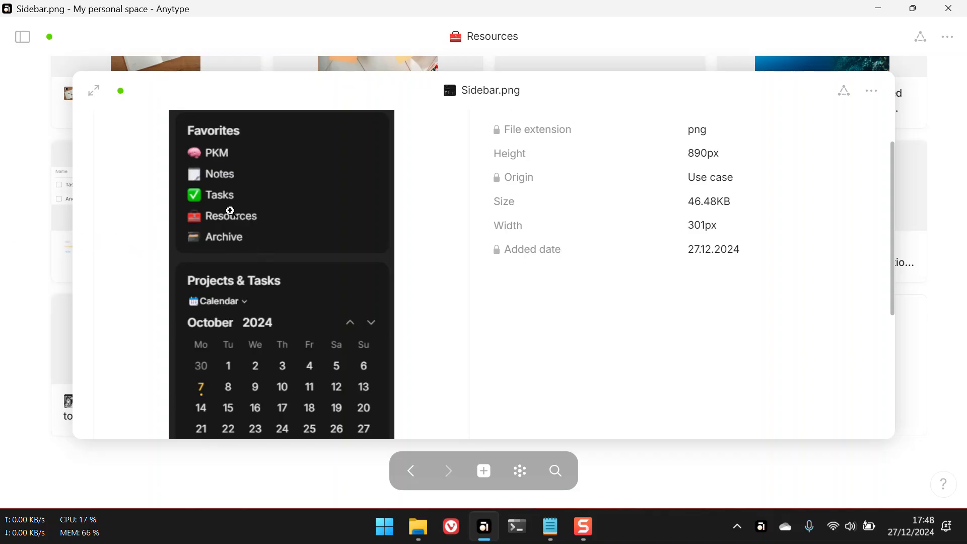
{"action": "scroll", "coordinate": [247, 242], "scroll_direction": "up", "scroll_amount": 2}
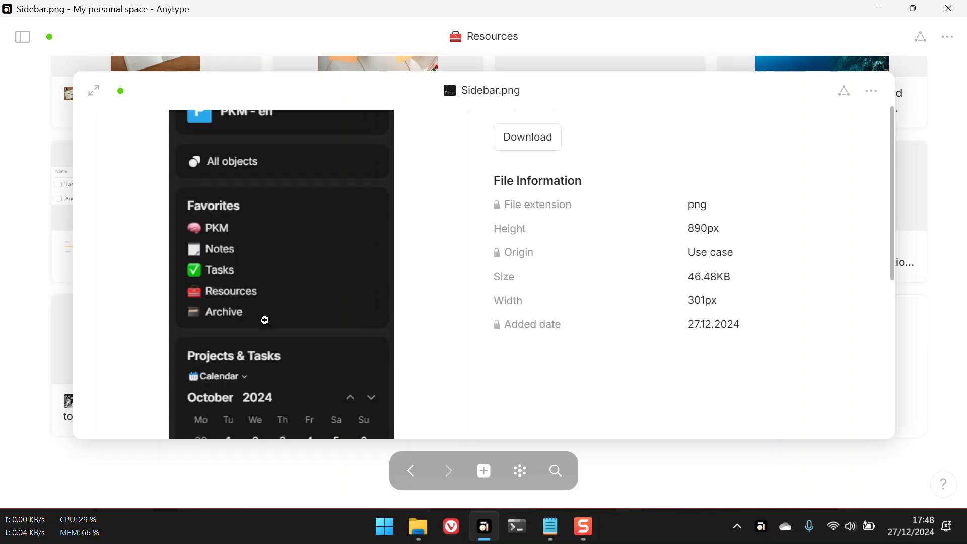
{"action": "left_click", "coordinate": [308, 68]}
Step: Show the sidebar and remove Notes and Resources from Favorites
{"action": "left_click", "coordinate": [23, 36]}
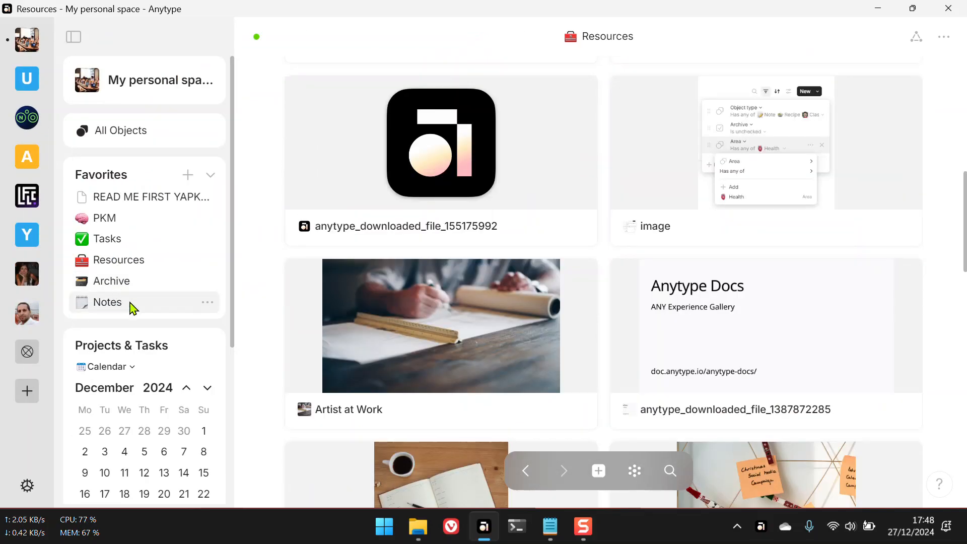
{"action": "left_click", "coordinate": [208, 303]}
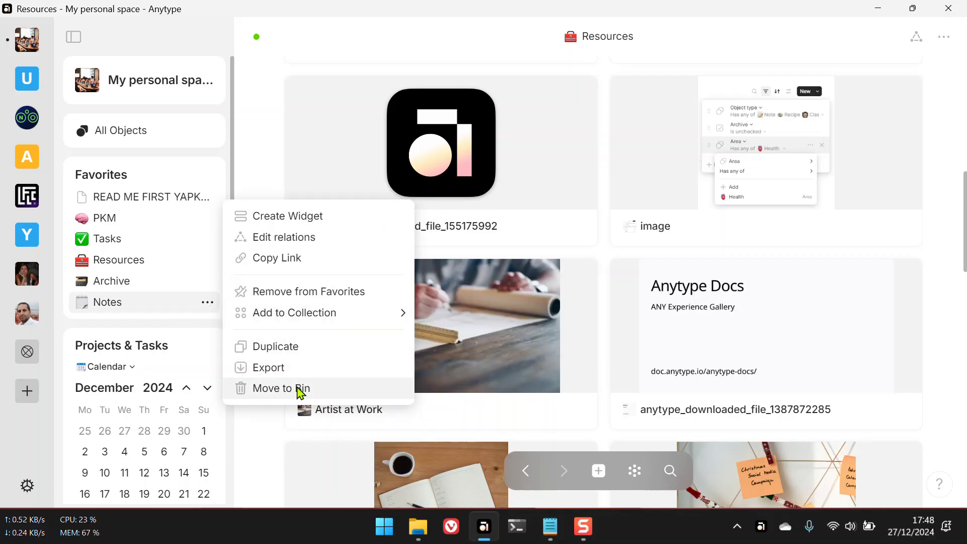
{"action": "left_click", "coordinate": [302, 291]}
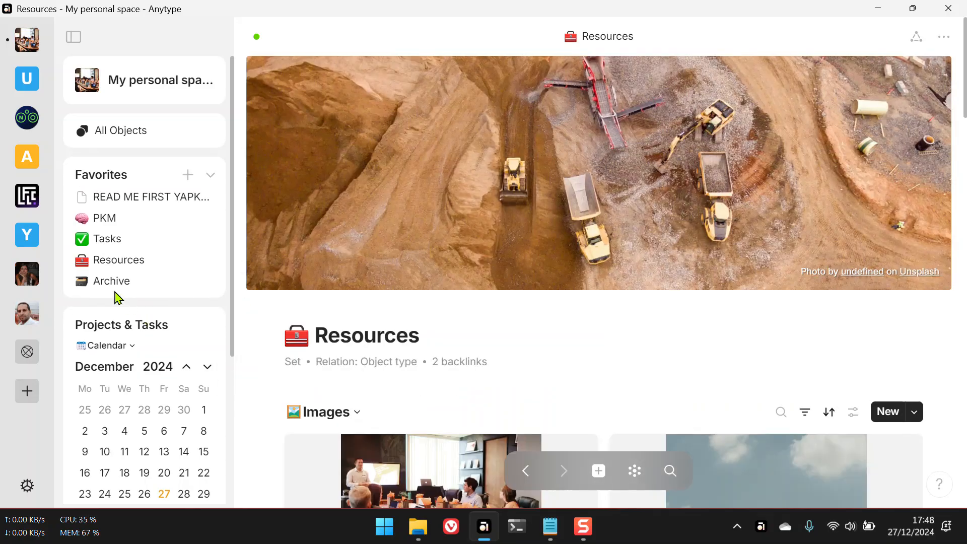
{"action": "left_click", "coordinate": [208, 260]}
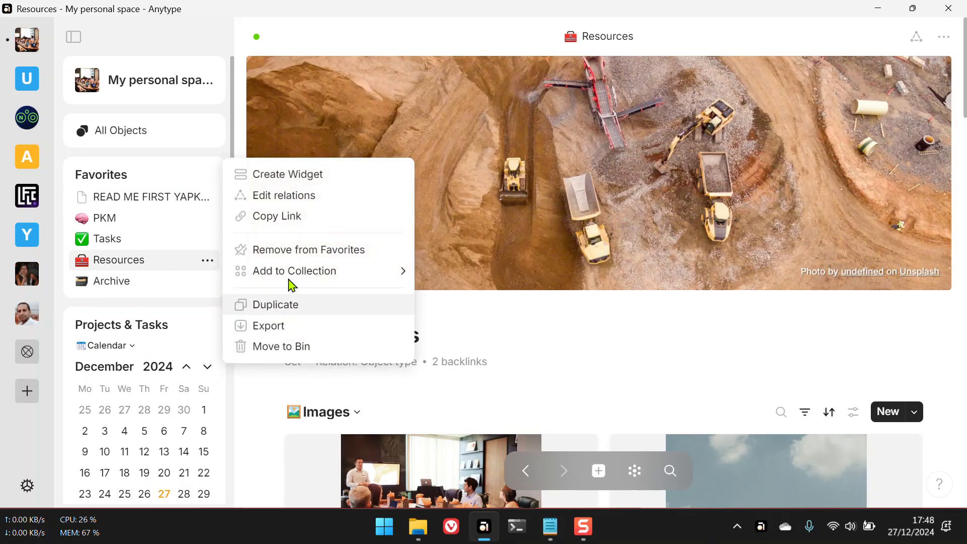
{"action": "left_click", "coordinate": [286, 257]}
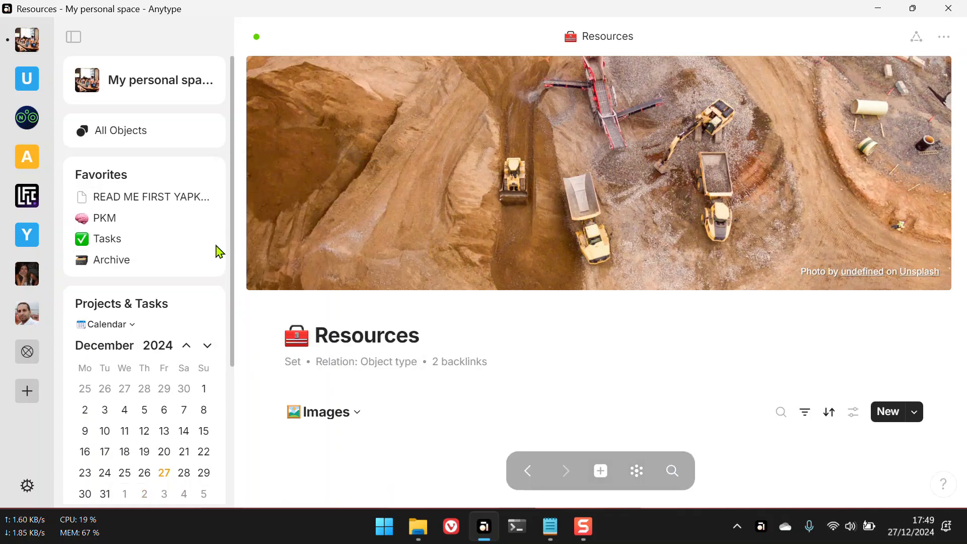
Step: Remove Tasks, PKM and the READ ME FIRST note from Favorites, leaving only Archive, and collapse the sidebar
{"action": "left_click", "coordinate": [208, 240]}
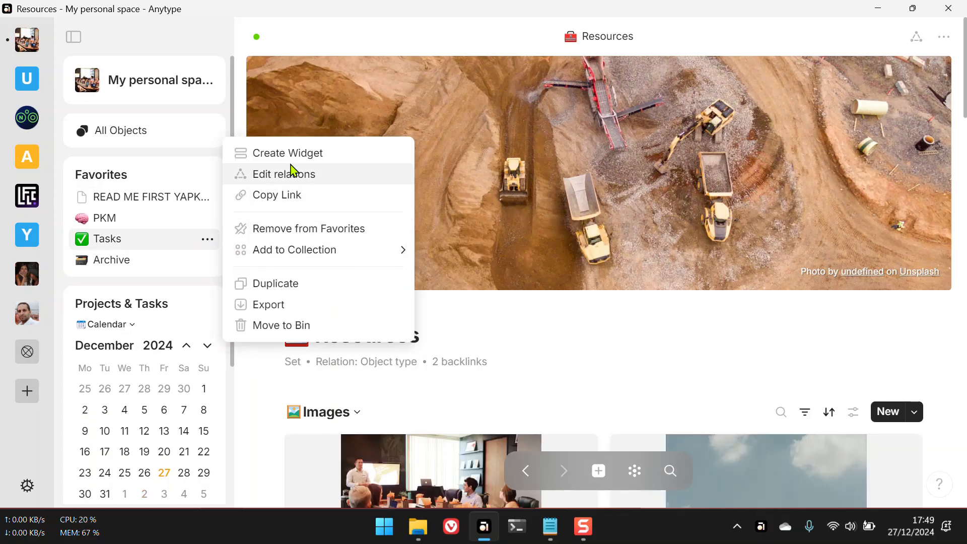
{"action": "left_click", "coordinate": [286, 229]}
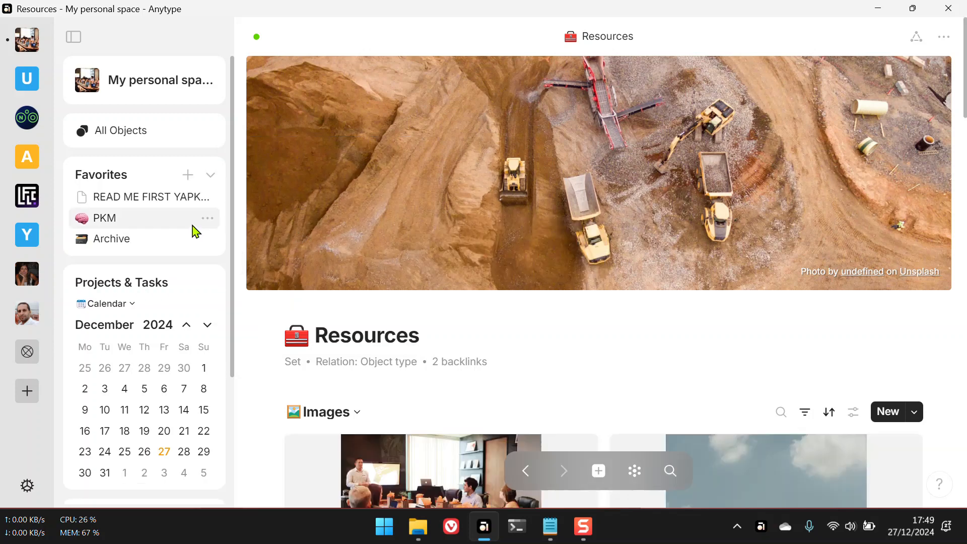
{"action": "left_click", "coordinate": [207, 218]}
{"action": "left_click", "coordinate": [294, 218]}
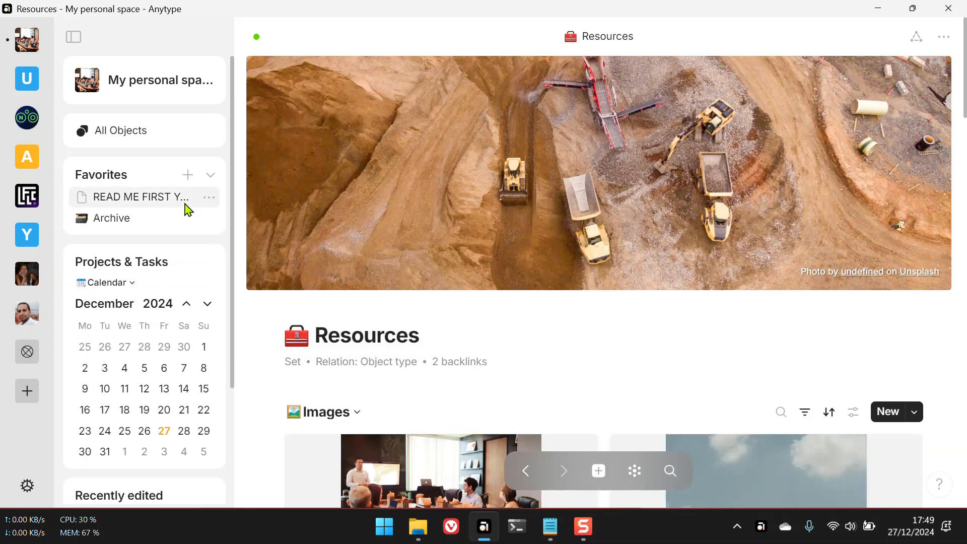
{"action": "left_click", "coordinate": [209, 198]}
{"action": "left_click", "coordinate": [339, 199]}
{"action": "left_click_drag", "start_coordinate": [233, 201], "coordinate": [30, 198]}
{"action": "mouse_move", "coordinate": [8, 187]}
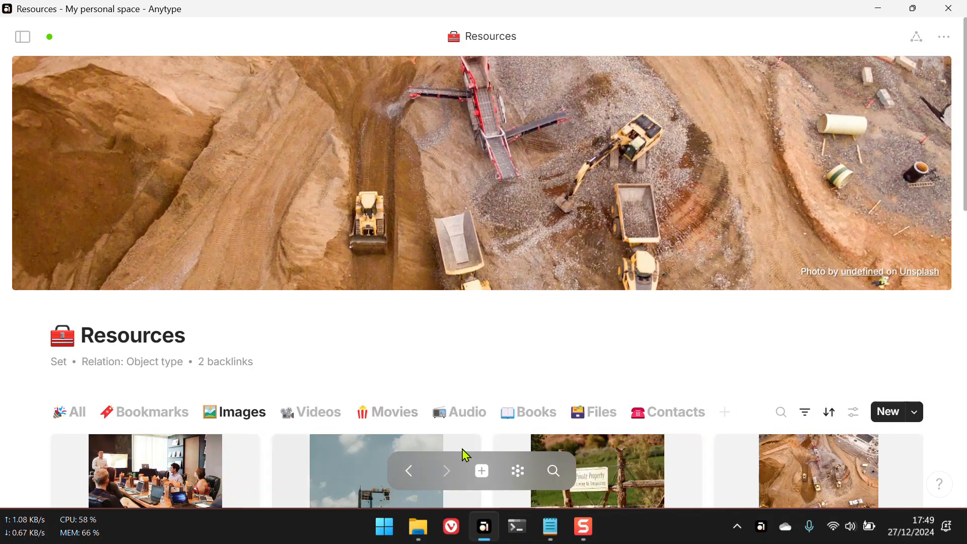
Step: Open the Notes set from the graph and add it to Favorites
{"action": "left_click", "coordinate": [523, 473]}
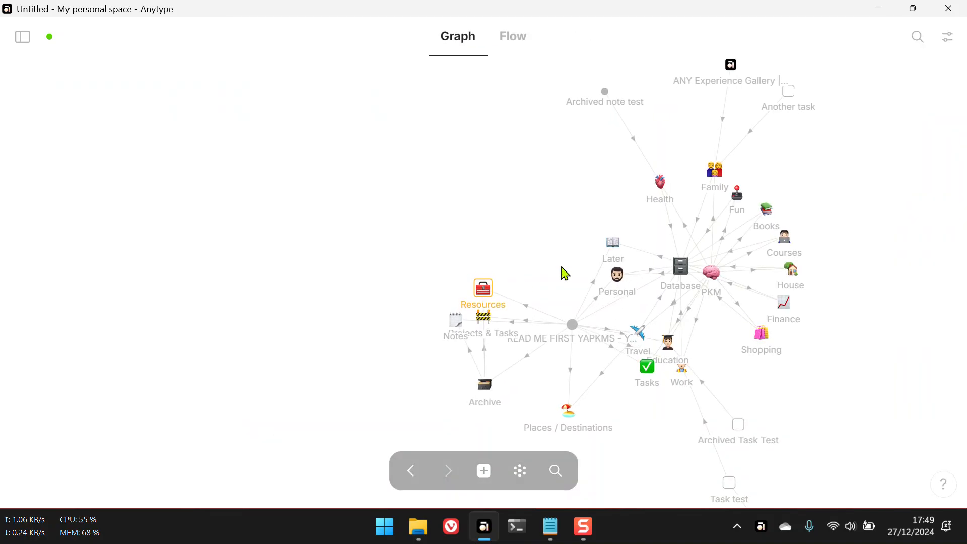
{"action": "left_click", "coordinate": [455, 333]}
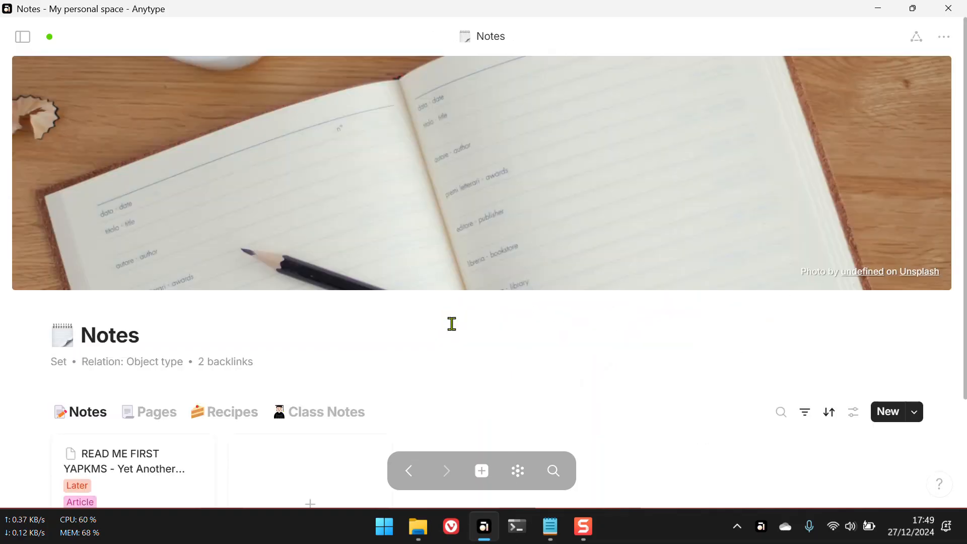
{"action": "left_click", "coordinate": [943, 38]}
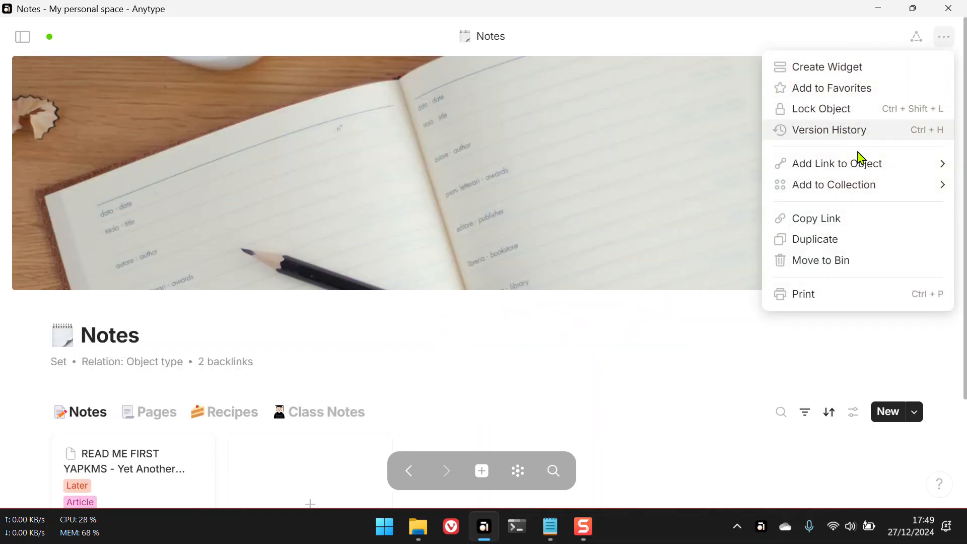
{"action": "left_click", "coordinate": [854, 94]}
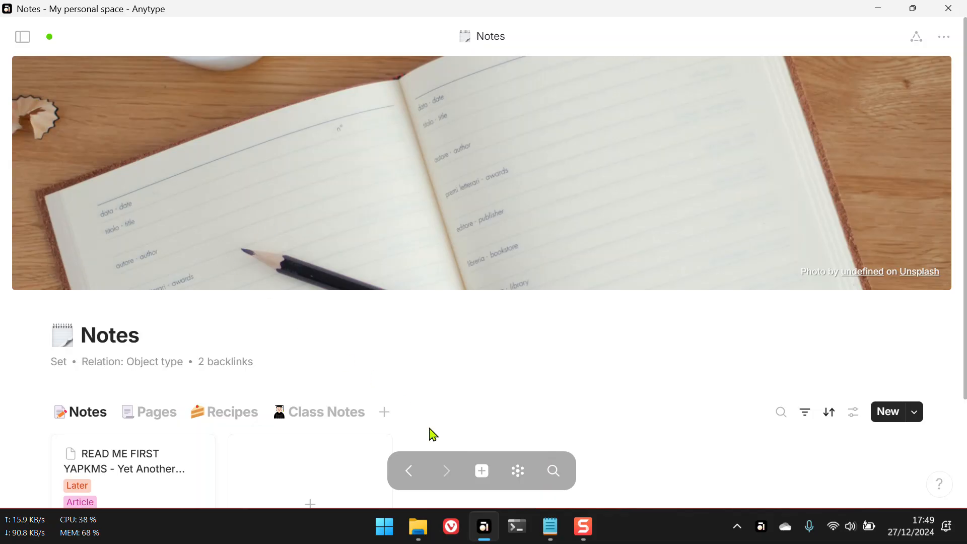
Step: Open the Resources set from the graph and expand its Sidebar.png image to a full page as the layout reference
{"action": "mouse_move", "coordinate": [1, 301]}
{"action": "left_click", "coordinate": [489, 475]}
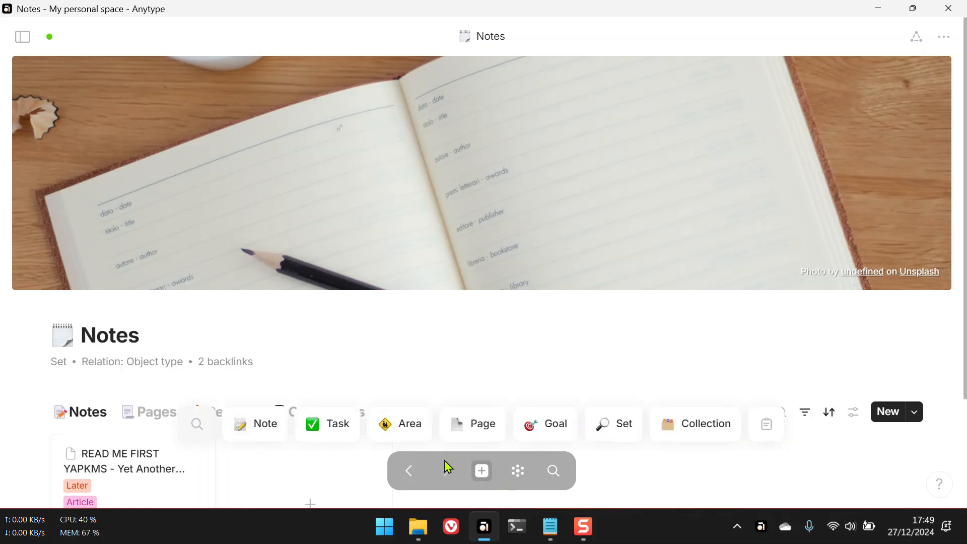
{"action": "left_click", "coordinate": [518, 472]}
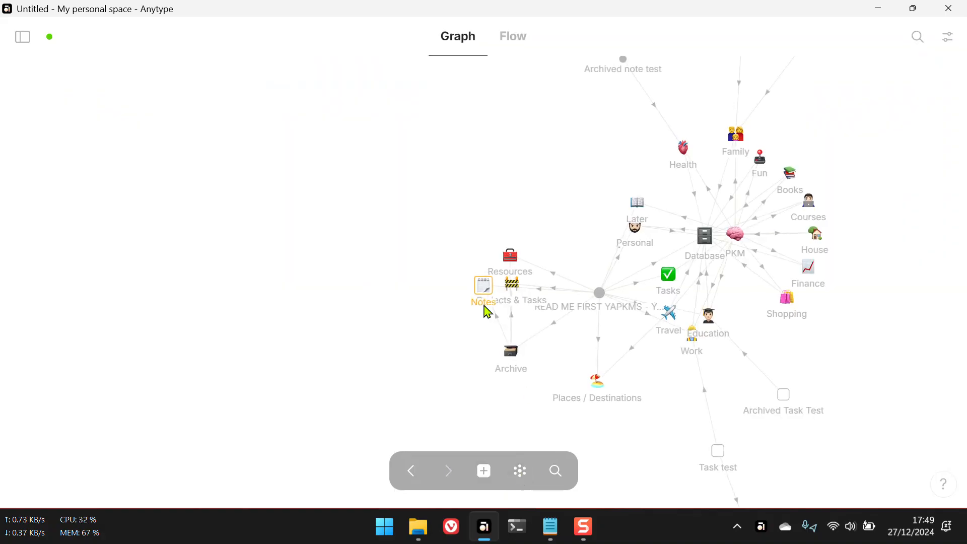
{"action": "mouse_move", "coordinate": [513, 261]}
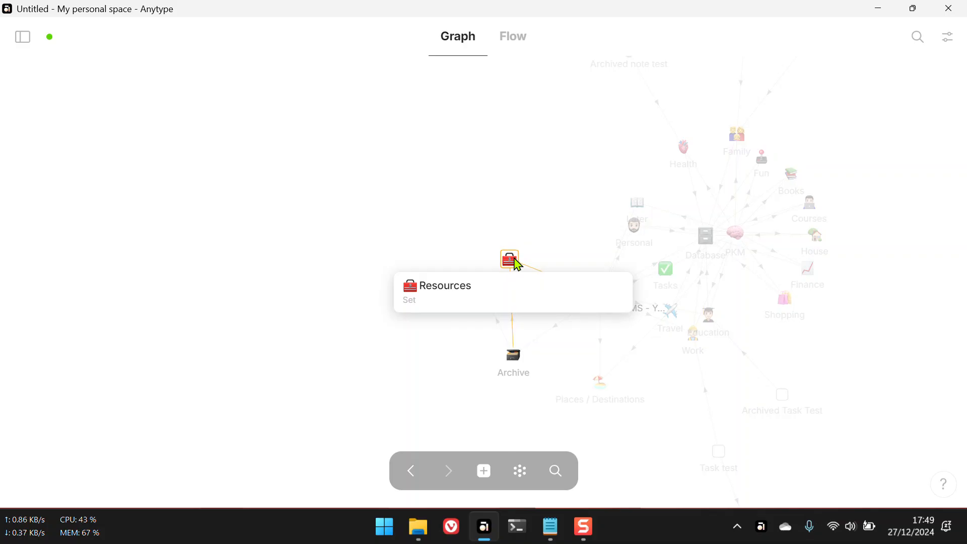
{"action": "left_click", "coordinate": [517, 264]}
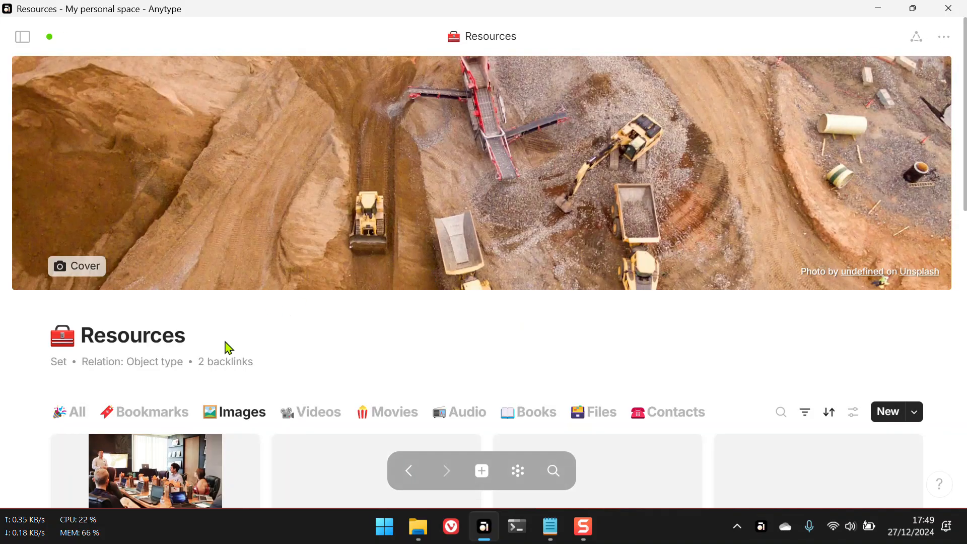
{"action": "scroll", "coordinate": [410, 320], "scroll_direction": "down", "scroll_amount": 10}
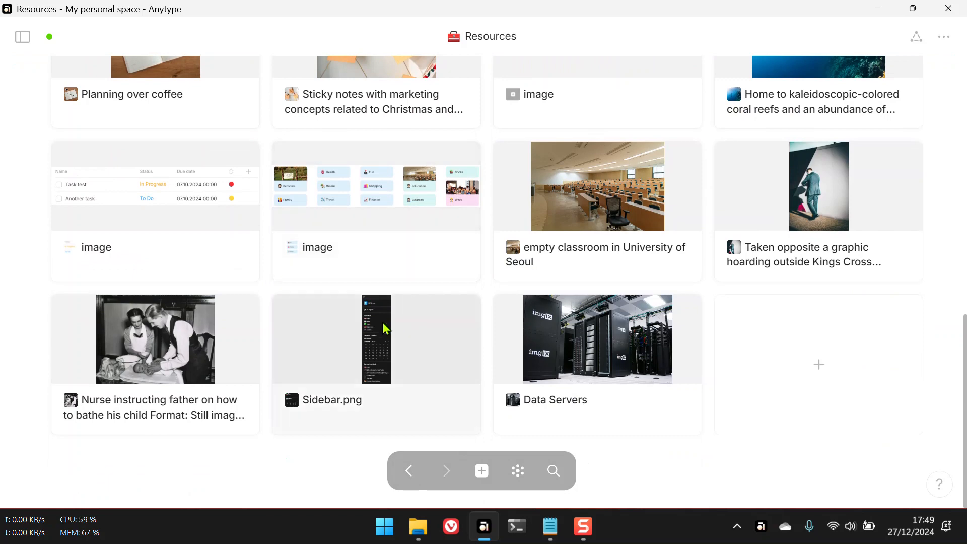
{"action": "left_click", "coordinate": [352, 322]}
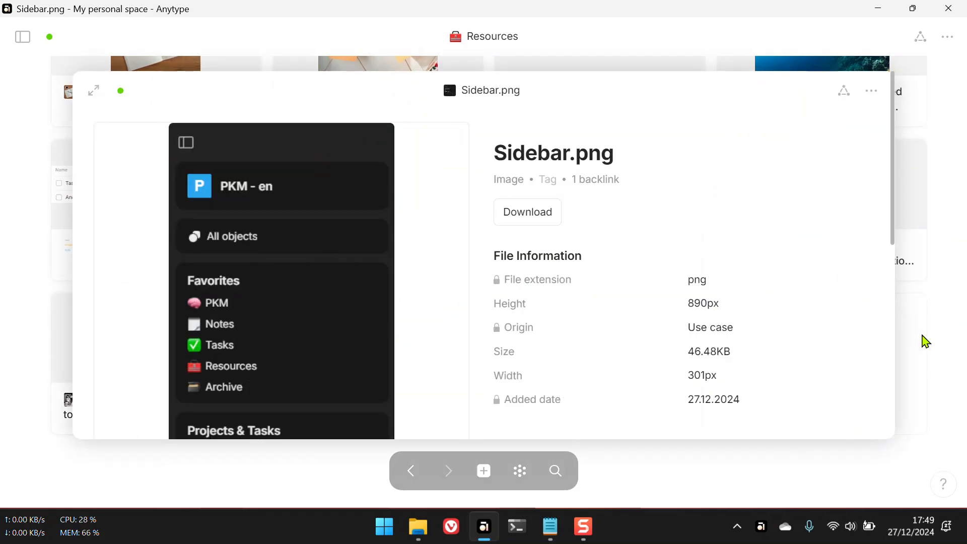
{"action": "left_click", "coordinate": [94, 91]}
Step: Remove Notes from Favorites while the Sidebar.png reference is open
{"action": "mouse_move", "coordinate": [4, 176]}
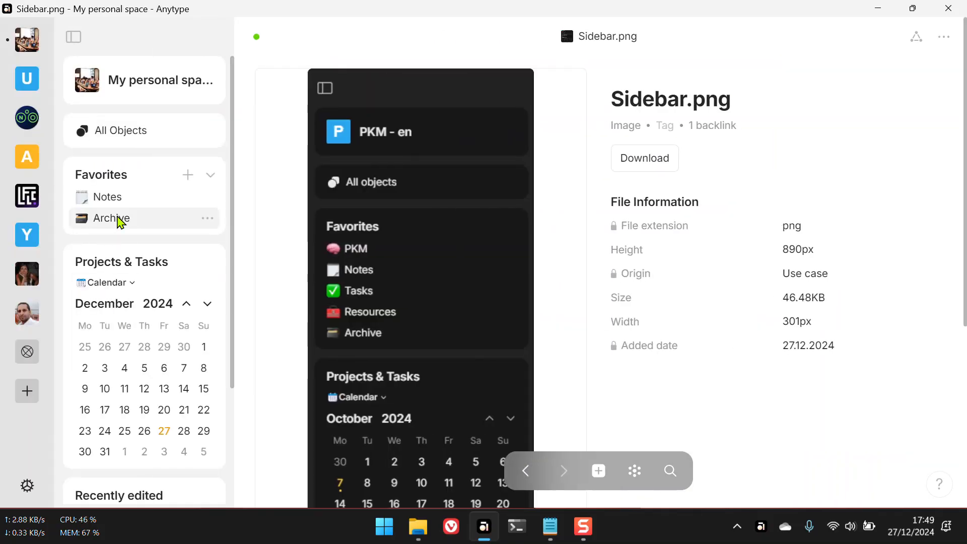
{"action": "left_click", "coordinate": [207, 200]}
{"action": "left_click", "coordinate": [292, 186]}
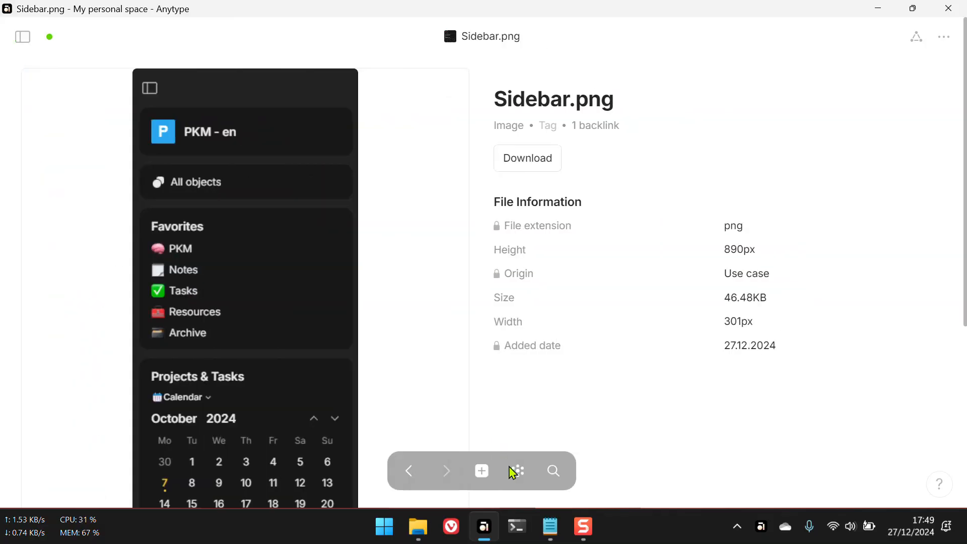
Step: Reopen the Notes set from the graph and add it to Favorites again
{"action": "left_click", "coordinate": [514, 471]}
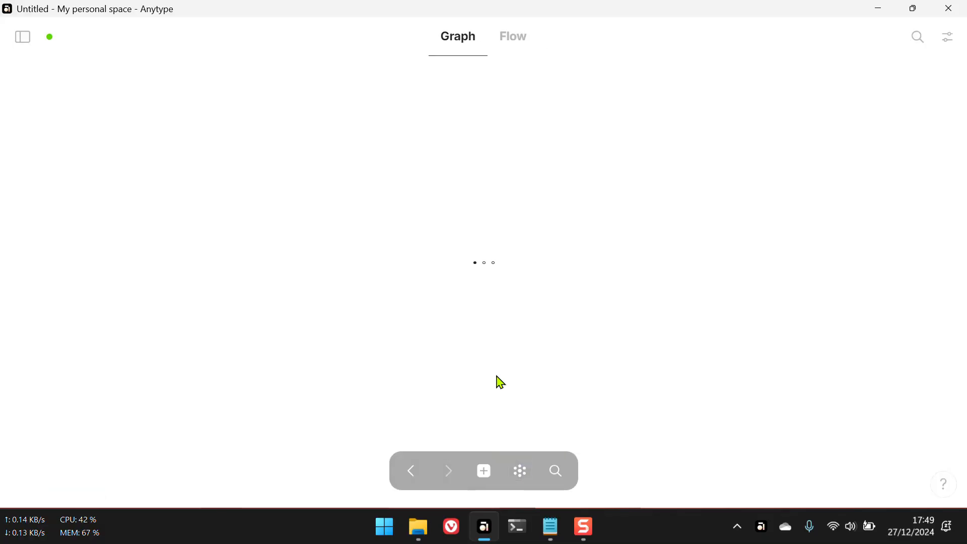
{"action": "left_click", "coordinate": [301, 339]}
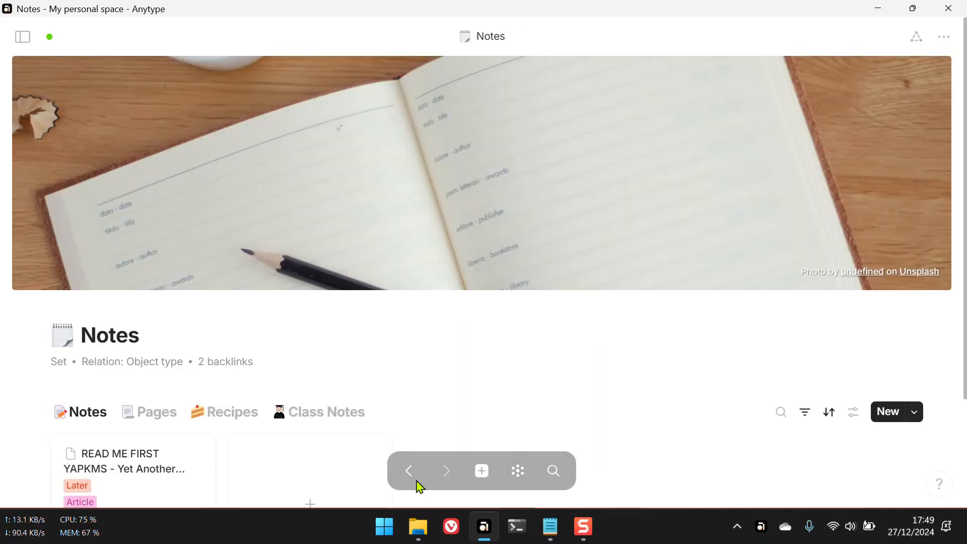
{"action": "left_click", "coordinate": [942, 44]}
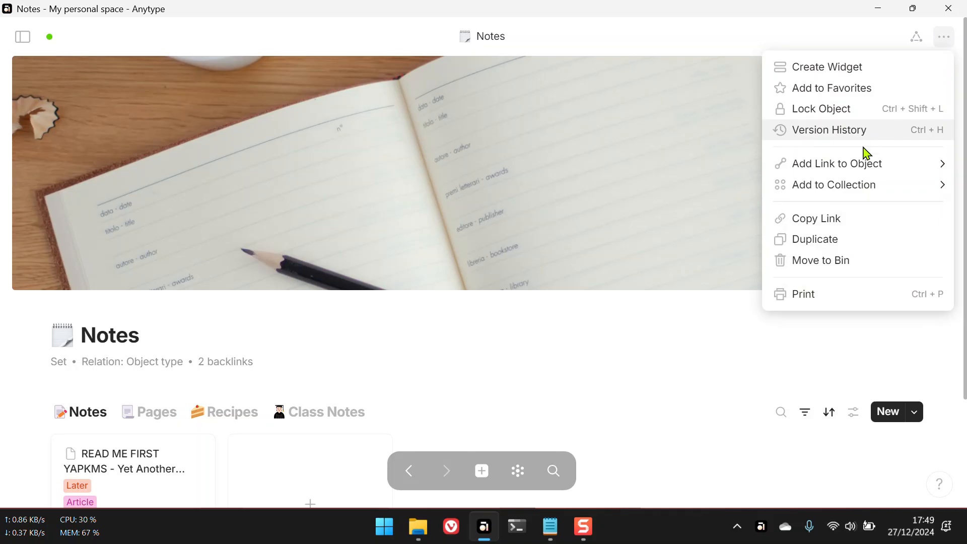
{"action": "left_click", "coordinate": [855, 94]}
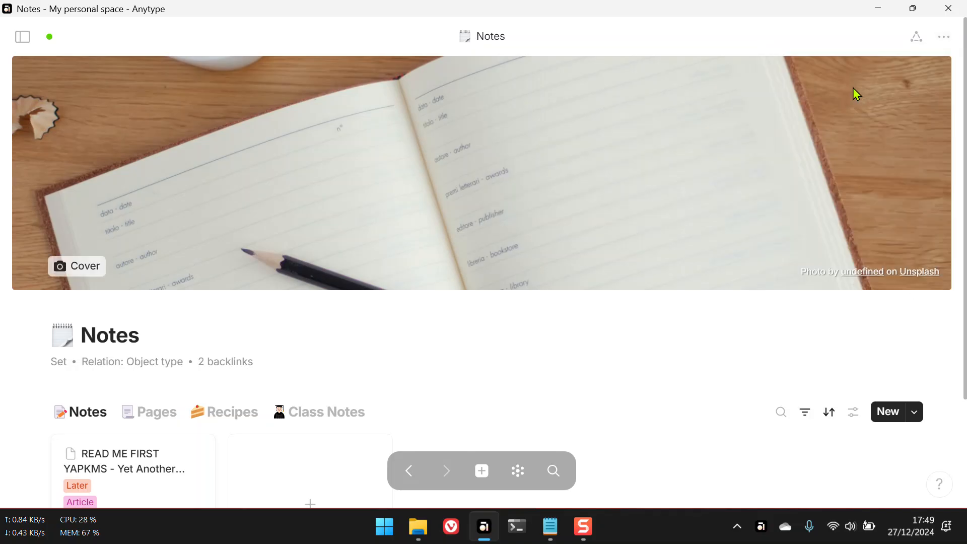
Step: Return to the Sidebar.png page and remove Notes from Favorites again
{"action": "left_click", "coordinate": [413, 472]}
{"action": "mouse_move", "coordinate": [7, 228]}
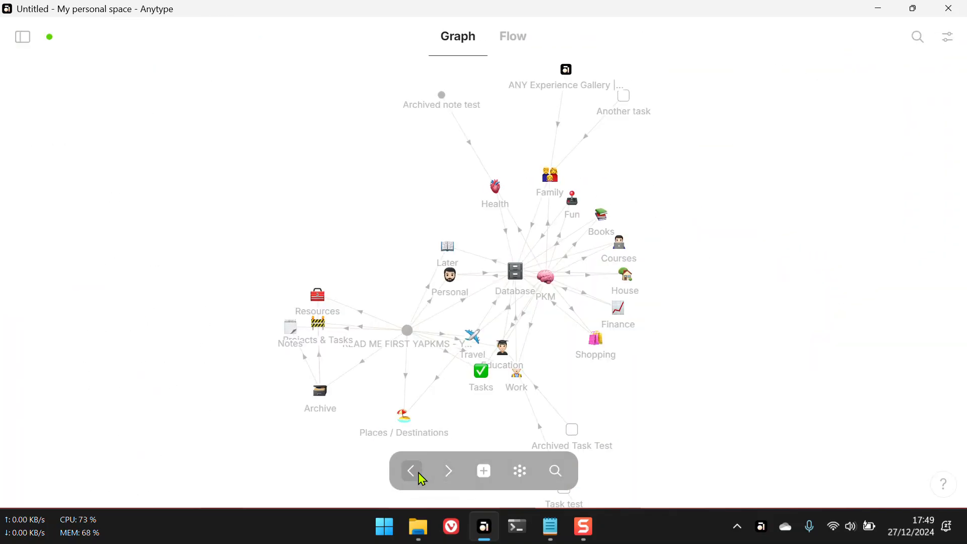
{"action": "left_click", "coordinate": [414, 472]}
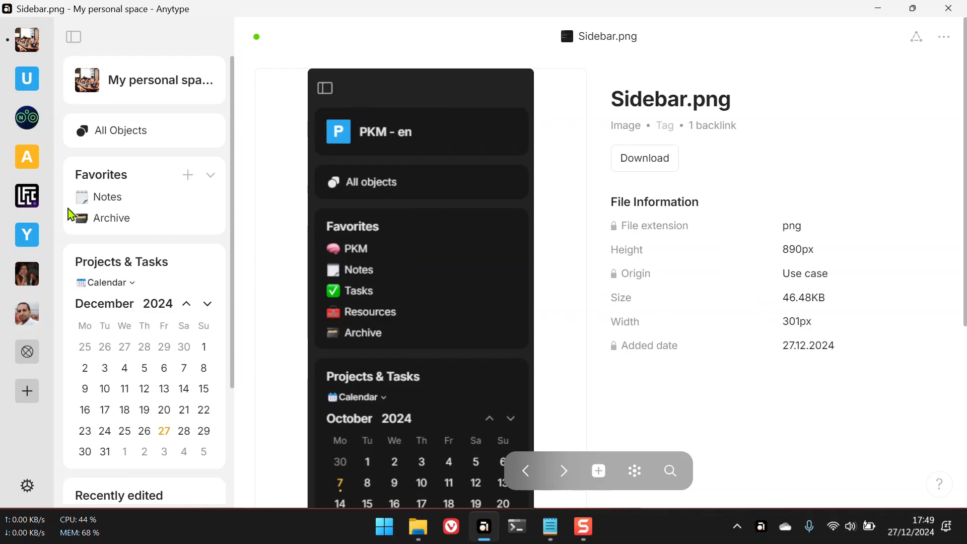
{"action": "left_click", "coordinate": [207, 197]}
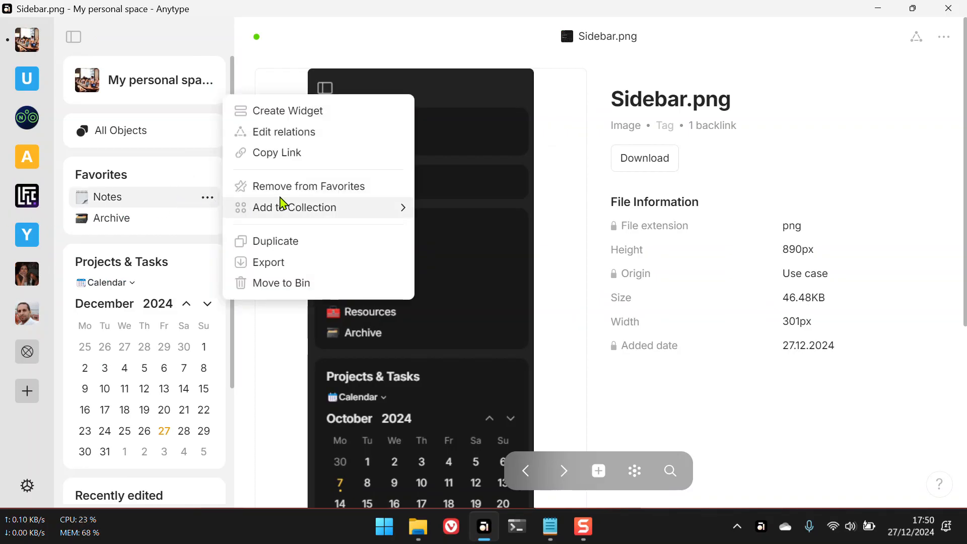
{"action": "left_click", "coordinate": [294, 187]}
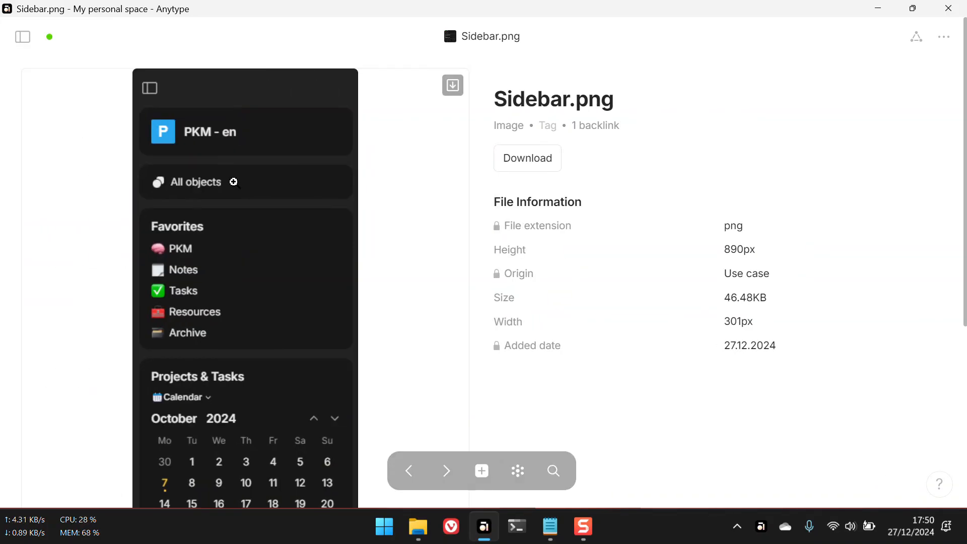
Step: Turn off Automatically show and hide sidebar in the application preferences, close the settings and keep the sidebar shown
{"action": "left_click", "coordinate": [23, 37]}
{"action": "left_click", "coordinate": [69, 37]}
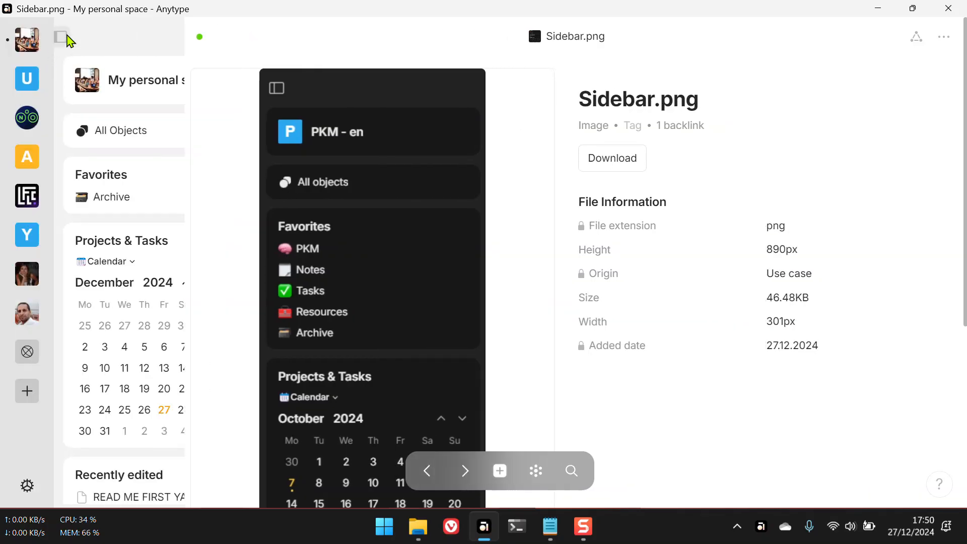
{"action": "left_click", "coordinate": [23, 37]}
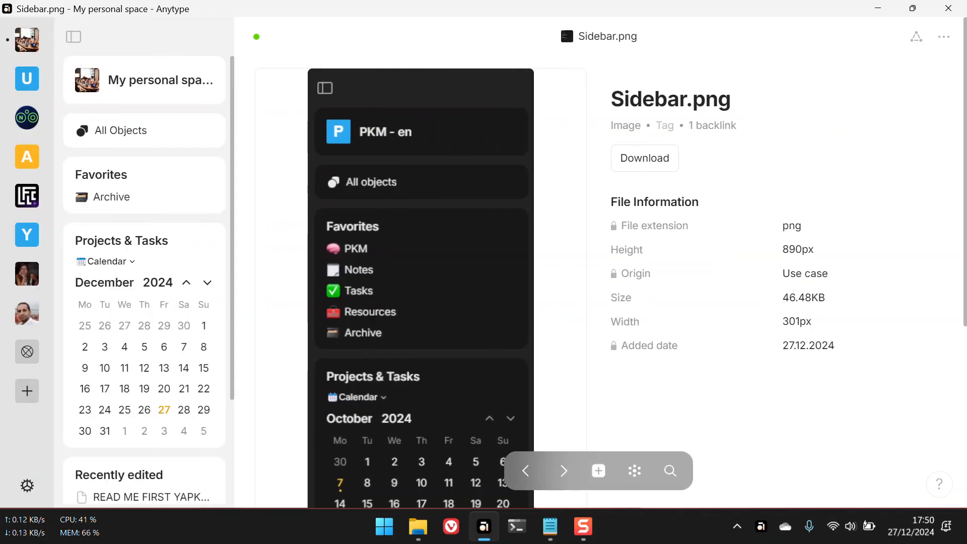
{"action": "left_click", "coordinate": [28, 482]}
{"action": "left_click", "coordinate": [219, 126]}
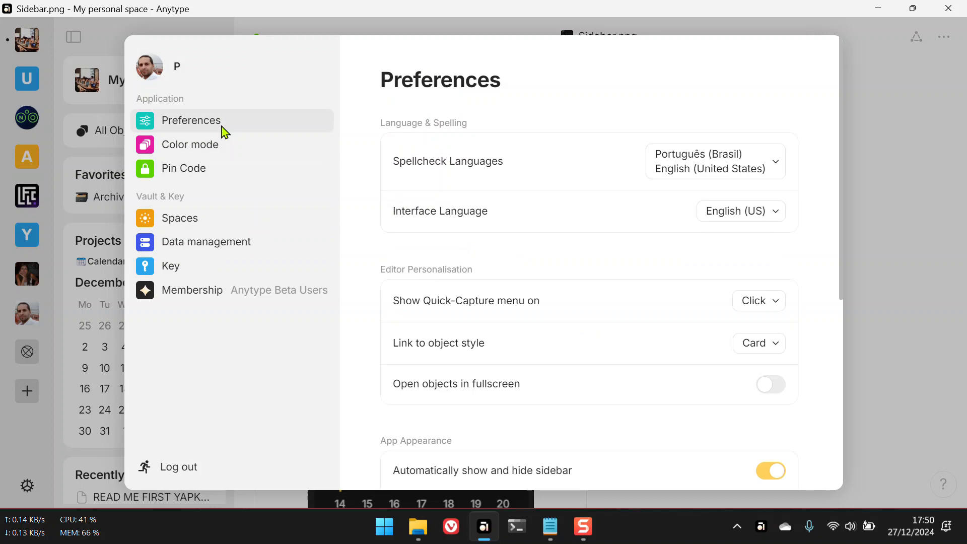
{"action": "scroll", "coordinate": [690, 304], "scroll_direction": "down", "scroll_amount": 3}
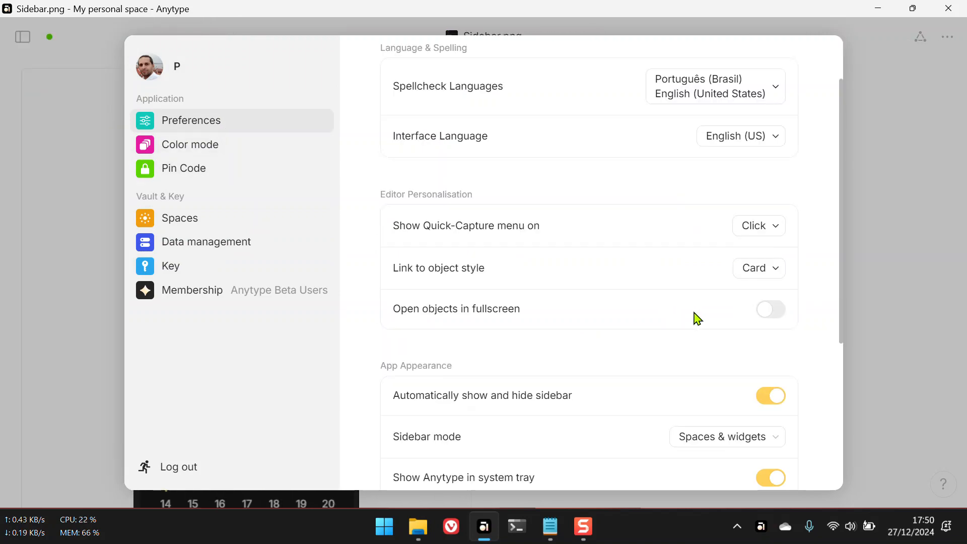
{"action": "left_click", "coordinate": [770, 320]}
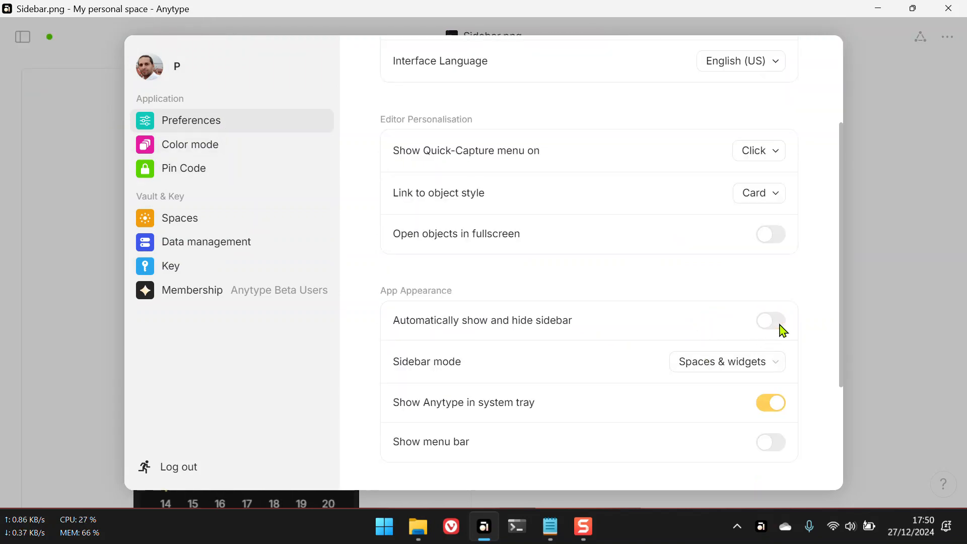
{"action": "key", "text": "Escape"}
{"action": "left_click", "coordinate": [23, 38]}
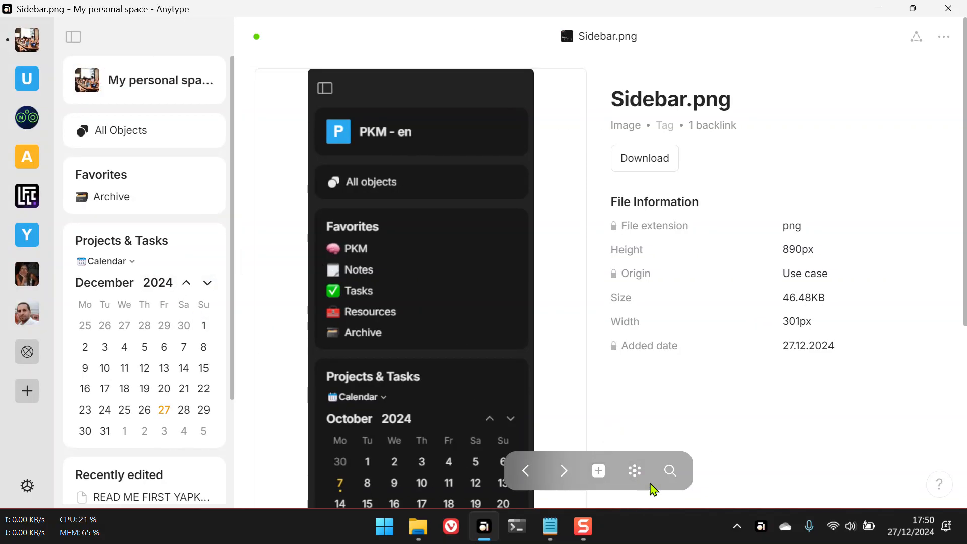
Step: Find the Resources set by searching "resou", add it to Favorites and return to the Sidebar.png page
{"action": "left_click", "coordinate": [670, 472]}
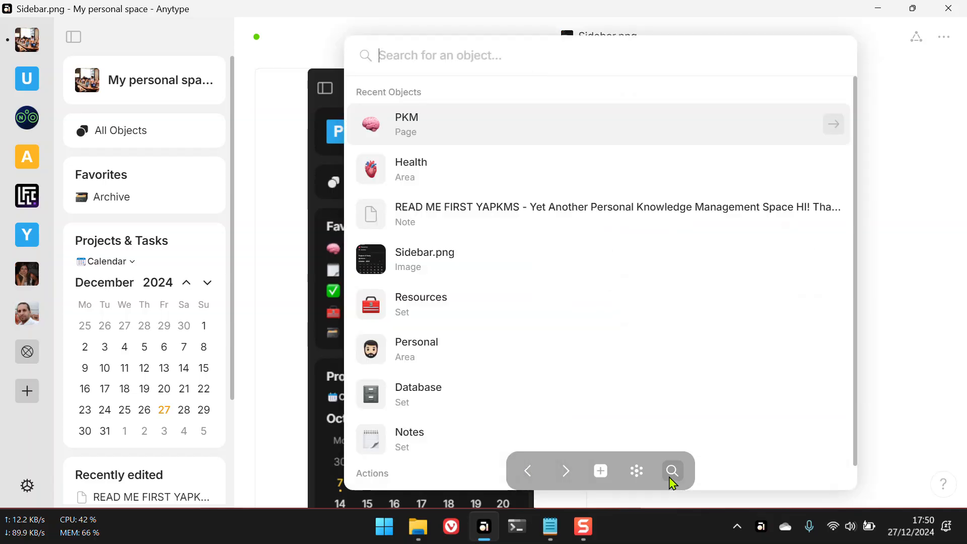
{"action": "type", "text": "resou"}
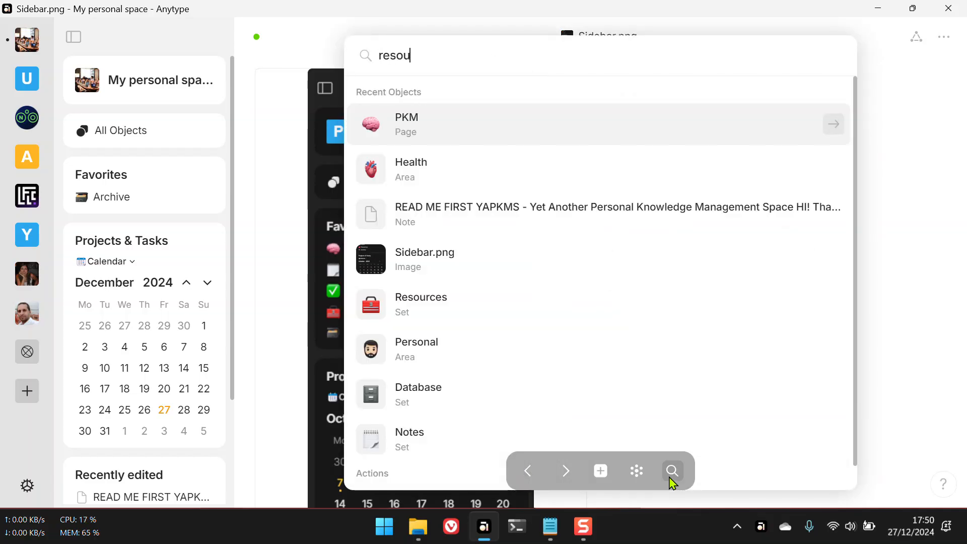
{"action": "left_click", "coordinate": [446, 120]}
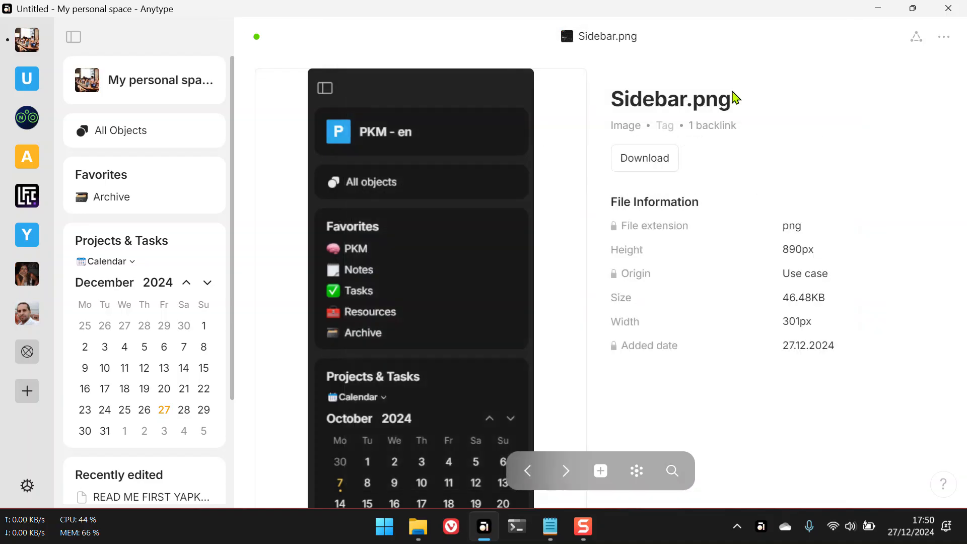
{"action": "left_click", "coordinate": [943, 37]}
{"action": "left_click", "coordinate": [851, 87]}
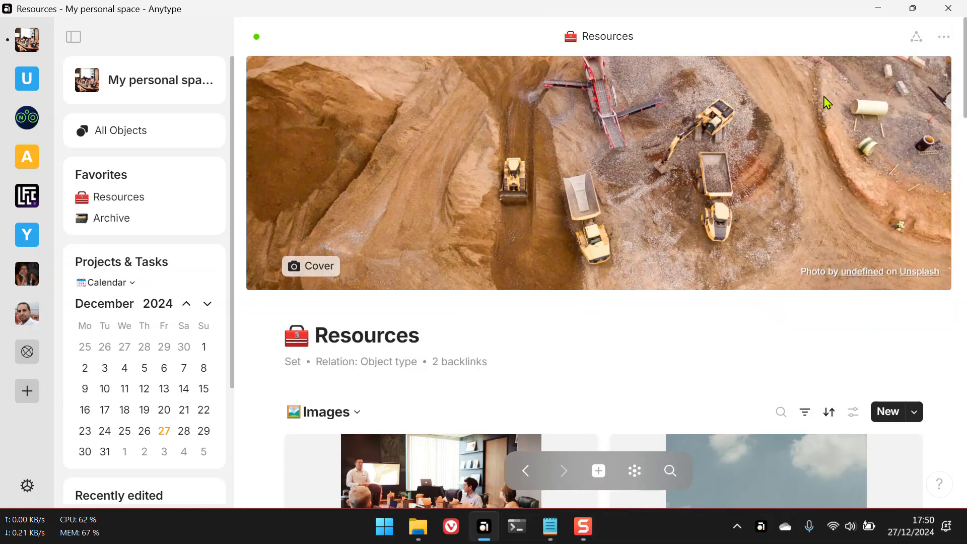
{"action": "left_click", "coordinate": [523, 471]}
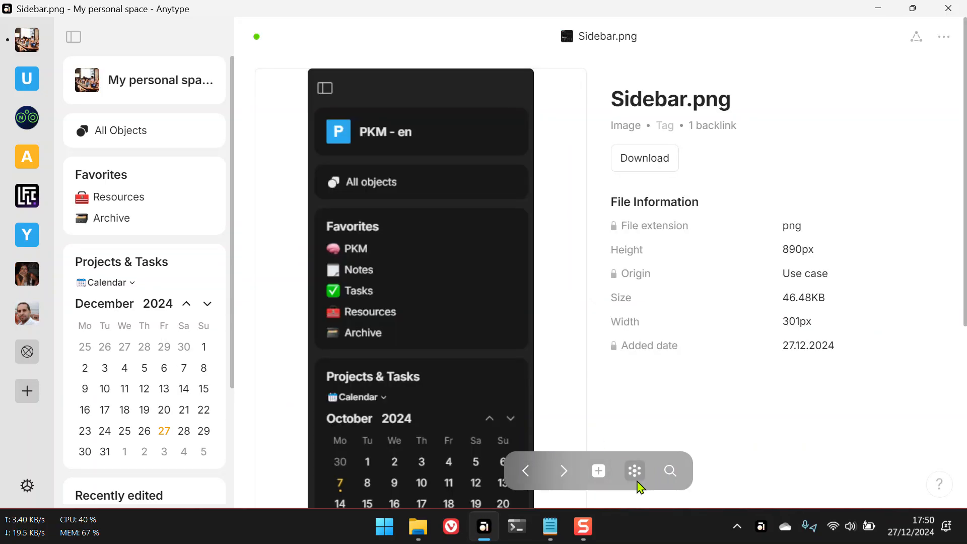
Step: Find the Tasks set by searching "tasks", add it to Favorites and return to the Sidebar.png page
{"action": "left_click", "coordinate": [672, 471]}
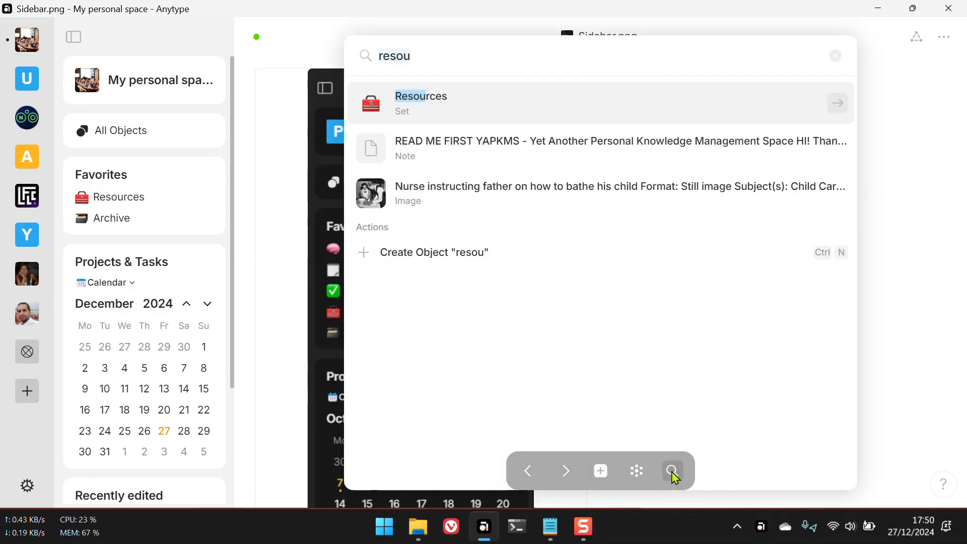
{"action": "type", "text": "tasks"}
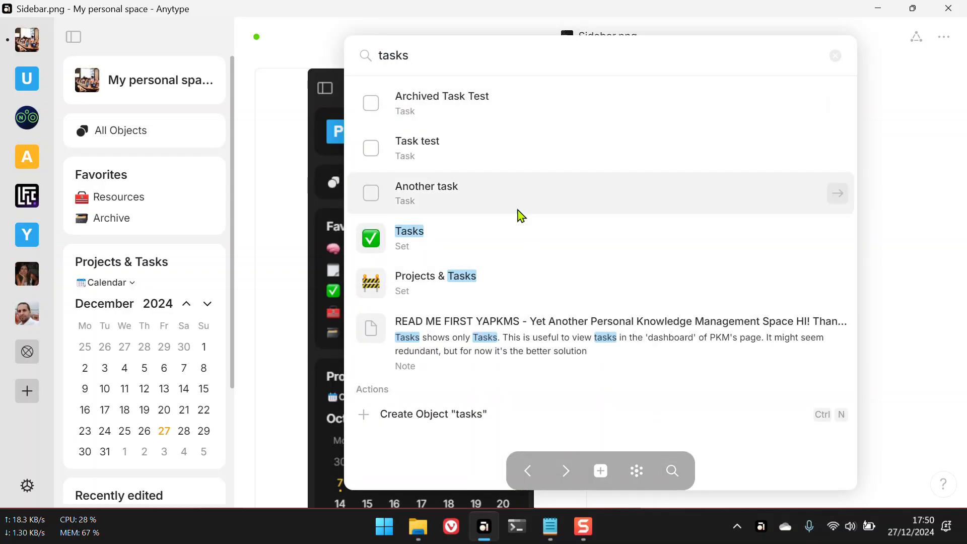
{"action": "left_click", "coordinate": [526, 236]}
{"action": "left_click", "coordinate": [943, 37]}
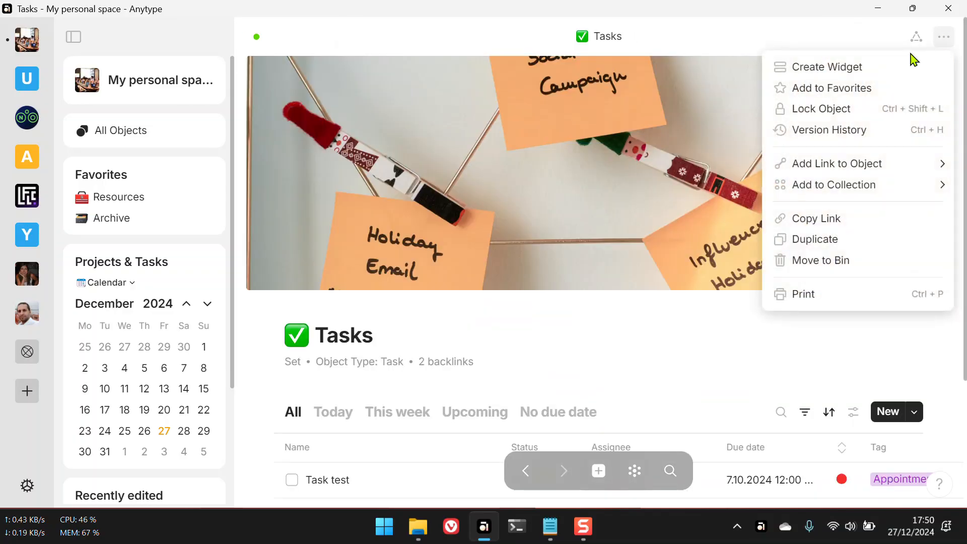
{"action": "left_click", "coordinate": [834, 88]}
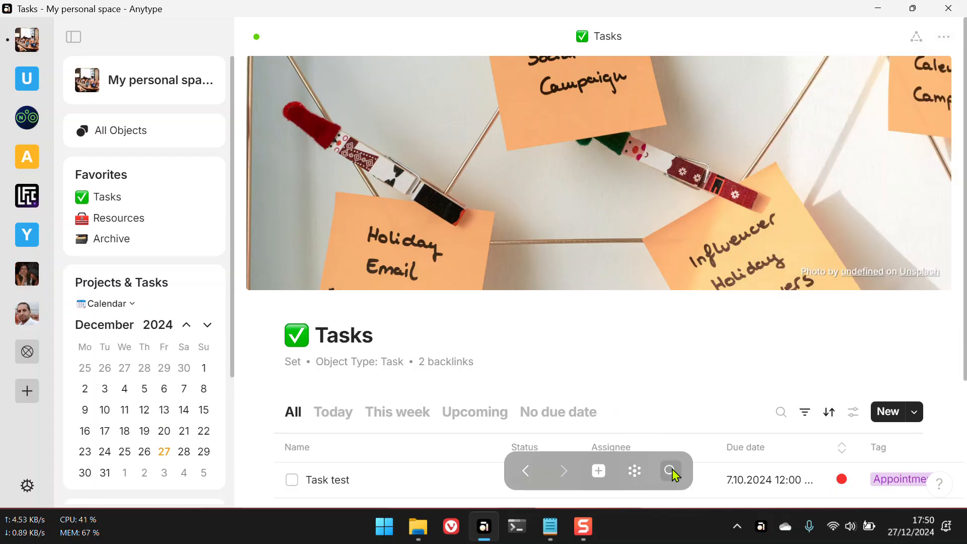
{"action": "left_click", "coordinate": [526, 473]}
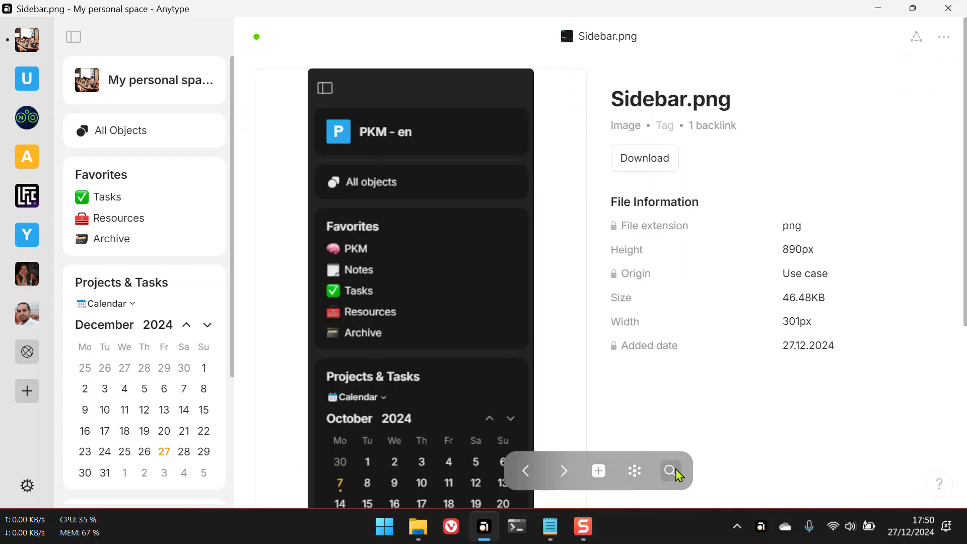
Step: Find the Notes set by searching "notes", add it to Favorites and return to the Sidebar.png page
{"action": "left_click", "coordinate": [672, 470]}
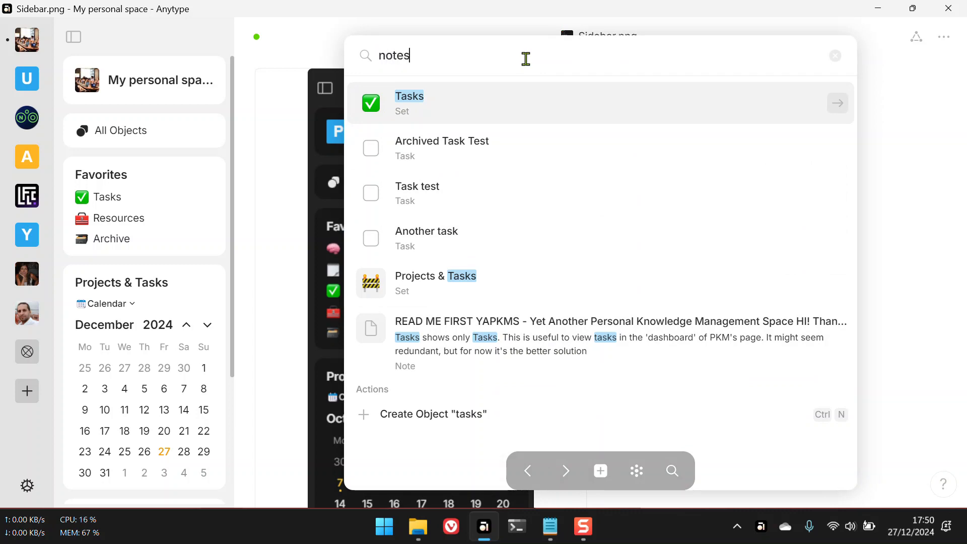
{"action": "type", "text": "notes"}
{"action": "left_click", "coordinate": [479, 145]}
{"action": "left_click", "coordinate": [950, 40]}
{"action": "left_click", "coordinate": [887, 89]}
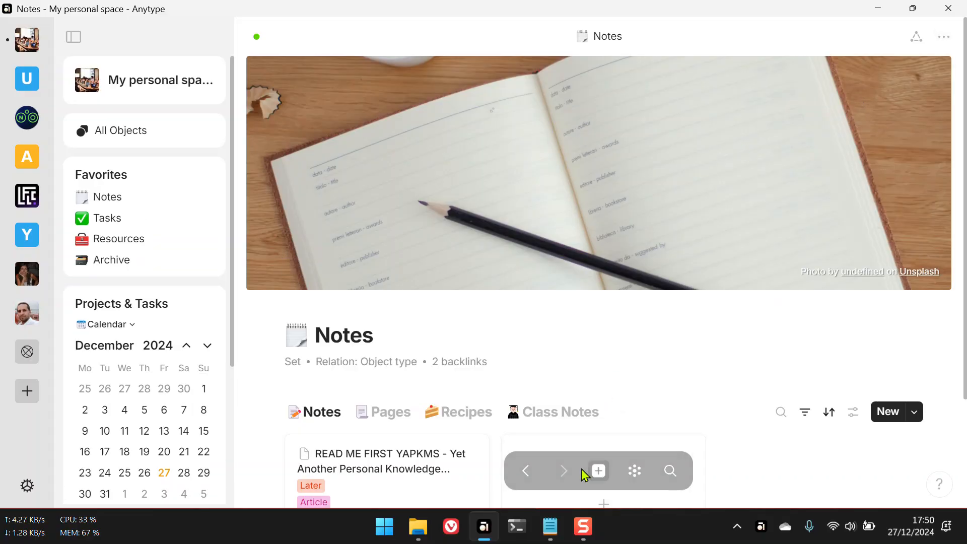
{"action": "left_click", "coordinate": [525, 471]}
Step: Find the PKM page by searching "pkm", add it to Favorites and return to the Sidebar.png page
{"action": "left_click", "coordinate": [672, 470]}
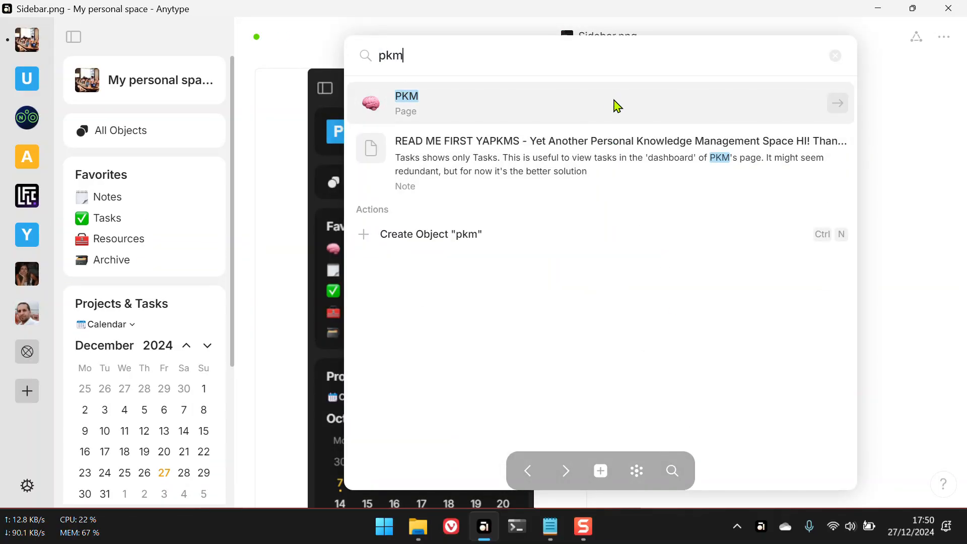
{"action": "left_click", "coordinate": [614, 102]}
{"action": "left_click", "coordinate": [946, 39]}
{"action": "left_click", "coordinate": [875, 92]}
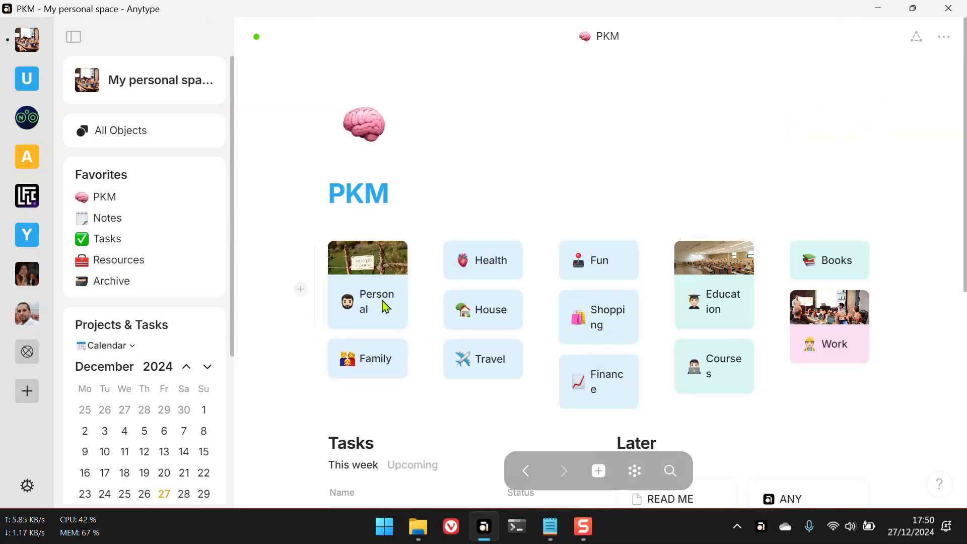
{"action": "left_click", "coordinate": [524, 471]}
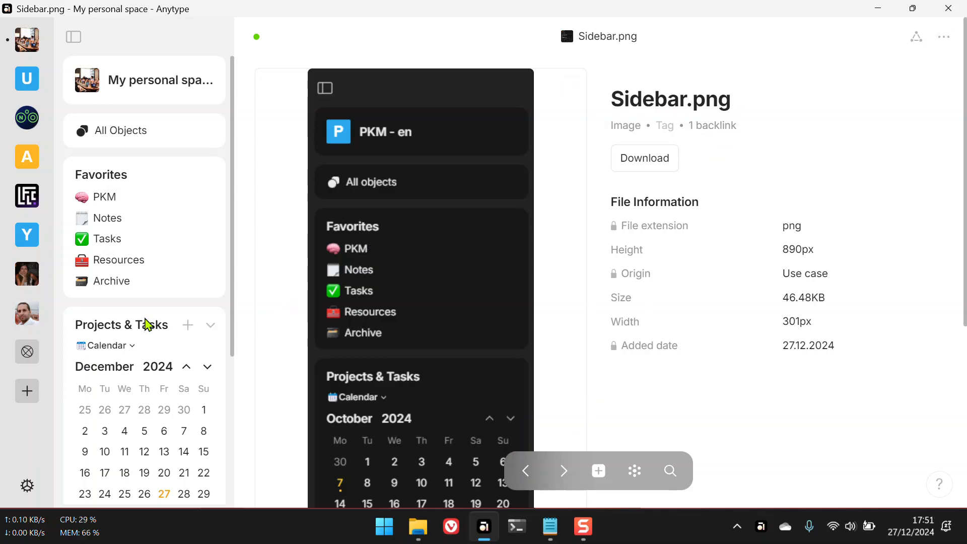
Step: Compare the sidebar widgets with the Sidebar.png reference and look over the Resources set
{"action": "scroll", "coordinate": [153, 284], "scroll_direction": "down", "scroll_amount": 4}
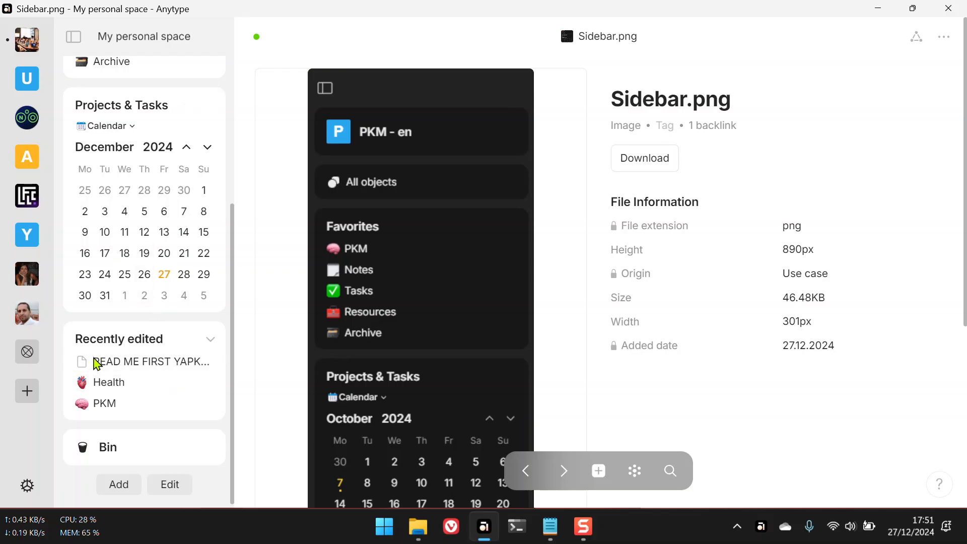
{"action": "scroll", "coordinate": [193, 255], "scroll_direction": "up", "scroll_amount": 5}
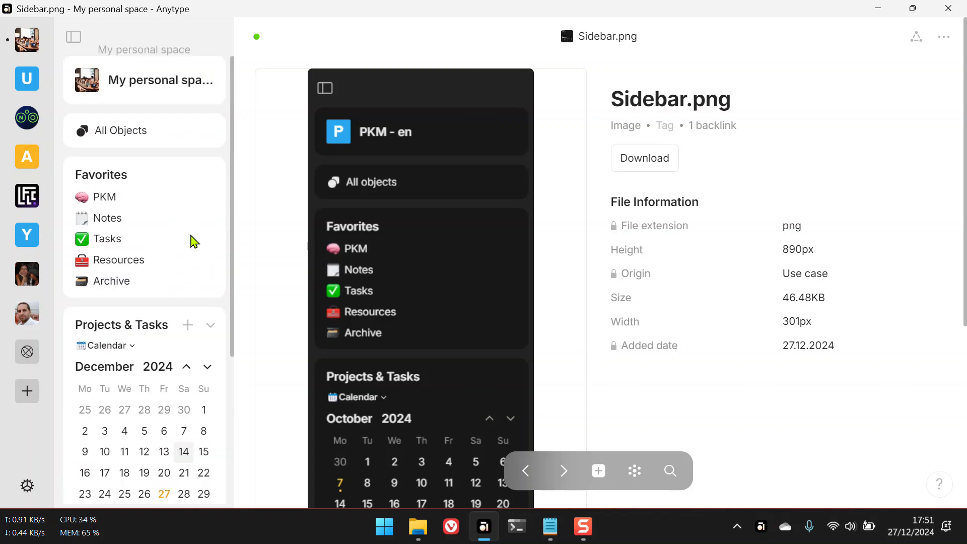
{"action": "left_click", "coordinate": [524, 472]}
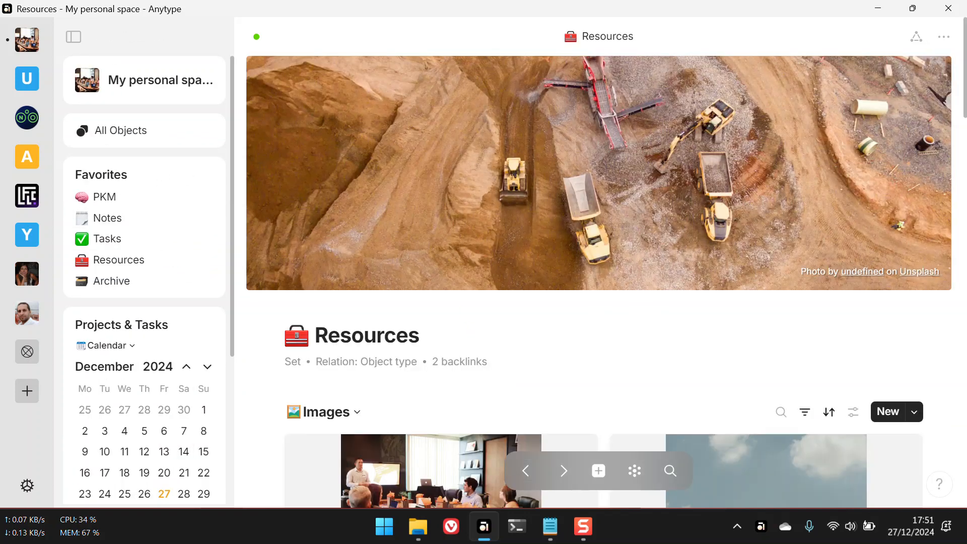
{"action": "scroll", "coordinate": [430, 354], "scroll_direction": "down", "scroll_amount": 5}
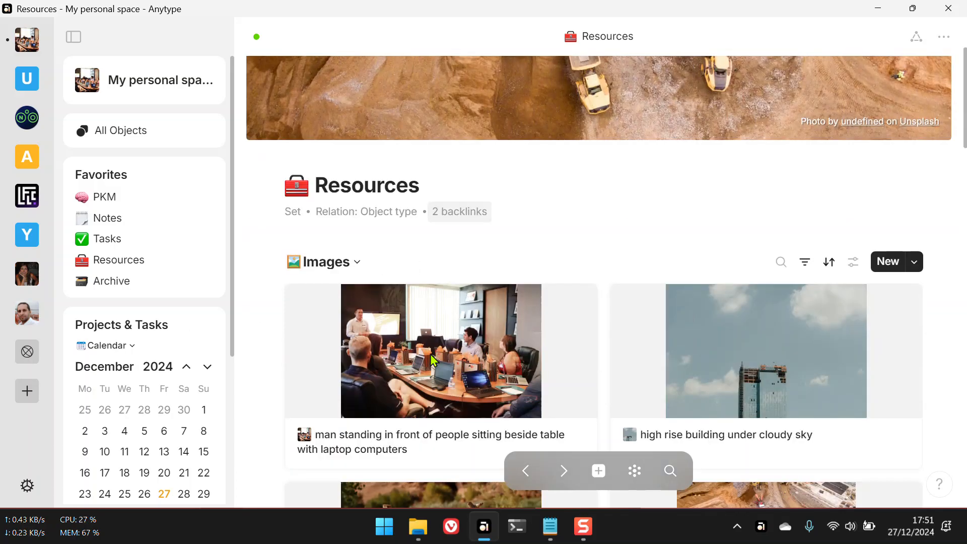
{"action": "scroll", "coordinate": [539, 165], "scroll_direction": "up", "scroll_amount": 5}
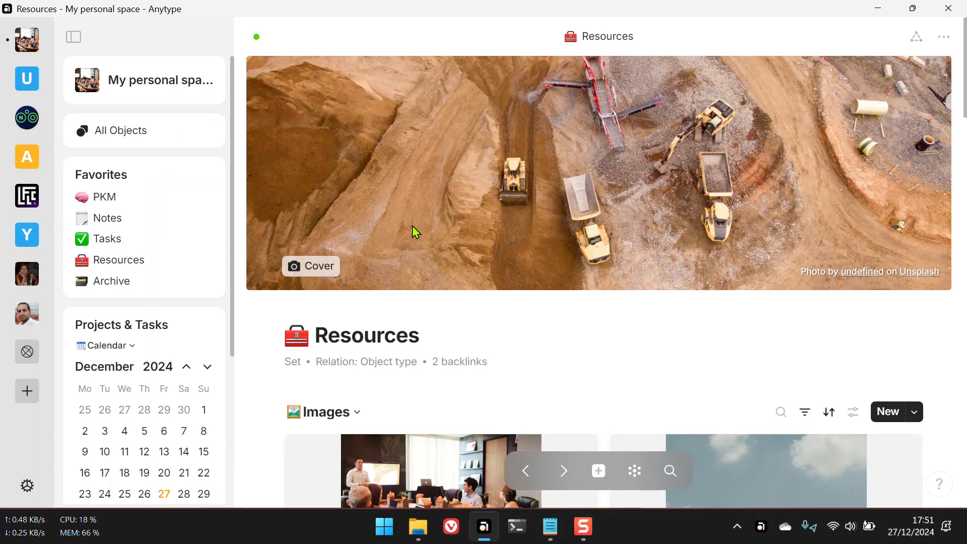
Step: List the object types under All Objects and check the templates of the Area type
{"action": "left_click", "coordinate": [128, 134]}
{"action": "left_click", "coordinate": [205, 108]}
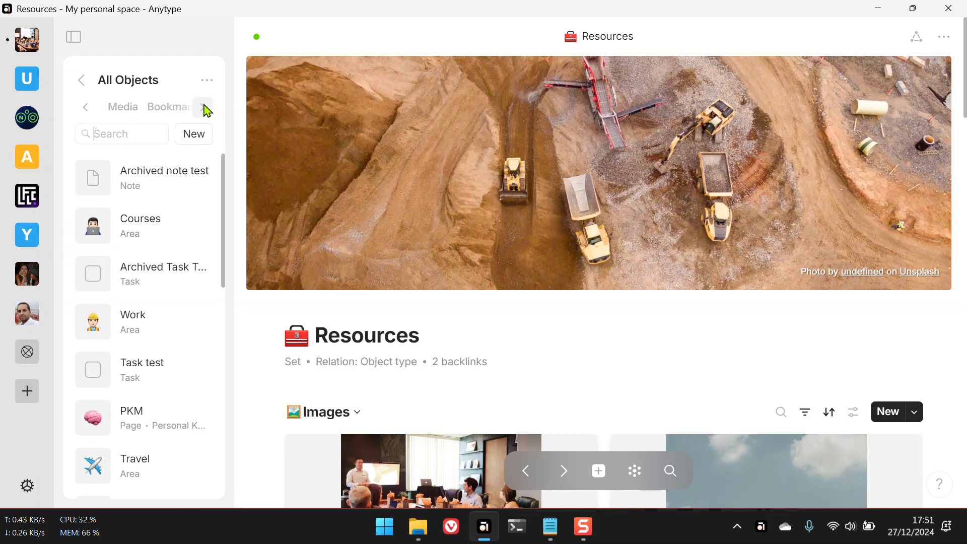
{"action": "left_click", "coordinate": [204, 108]}
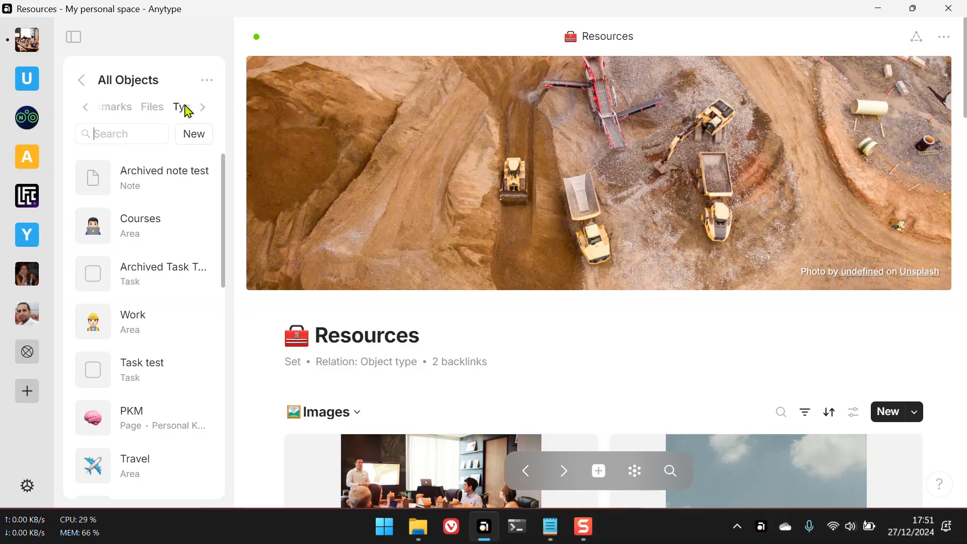
{"action": "left_click", "coordinate": [193, 111]}
{"action": "left_click", "coordinate": [135, 178]}
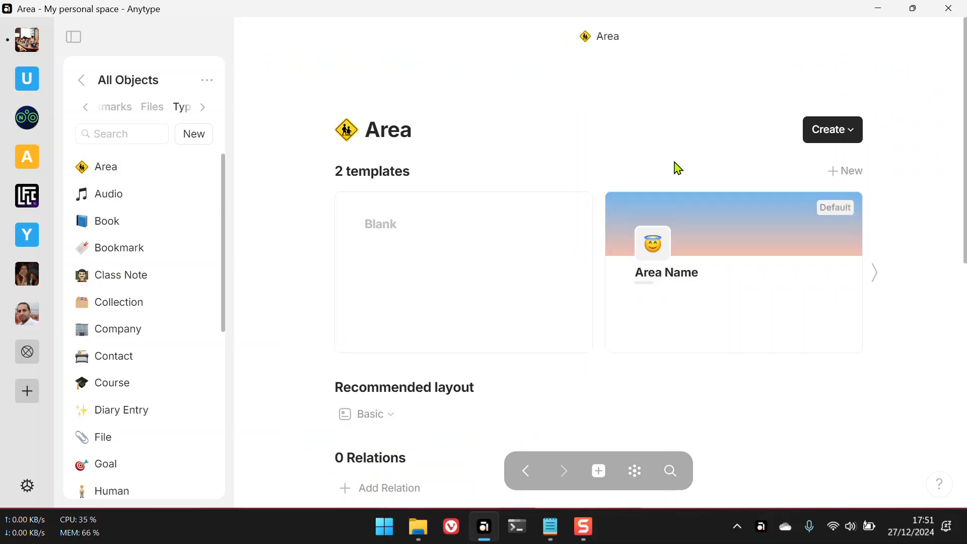
Step: Open the Book type, set its Untitled template with the About section as default, and close the template
{"action": "left_click", "coordinate": [127, 199]}
{"action": "left_click", "coordinate": [131, 226]}
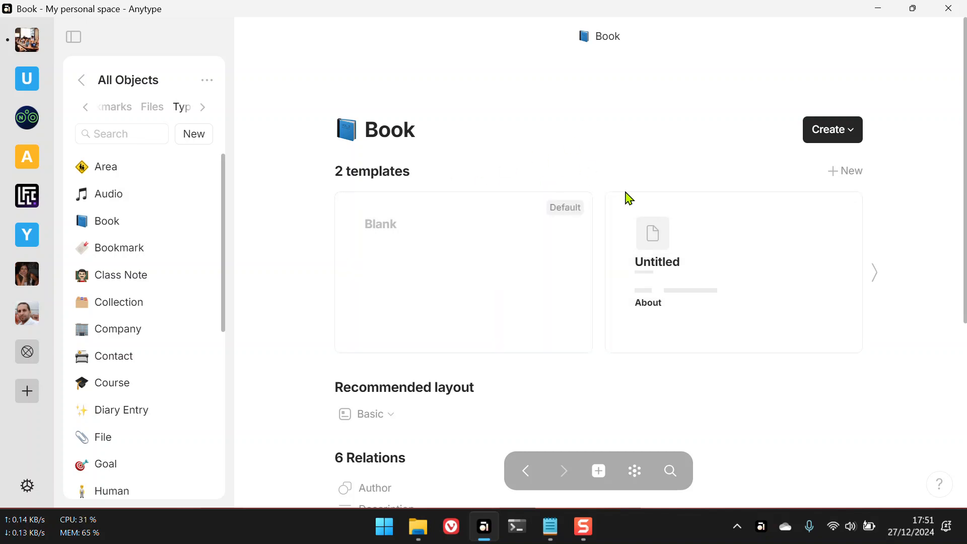
{"action": "left_click", "coordinate": [740, 265]}
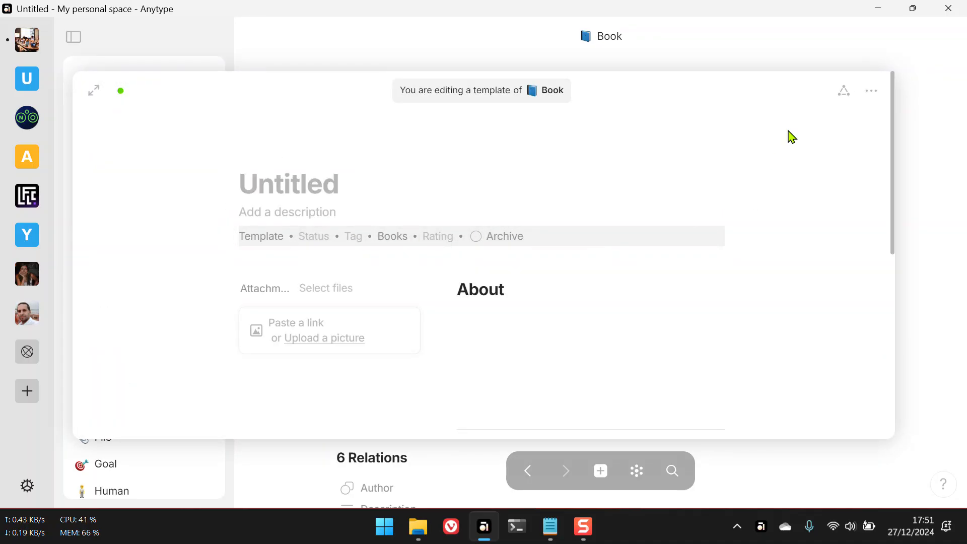
{"action": "left_click", "coordinate": [876, 92]}
{"action": "left_click", "coordinate": [787, 186]}
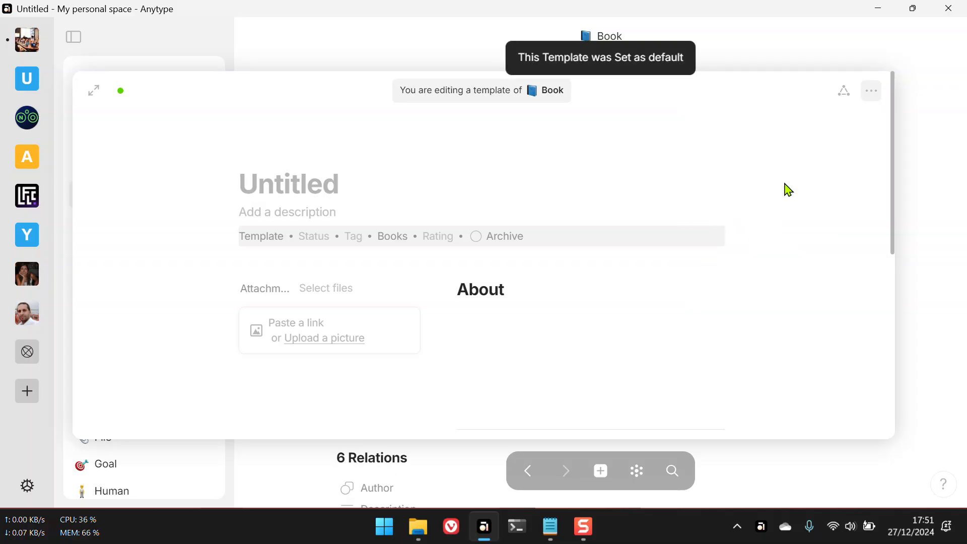
{"action": "left_click", "coordinate": [932, 214]}
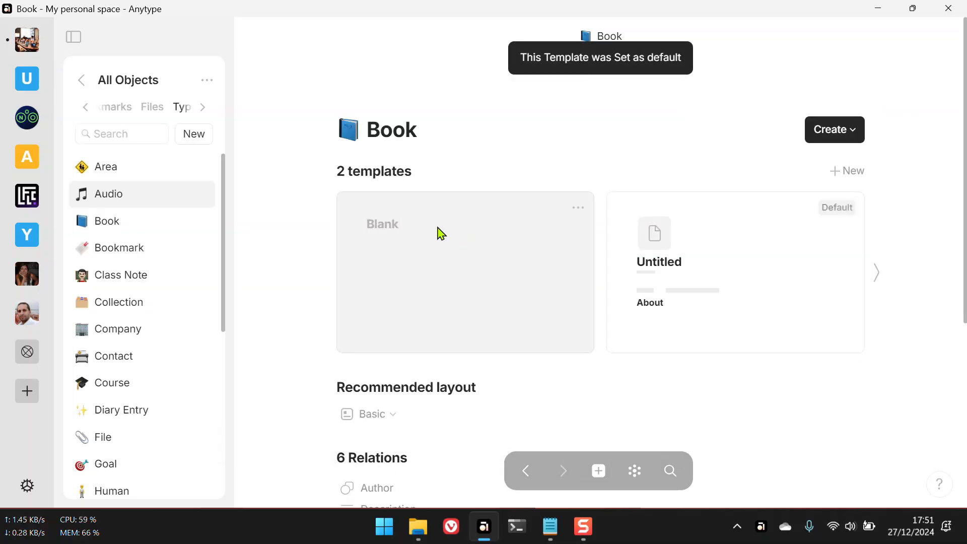
Step: Open the Bookmark type, set its Untitled template as default, and close the template
{"action": "left_click", "coordinate": [120, 248]}
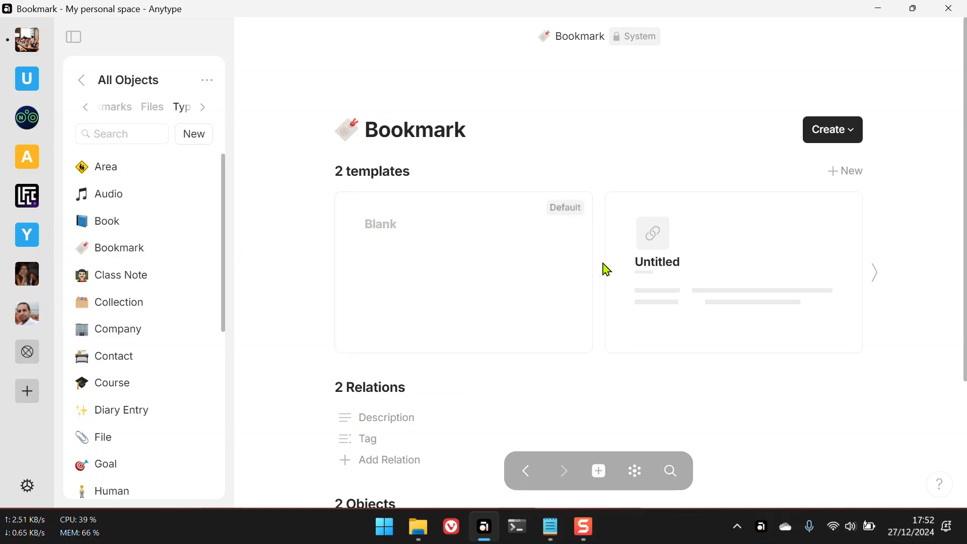
{"action": "left_click", "coordinate": [675, 266]}
{"action": "left_click", "coordinate": [872, 91]}
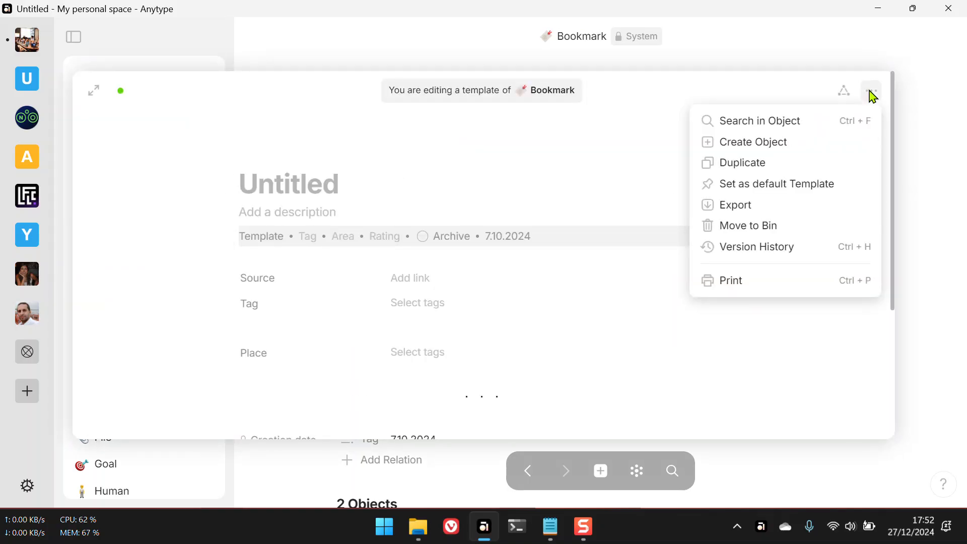
{"action": "left_click", "coordinate": [779, 184]}
{"action": "left_click", "coordinate": [935, 246]}
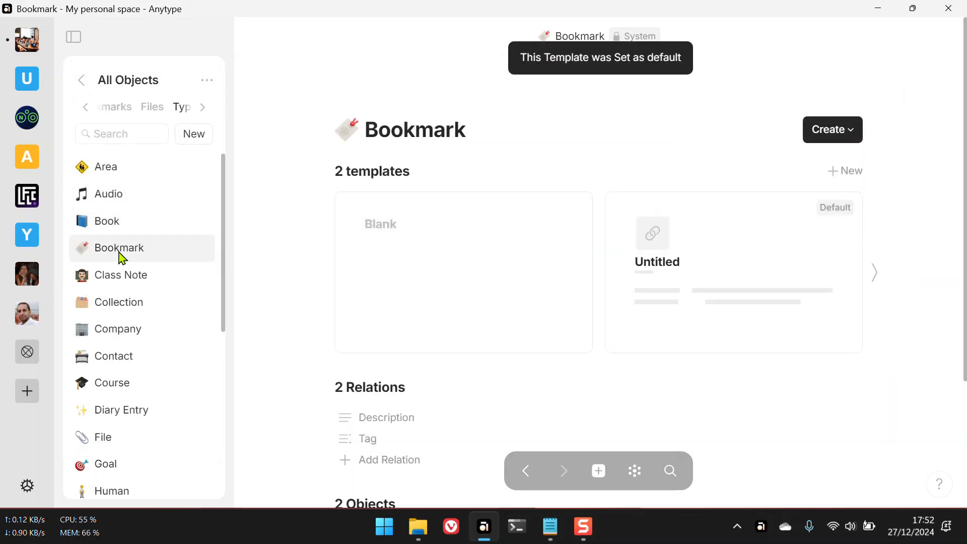
Step: Examine the Class Note type's templates, viewing Nota de Aula and Class Note template
{"action": "left_click", "coordinate": [123, 276]}
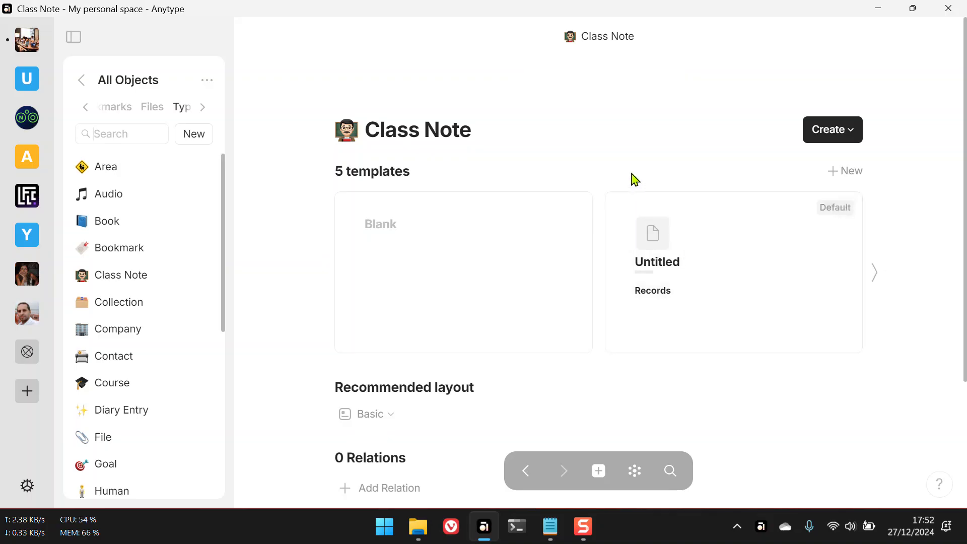
{"action": "left_click", "coordinate": [874, 273]}
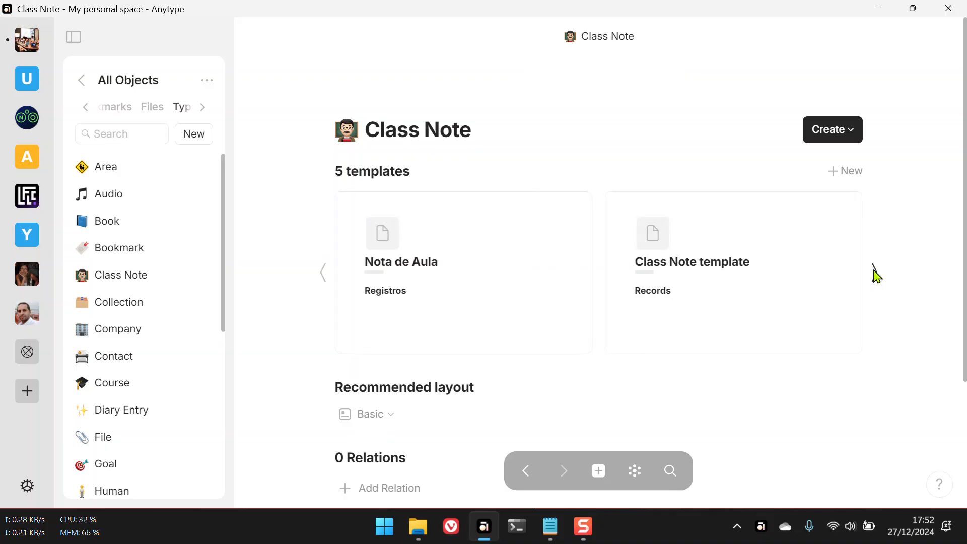
{"action": "left_click", "coordinate": [510, 283]}
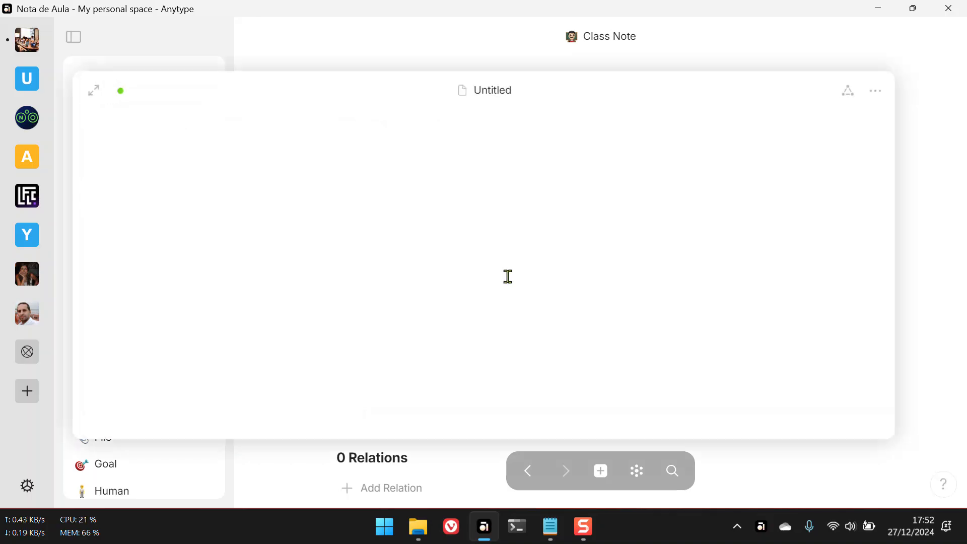
{"action": "left_click", "coordinate": [917, 237]}
{"action": "left_click", "coordinate": [719, 267]}
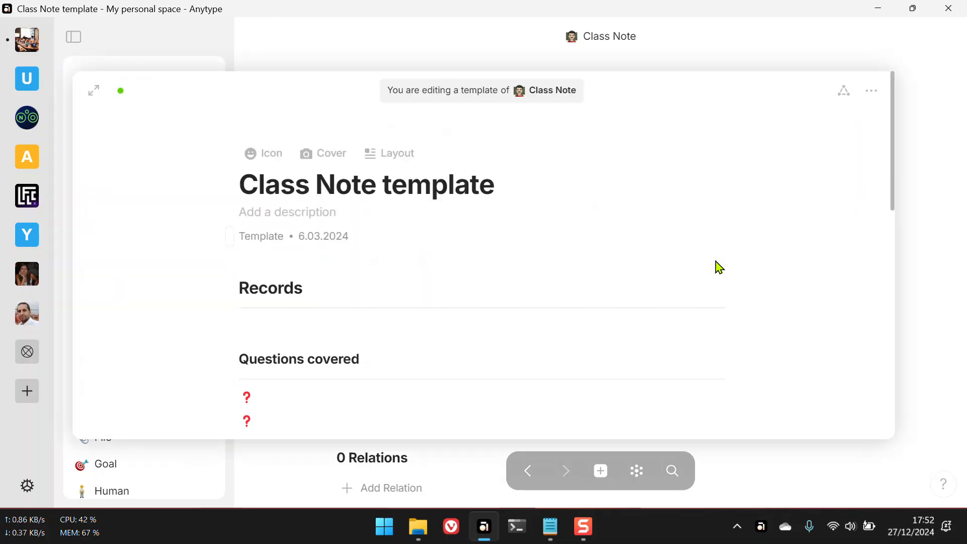
{"action": "left_click", "coordinate": [942, 257]}
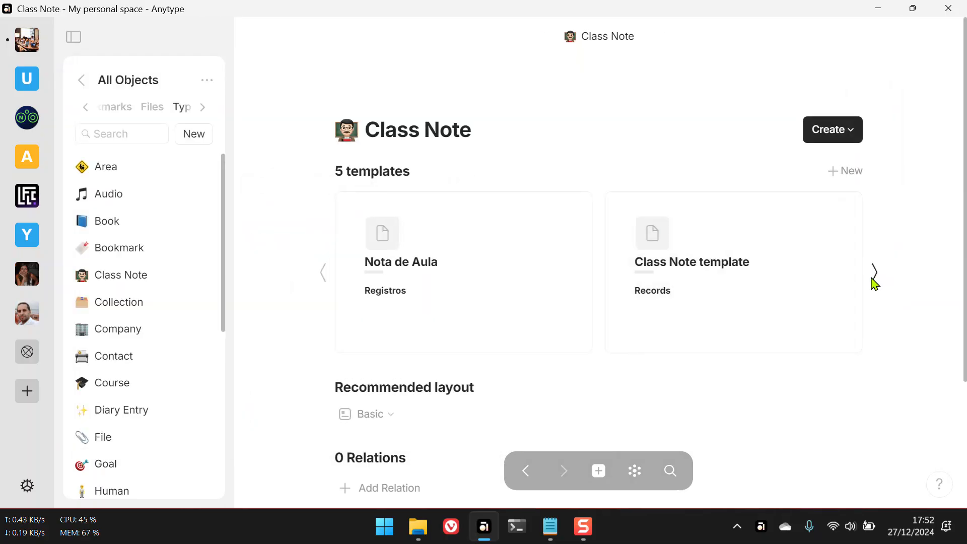
Step: Set the Class Note type's Untitled template with the Records section as default and close the template
{"action": "left_click", "coordinate": [873, 278]}
{"action": "left_click", "coordinate": [324, 275]}
{"action": "left_click", "coordinate": [323, 276]}
{"action": "left_click", "coordinate": [658, 280]}
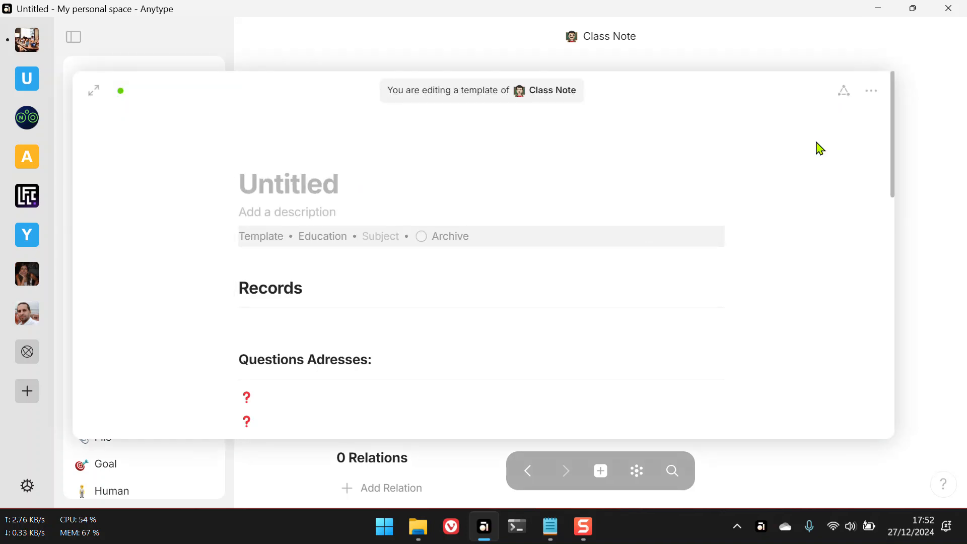
{"action": "left_click", "coordinate": [871, 91]}
{"action": "left_click", "coordinate": [784, 182]}
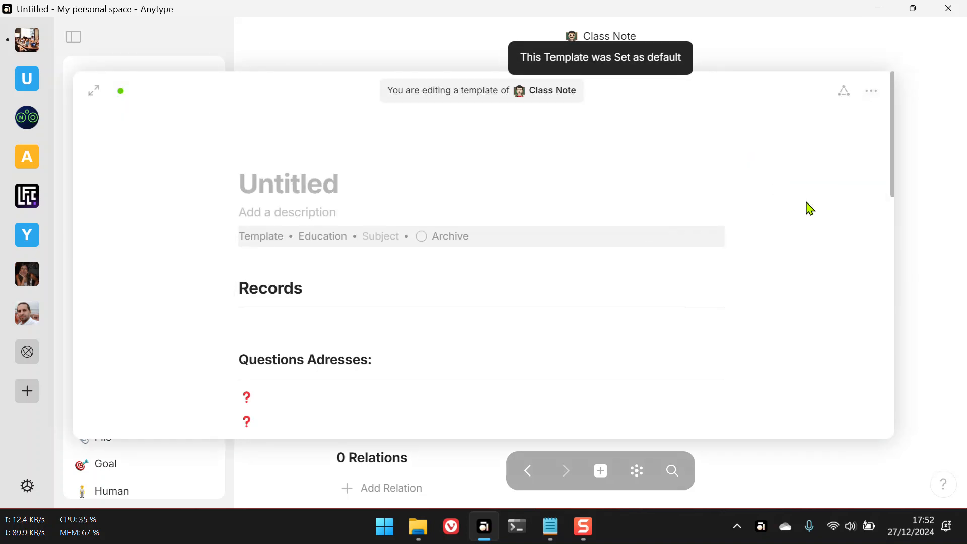
{"action": "left_click", "coordinate": [960, 260]}
Step: Open the Company type, set its Untitled template with the History section as default, and close the template
{"action": "left_click", "coordinate": [136, 305]}
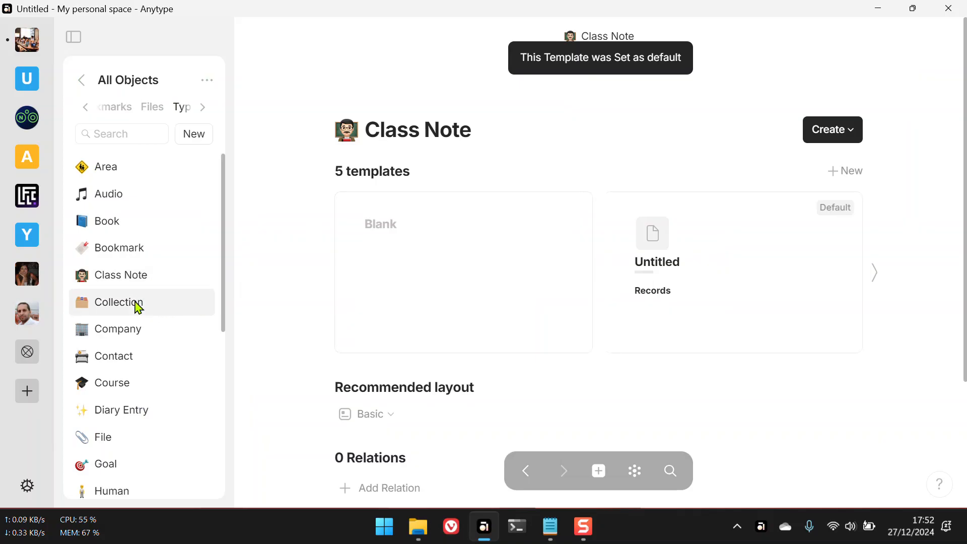
{"action": "left_click", "coordinate": [120, 333]}
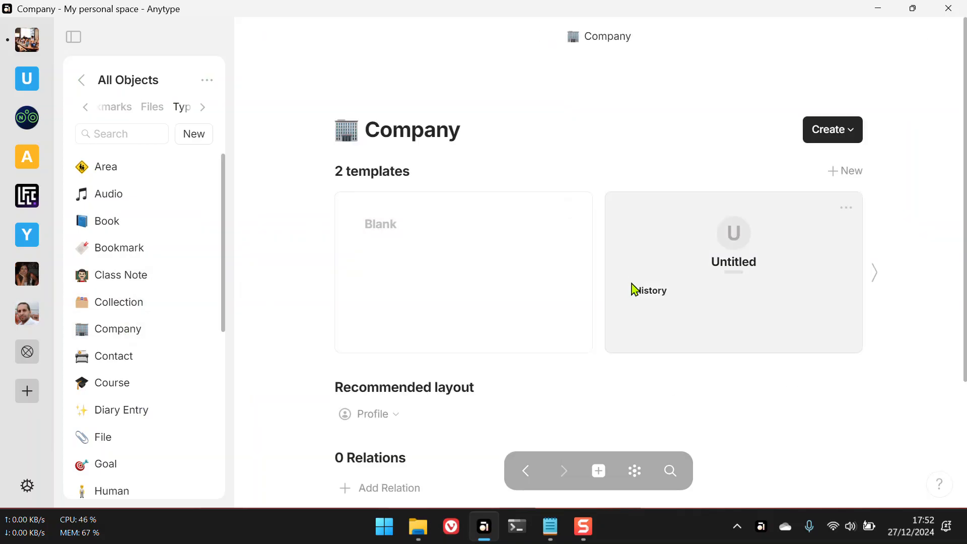
{"action": "left_click", "coordinate": [697, 297]}
{"action": "left_click", "coordinate": [873, 93]}
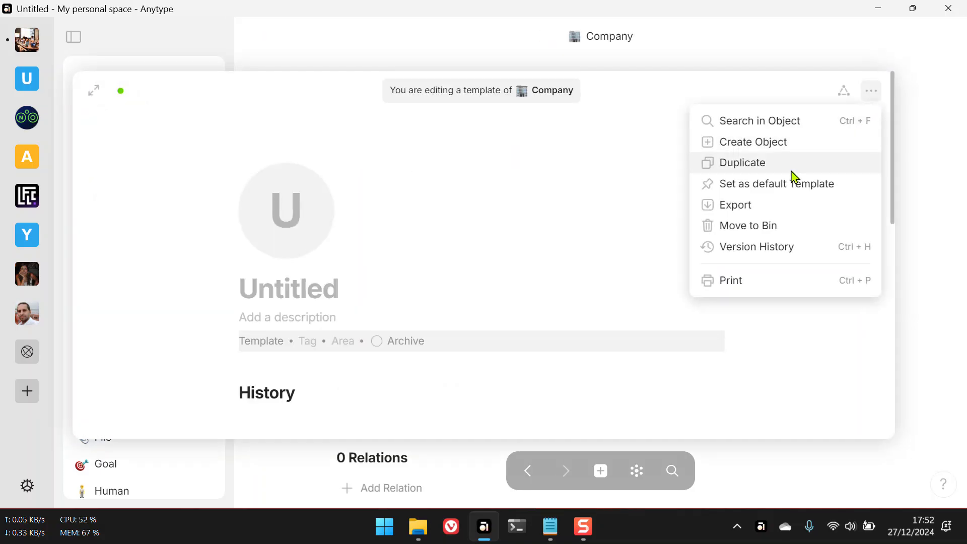
{"action": "left_click", "coordinate": [793, 183]}
{"action": "left_click", "coordinate": [923, 296]}
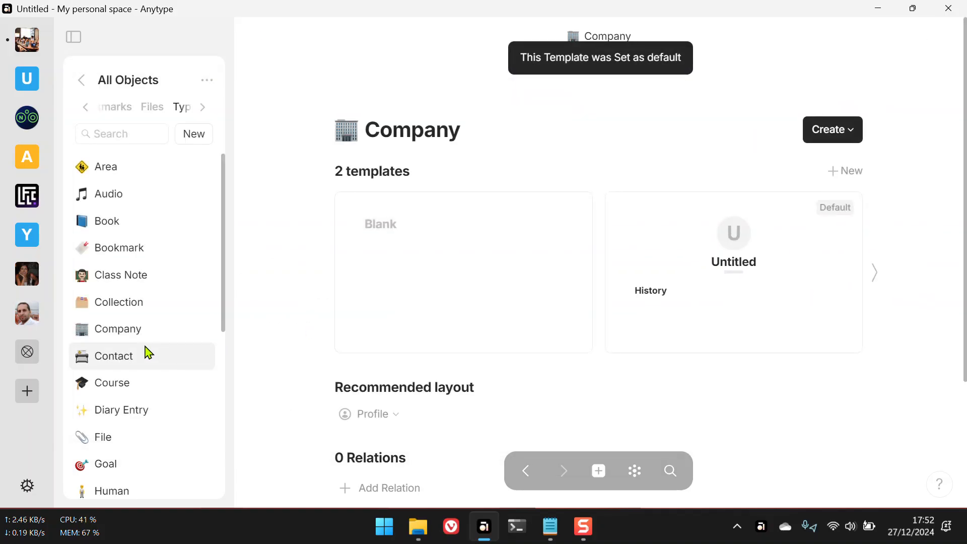
Step: Open the Contact type, set its Untitled template with the Phone and Email fields as default, and close it
{"action": "left_click", "coordinate": [146, 352]}
{"action": "left_click", "coordinate": [714, 270]}
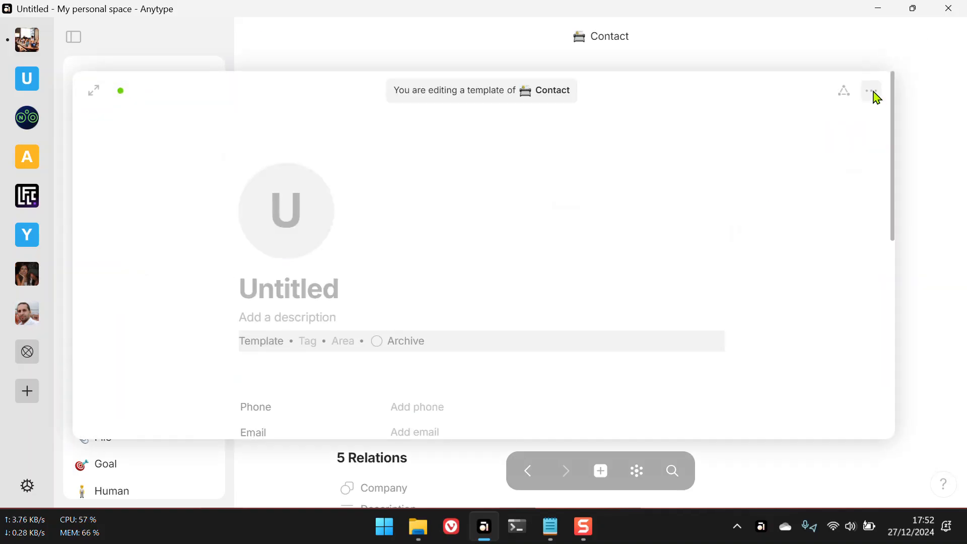
{"action": "left_click", "coordinate": [874, 95]}
{"action": "left_click", "coordinate": [765, 185]}
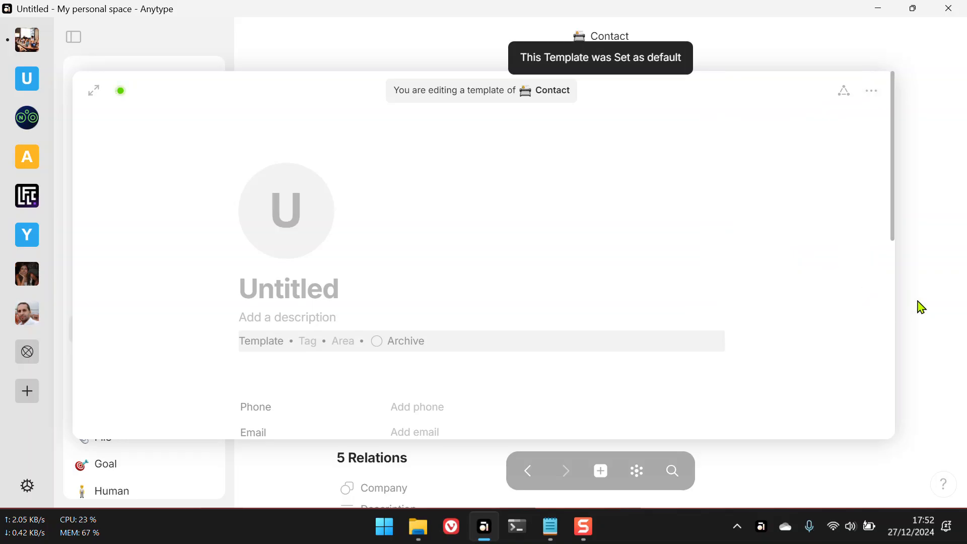
{"action": "left_click", "coordinate": [915, 310]}
Step: Open the Course type, set its Untitled template with the graduation cap icon as default, and close the template
{"action": "left_click", "coordinate": [124, 390]}
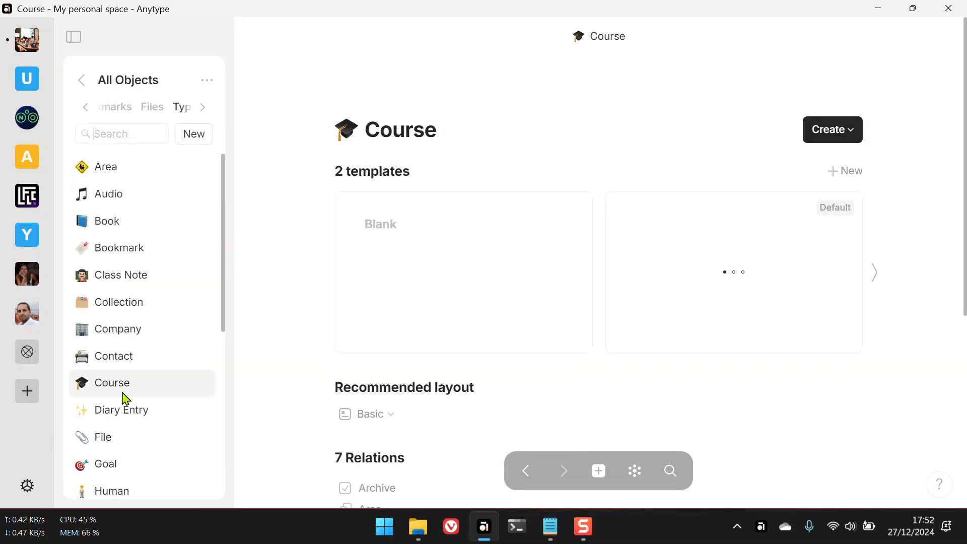
{"action": "left_click", "coordinate": [675, 287]}
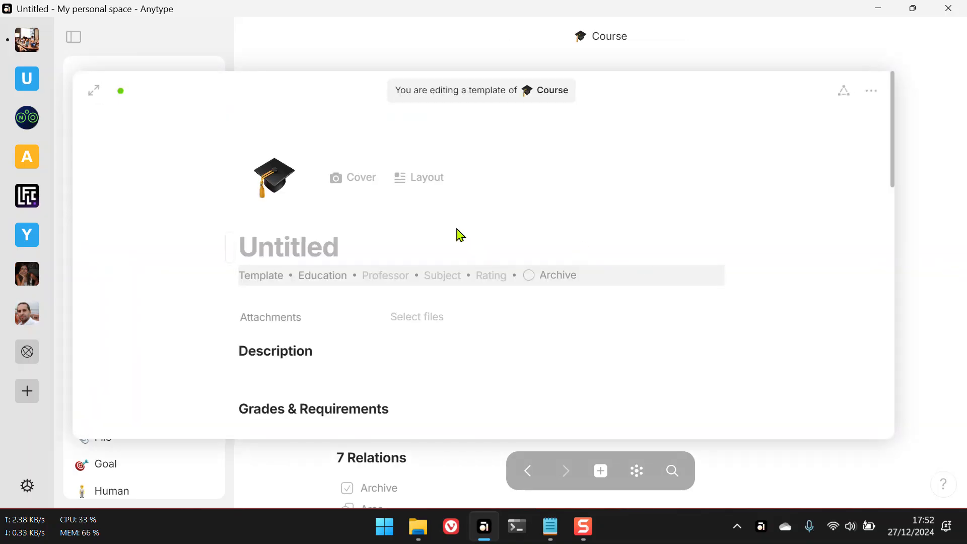
{"action": "left_click", "coordinate": [870, 91]}
{"action": "left_click", "coordinate": [805, 184]}
{"action": "left_click", "coordinate": [912, 254]}
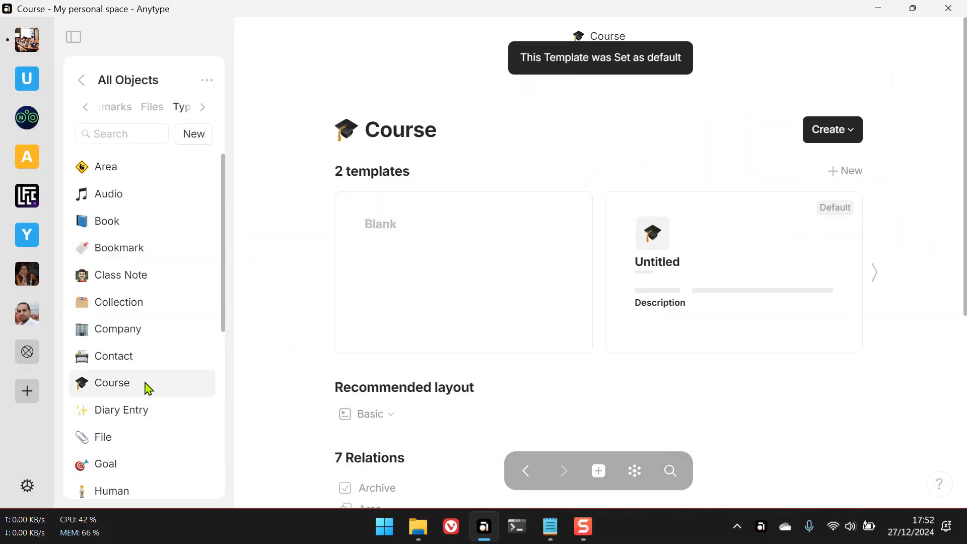
Step: Open the Diary Entry type and examine its Daily note templates with the Morning and Evening sections
{"action": "left_click", "coordinate": [143, 408]}
{"action": "left_click", "coordinate": [700, 277]}
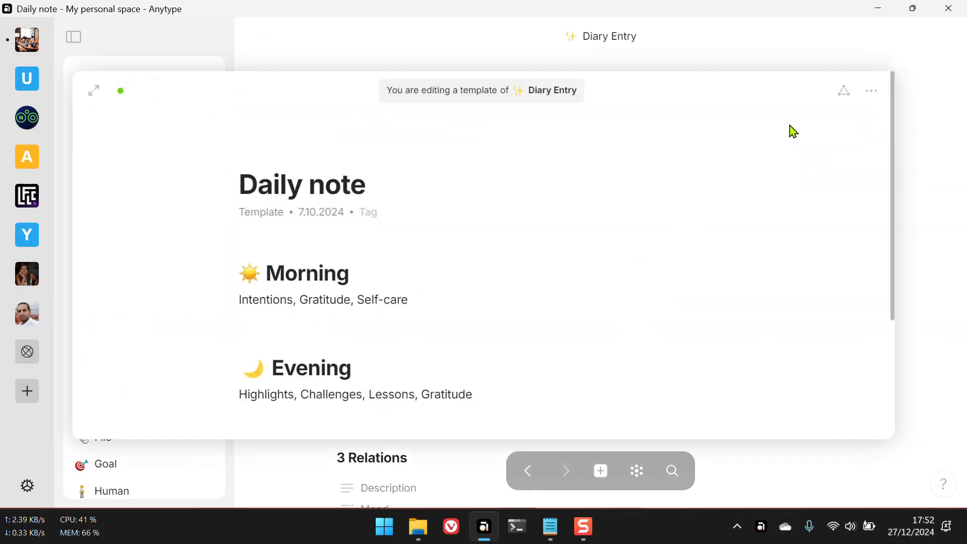
{"action": "scroll", "coordinate": [787, 195], "scroll_direction": "down", "scroll_amount": 3}
{"action": "scroll", "coordinate": [788, 195], "scroll_direction": "up", "scroll_amount": 3}
{"action": "left_click", "coordinate": [943, 144]}
{"action": "left_click", "coordinate": [874, 272]}
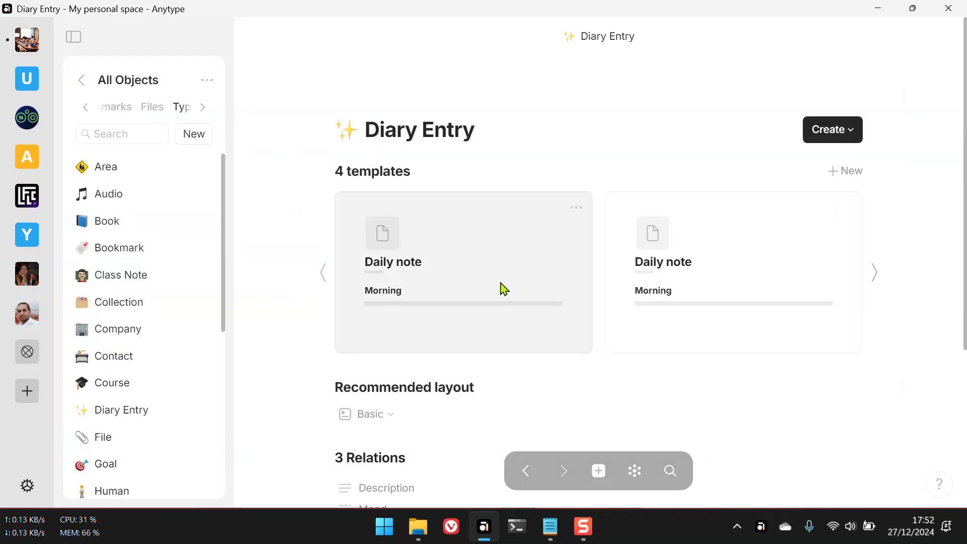
{"action": "left_click", "coordinate": [503, 288]}
{"action": "left_click", "coordinate": [935, 174]}
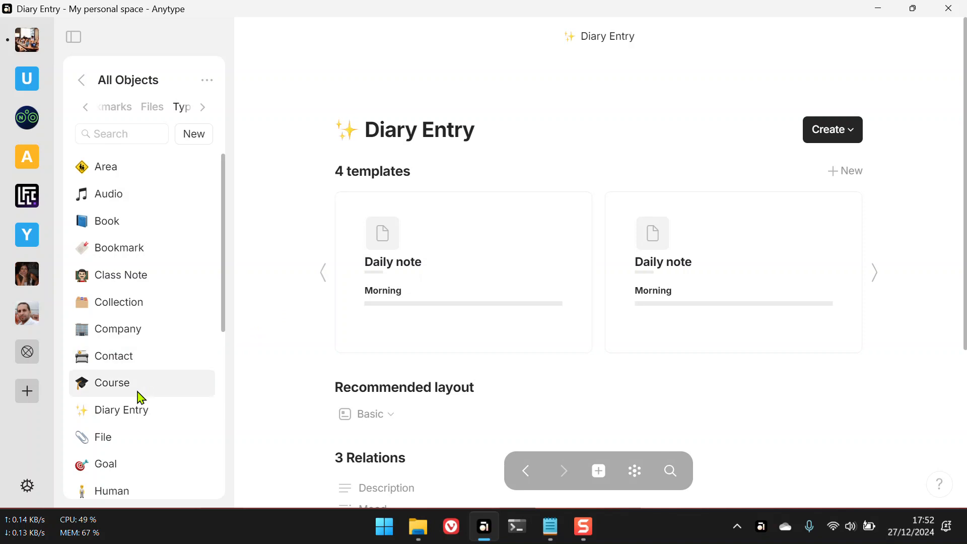
Step: Open the Goal type, set its Untitled template as default, and close the template
{"action": "left_click", "coordinate": [126, 436]}
{"action": "left_click", "coordinate": [127, 464]}
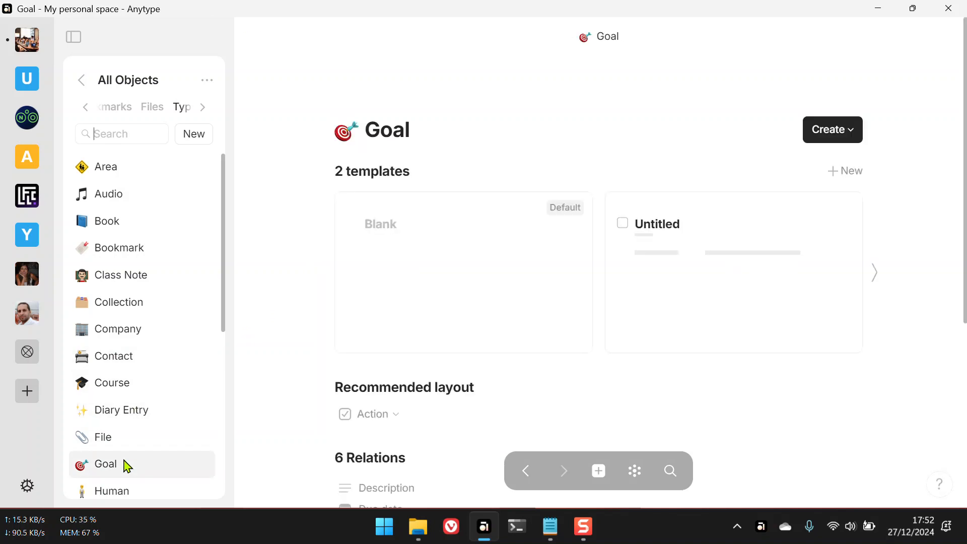
{"action": "left_click", "coordinate": [668, 302]}
{"action": "left_click", "coordinate": [876, 92]}
{"action": "left_click", "coordinate": [772, 185]}
{"action": "left_click", "coordinate": [945, 306]}
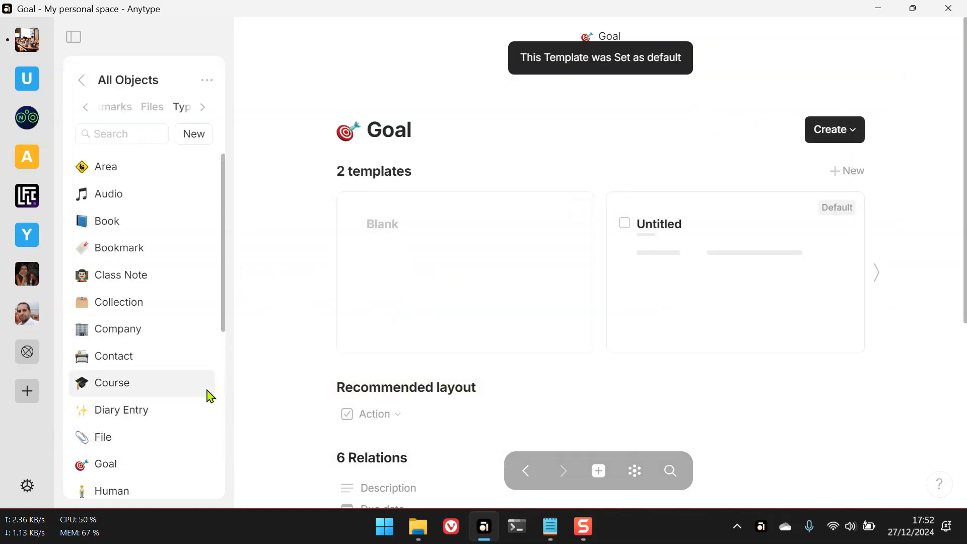
Step: Open the Human type, set its Untitled template as default, and close the template
{"action": "scroll", "coordinate": [134, 453], "scroll_direction": "down", "scroll_amount": 3}
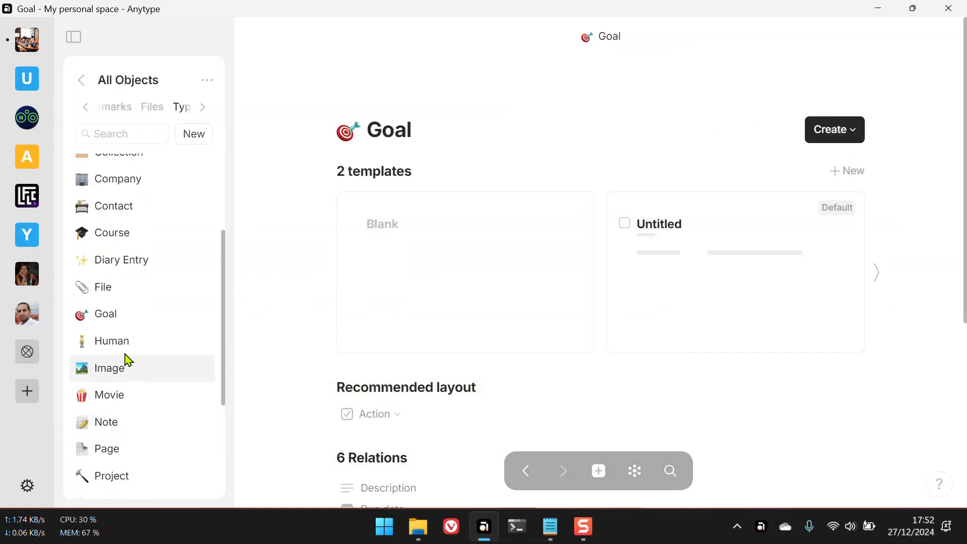
{"action": "left_click", "coordinate": [111, 341]}
{"action": "left_click", "coordinate": [723, 294]}
{"action": "left_click", "coordinate": [879, 90]}
{"action": "left_click", "coordinate": [772, 183]}
{"action": "key", "text": "Escape"}
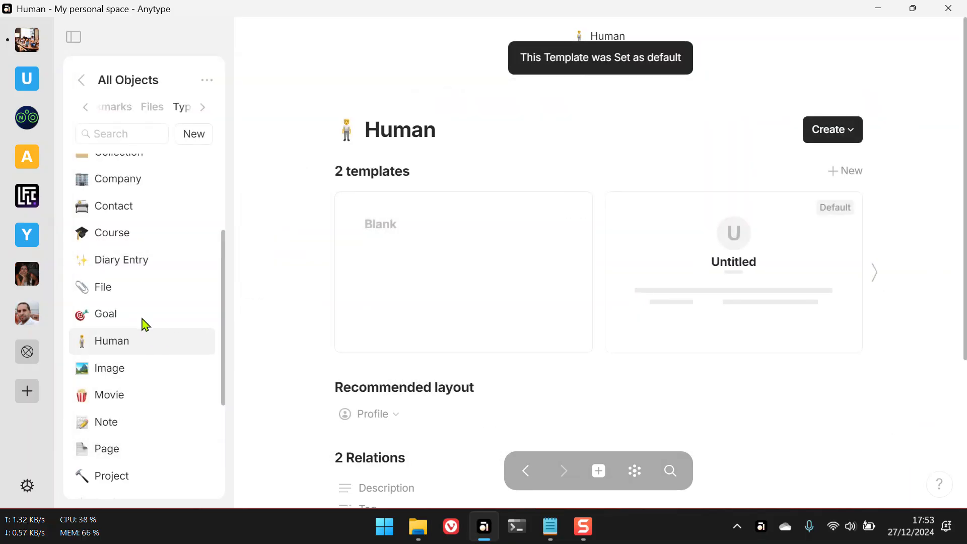
Step: Check the File, Goal, Human and Image types for their default templates
{"action": "left_click", "coordinate": [115, 290]}
{"action": "left_click", "coordinate": [117, 314]}
{"action": "left_click", "coordinate": [118, 342]}
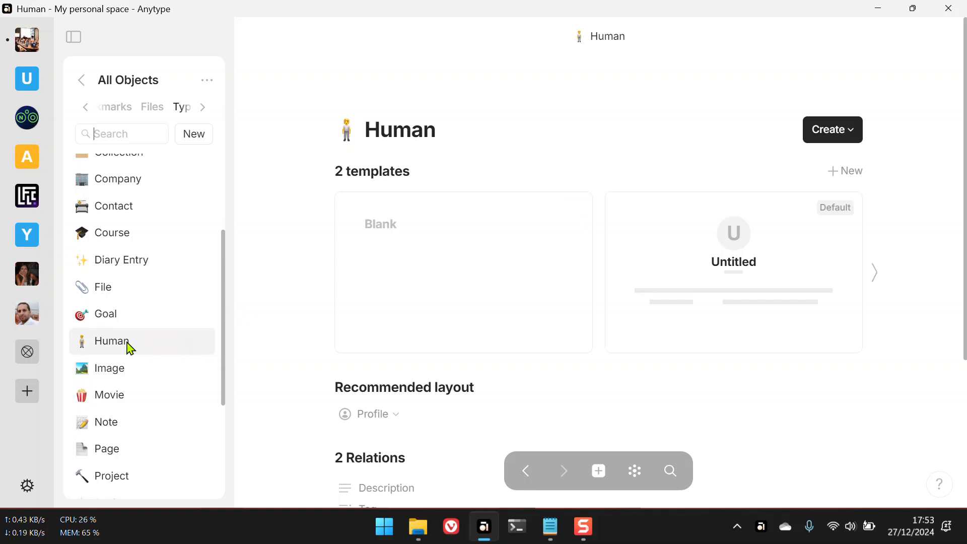
{"action": "left_click", "coordinate": [118, 370]}
Step: Open the Movie type, set its Untitled template with the About section as default, and close the template
{"action": "left_click", "coordinate": [117, 403]}
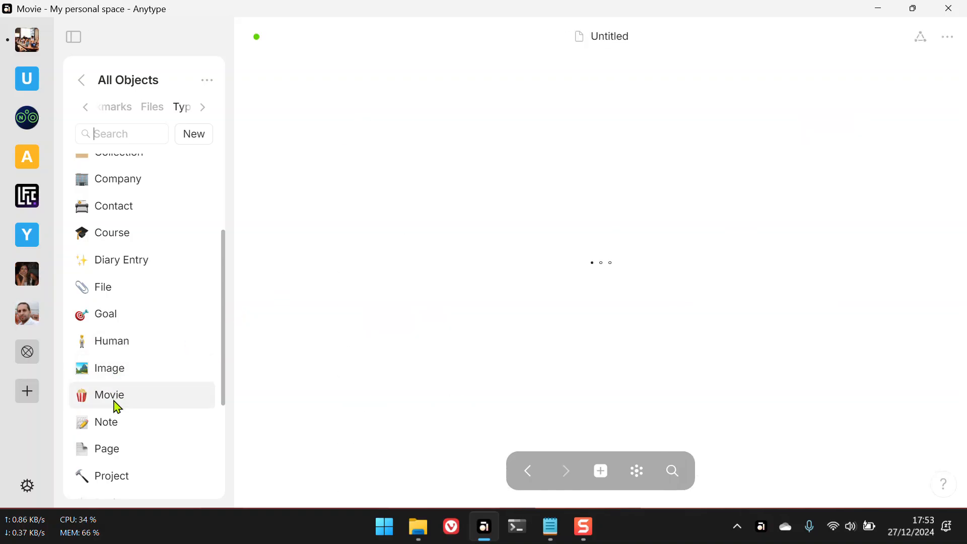
{"action": "left_click", "coordinate": [701, 289]}
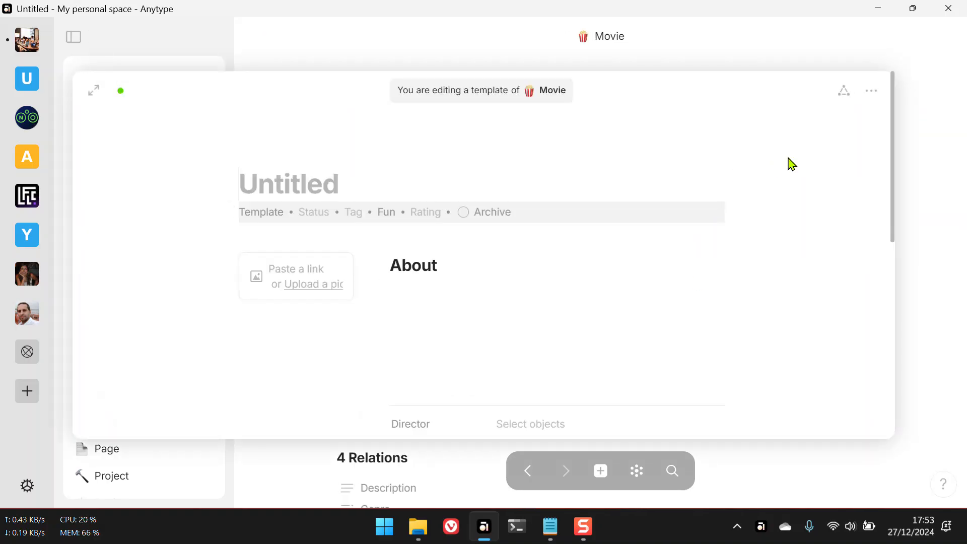
{"action": "left_click", "coordinate": [869, 94]}
{"action": "left_click", "coordinate": [816, 184]}
{"action": "left_click", "coordinate": [916, 311]}
Step: Open the Note type, set its unnamed non-blank template as default, and close the template
{"action": "left_click", "coordinate": [162, 428]}
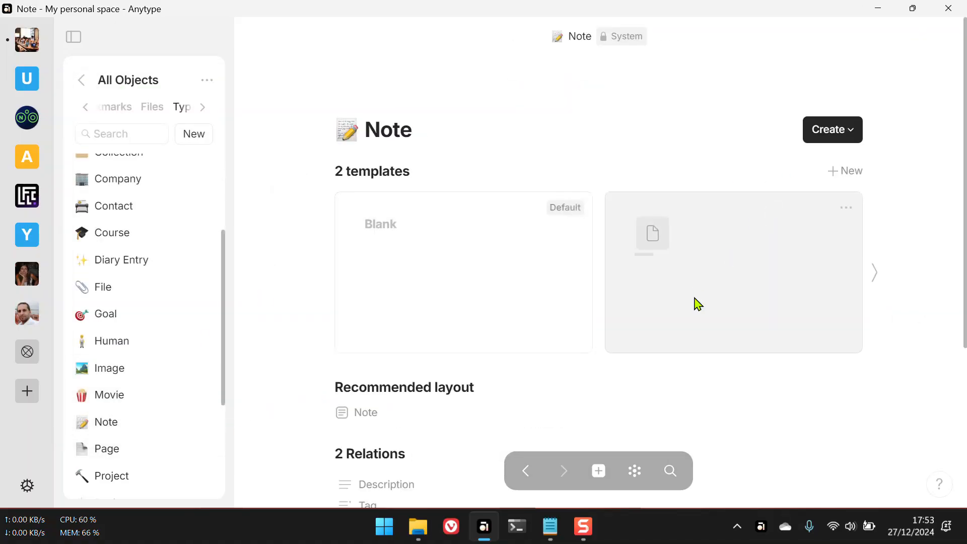
{"action": "left_click", "coordinate": [714, 217]}
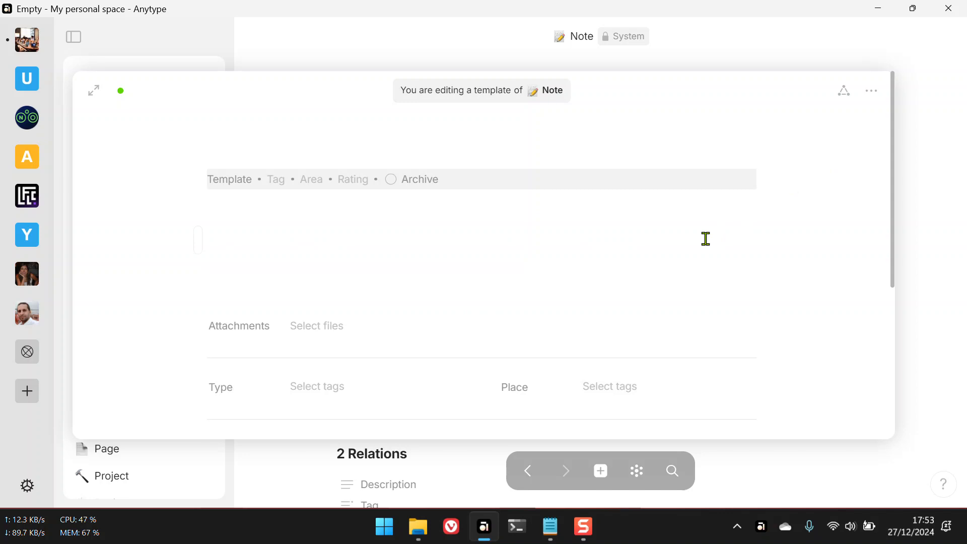
{"action": "left_click", "coordinate": [872, 91]}
{"action": "left_click", "coordinate": [777, 183]}
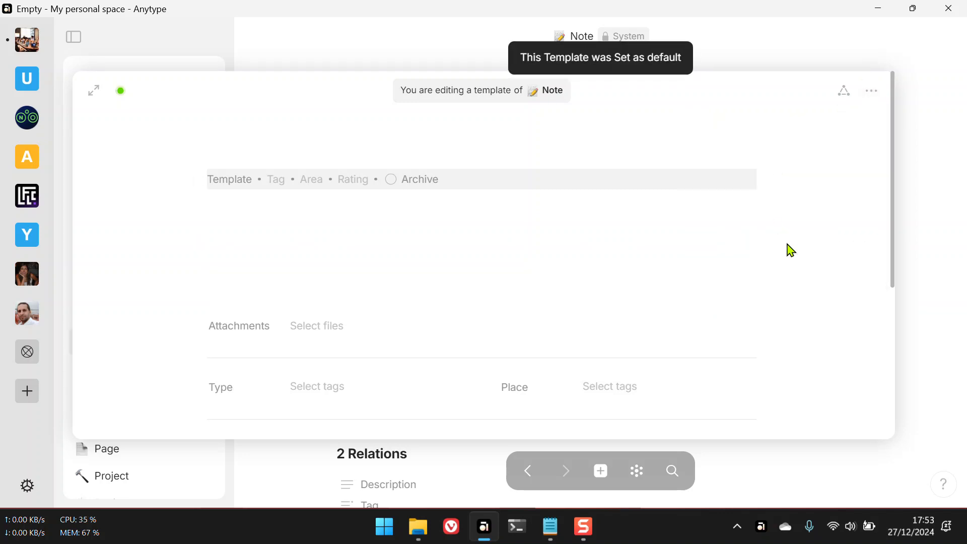
{"action": "left_click", "coordinate": [928, 317]}
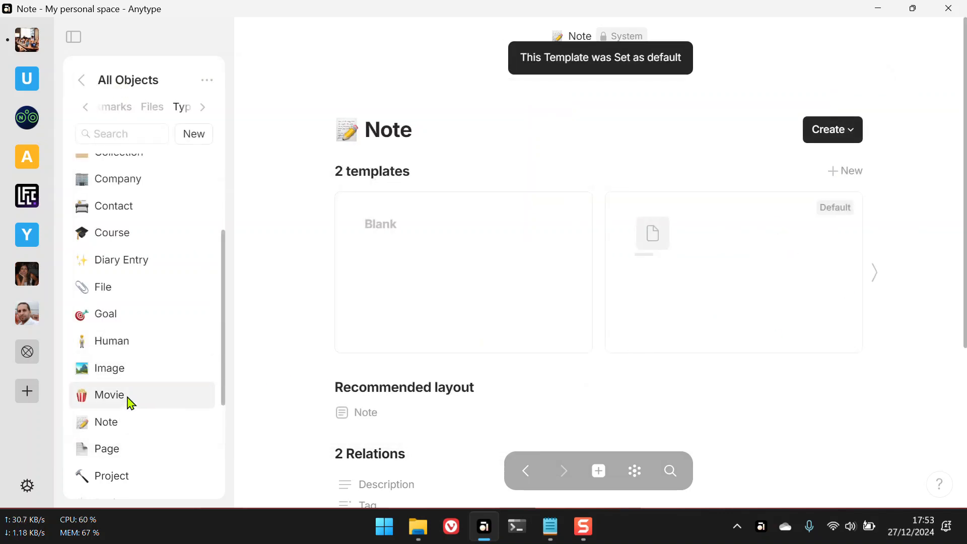
Step: Open the Page type, set its Untitled template as default, and close the template
{"action": "left_click", "coordinate": [125, 457]}
{"action": "scroll", "coordinate": [126, 453], "scroll_direction": "down", "scroll_amount": 3}
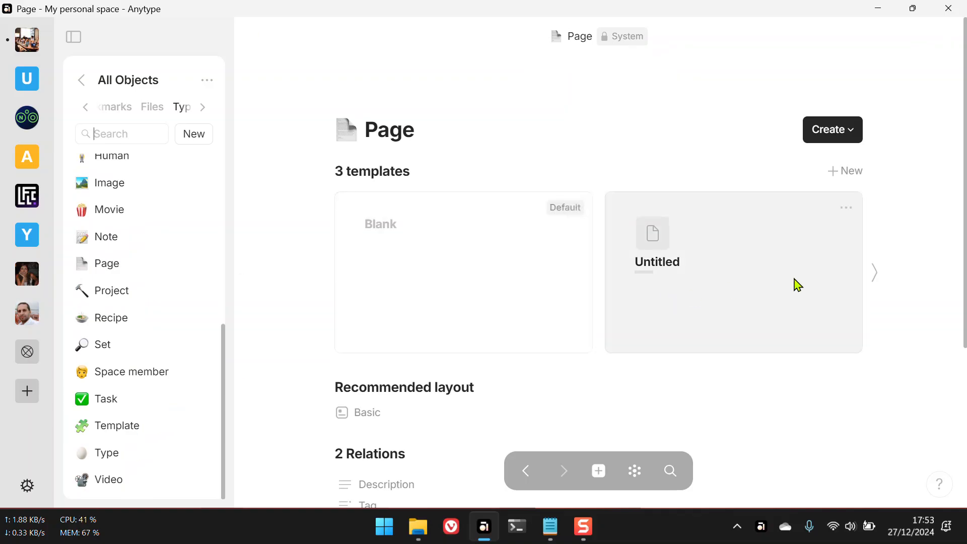
{"action": "left_click", "coordinate": [794, 279]}
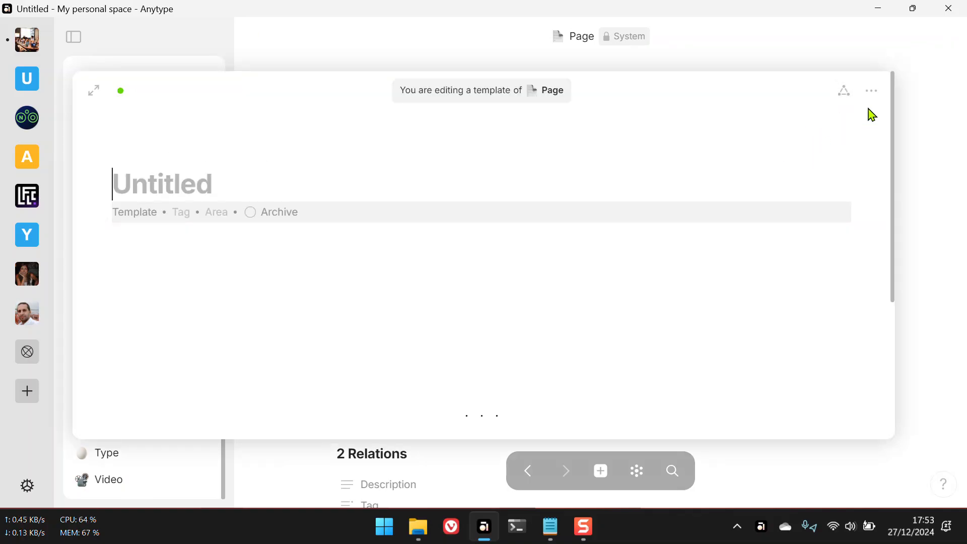
{"action": "left_click", "coordinate": [871, 91]}
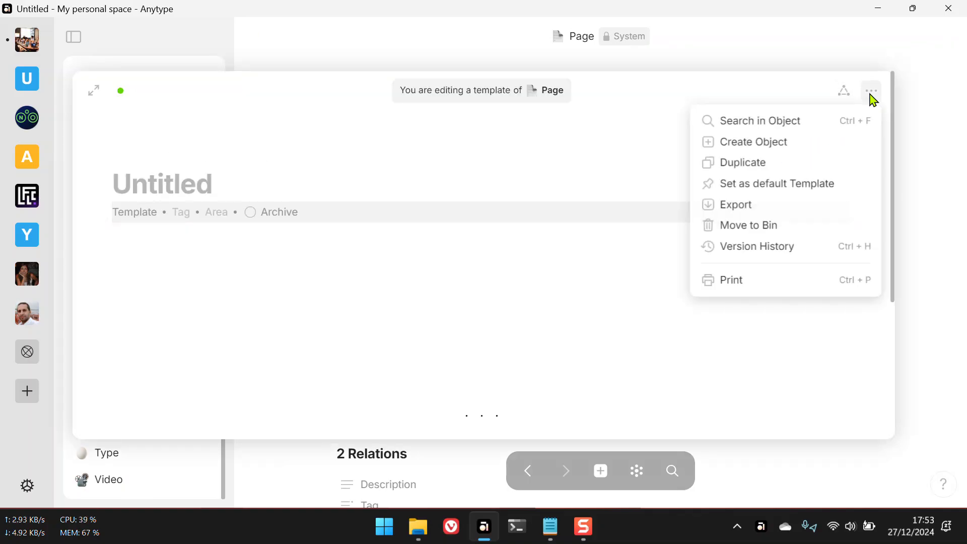
{"action": "left_click", "coordinate": [782, 189]}
{"action": "left_click", "coordinate": [939, 312]}
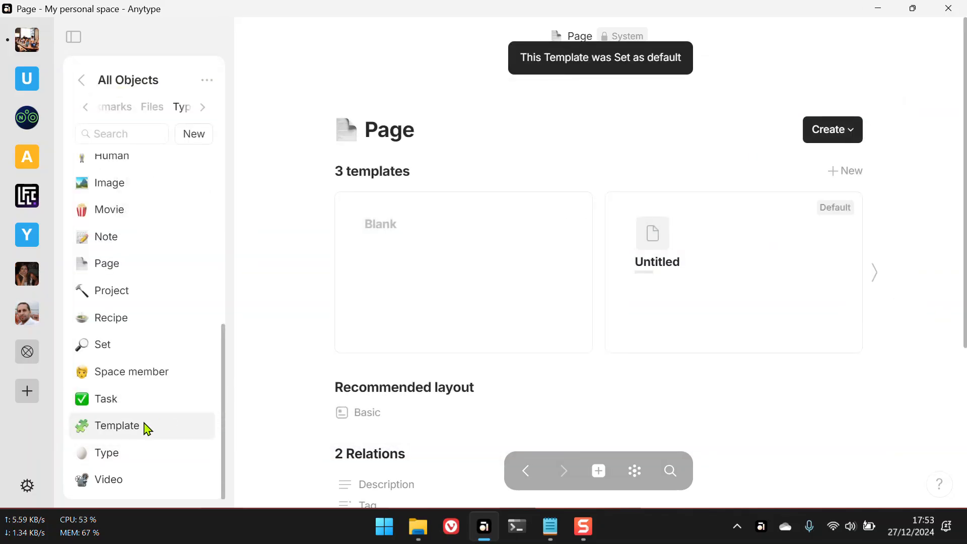
Step: Open the Project type, set its Untitled template as default, review the template's sections, and close it
{"action": "left_click", "coordinate": [121, 293]}
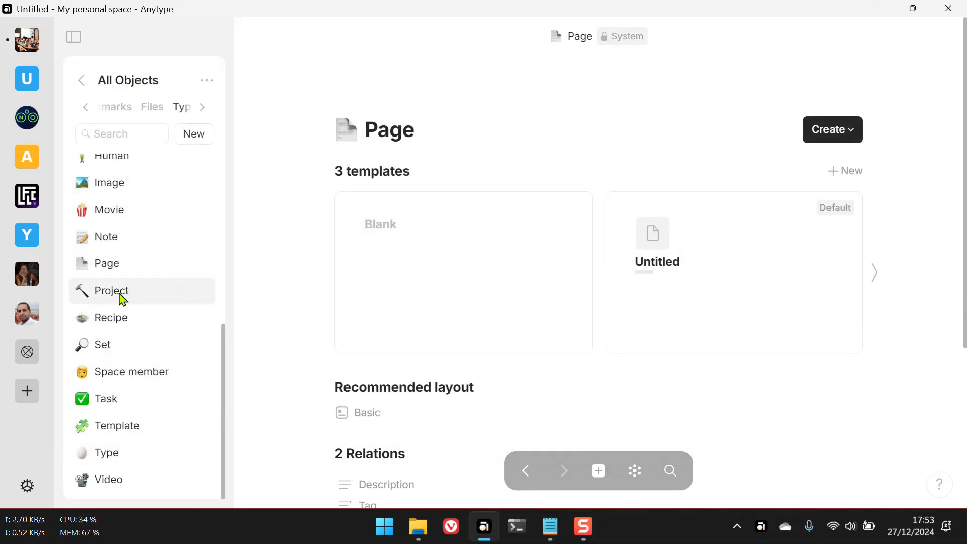
{"action": "left_click", "coordinate": [624, 282]}
{"action": "left_click", "coordinate": [871, 91]}
{"action": "left_click", "coordinate": [810, 185]}
{"action": "scroll", "coordinate": [675, 274], "scroll_direction": "down", "scroll_amount": 4}
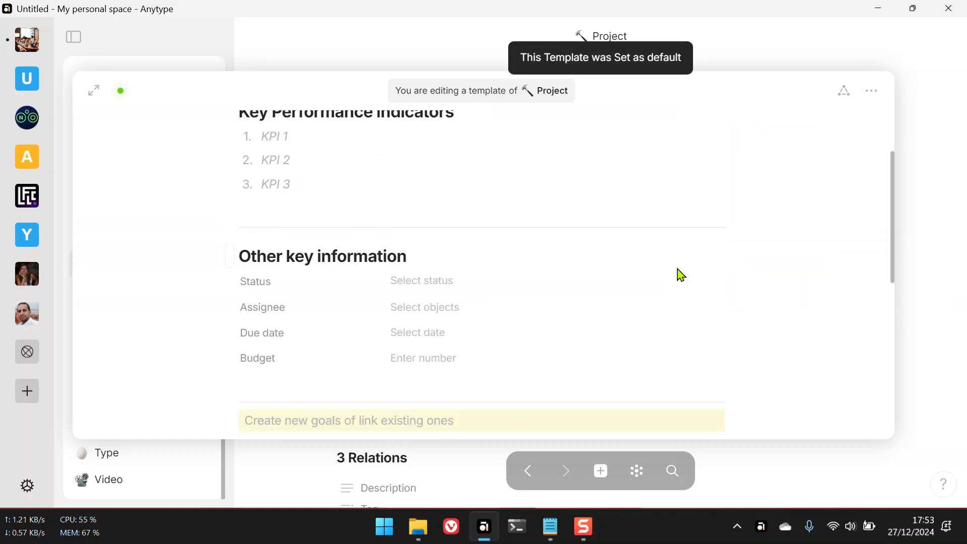
{"action": "scroll", "coordinate": [841, 280], "scroll_direction": "up", "scroll_amount": 3}
{"action": "left_click", "coordinate": [928, 259]}
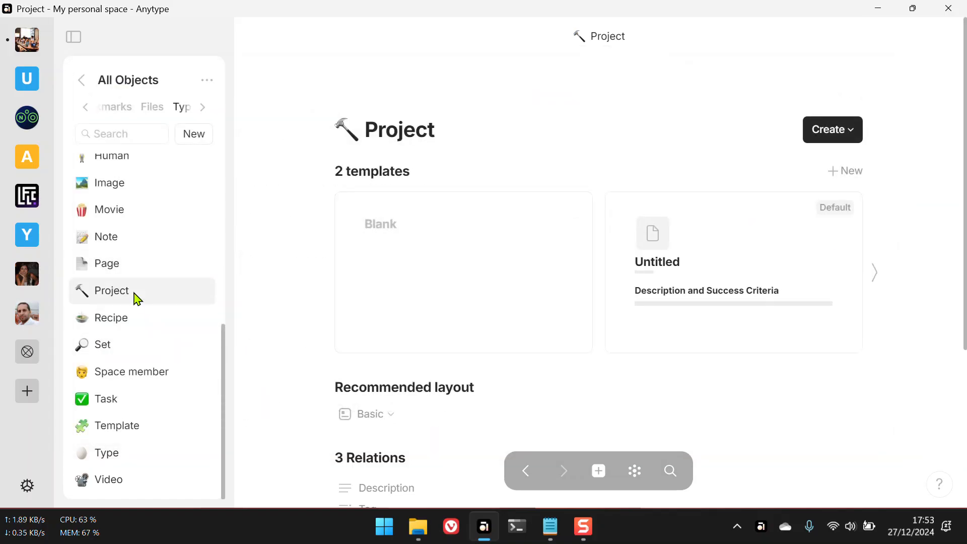
Step: Open the Recipe type, set its Untitled template as default, and close the template
{"action": "left_click", "coordinate": [125, 318]}
{"action": "left_click", "coordinate": [628, 283]}
{"action": "left_click", "coordinate": [871, 92]}
{"action": "left_click", "coordinate": [755, 183]}
{"action": "left_click", "coordinate": [940, 317]}
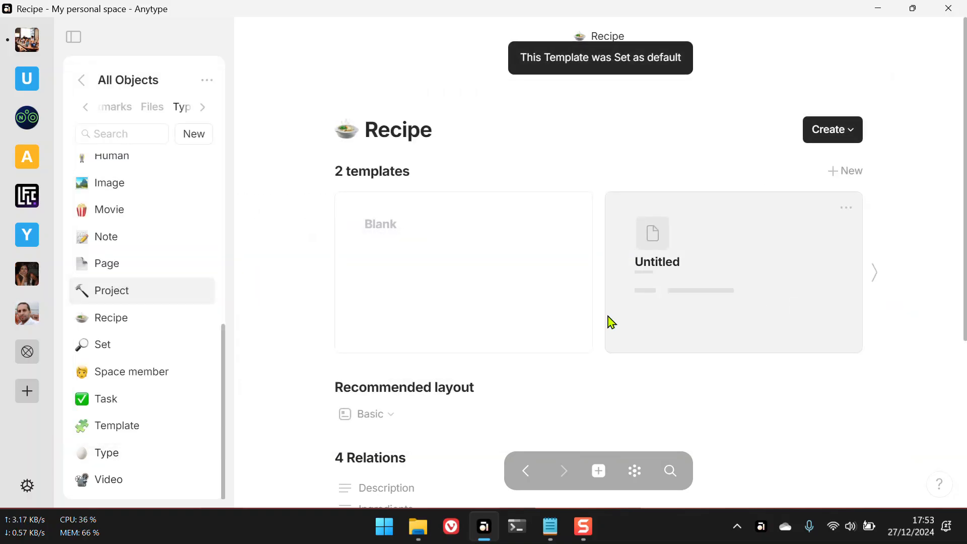
Step: Check the Set and Space member types, then set the Task type's Untitled template as default and close it
{"action": "left_click", "coordinate": [121, 347]}
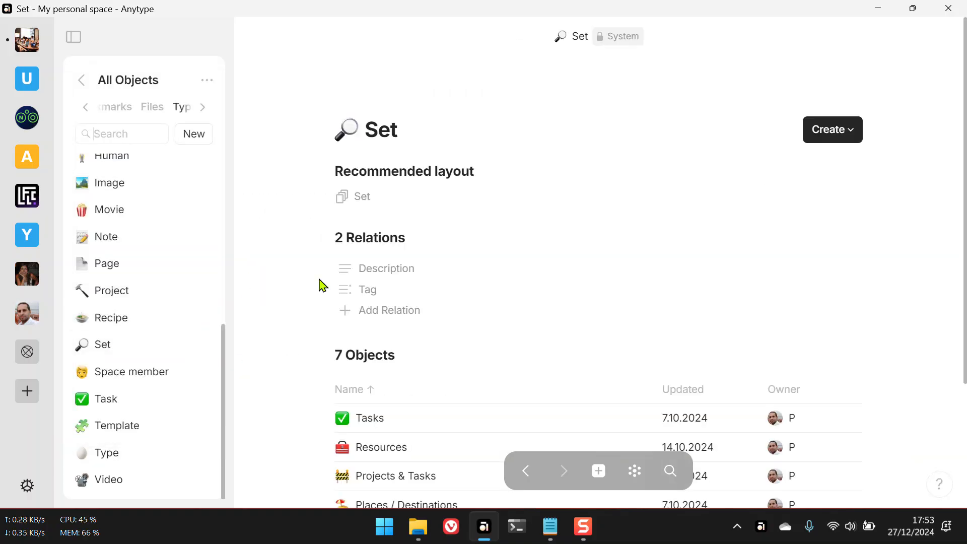
{"action": "left_click", "coordinate": [136, 377]}
{"action": "left_click", "coordinate": [112, 401]}
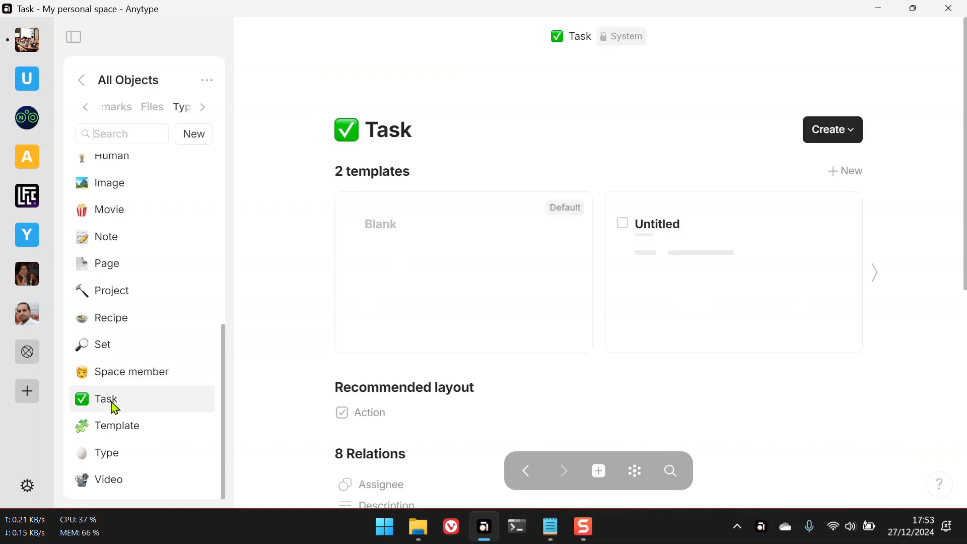
{"action": "left_click", "coordinate": [636, 323]}
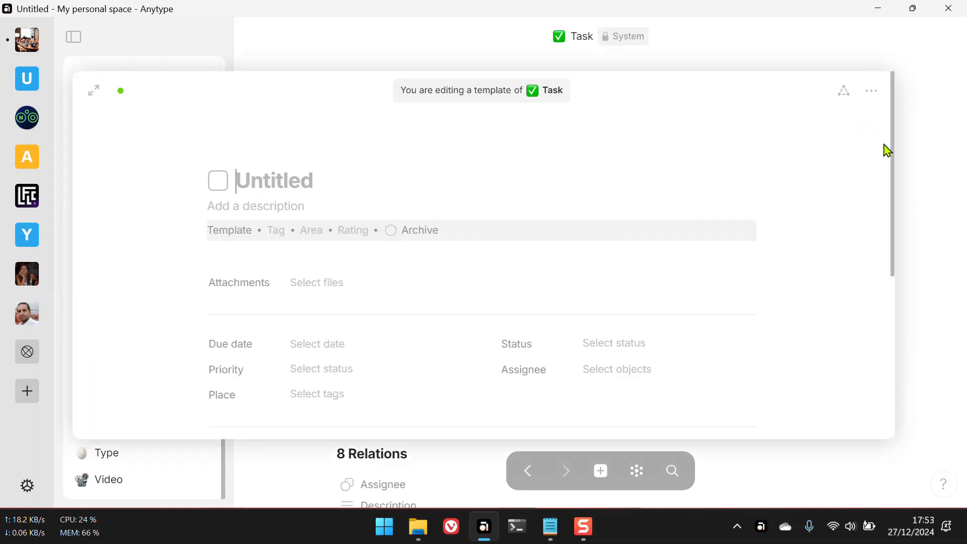
{"action": "left_click", "coordinate": [869, 92]}
{"action": "left_click", "coordinate": [757, 186]}
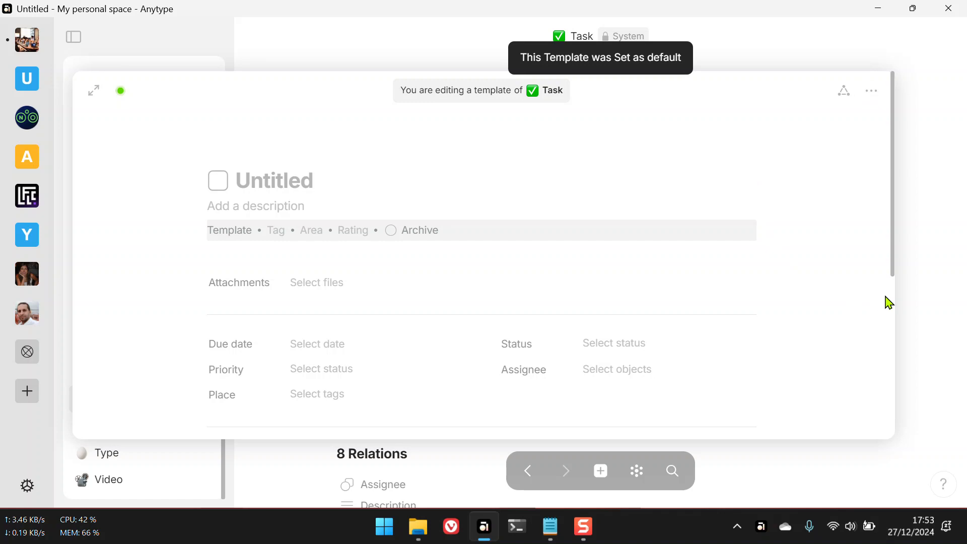
{"action": "left_click", "coordinate": [926, 290]}
Step: Check the Template, Type and Video types for templates, then leave the All Objects list
{"action": "left_click", "coordinate": [159, 424]}
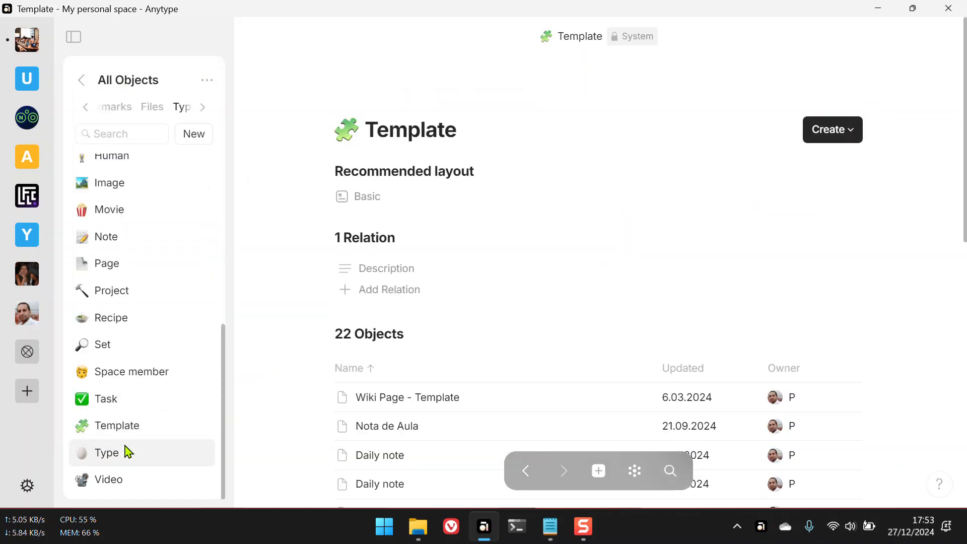
{"action": "left_click", "coordinate": [126, 452]}
{"action": "left_click", "coordinate": [112, 480]}
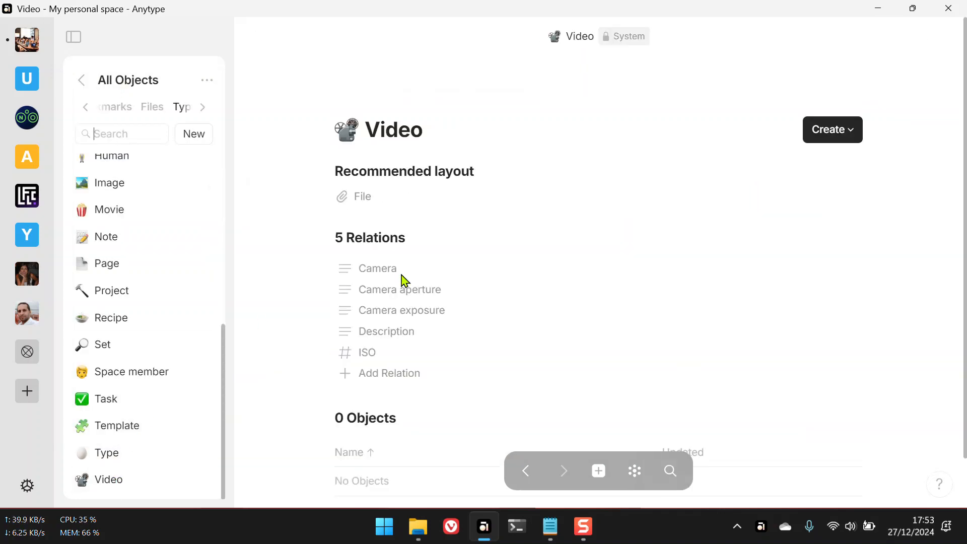
{"action": "left_click", "coordinate": [82, 81]}
{"action": "left_click", "coordinate": [89, 95]}
{"action": "left_click", "coordinate": [790, 205]}
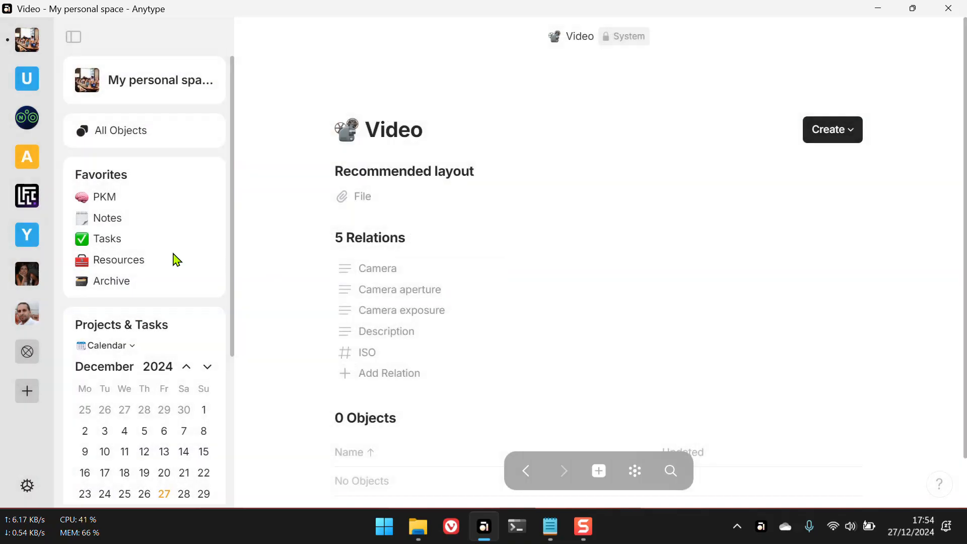
Step: Open the PKM page from Favorites, hide the sidebar, and review the page's available object actions
{"action": "left_click", "coordinate": [108, 200]}
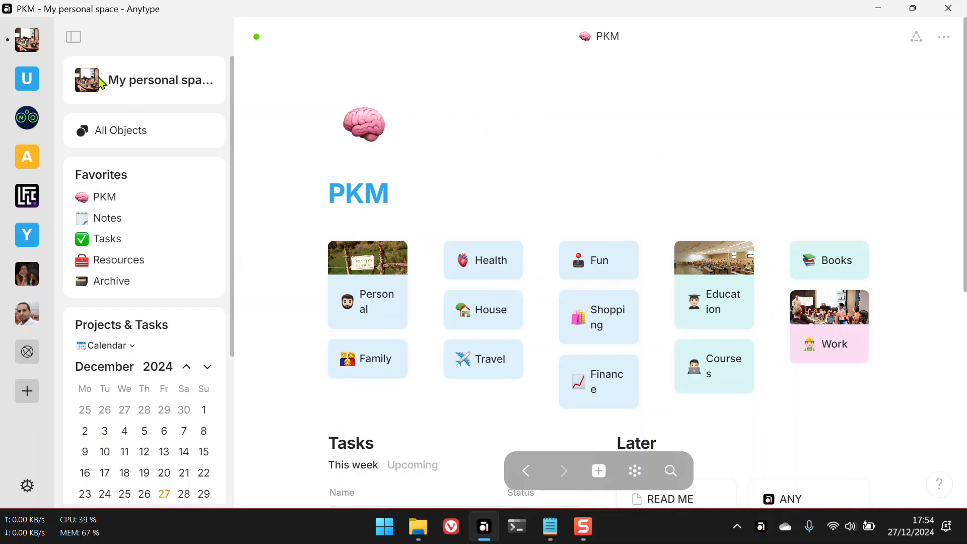
{"action": "left_click", "coordinate": [73, 36]}
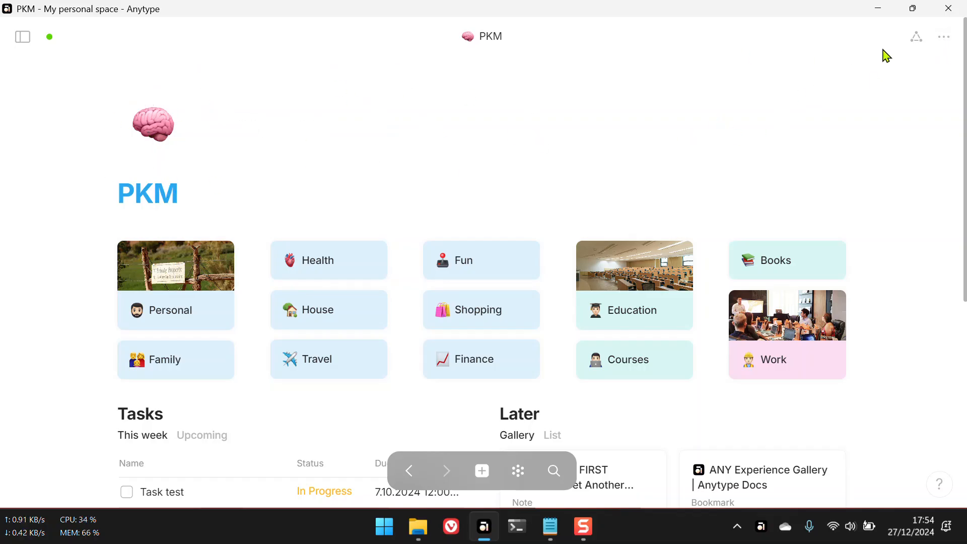
{"action": "left_click", "coordinate": [944, 39]}
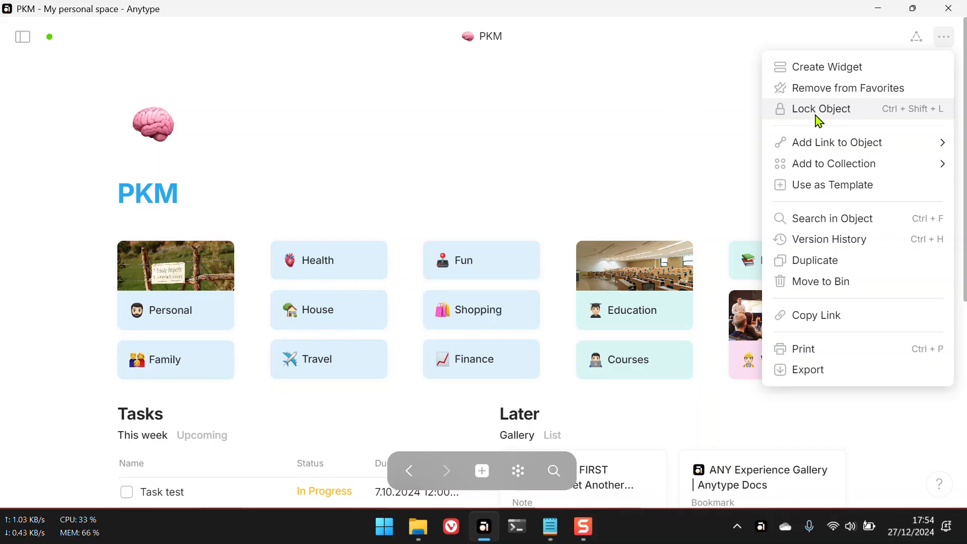
{"action": "left_click", "coordinate": [439, 175]}
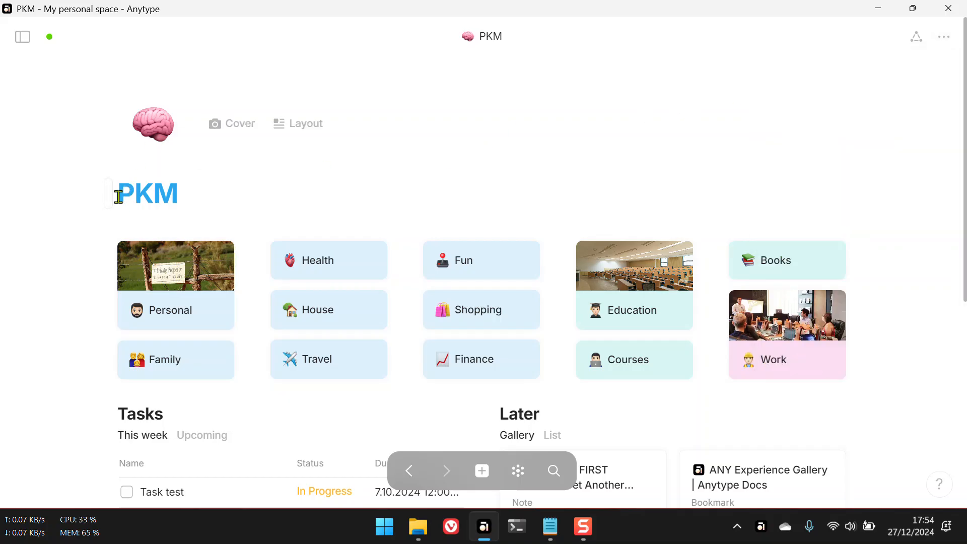
Step: Insert the brain emoji before the PKM title using an emoji search for "cerebr", and remove the page's own icon
{"action": "key", "text": "super+v"}
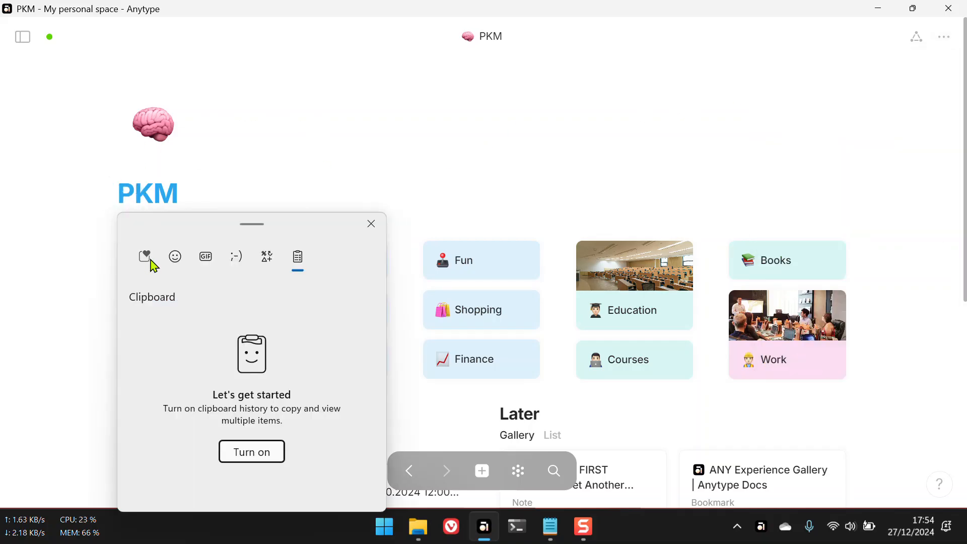
{"action": "left_click", "coordinate": [175, 262]}
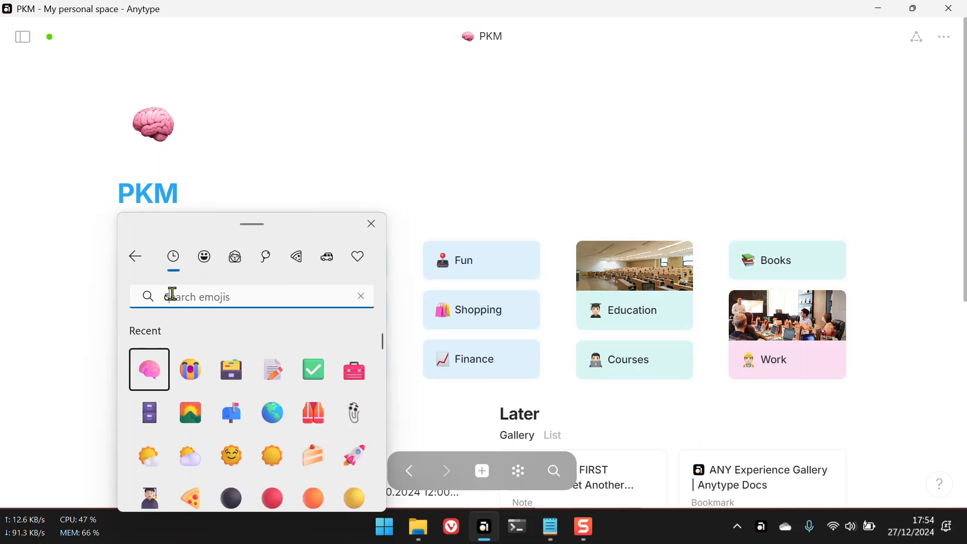
{"action": "type", "text": "cerebr"}
{"action": "left_click", "coordinate": [154, 369]}
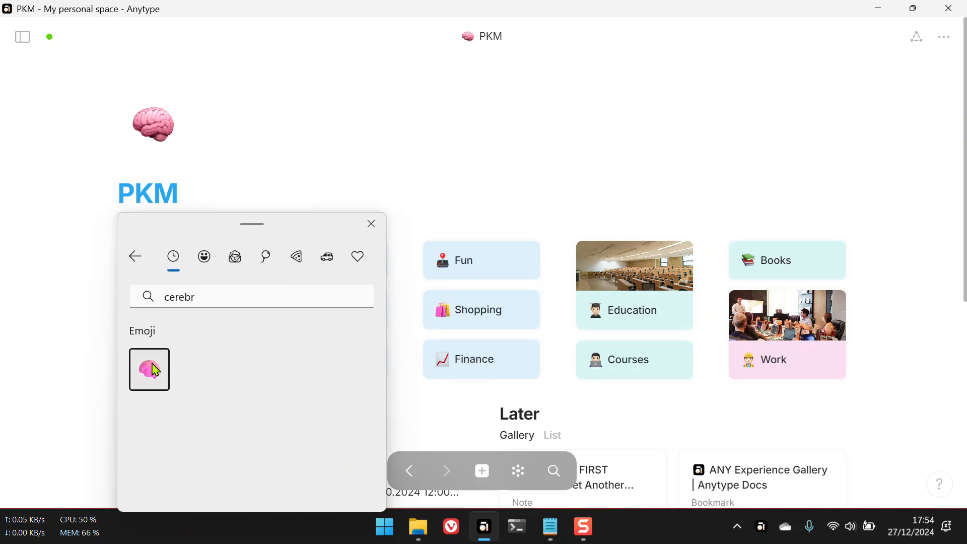
{"action": "key", "text": "Escape"}
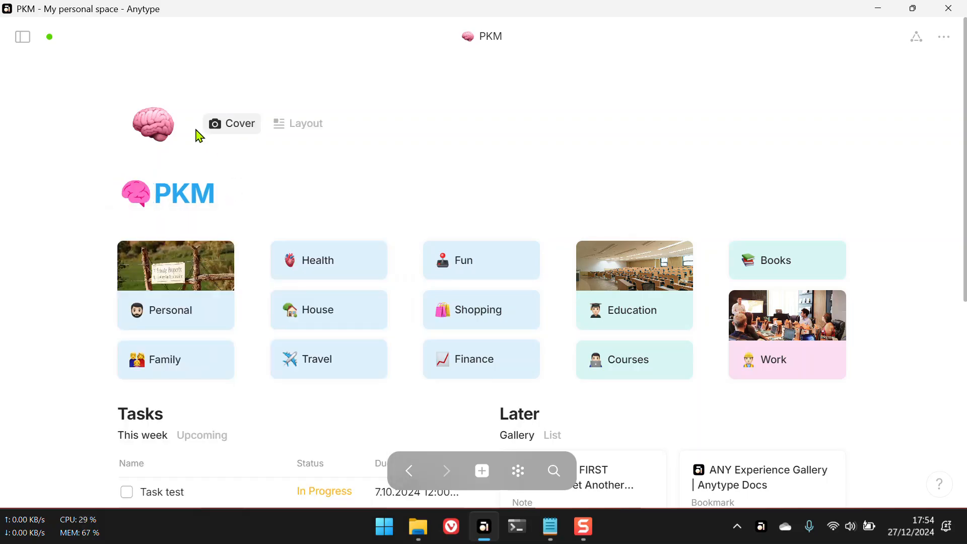
{"action": "left_click", "coordinate": [157, 126]}
{"action": "left_click", "coordinate": [391, 74]}
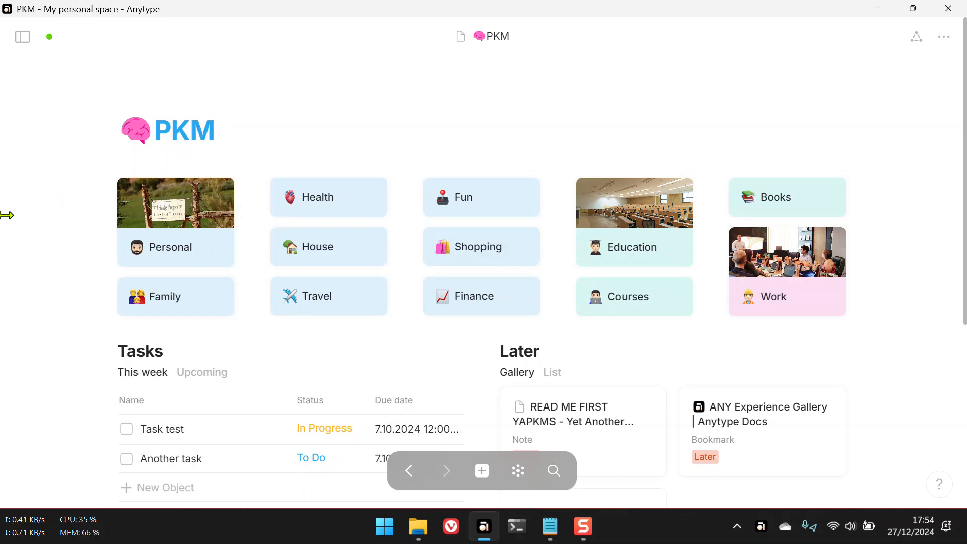
Step: Show the sidebar again, open Notes from Favorites, and remove the set's icon
{"action": "left_click", "coordinate": [23, 36]}
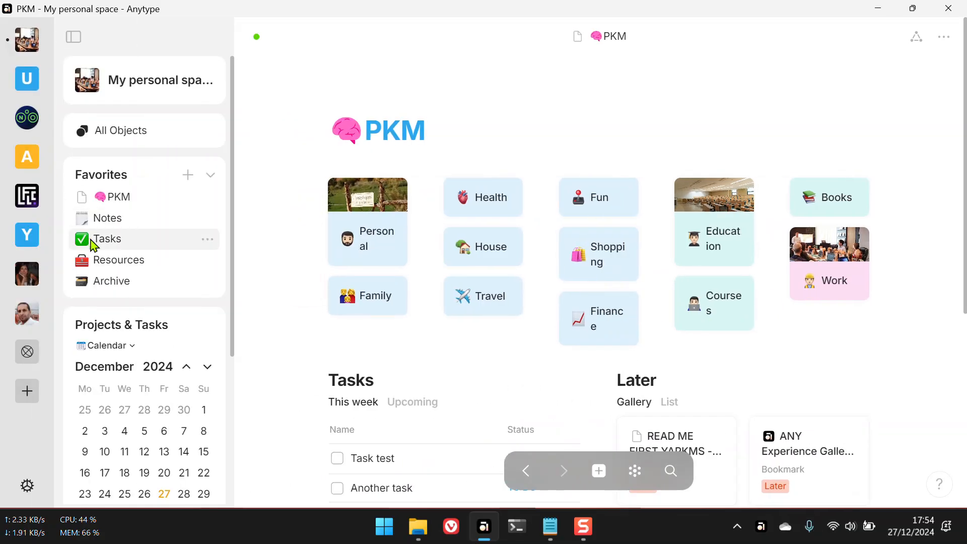
{"action": "left_click", "coordinate": [109, 219]}
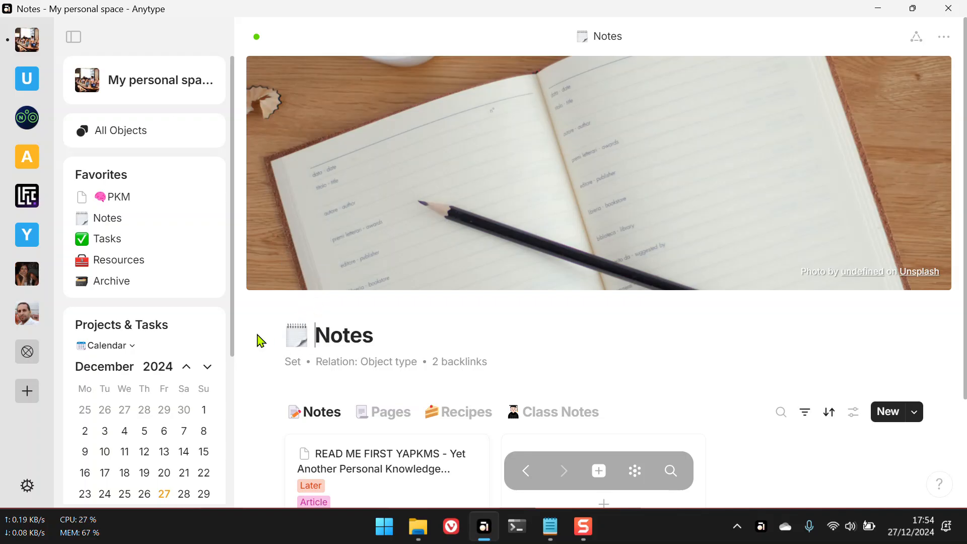
{"action": "left_click", "coordinate": [297, 337]}
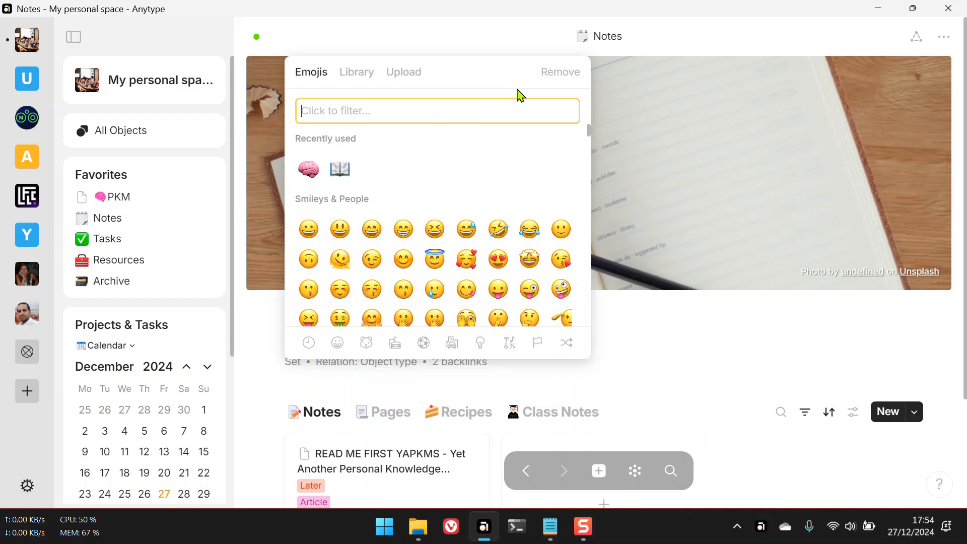
{"action": "left_click", "coordinate": [560, 72]}
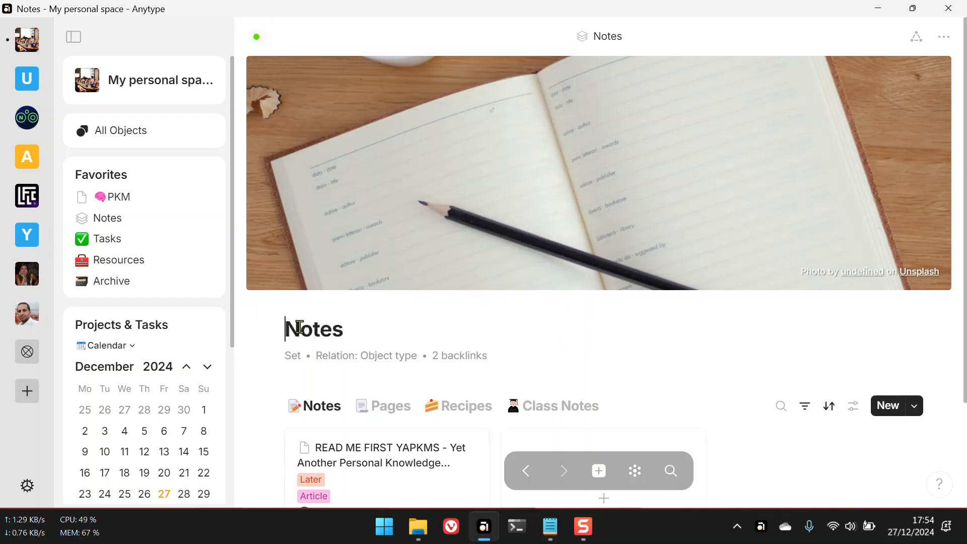
{"action": "key", "text": "super+v"}
{"action": "type", "text": "nota"}
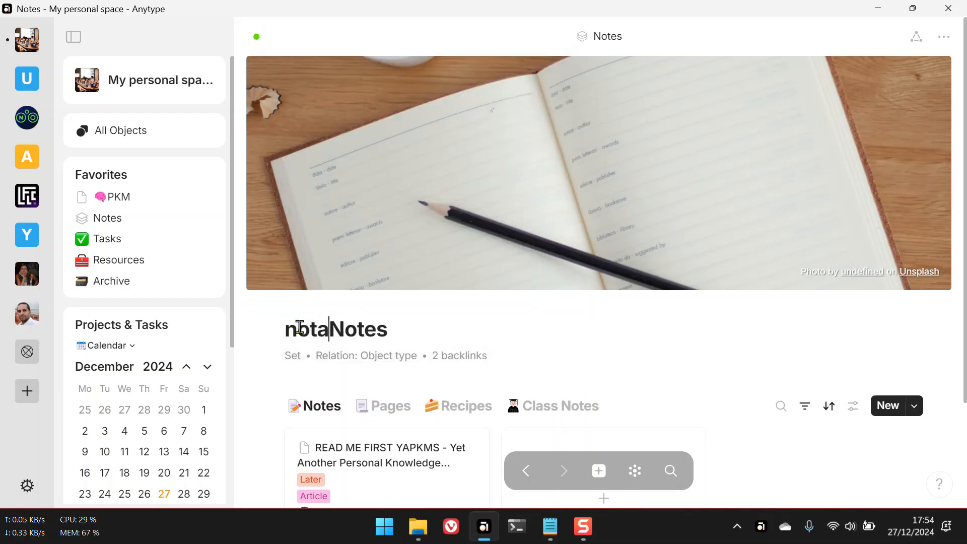
{"action": "key", "text": "Delete"}
{"action": "key", "text": "BackSpace"}
{"action": "key", "text": "BackSpace"}
{"action": "key", "text": "BackSpace"}
{"action": "key", "text": "BackSpace"}
{"action": "type", "text": "N"}
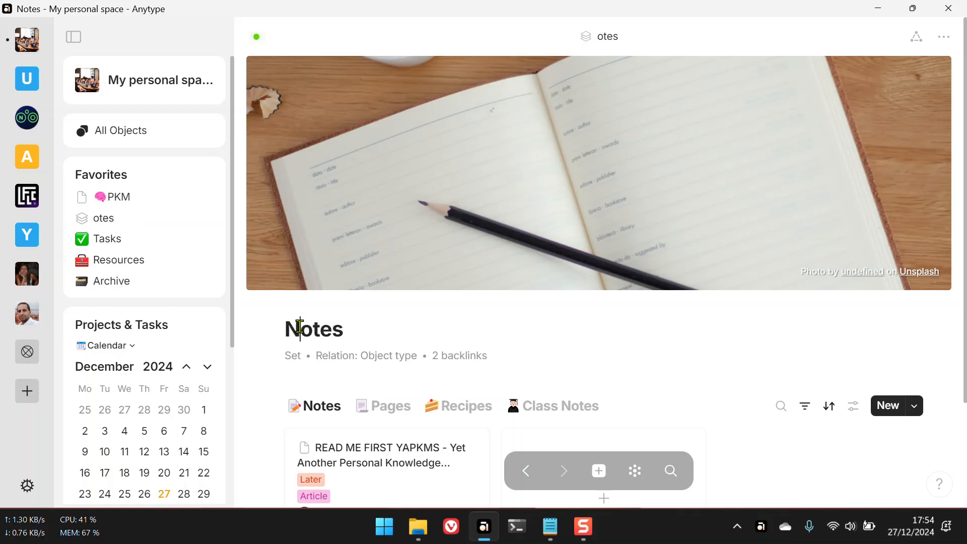
Step: Insert the clipboard emoji before the Notes title, finding it with an emoji search for "ano"
{"action": "key", "text": "super+v"}
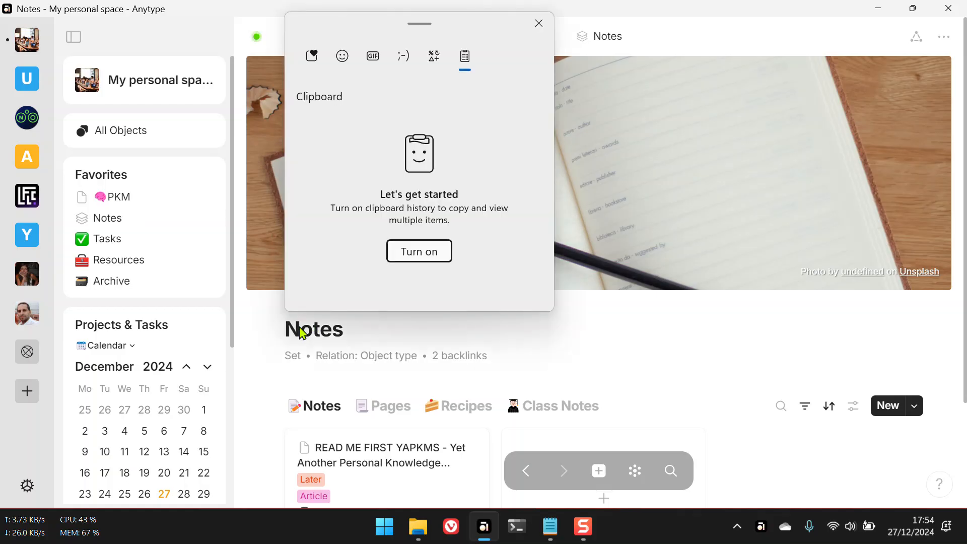
{"action": "left_click", "coordinate": [342, 56]}
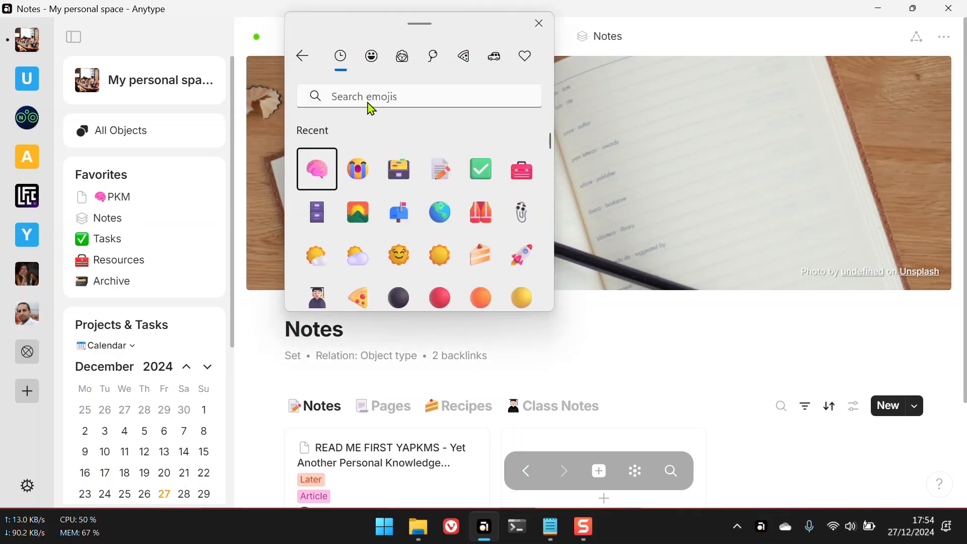
{"action": "type", "text": "not"}
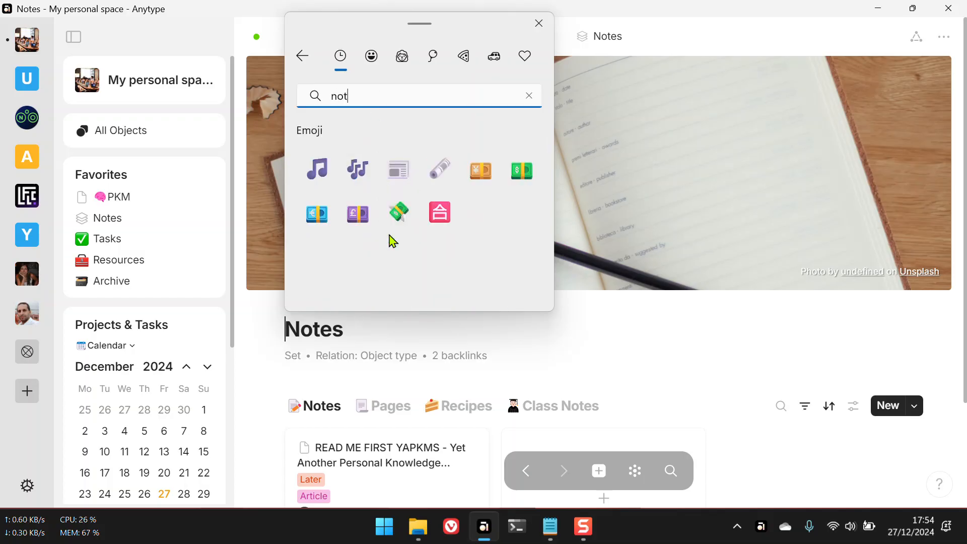
{"action": "type", "text": "a"}
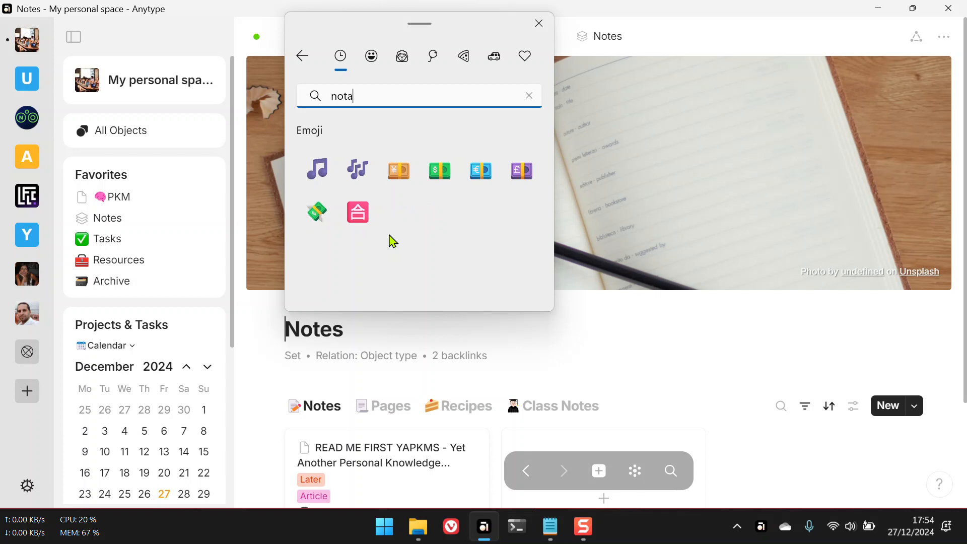
{"action": "key", "text": "BackSpace"}
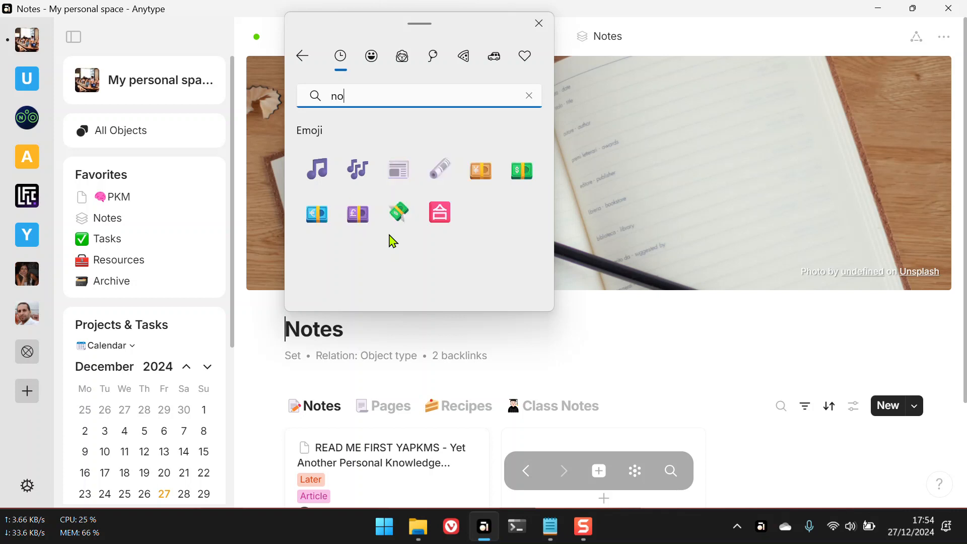
{"action": "key", "text": "BackSpace"}
{"action": "key", "text": "BackSpace"}
{"action": "type", "text": "ano"}
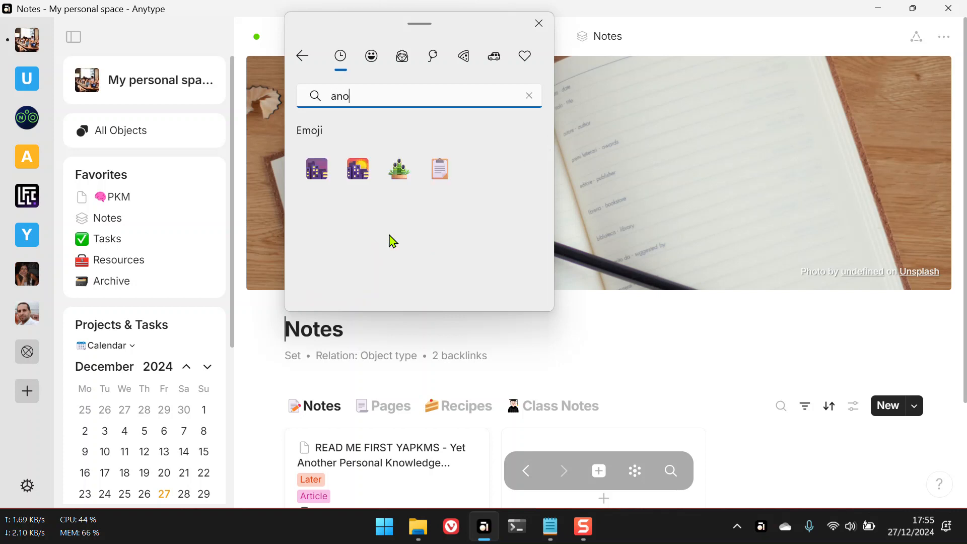
{"action": "left_click", "coordinate": [436, 187]}
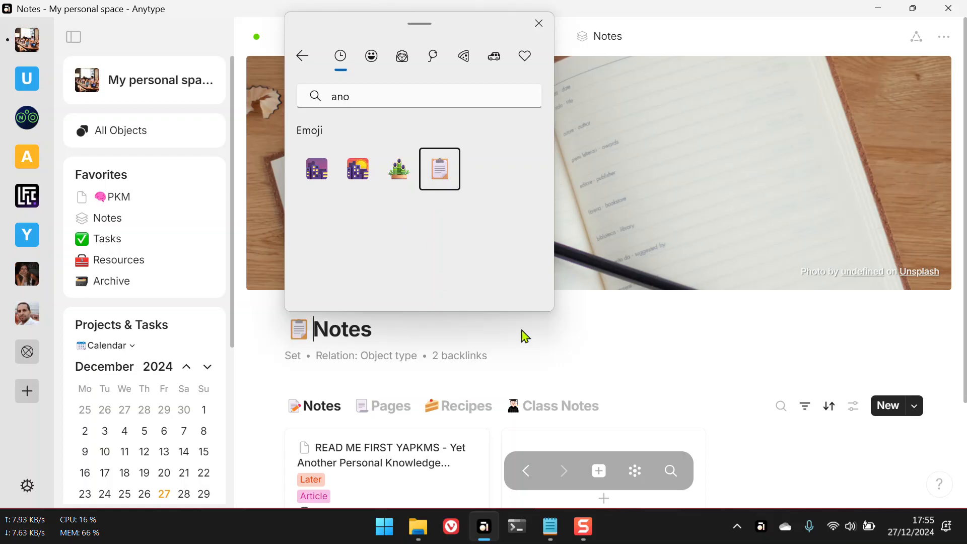
{"action": "left_click", "coordinate": [481, 328]}
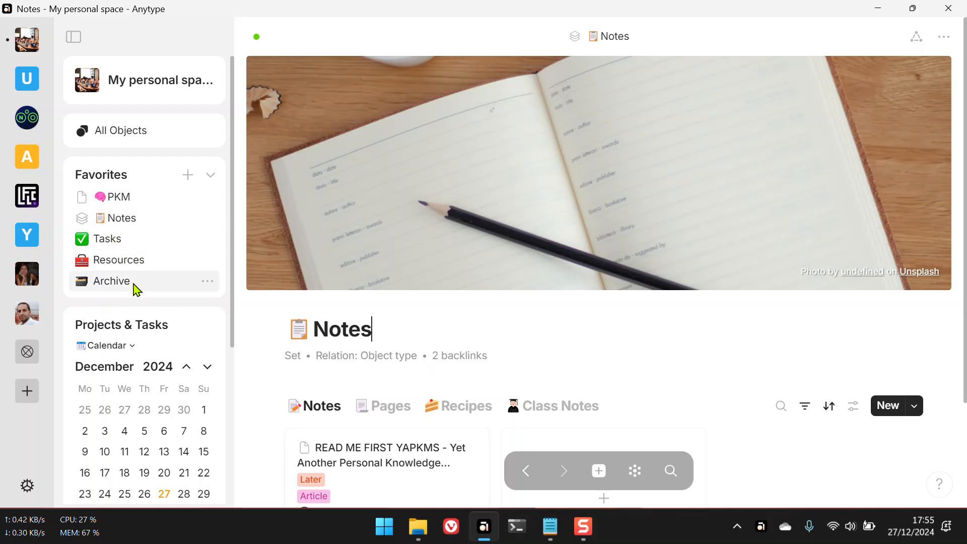
Step: Review the Notes set, then open the Bookmark type from All Objects, inspect its Untitled template, and close it
{"action": "scroll", "coordinate": [538, 356], "scroll_direction": "down", "scroll_amount": 2}
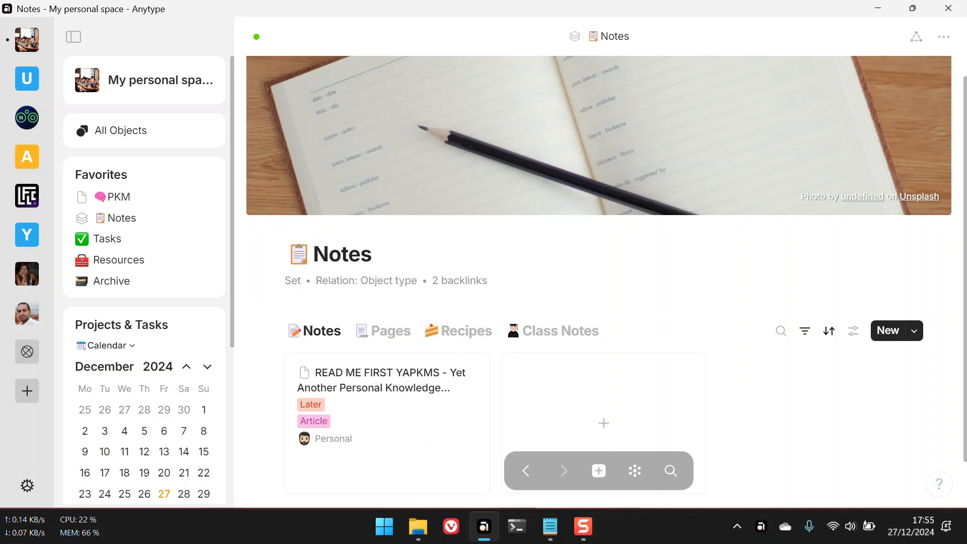
{"action": "left_click", "coordinate": [114, 142]}
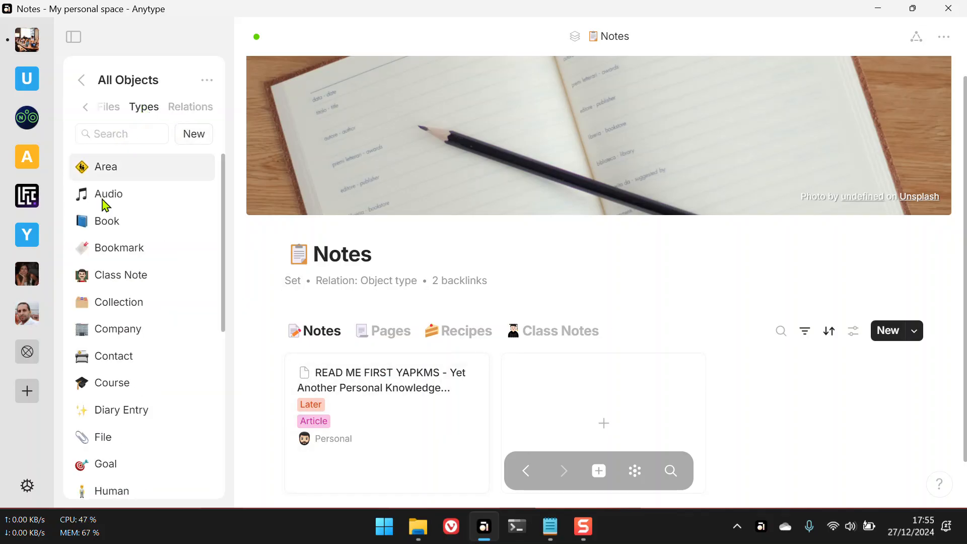
{"action": "left_click", "coordinate": [117, 255]}
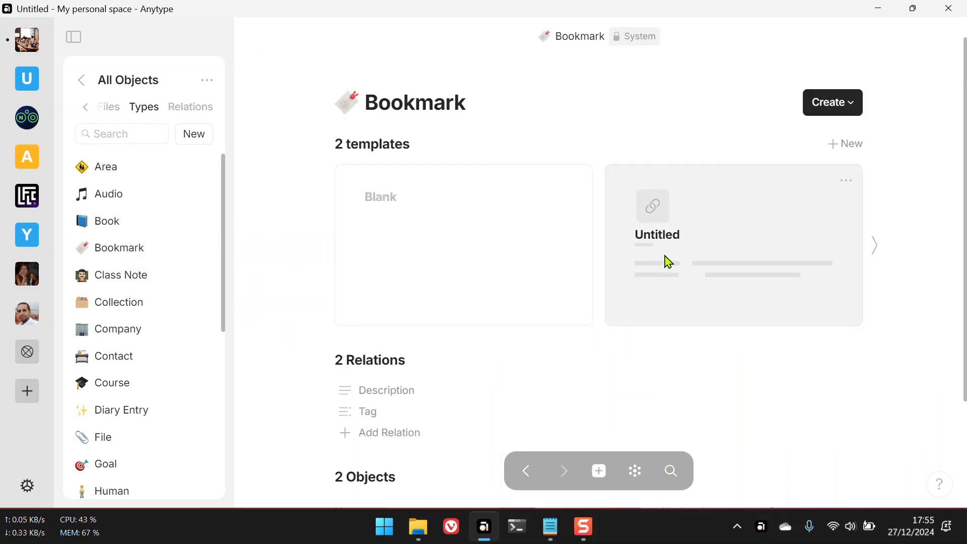
{"action": "left_click", "coordinate": [667, 260]}
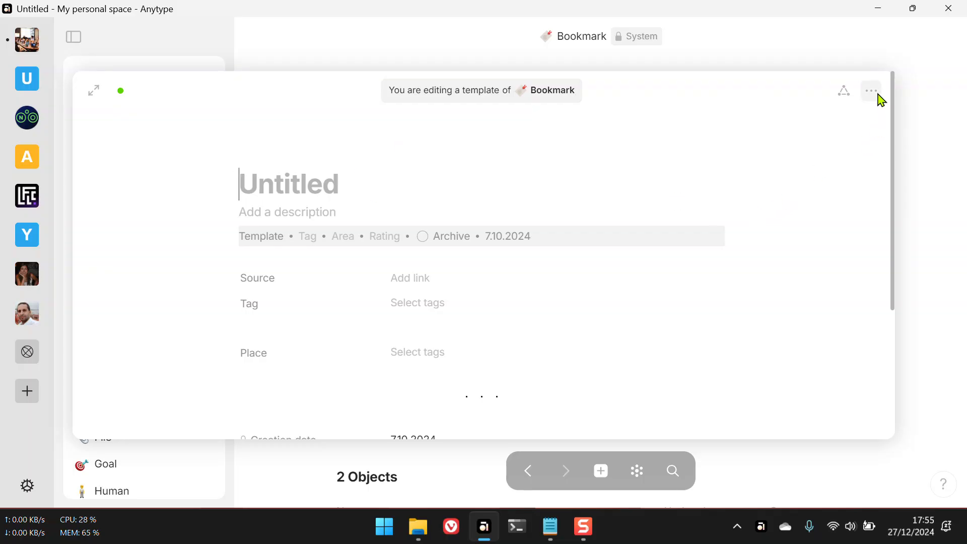
{"action": "left_click", "coordinate": [916, 161]}
{"action": "mouse_move", "coordinate": [600, 470]}
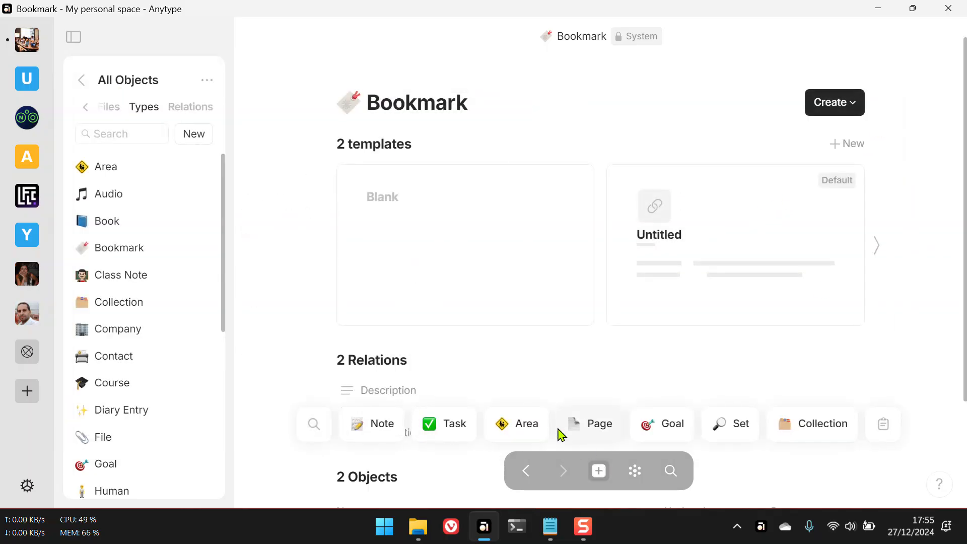
Step: Create a note with the test text "dfasdfds", clear the text, and move the note to the bin
{"action": "left_click", "coordinate": [375, 437]}
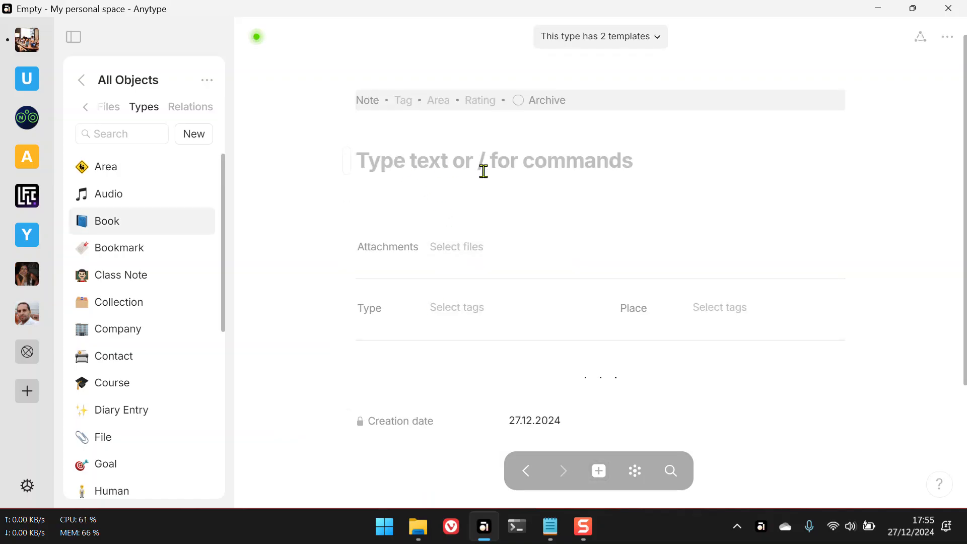
{"action": "type", "text": "dfasdfds"}
{"action": "left_click_drag", "start_coordinate": [459, 160], "coordinate": [323, 174]}
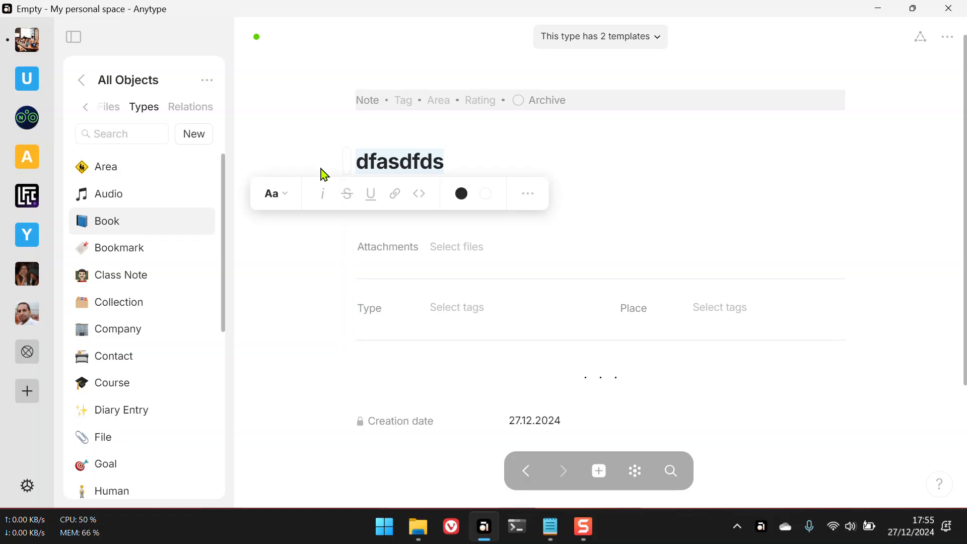
{"action": "key", "text": "BackSpace"}
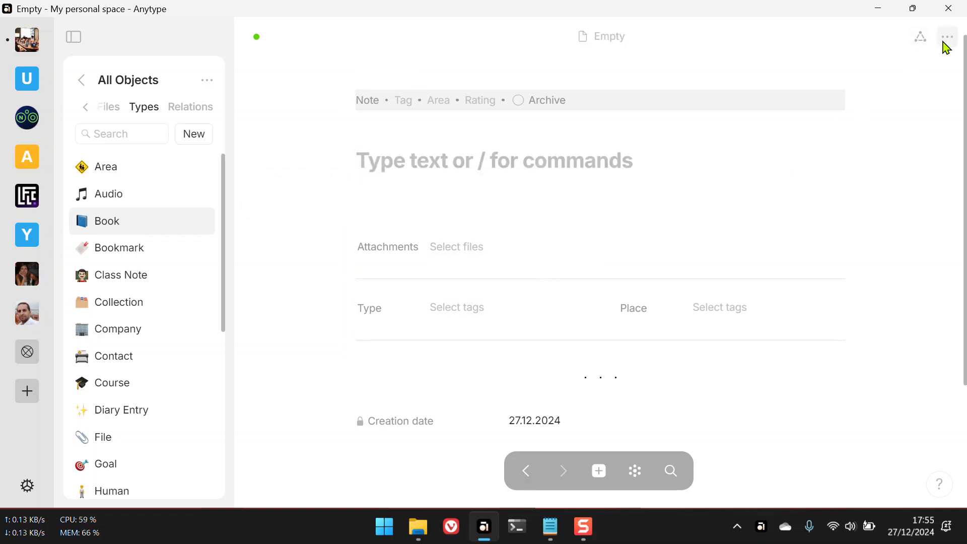
{"action": "left_click", "coordinate": [945, 45]}
{"action": "left_click", "coordinate": [805, 282]}
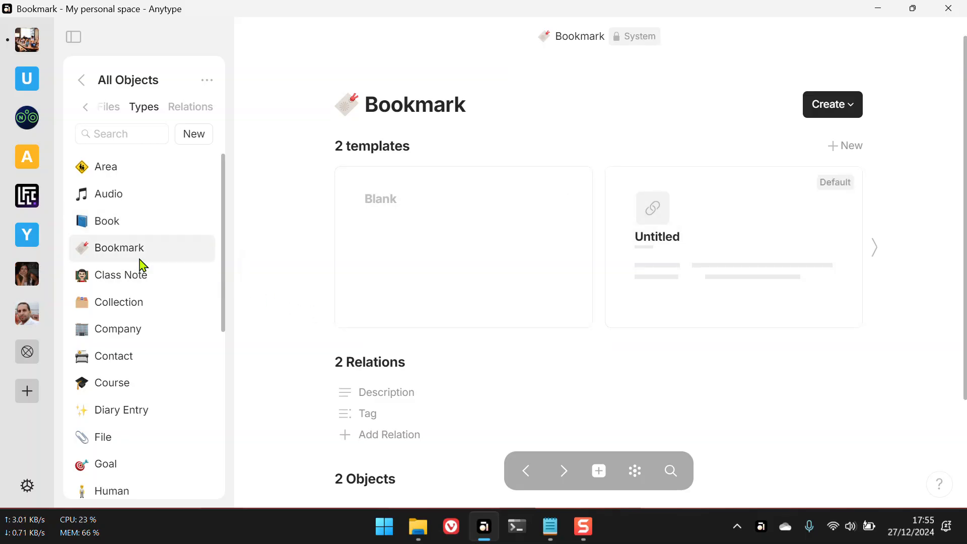
Step: Leave the All Objects list, open the PKM page from Favorites, and hide the sidebar
{"action": "left_click", "coordinate": [82, 81]}
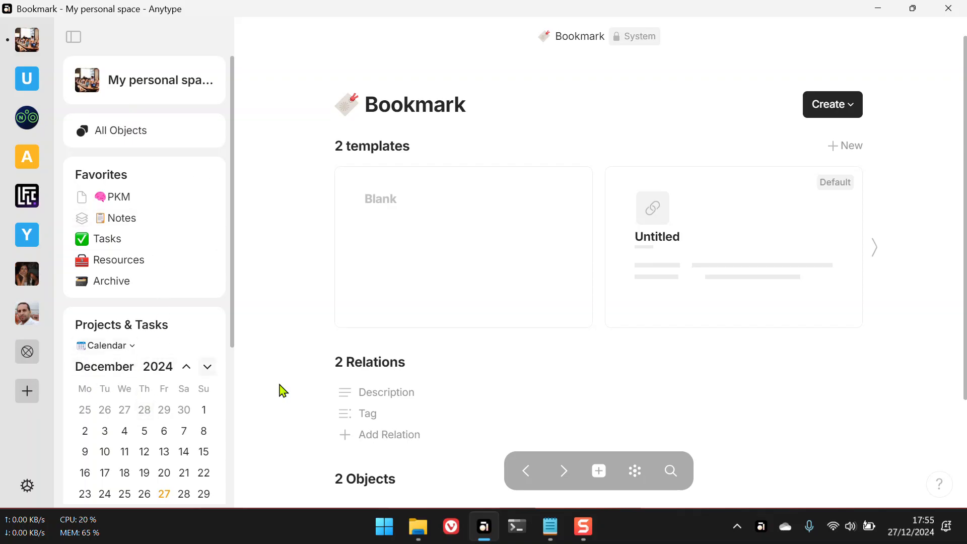
{"action": "left_click", "coordinate": [118, 192]}
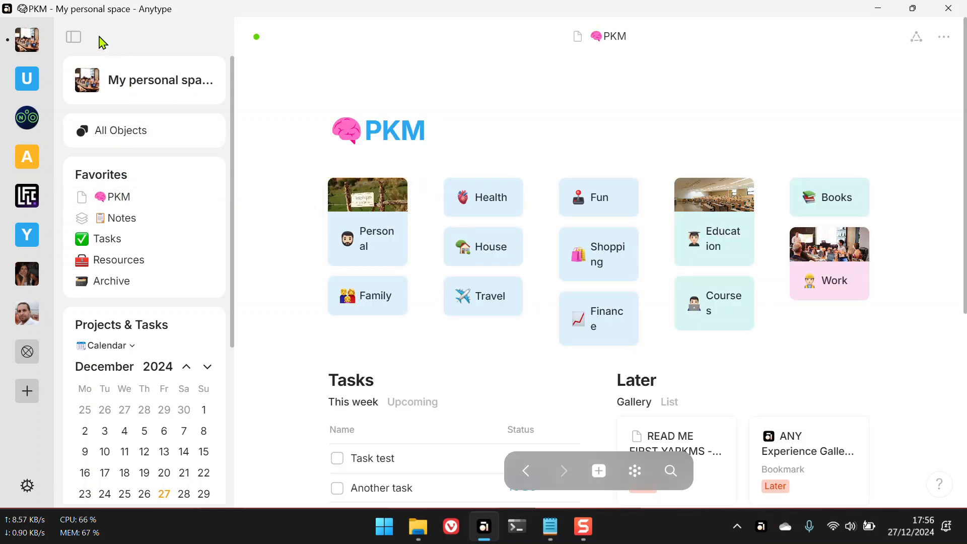
{"action": "left_click", "coordinate": [74, 37]}
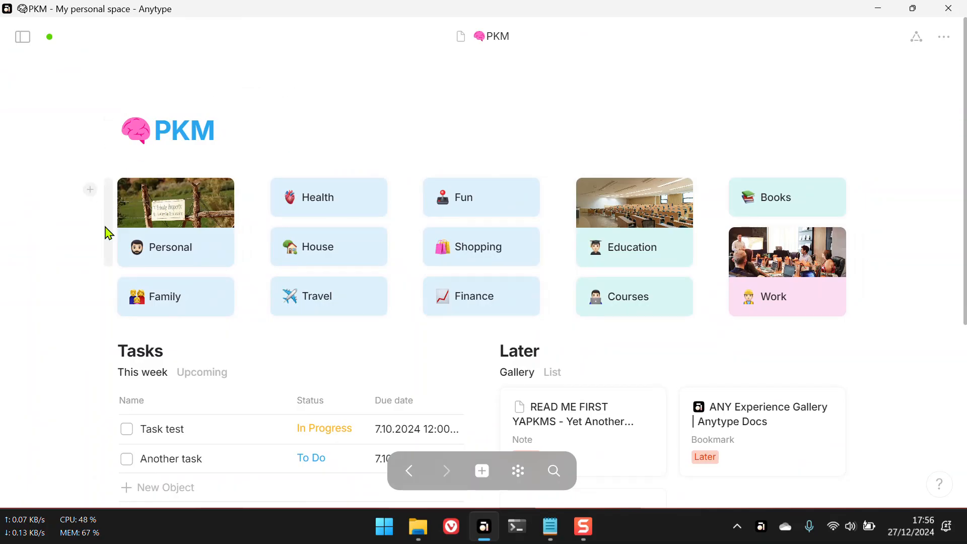
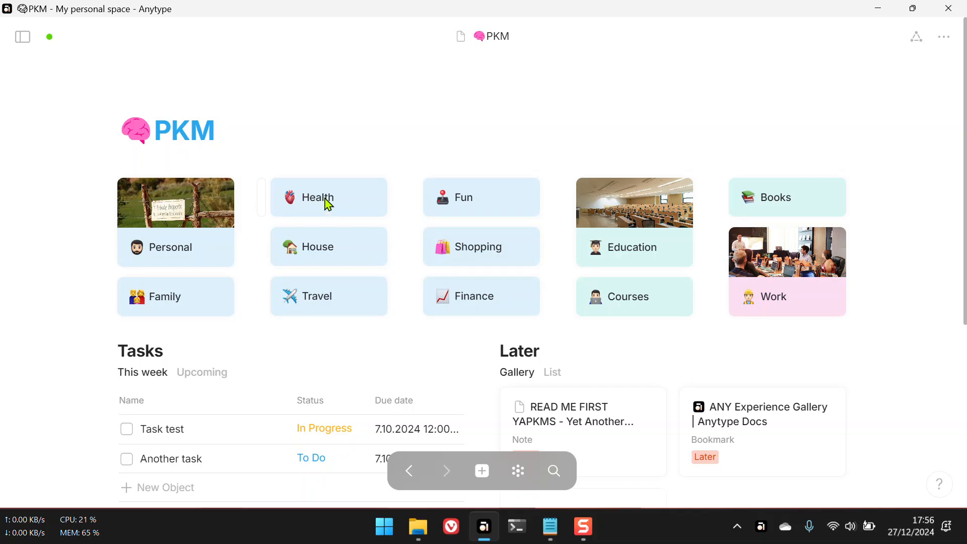
Step: View the Health area and the Work area's Bookmarks and Tasks database views, then return to the PKM page
{"action": "left_click", "coordinate": [327, 201]}
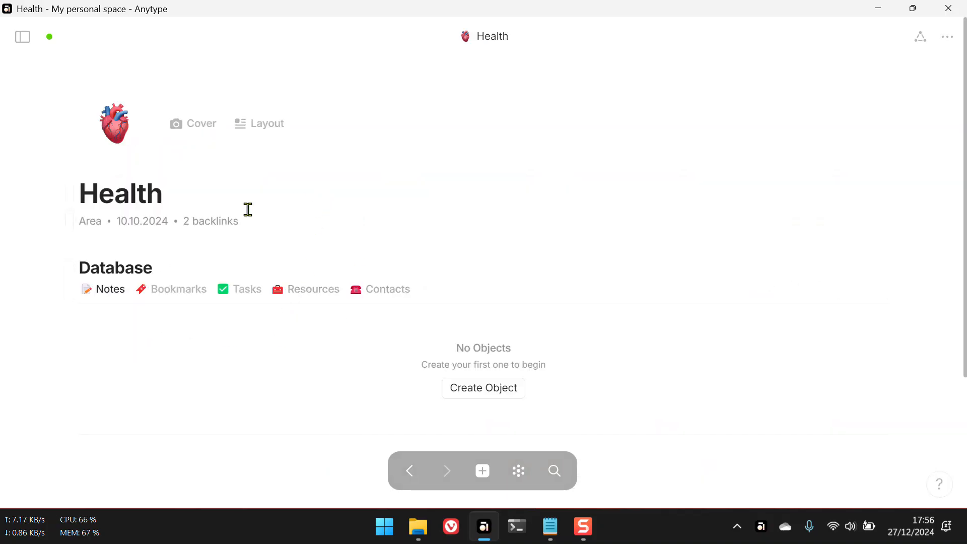
{"action": "key", "text": "alt+Left"}
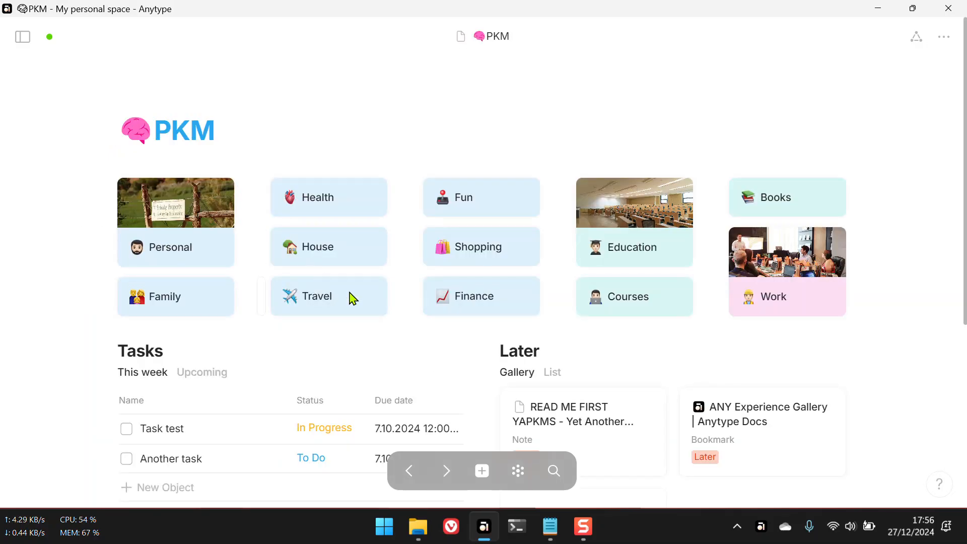
{"action": "left_click", "coordinate": [779, 298]}
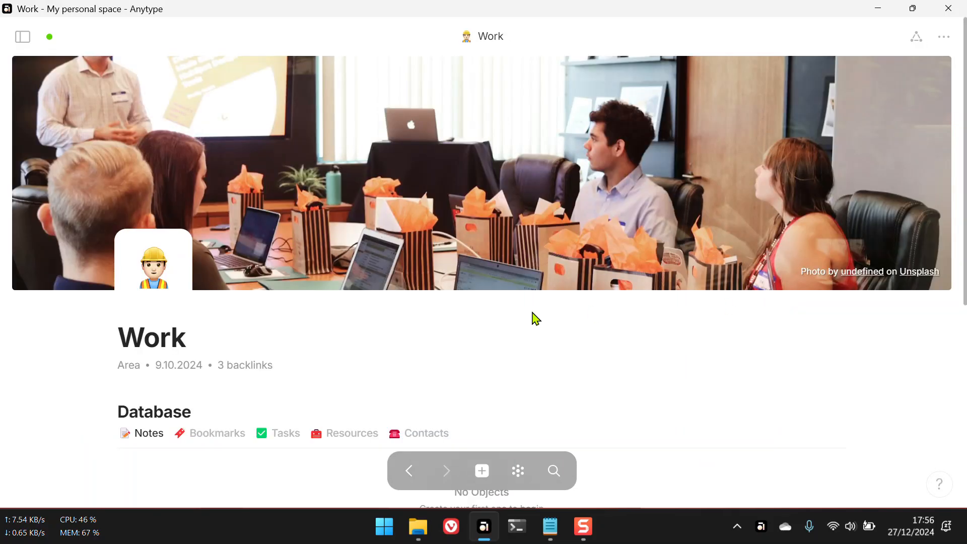
{"action": "scroll", "coordinate": [503, 318], "scroll_direction": "down", "scroll_amount": 5}
{"action": "left_click", "coordinate": [214, 133]}
{"action": "left_click", "coordinate": [287, 136]}
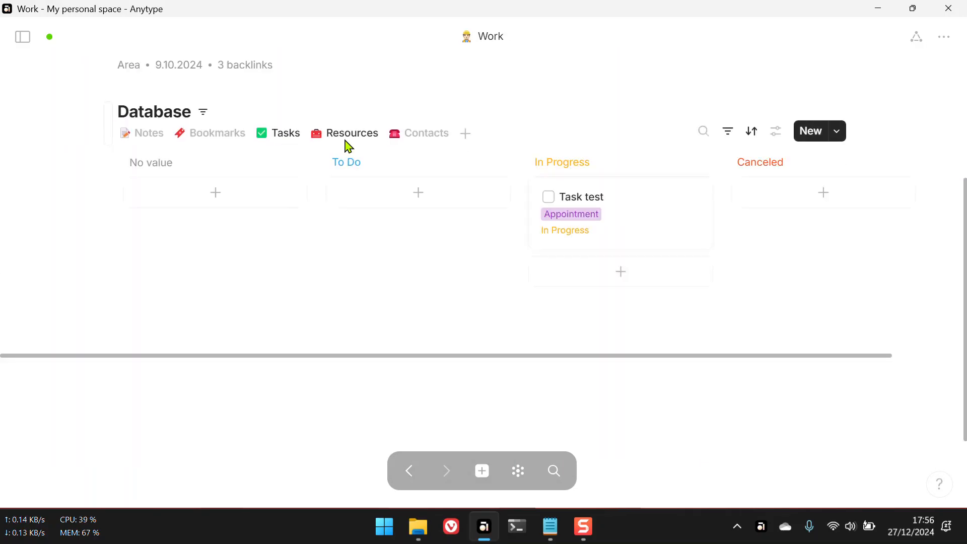
{"action": "scroll", "coordinate": [625, 229], "scroll_direction": "up", "scroll_amount": 3}
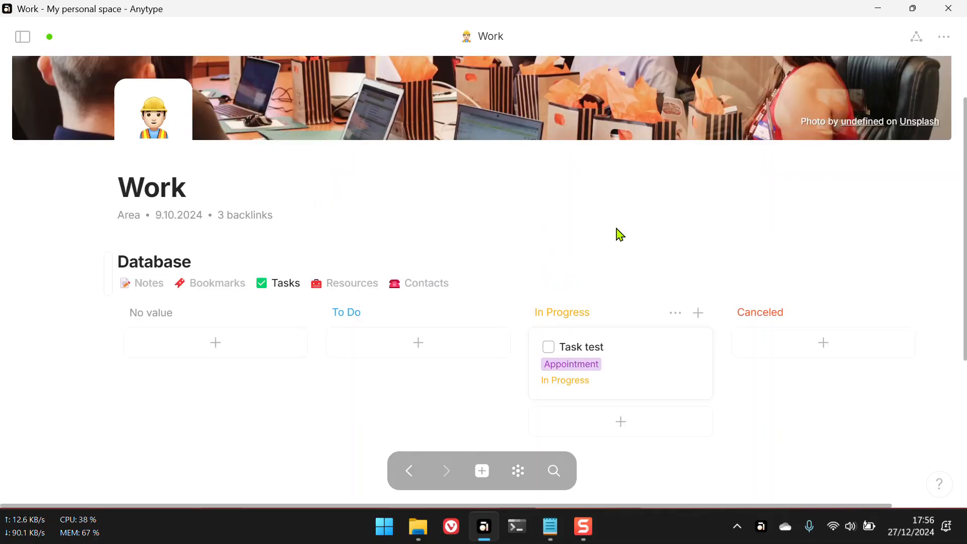
{"action": "key", "text": "alt+Left"}
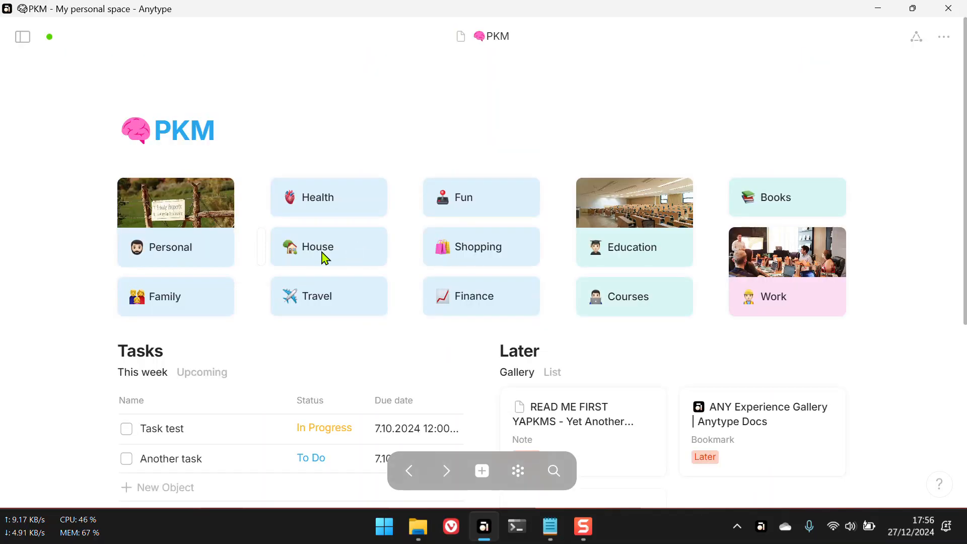
Step: Examine the PKM page from its area cards to the Tasks and Later sections
{"action": "scroll", "coordinate": [61, 340], "scroll_direction": "down", "scroll_amount": 3}
{"action": "scroll", "coordinate": [75, 319], "scroll_direction": "up", "scroll_amount": 3}
{"action": "scroll", "coordinate": [76, 319], "scroll_direction": "down", "scroll_amount": 2}
{"action": "scroll", "coordinate": [289, 221], "scroll_direction": "down", "scroll_amount": 2}
{"action": "scroll", "coordinate": [326, 274], "scroll_direction": "down", "scroll_amount": 3}
{"action": "scroll", "coordinate": [325, 275], "scroll_direction": "up", "scroll_amount": 5}
{"action": "scroll", "coordinate": [453, 385], "scroll_direction": "down", "scroll_amount": 2}
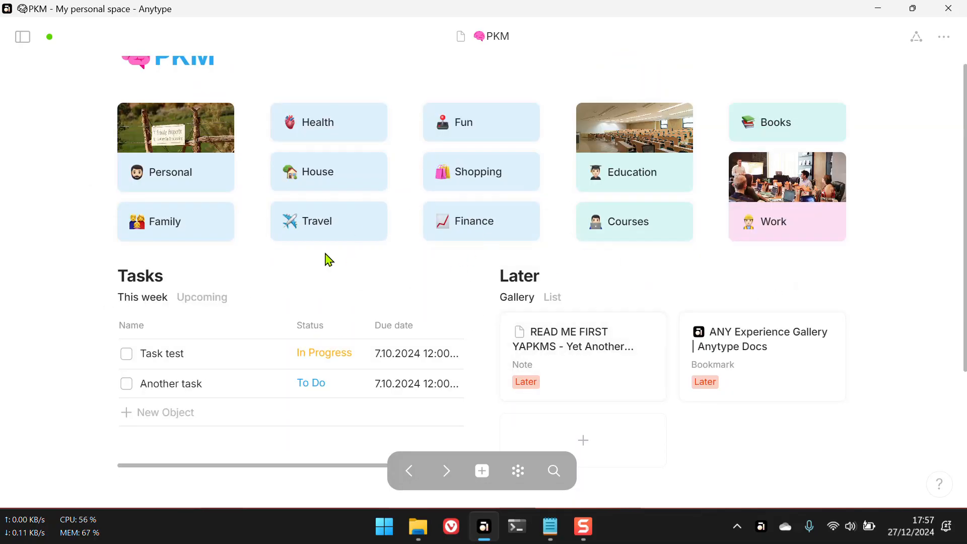
{"action": "scroll", "coordinate": [317, 260], "scroll_direction": "down", "scroll_amount": 5}
{"action": "scroll", "coordinate": [352, 292], "scroll_direction": "up", "scroll_amount": 6}
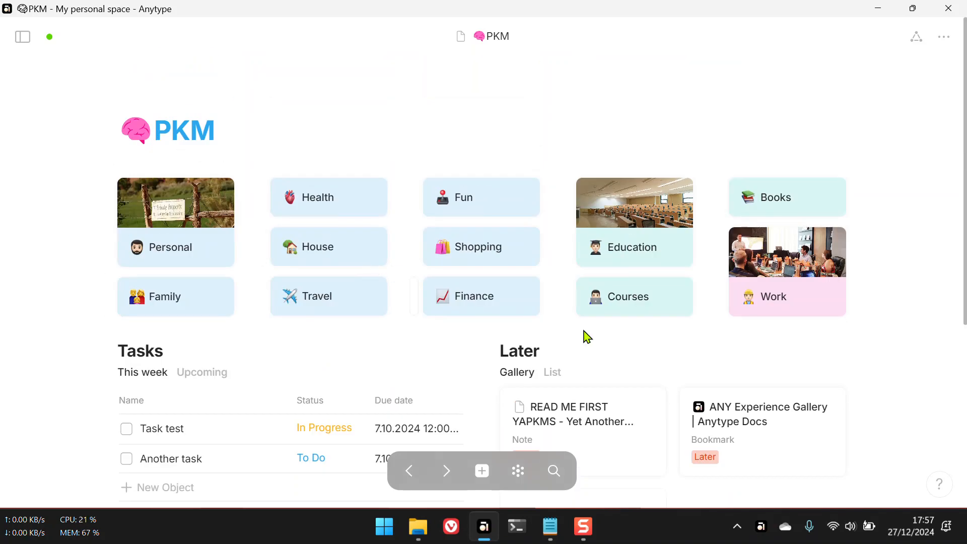
{"action": "scroll", "coordinate": [332, 301], "scroll_direction": "down", "scroll_amount": 5}
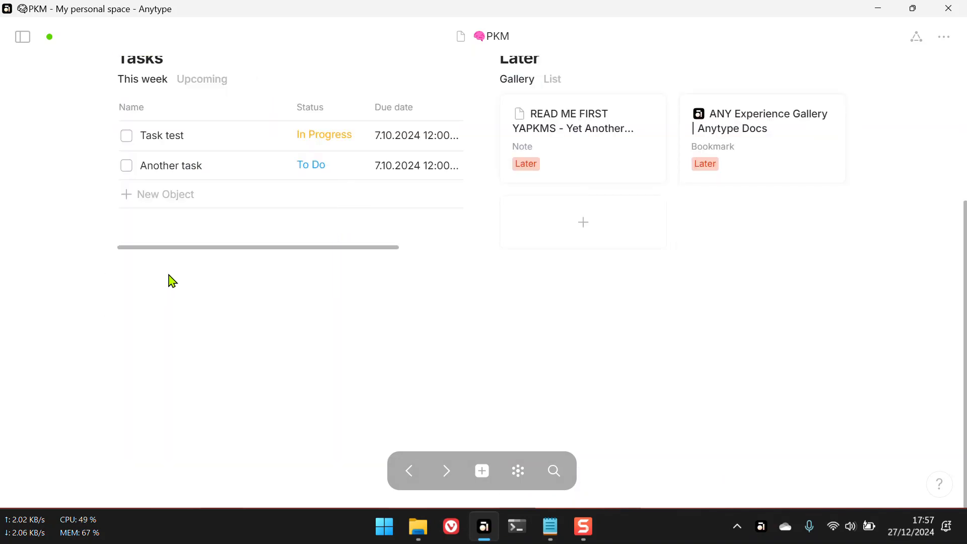
{"action": "scroll", "coordinate": [206, 290], "scroll_direction": "up", "scroll_amount": 5}
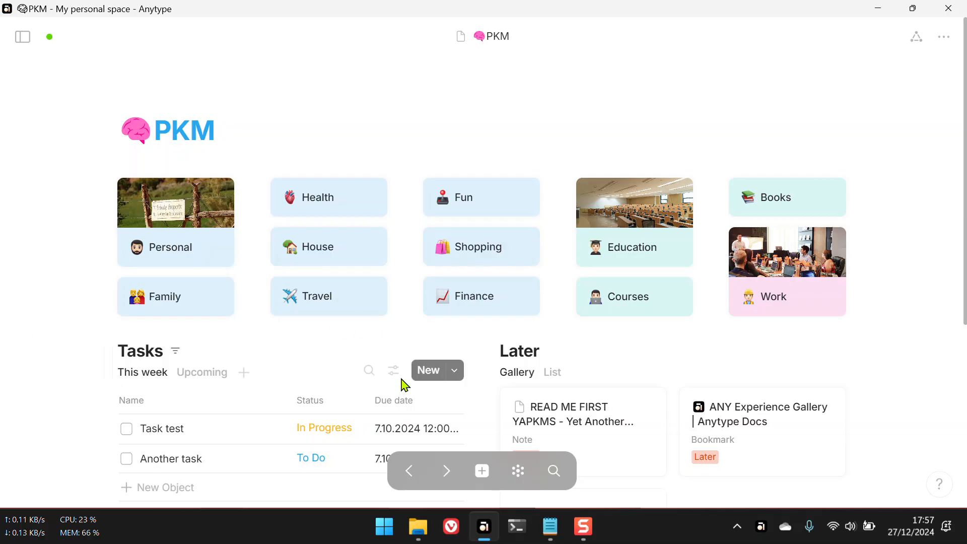
{"action": "mouse_move", "coordinate": [455, 357]}
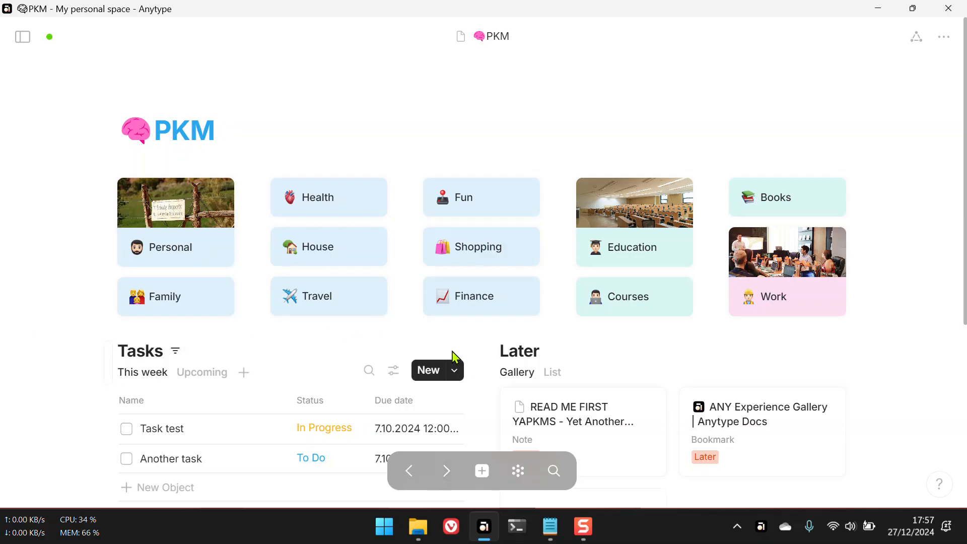
Step: Create a Task object with quick capture, check its template layout, and move it to the bin
{"action": "left_click", "coordinate": [482, 473]}
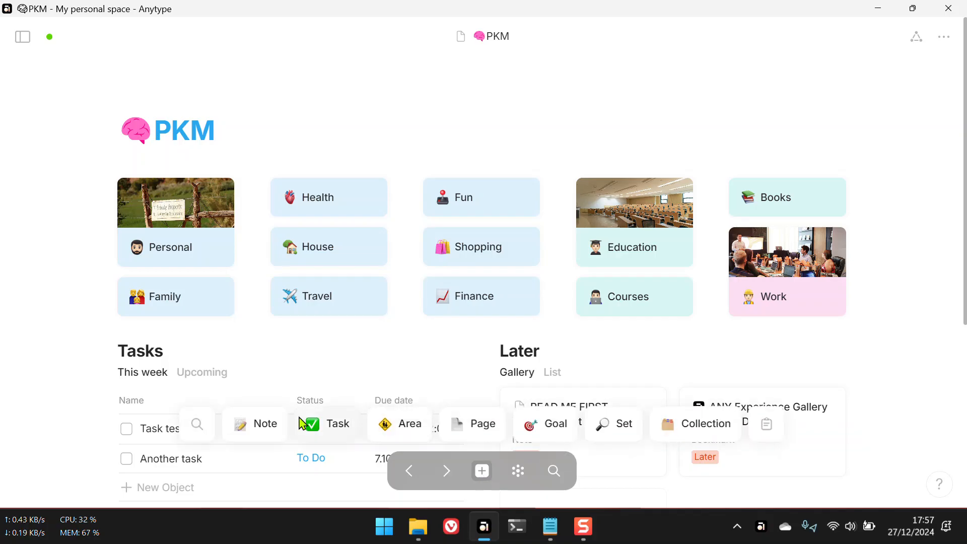
{"action": "left_click", "coordinate": [325, 431]}
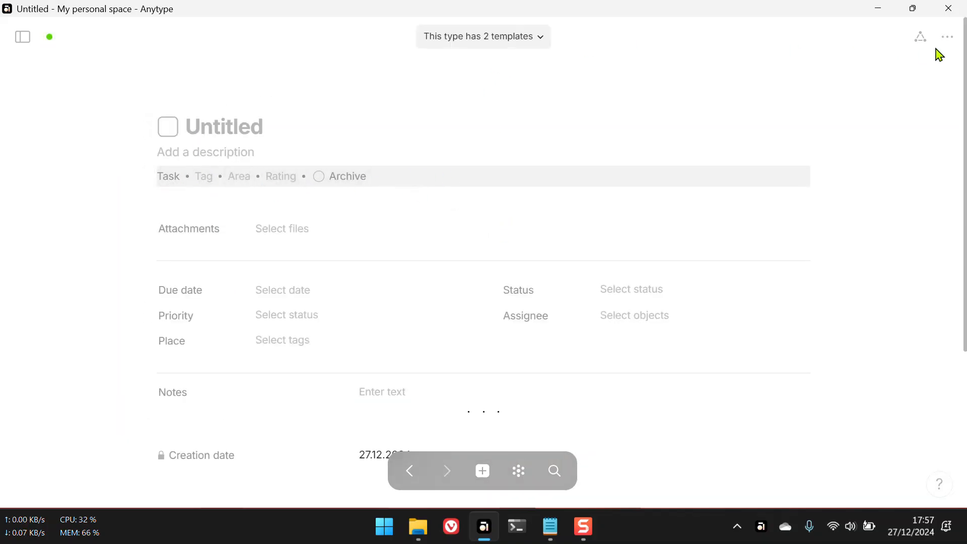
{"action": "left_click", "coordinate": [948, 38]}
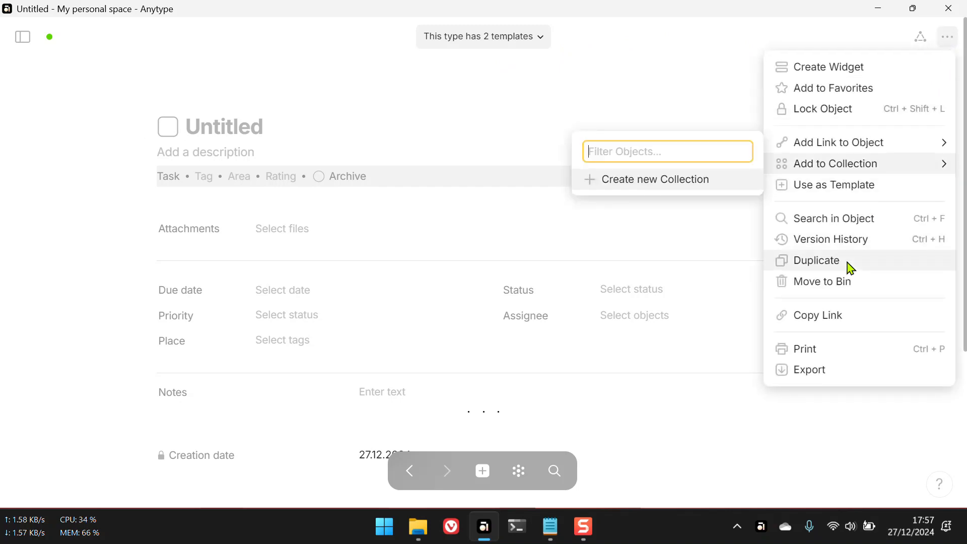
{"action": "left_click", "coordinate": [841, 316]}
Step: Create a Bookmark object from the full object type list and apply its Untitled template
{"action": "mouse_move", "coordinate": [480, 473]}
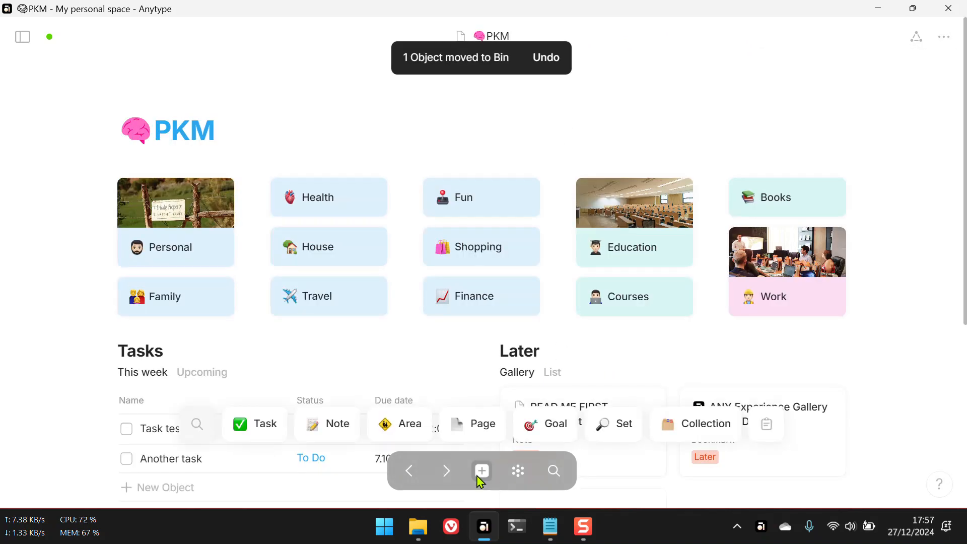
{"action": "left_click", "coordinate": [197, 429]}
{"action": "scroll", "coordinate": [504, 352], "scroll_direction": "down", "scroll_amount": 2}
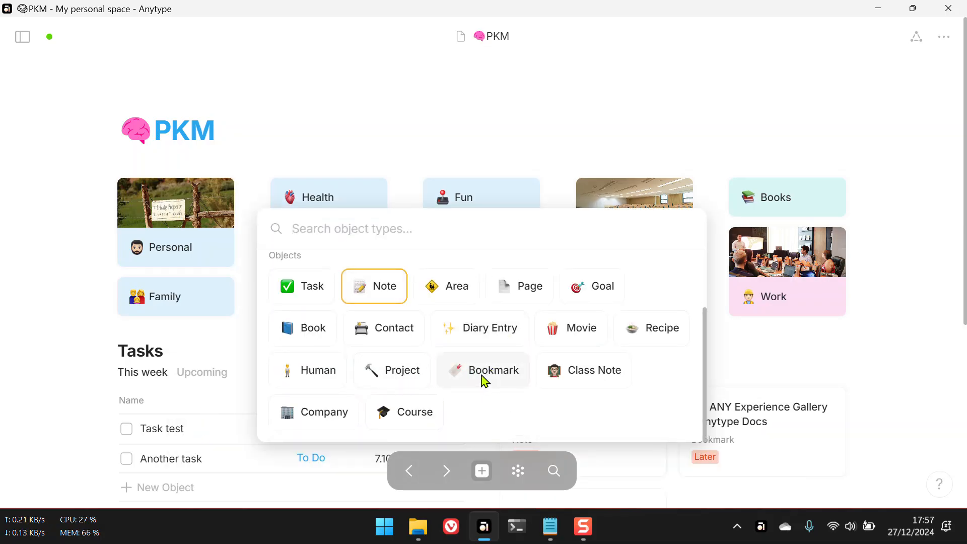
{"action": "left_click", "coordinate": [482, 378]}
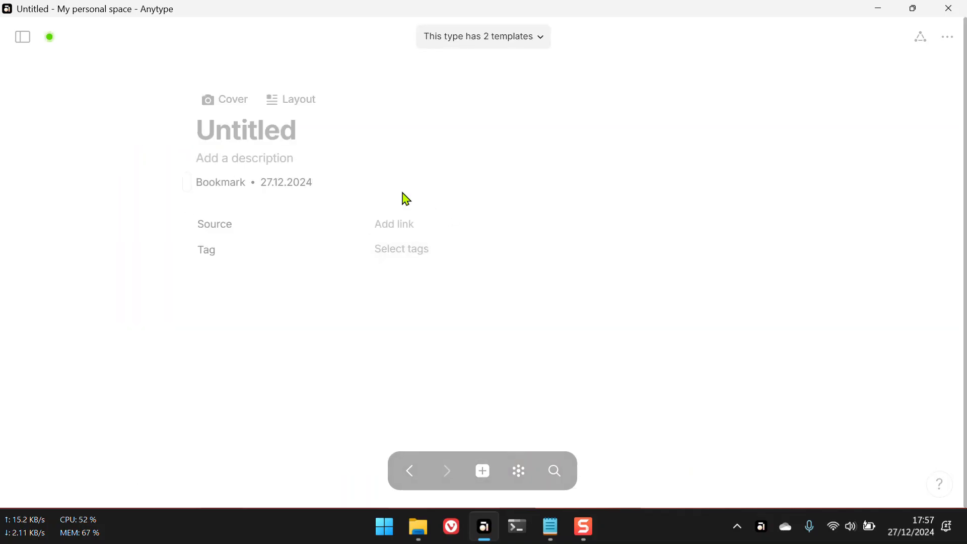
{"action": "left_click", "coordinate": [542, 42]}
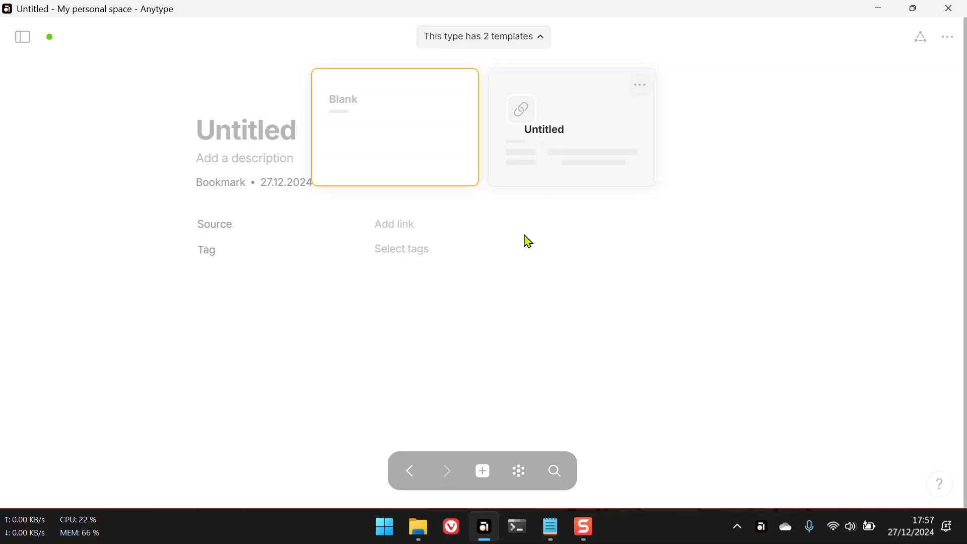
{"action": "left_click", "coordinate": [503, 334]}
{"action": "left_click", "coordinate": [499, 47]}
{"action": "left_click", "coordinate": [562, 134]}
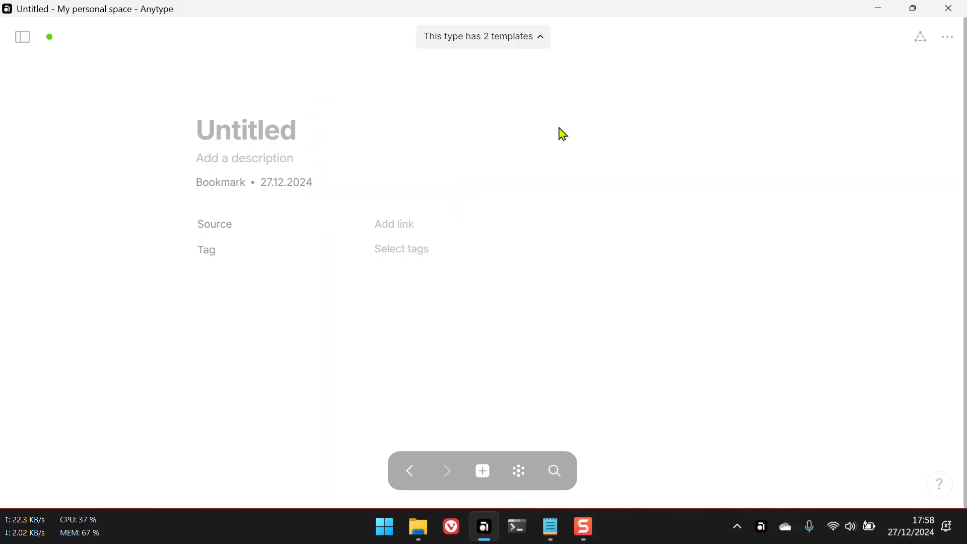
Step: Set the bookmark's source to google.com, reload its details from the source, and move the bookmark to the bin
{"action": "left_click", "coordinate": [421, 225]}
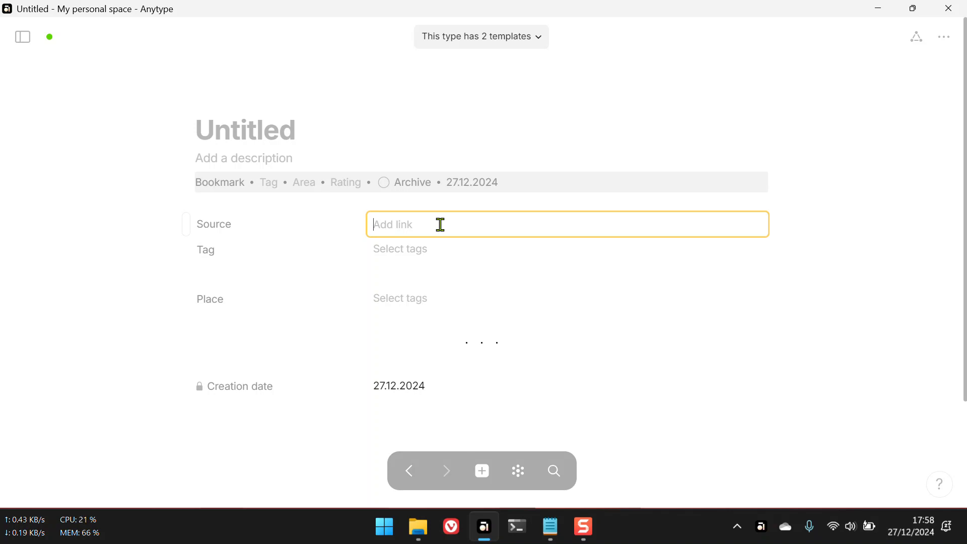
{"action": "type", "text": "google.com"}
{"action": "left_click", "coordinate": [442, 222]}
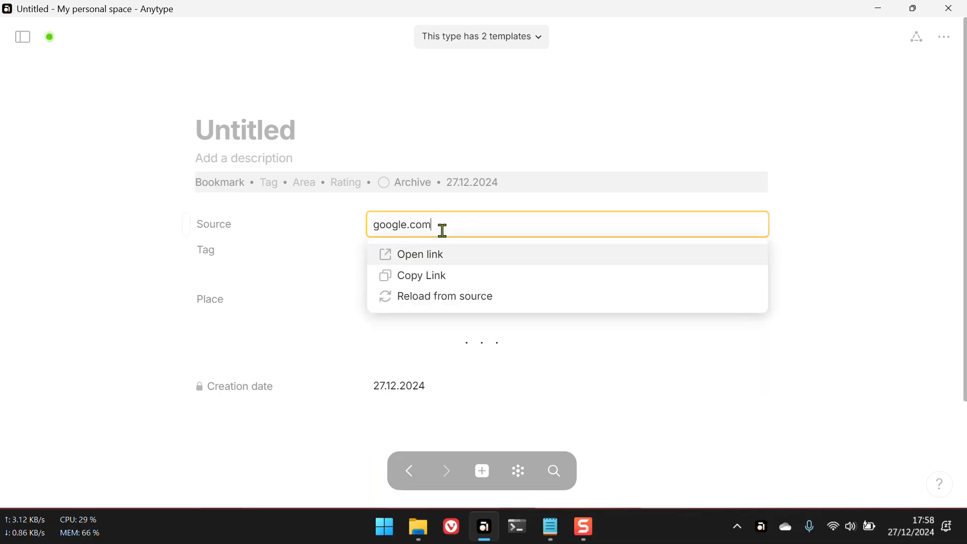
{"action": "left_click", "coordinate": [420, 301]}
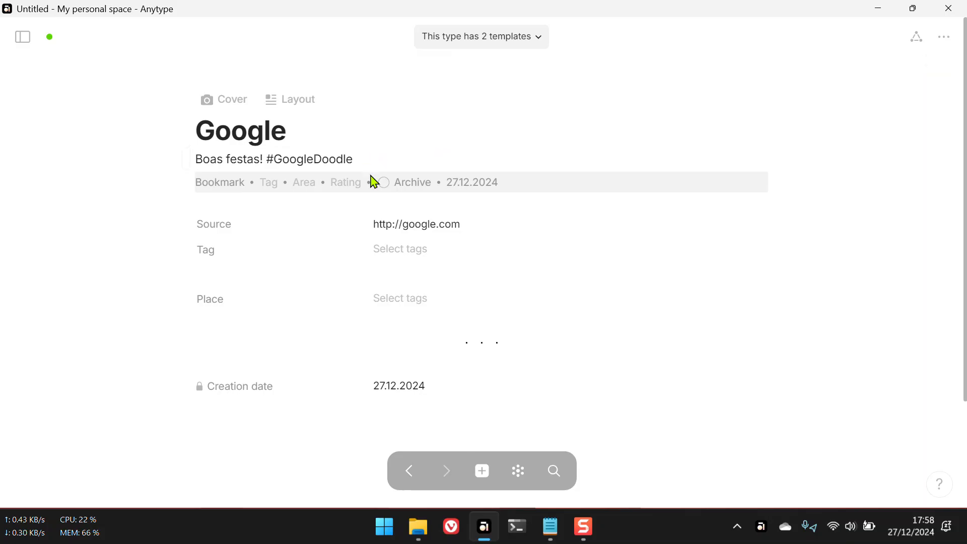
{"action": "left_click", "coordinate": [944, 37]}
{"action": "left_click", "coordinate": [833, 280]}
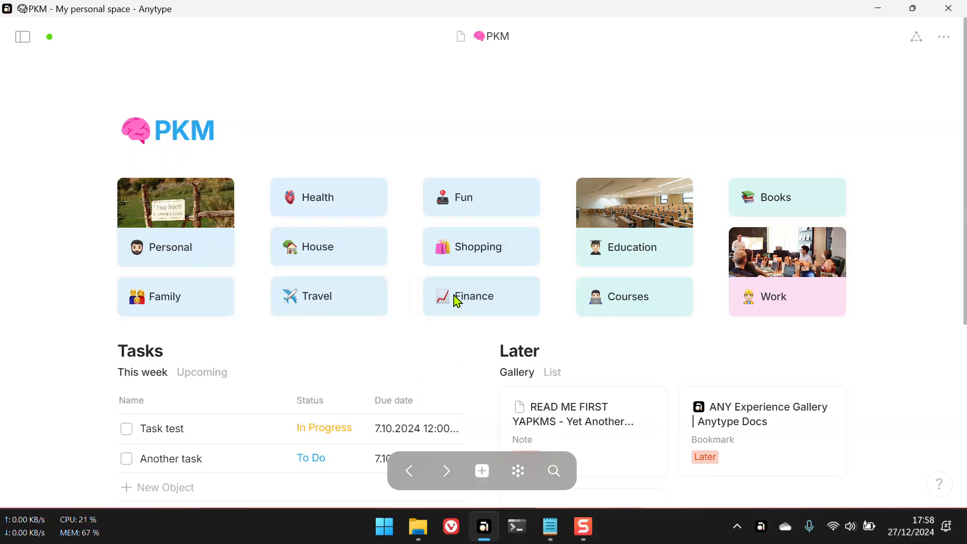
Step: Open the READ ME FIRST YAPKMS note from the Later section as a full page and go to its Editing Areas section
{"action": "scroll", "coordinate": [493, 269], "scroll_direction": "down", "scroll_amount": 3}
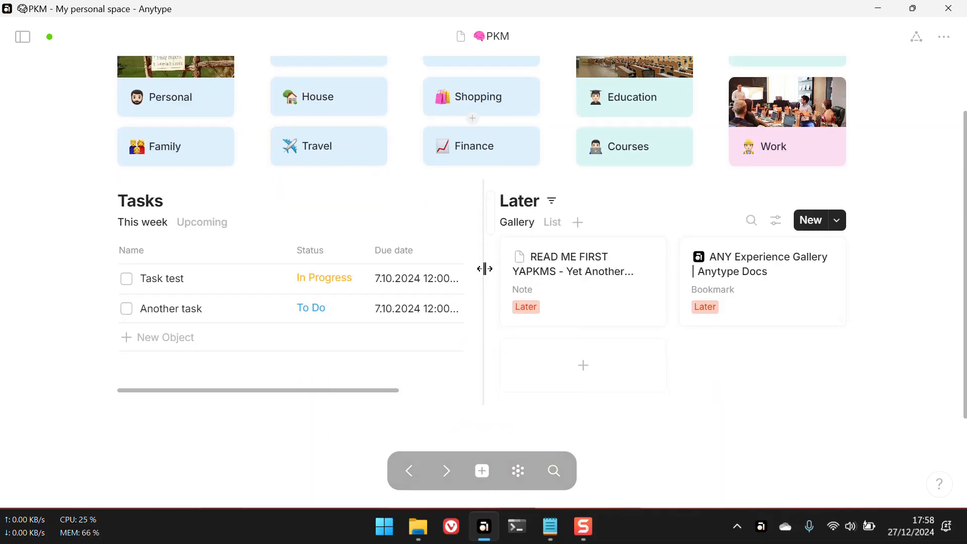
{"action": "scroll", "coordinate": [486, 268], "scroll_direction": "up", "scroll_amount": 3}
{"action": "left_click", "coordinate": [618, 429]}
{"action": "scroll", "coordinate": [442, 264], "scroll_direction": "down", "scroll_amount": 10}
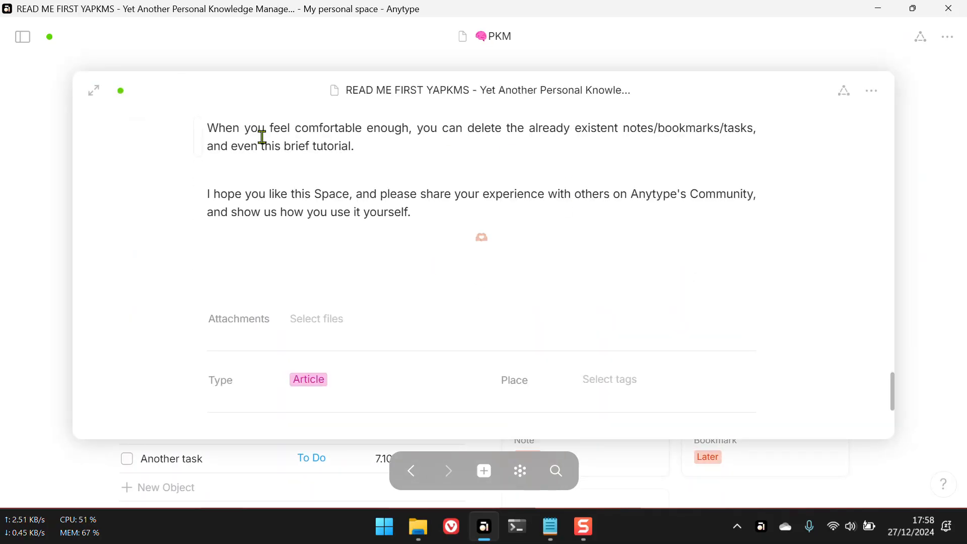
{"action": "left_click", "coordinate": [93, 89]}
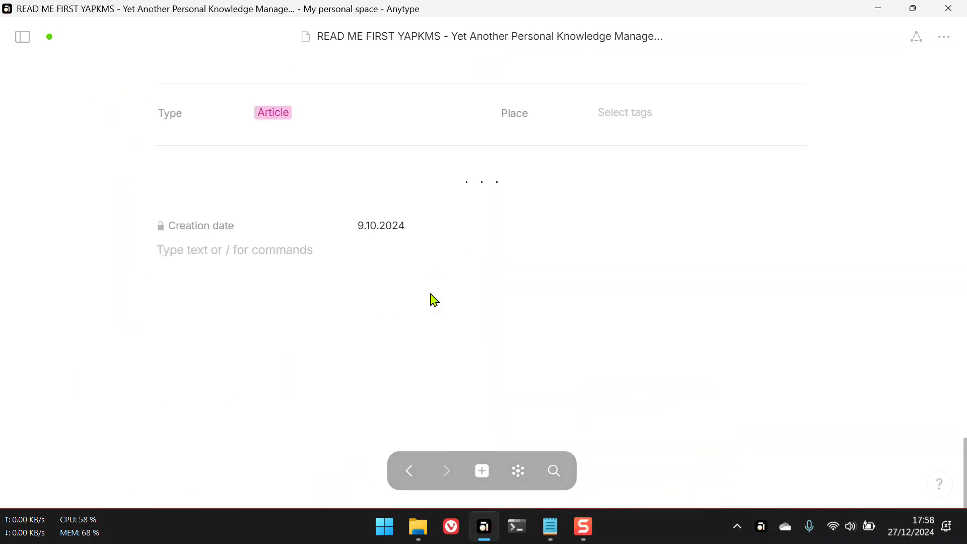
{"action": "scroll", "coordinate": [431, 292], "scroll_direction": "up", "scroll_amount": 8}
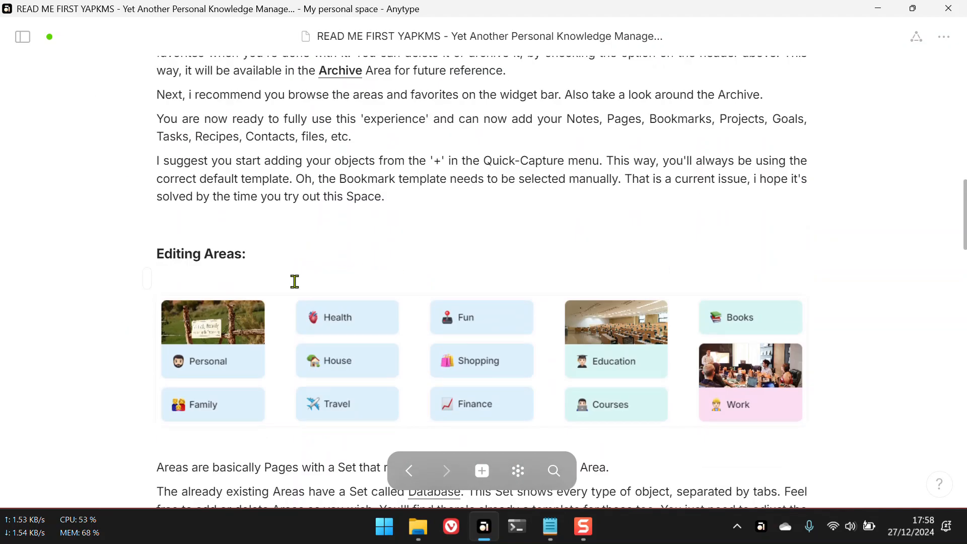
Step: Open the Database set linked in the note's Editing Areas section and look over its object type views
{"action": "scroll", "coordinate": [294, 280], "scroll_direction": "down", "scroll_amount": 3}
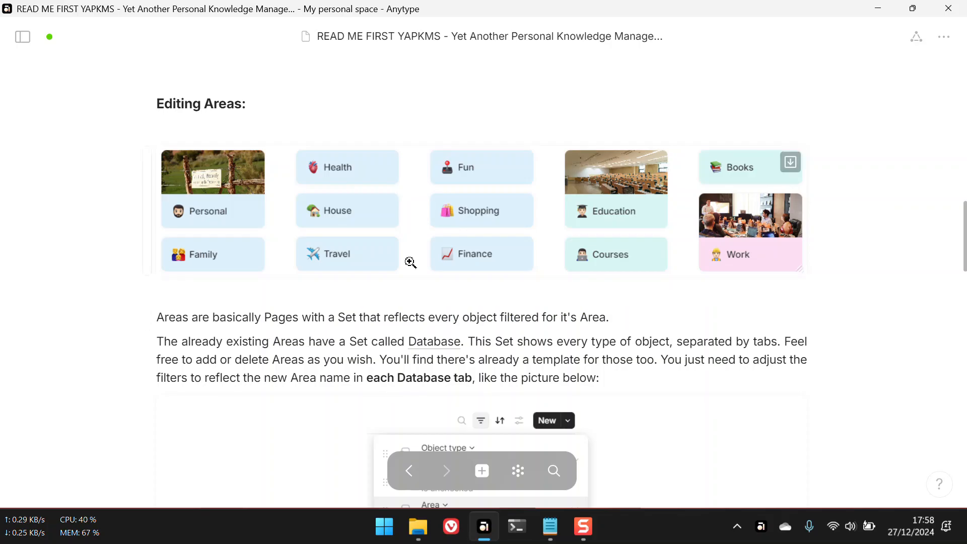
{"action": "mouse_move", "coordinate": [427, 345]}
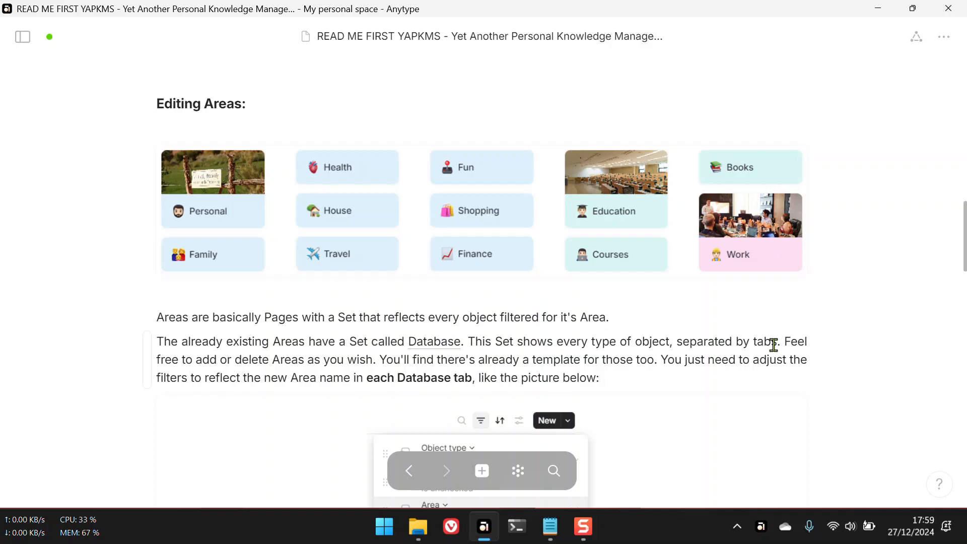
{"action": "left_click", "coordinate": [429, 343]}
{"action": "scroll", "coordinate": [427, 339], "scroll_direction": "down", "scroll_amount": 2}
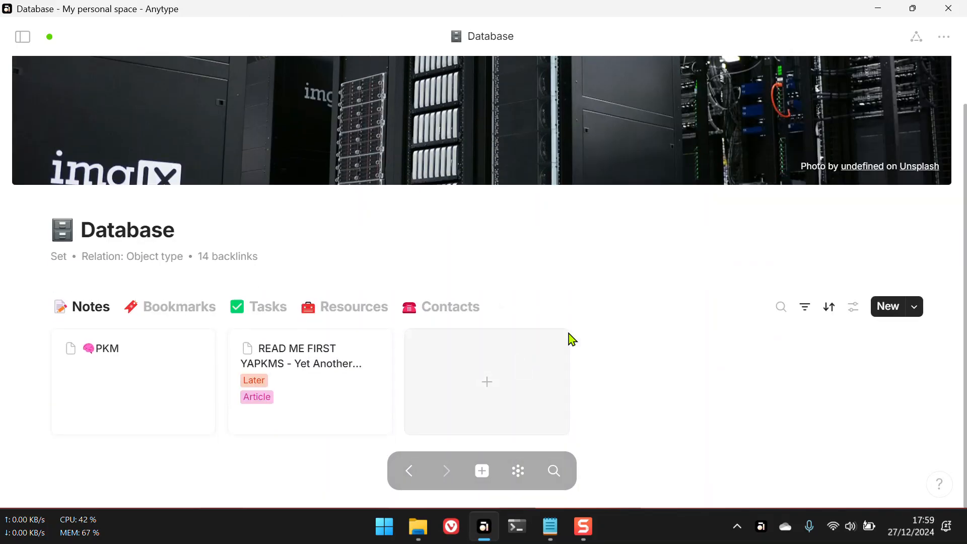
{"action": "scroll", "coordinate": [328, 230], "scroll_direction": "up", "scroll_amount": 2}
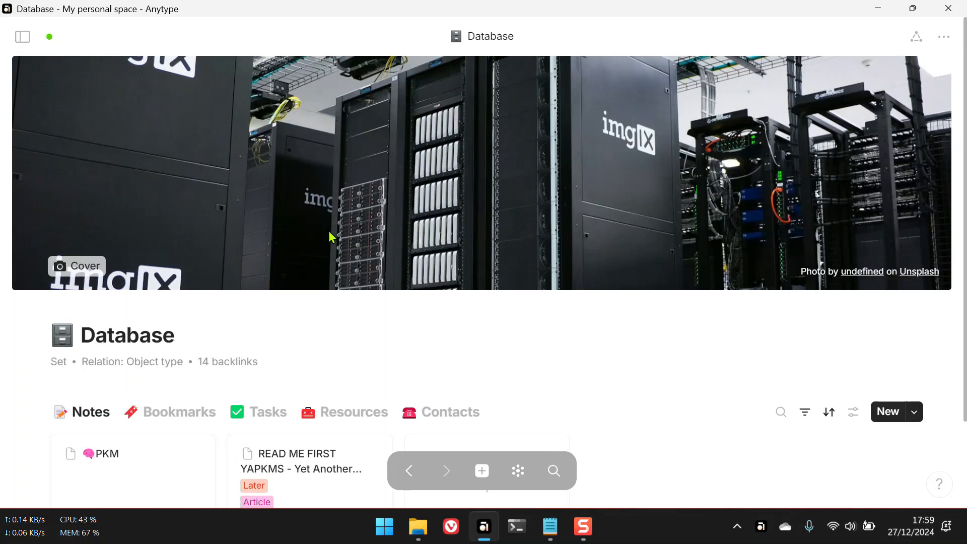
Step: Return to the READ ME FIRST YAPKMS note and find its Editing Areas section again
{"action": "left_click", "coordinate": [409, 470]}
{"action": "scroll", "coordinate": [468, 334], "scroll_direction": "up", "scroll_amount": 7}
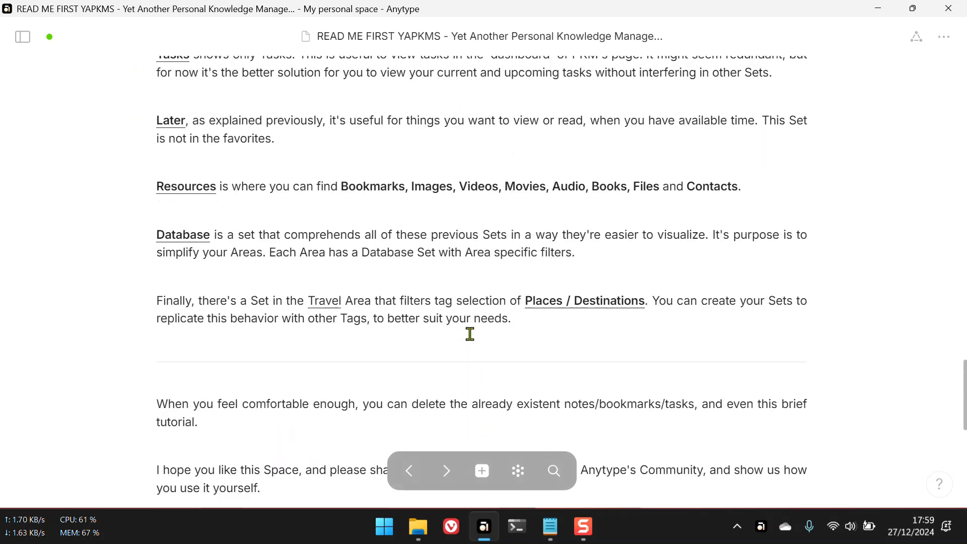
{"action": "scroll", "coordinate": [386, 257], "scroll_direction": "up", "scroll_amount": 11}
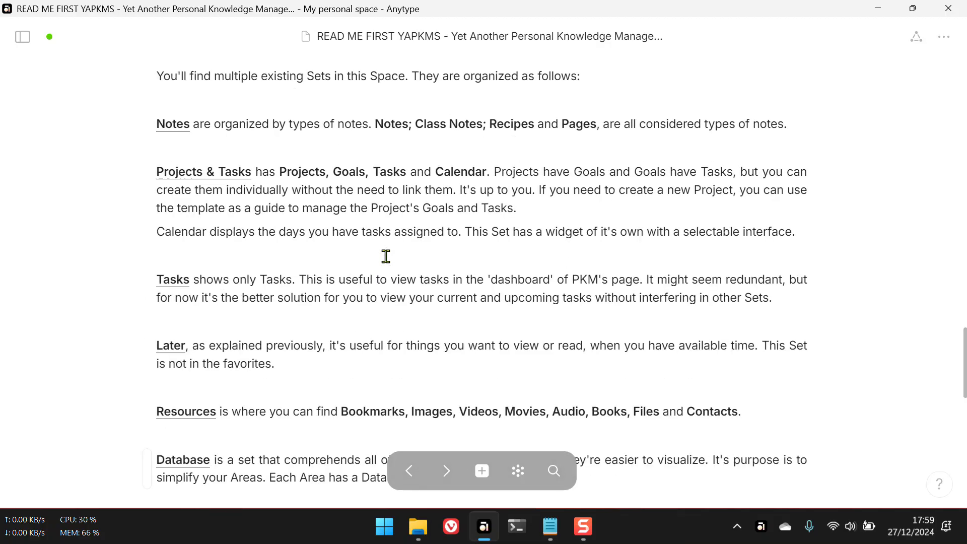
{"action": "scroll", "coordinate": [386, 256], "scroll_direction": "up", "scroll_amount": 11}
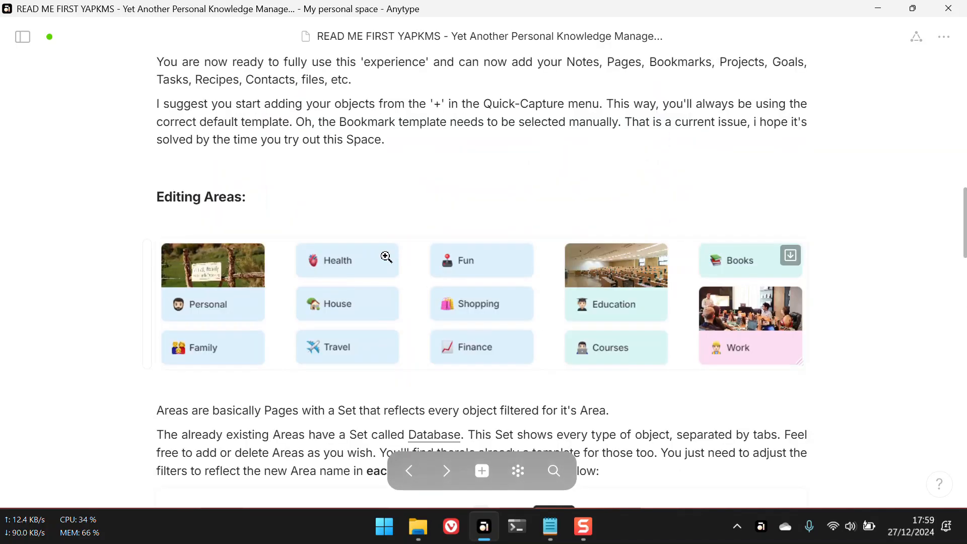
{"action": "scroll", "coordinate": [399, 328], "scroll_direction": "down", "scroll_amount": 1}
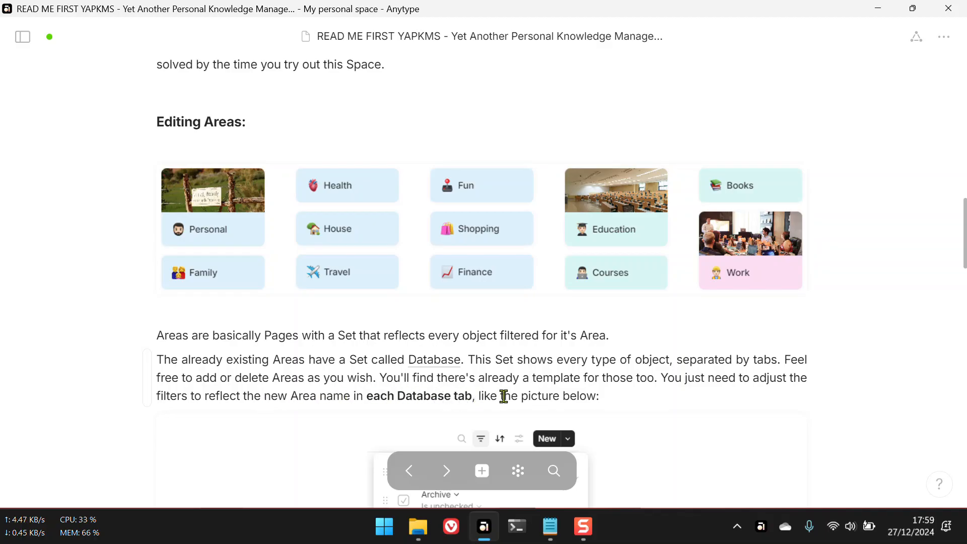
Step: Read the note's instructions on Area filters and Area groups, and its Understanding existing Sets section
{"action": "scroll", "coordinate": [619, 371], "scroll_direction": "down", "scroll_amount": 6}
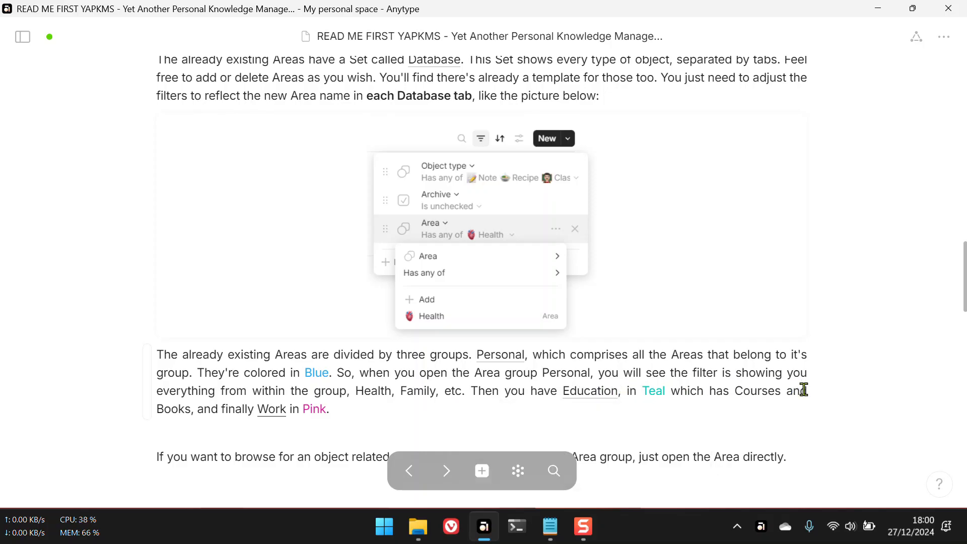
{"action": "scroll", "coordinate": [361, 396], "scroll_direction": "down", "scroll_amount": 3}
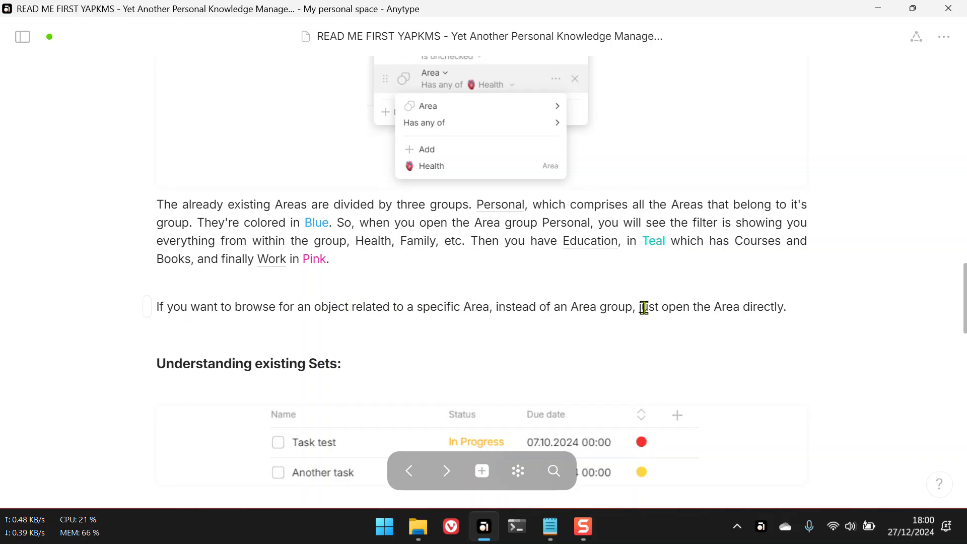
{"action": "scroll", "coordinate": [487, 290], "scroll_direction": "down", "scroll_amount": 3}
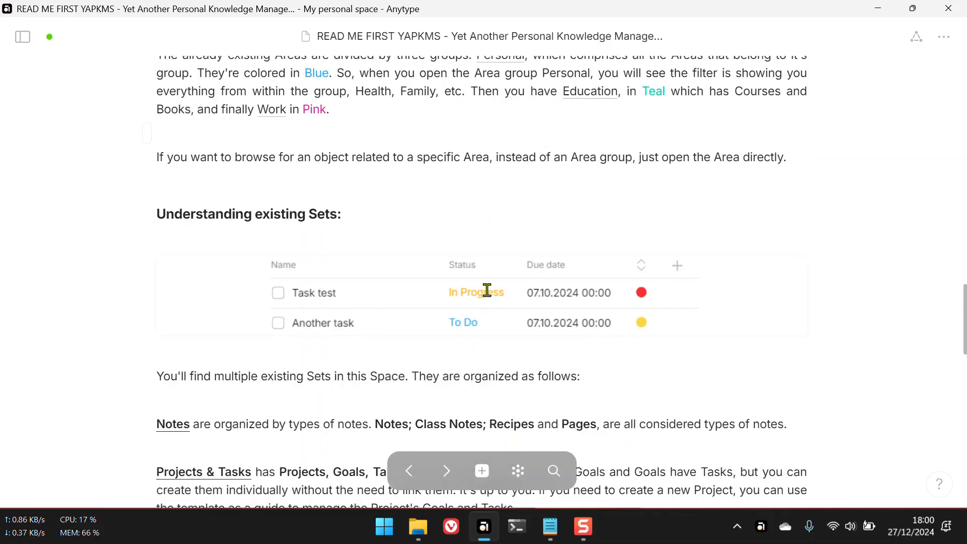
{"action": "scroll", "coordinate": [486, 291], "scroll_direction": "down", "scroll_amount": 2}
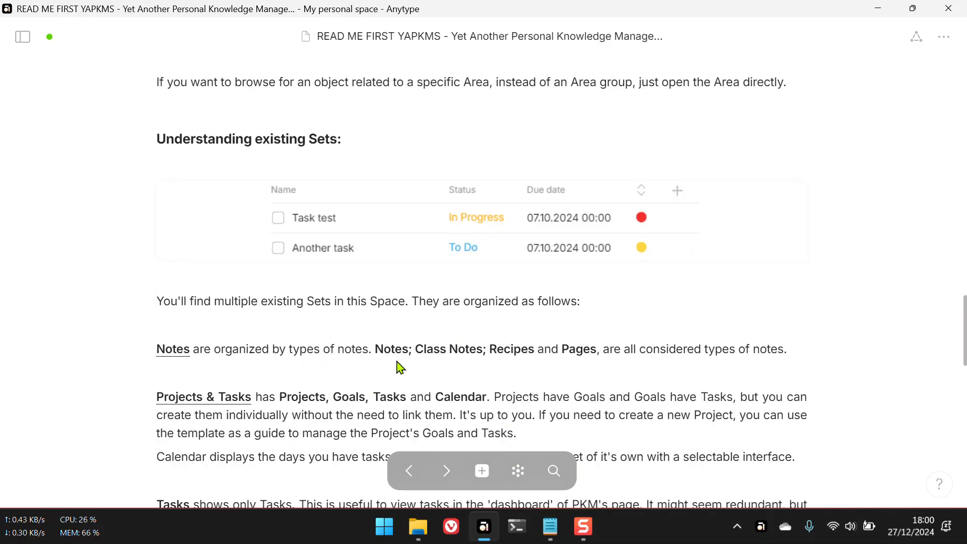
{"action": "scroll", "coordinate": [290, 351], "scroll_direction": "down", "scroll_amount": 2}
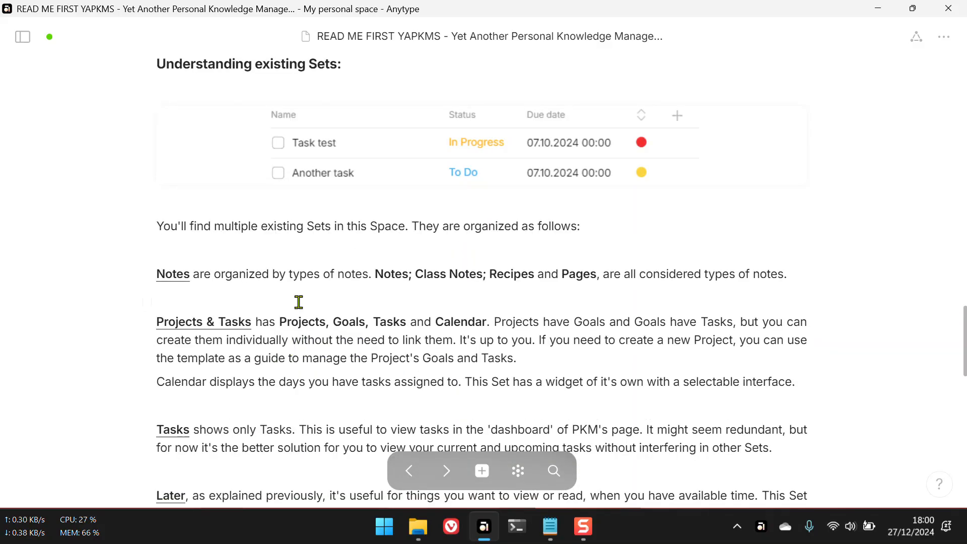
{"action": "scroll", "coordinate": [490, 252], "scroll_direction": "down", "scroll_amount": 2}
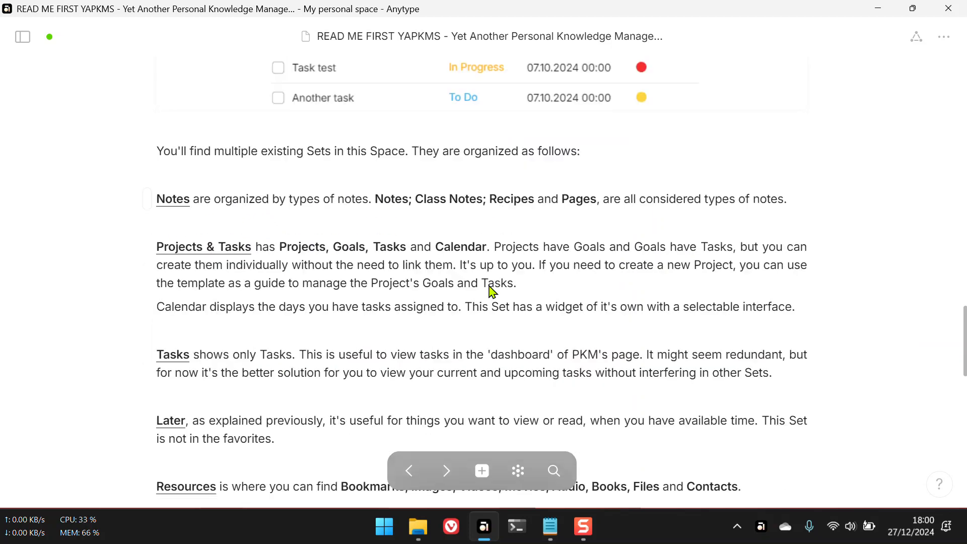
{"action": "scroll", "coordinate": [491, 282], "scroll_direction": "up", "scroll_amount": 2}
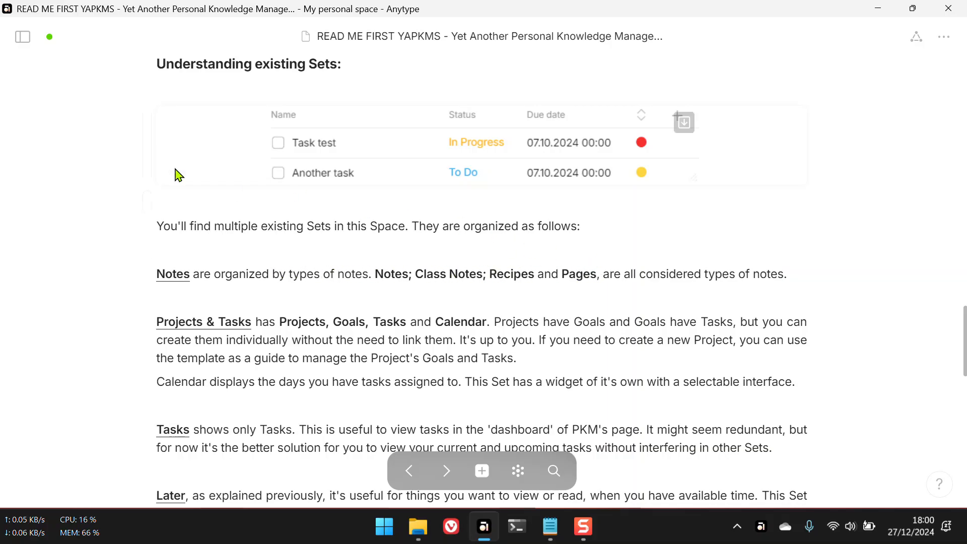
Step: Show the sidebar, open the Notes set from Favorites, and look through its Pages, Recipes, Class Notes and Notes views
{"action": "left_click", "coordinate": [23, 37]}
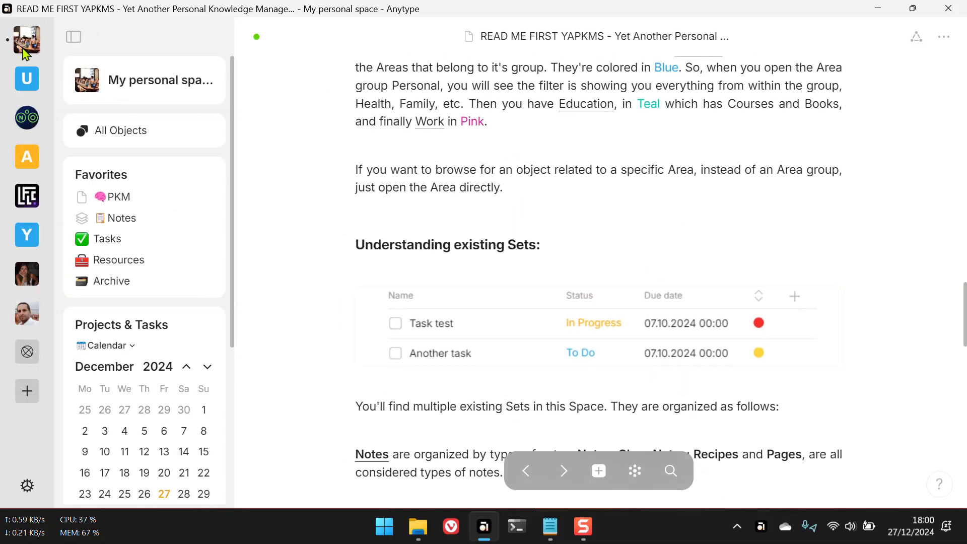
{"action": "left_click", "coordinate": [127, 220]}
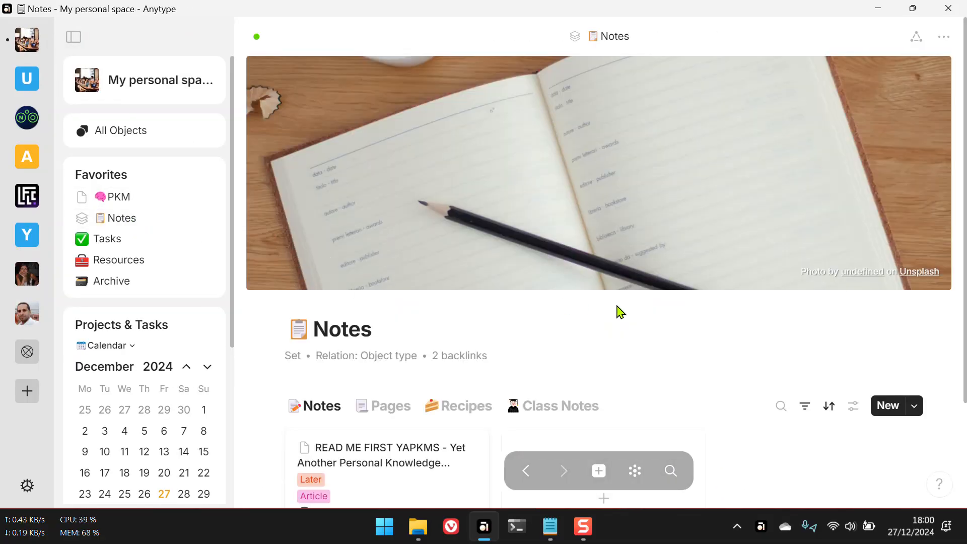
{"action": "scroll", "coordinate": [617, 310], "scroll_direction": "down", "scroll_amount": 2}
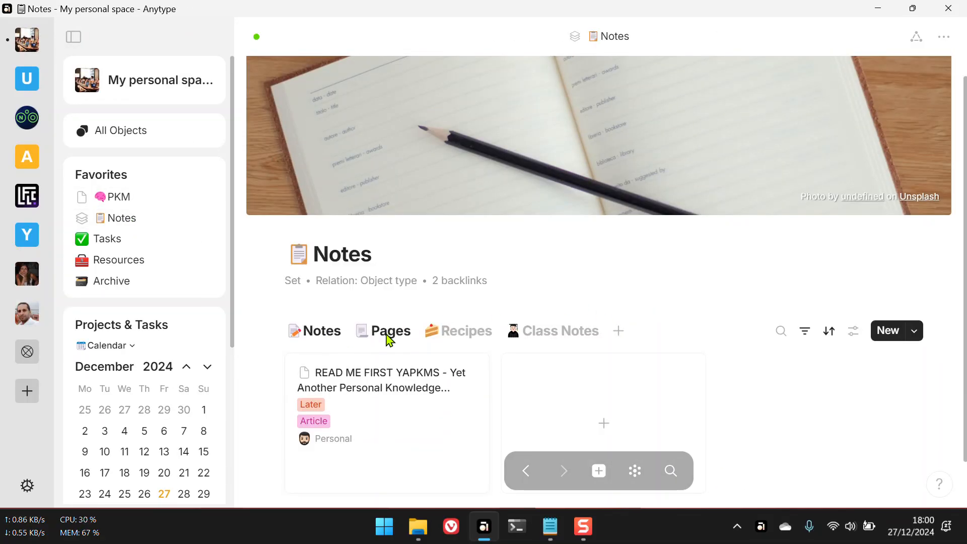
{"action": "left_click", "coordinate": [398, 332]}
{"action": "scroll", "coordinate": [398, 338], "scroll_direction": "up", "scroll_amount": 2}
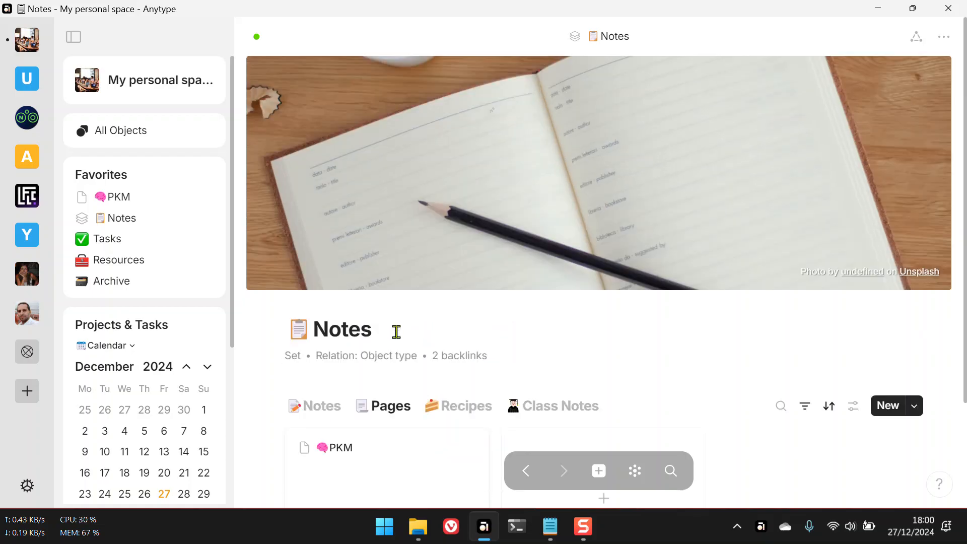
{"action": "left_click", "coordinate": [464, 406]}
{"action": "left_click", "coordinate": [567, 414]}
{"action": "left_click", "coordinate": [317, 407]}
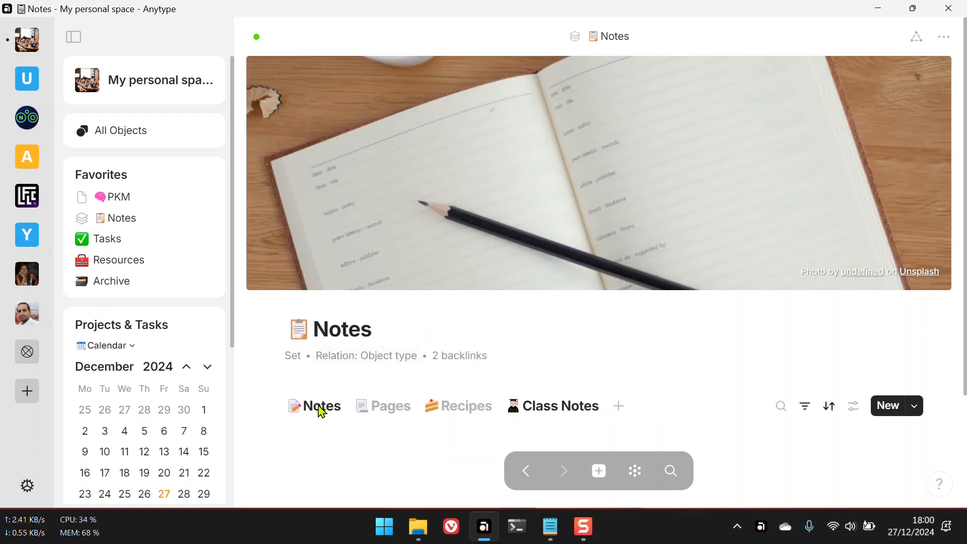
Step: Go back to the READ ME FIRST YAPKMS note and find its Projects & Tasks description
{"action": "key", "text": "alt+Left"}
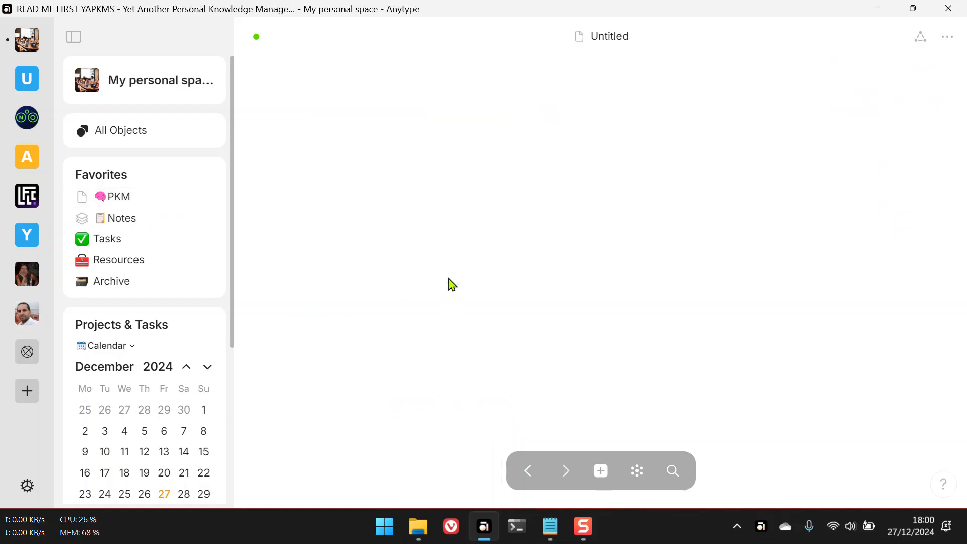
{"action": "scroll", "coordinate": [606, 197], "scroll_direction": "up", "scroll_amount": 8}
{"action": "scroll", "coordinate": [576, 224], "scroll_direction": "up", "scroll_amount": 4}
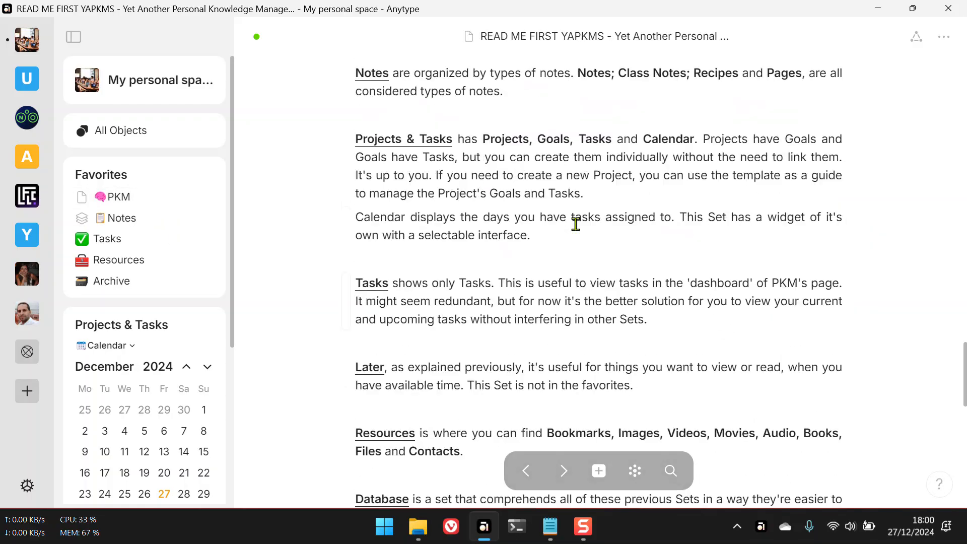
{"action": "scroll", "coordinate": [571, 229], "scroll_direction": "up", "scroll_amount": 1}
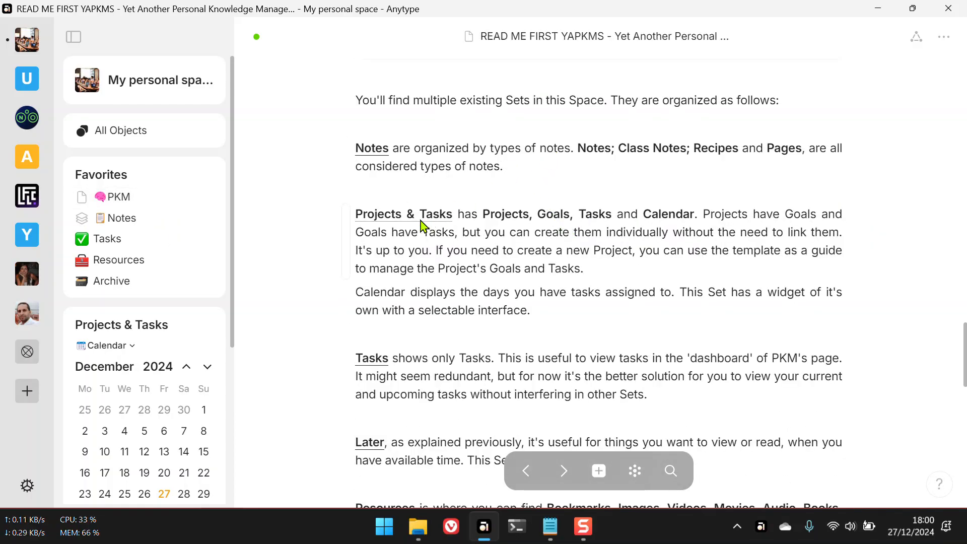
Step: Open the Projects & Tasks set and bring its Projects, Objectives, Tasks and Calendar views into reach
{"action": "mouse_move", "coordinate": [395, 223]}
{"action": "left_click", "coordinate": [121, 330]}
{"action": "scroll", "coordinate": [535, 270], "scroll_direction": "down", "scroll_amount": 3}
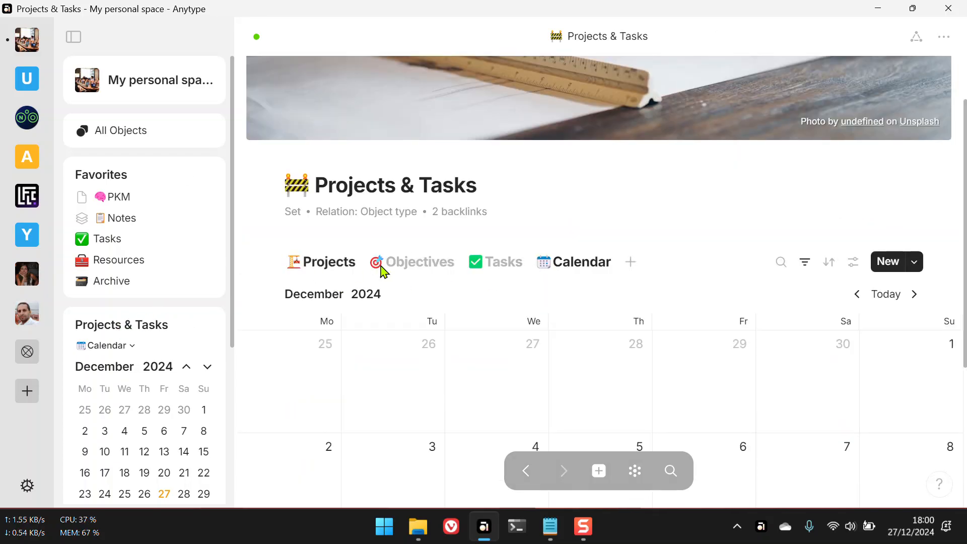
Step: Return to the READ ME FIRST article and go to its Projects & Tasks paragraph
{"action": "scroll", "coordinate": [577, 264], "scroll_direction": "down", "scroll_amount": 2}
{"action": "scroll", "coordinate": [577, 264], "scroll_direction": "up", "scroll_amount": 2}
{"action": "key", "text": "alt+Left"}
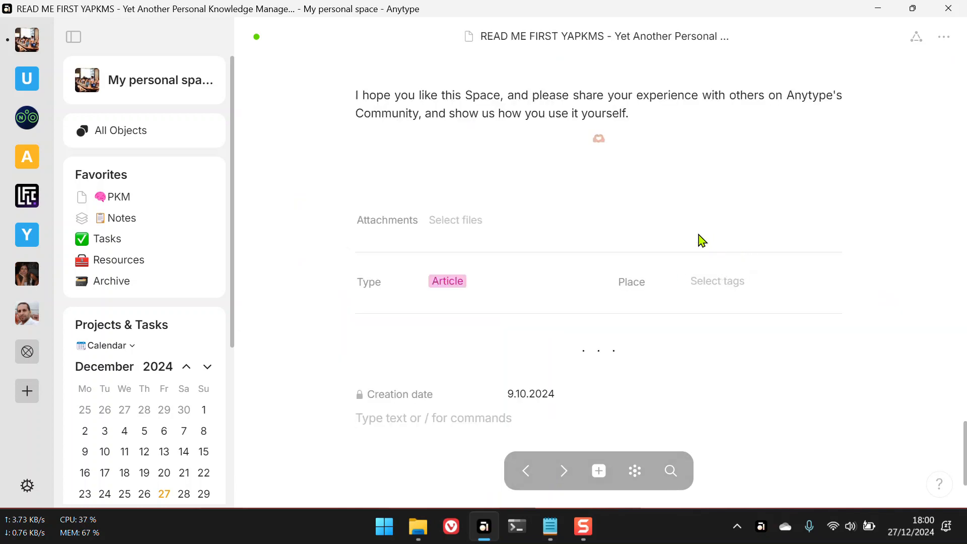
{"action": "scroll", "coordinate": [574, 231], "scroll_direction": "up", "scroll_amount": 12}
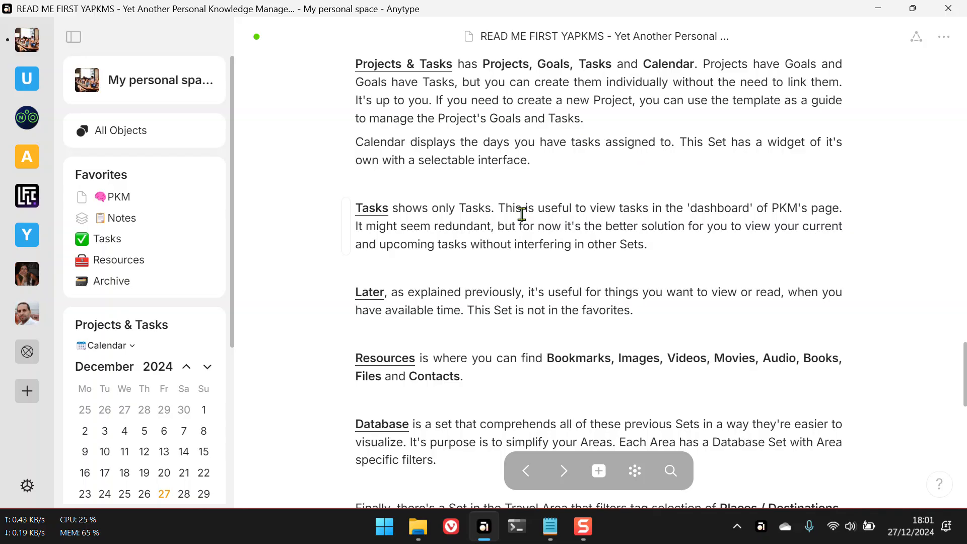
{"action": "scroll", "coordinate": [525, 231], "scroll_direction": "up", "scroll_amount": 2}
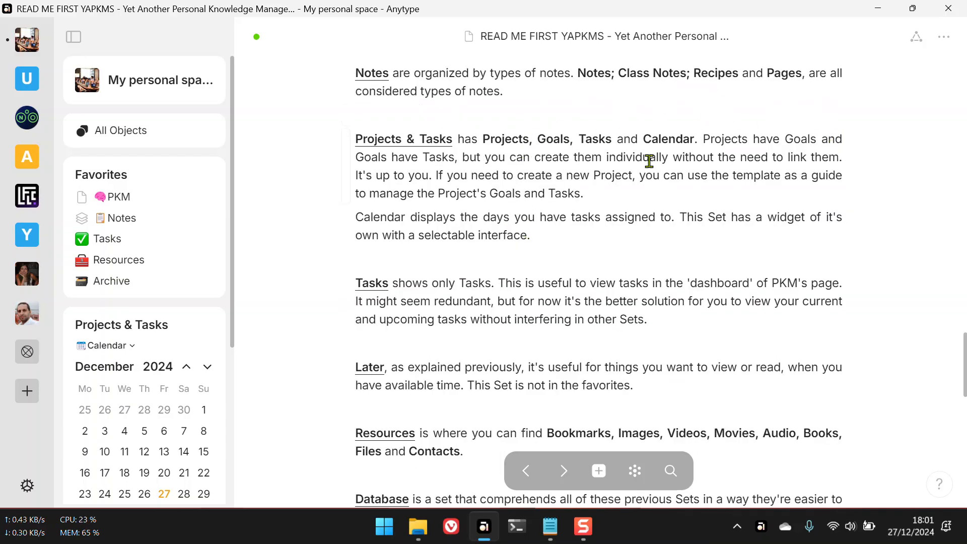
Step: Read the article's notes on linking goals and tasks and on the Calendar, and view the matching calendar widget
{"action": "left_click_drag", "start_coordinate": [468, 159], "coordinate": [675, 161]}
{"action": "left_click", "coordinate": [743, 169]}
{"action": "scroll", "coordinate": [481, 277], "scroll_direction": "down", "scroll_amount": 2}
{"action": "left_click_drag", "start_coordinate": [409, 147], "coordinate": [658, 147]}
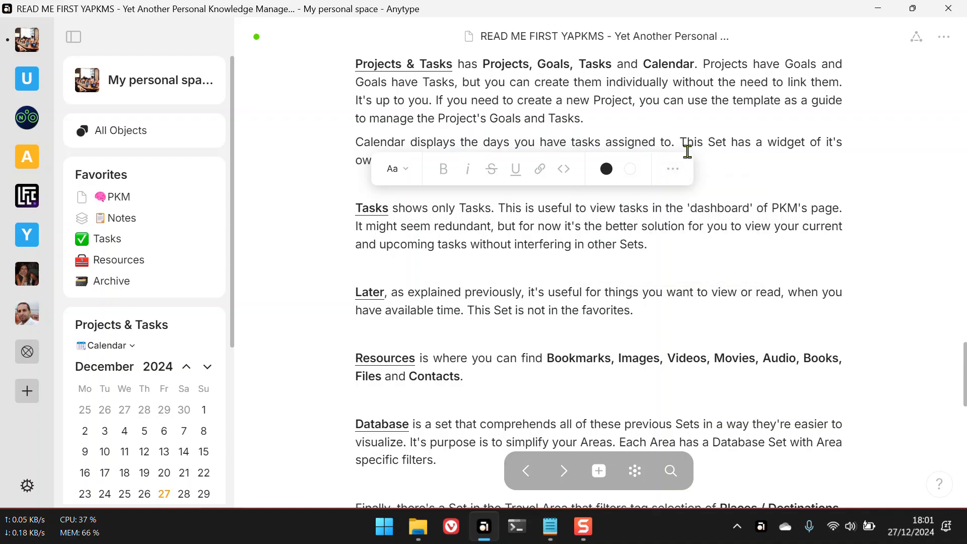
{"action": "left_click", "coordinate": [675, 141]}
{"action": "left_click_drag", "start_coordinate": [381, 160], "coordinate": [529, 160]}
{"action": "left_click", "coordinate": [667, 167]}
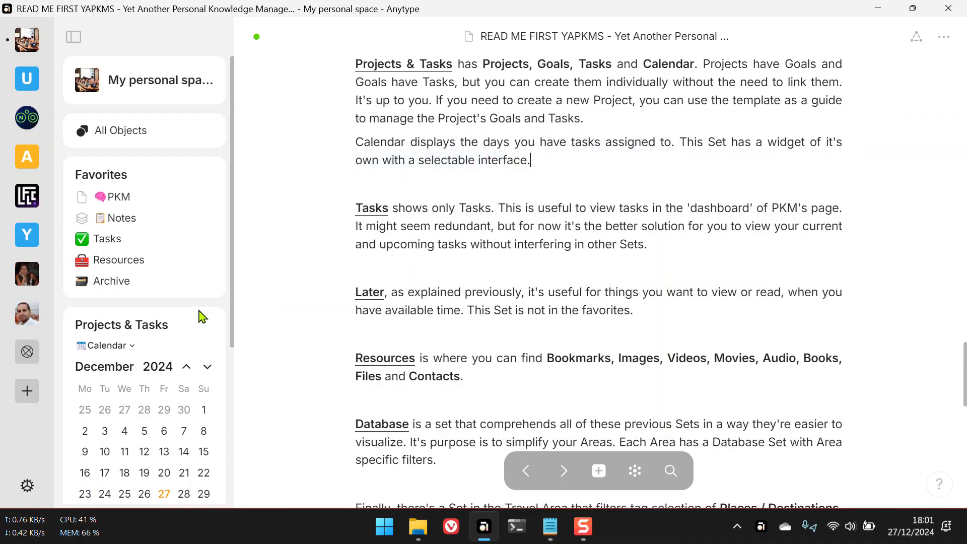
{"action": "scroll", "coordinate": [144, 381], "scroll_direction": "down", "scroll_amount": 3}
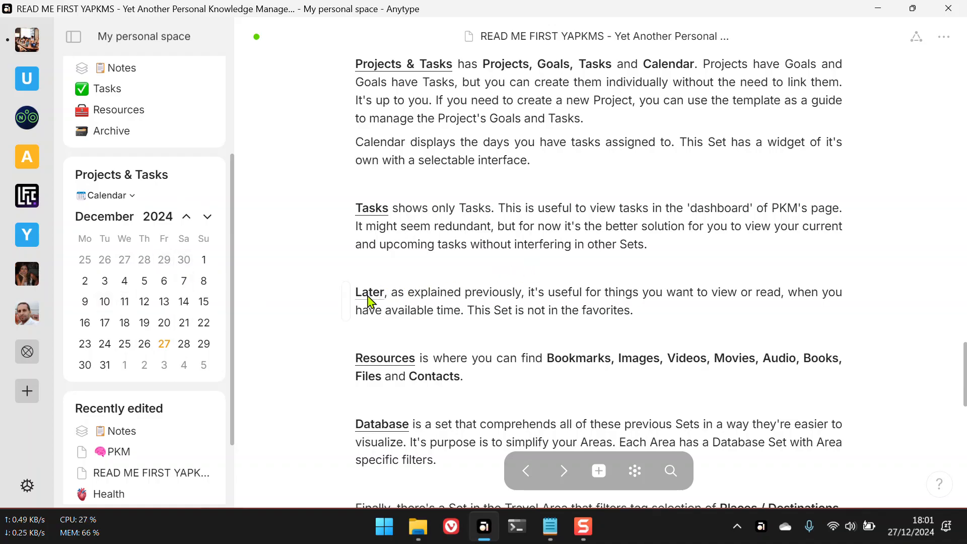
Step: Try underlining the sentence "This Set is not in the favorites." in the Later paragraph, and remove the underline
{"action": "mouse_move", "coordinate": [370, 297]}
{"action": "left_click", "coordinate": [522, 260]}
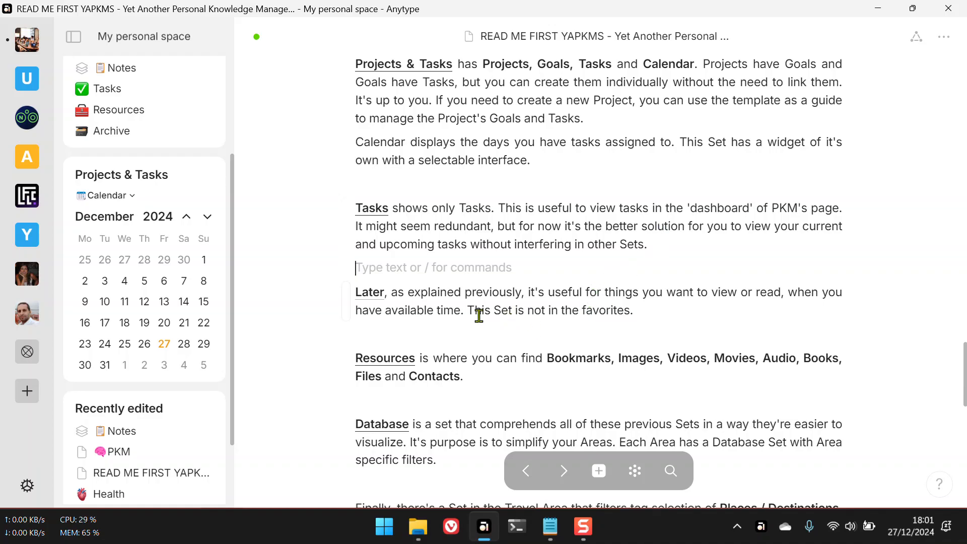
{"action": "left_click_drag", "start_coordinate": [470, 310], "coordinate": [648, 313]}
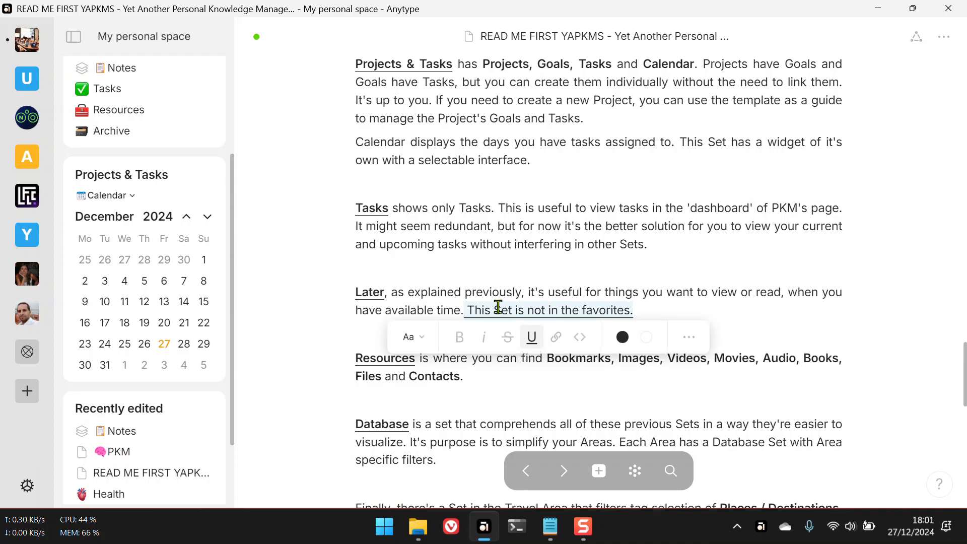
{"action": "left_click", "coordinate": [531, 336]}
{"action": "left_click", "coordinate": [526, 264]}
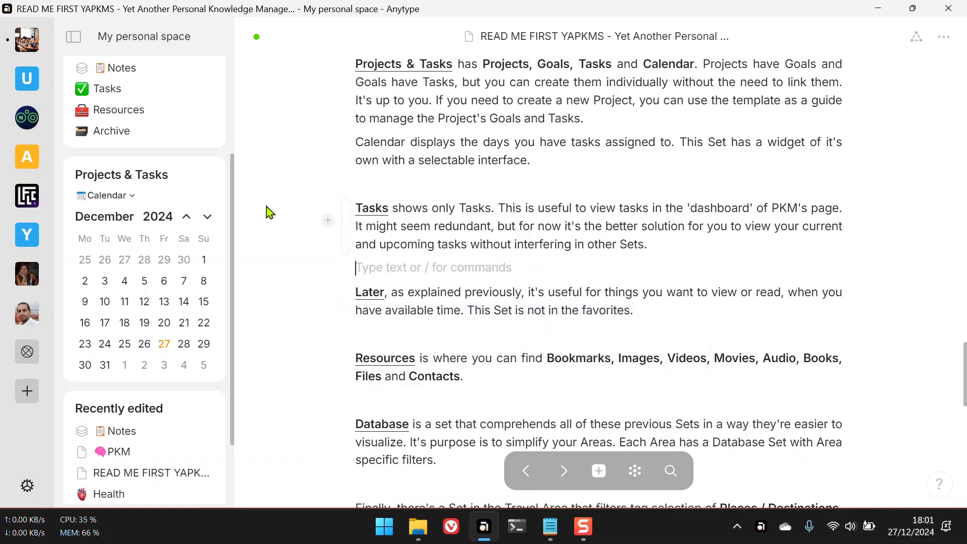
Step: Open the source set of the Later list on the PKM page
{"action": "scroll", "coordinate": [125, 177], "scroll_direction": "up", "scroll_amount": 3}
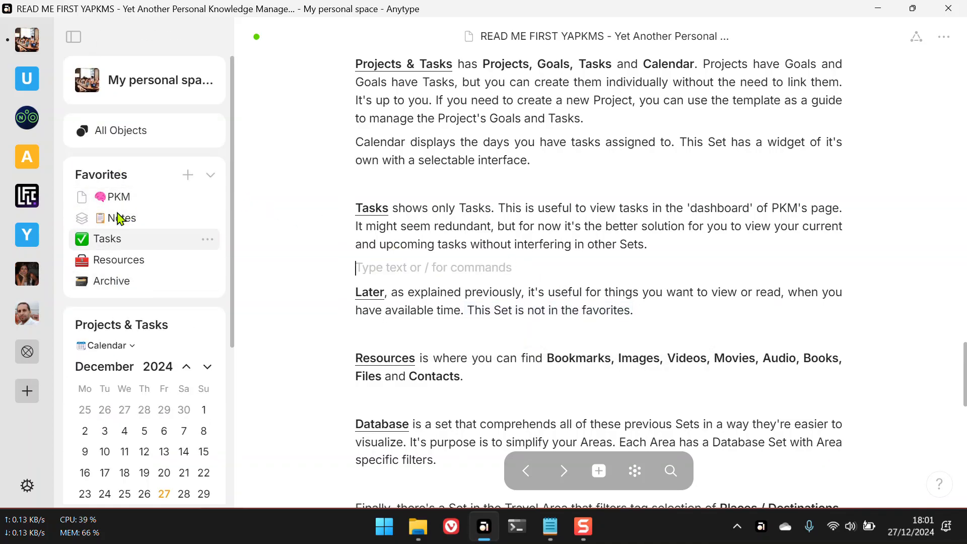
{"action": "left_click", "coordinate": [118, 199]}
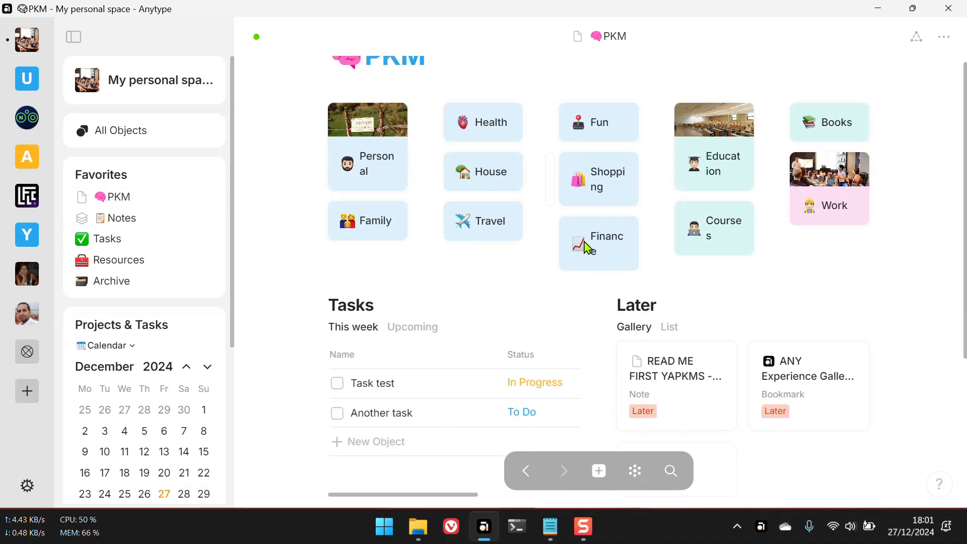
{"action": "scroll", "coordinate": [705, 201], "scroll_direction": "down", "scroll_amount": 3}
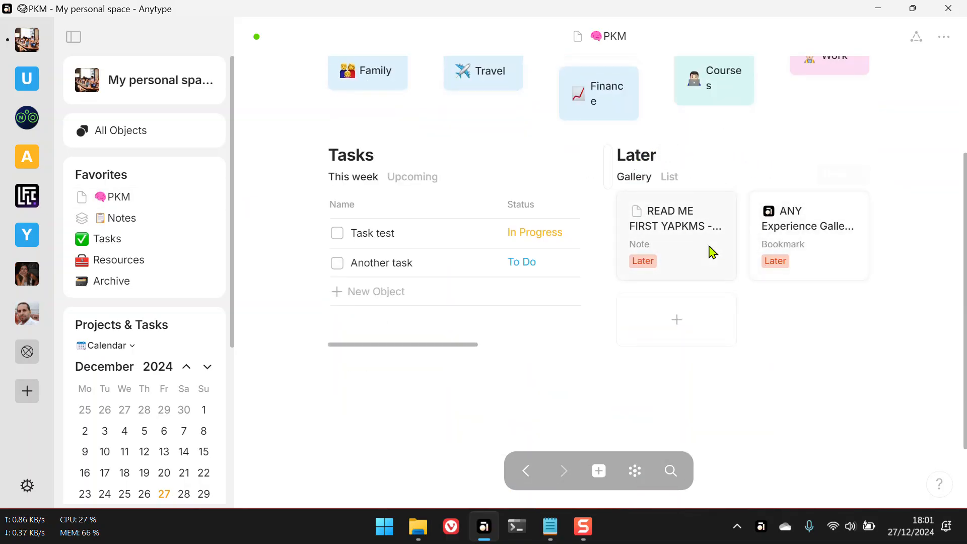
{"action": "right_click", "coordinate": [637, 161]}
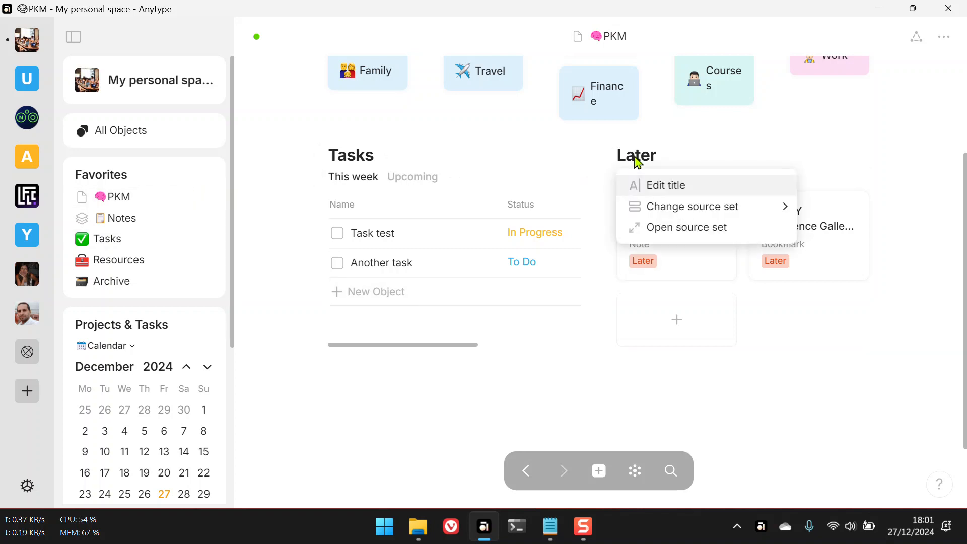
{"action": "left_click", "coordinate": [666, 227]}
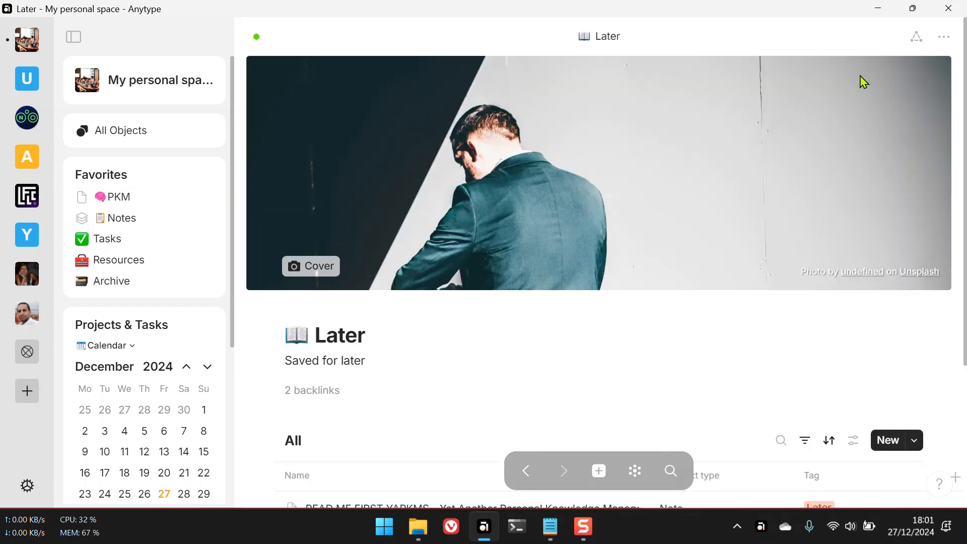
Step: Add the Later set to the favorites and remove it again
{"action": "left_click", "coordinate": [944, 37]}
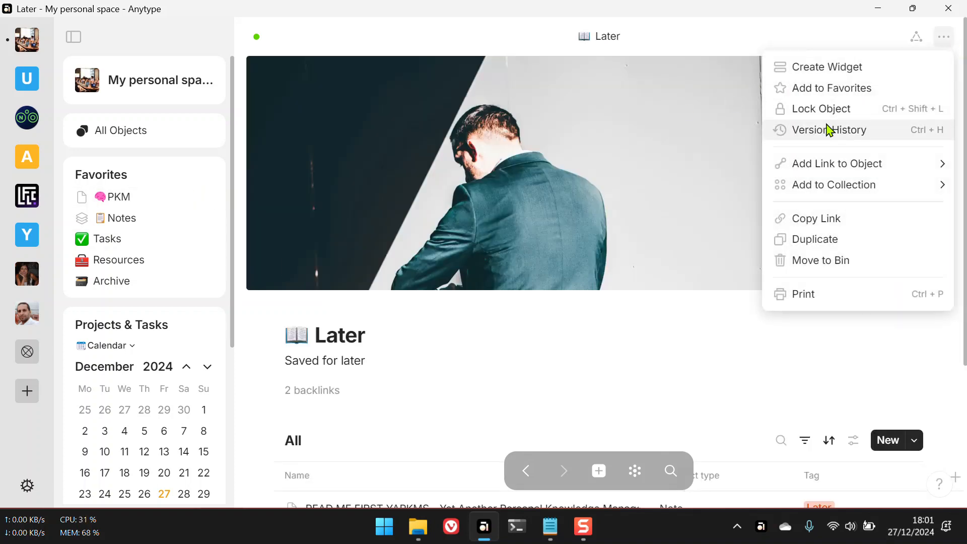
{"action": "left_click", "coordinate": [837, 94]}
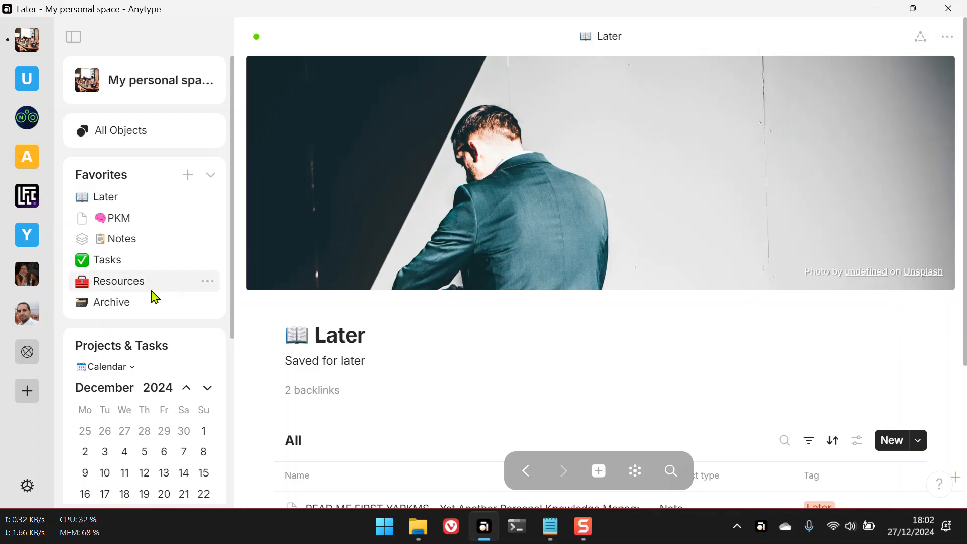
{"action": "left_click", "coordinate": [947, 38]}
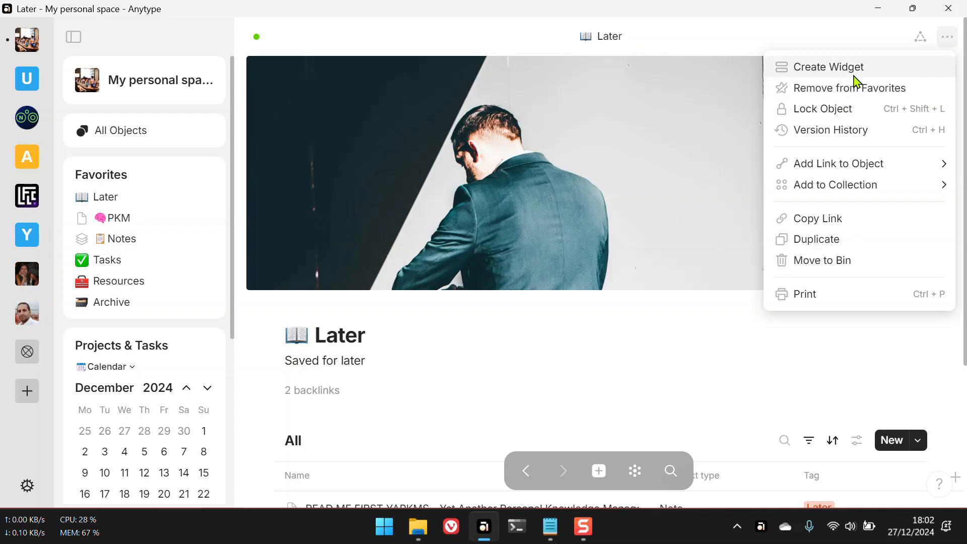
{"action": "left_click", "coordinate": [825, 89]}
Step: Return to the READ ME FIRST article and read its Resources, Database and Places / Destinations paragraphs through to the closing remarks
{"action": "key", "text": "alt+Left"}
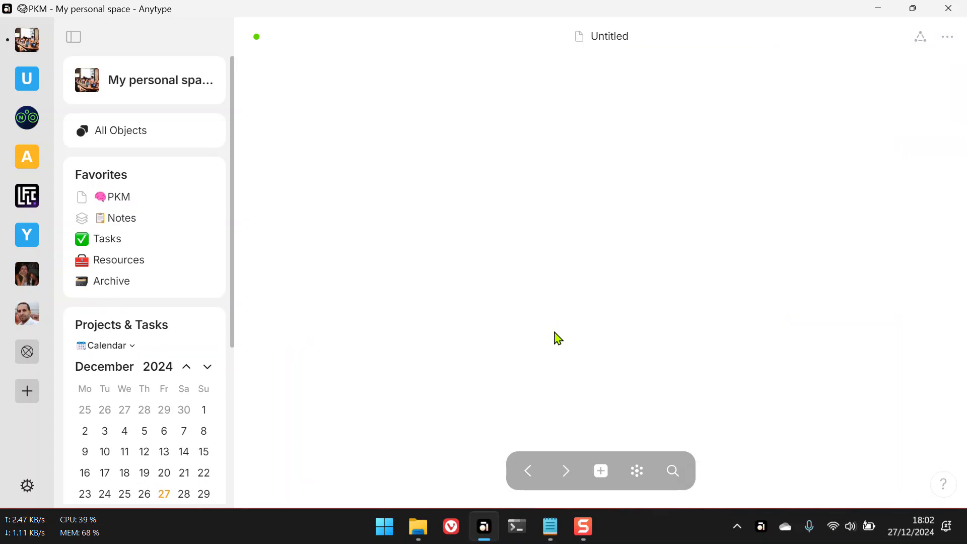
{"action": "scroll", "coordinate": [482, 357], "scroll_direction": "down", "scroll_amount": 6}
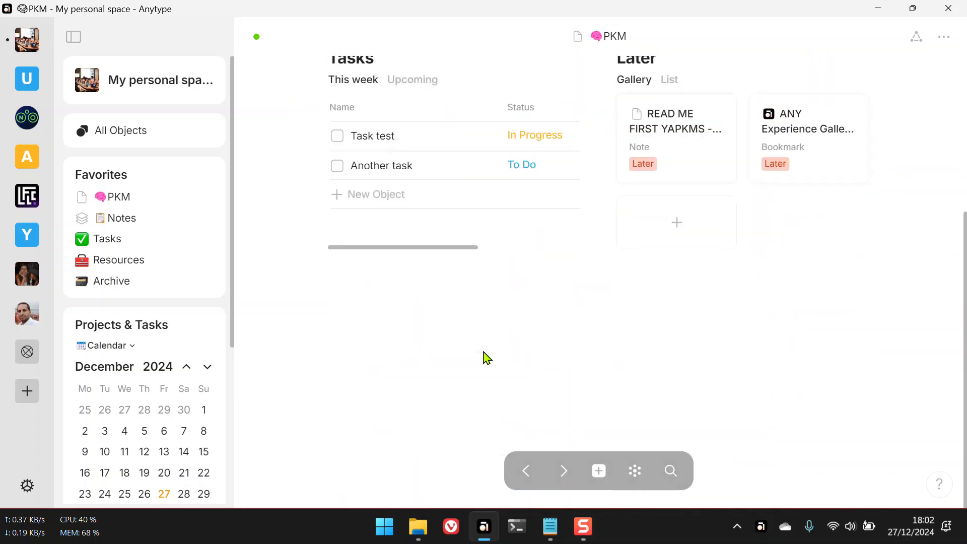
{"action": "key", "text": "alt+Left"}
{"action": "scroll", "coordinate": [438, 373], "scroll_direction": "down", "scroll_amount": 3}
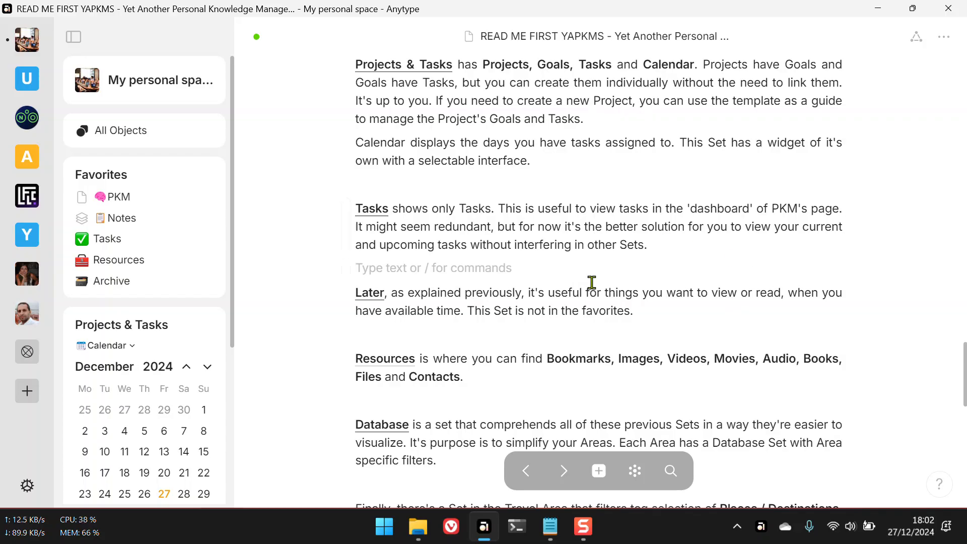
{"action": "scroll", "coordinate": [559, 363], "scroll_direction": "down", "scroll_amount": 5}
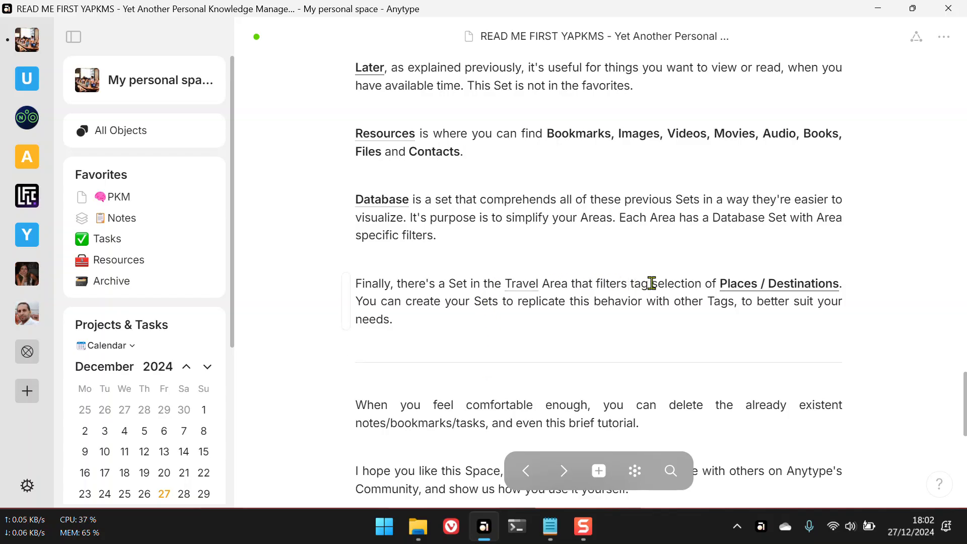
{"action": "mouse_move", "coordinate": [751, 283]}
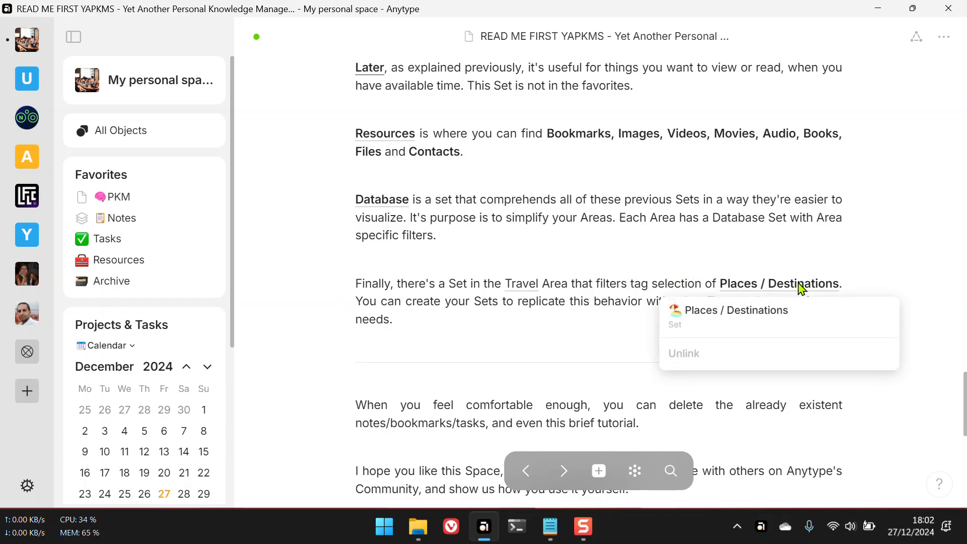
{"action": "scroll", "coordinate": [593, 233], "scroll_direction": "down", "scroll_amount": 2}
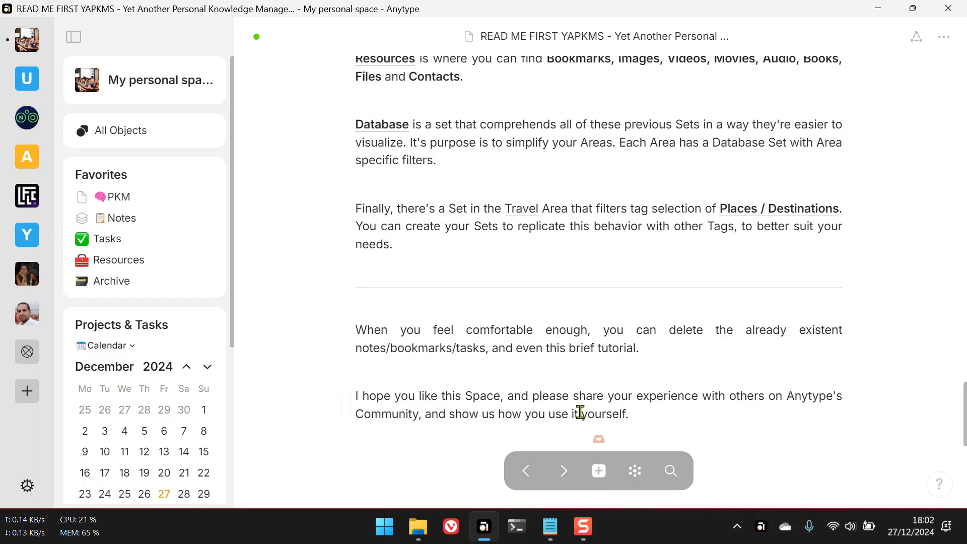
Step: Create a new Note object titled "asdfasdfasdfasdf"
{"action": "left_click", "coordinate": [599, 472]}
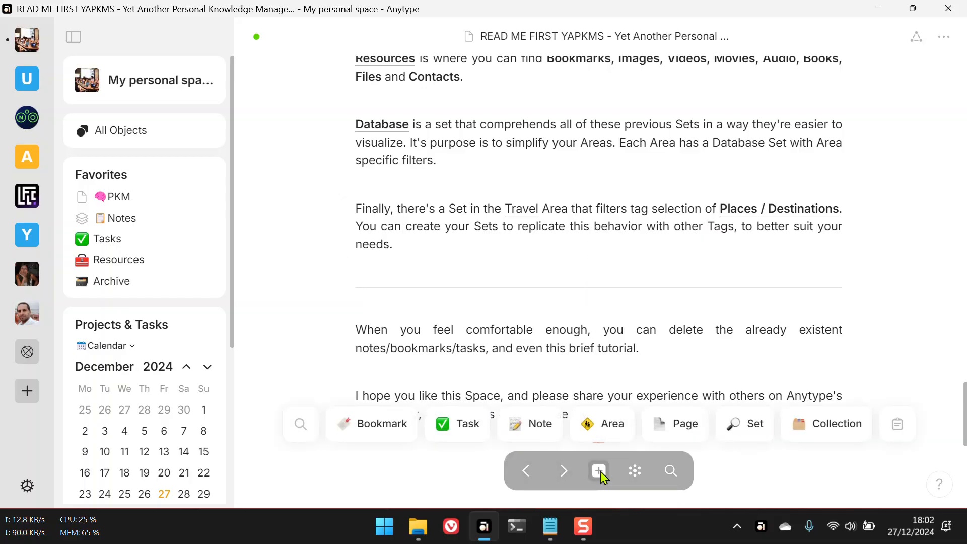
{"action": "left_click", "coordinate": [538, 427]}
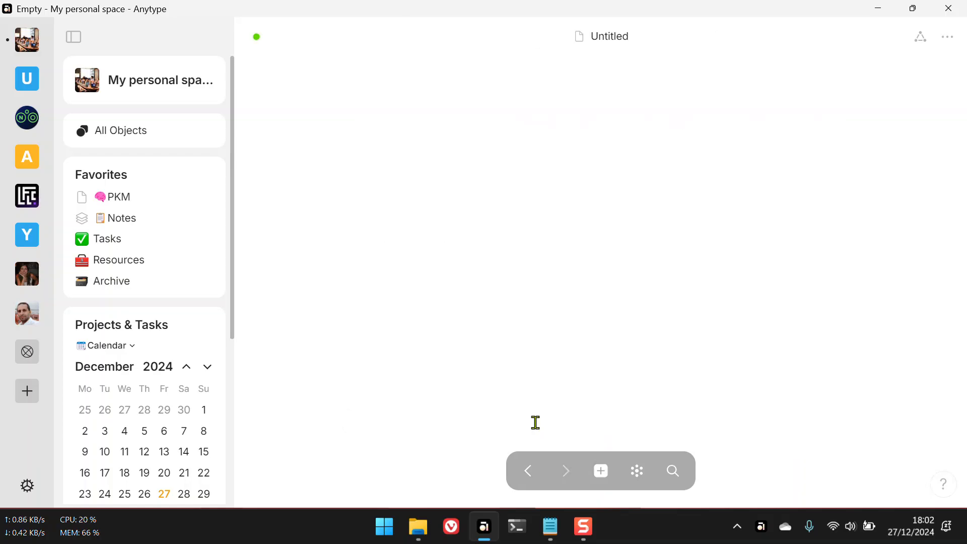
{"action": "left_click", "coordinate": [442, 157]}
{"action": "type", "text": "asdfasdfasdfasdf"}
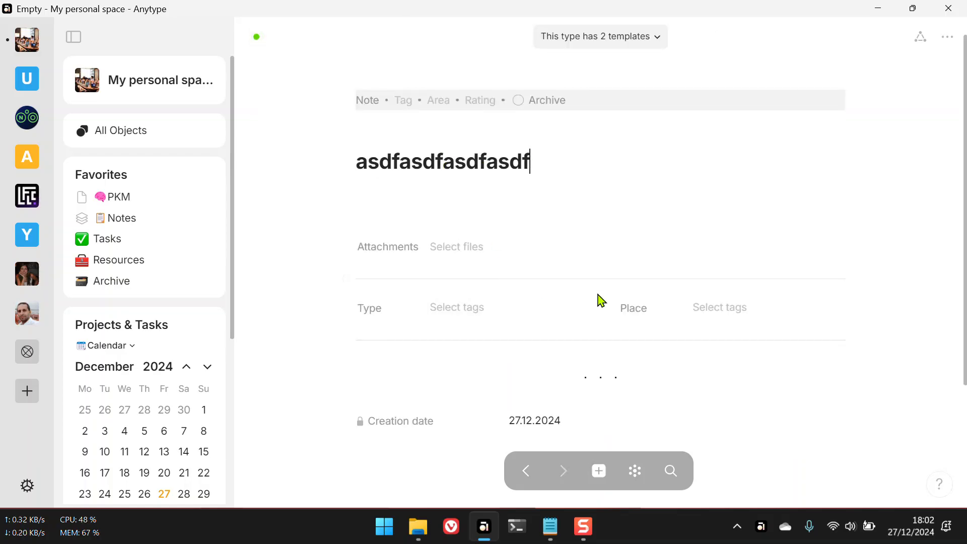
Step: Rename the new note as "To eat in beijing"
{"action": "double_click", "coordinate": [545, 158]}
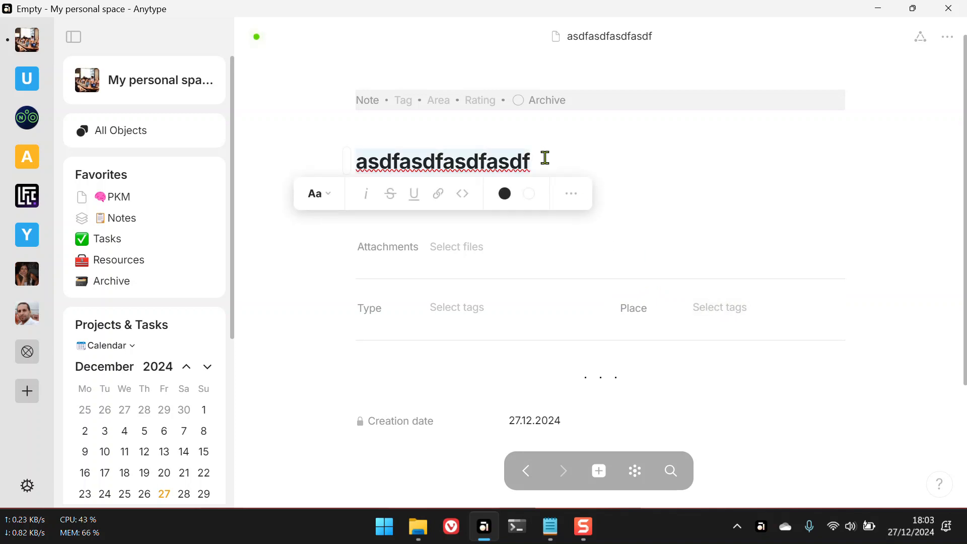
{"action": "type", "text": "To w"}
{"action": "key", "text": "BackSpace"}
{"action": "type", "text": "eas"}
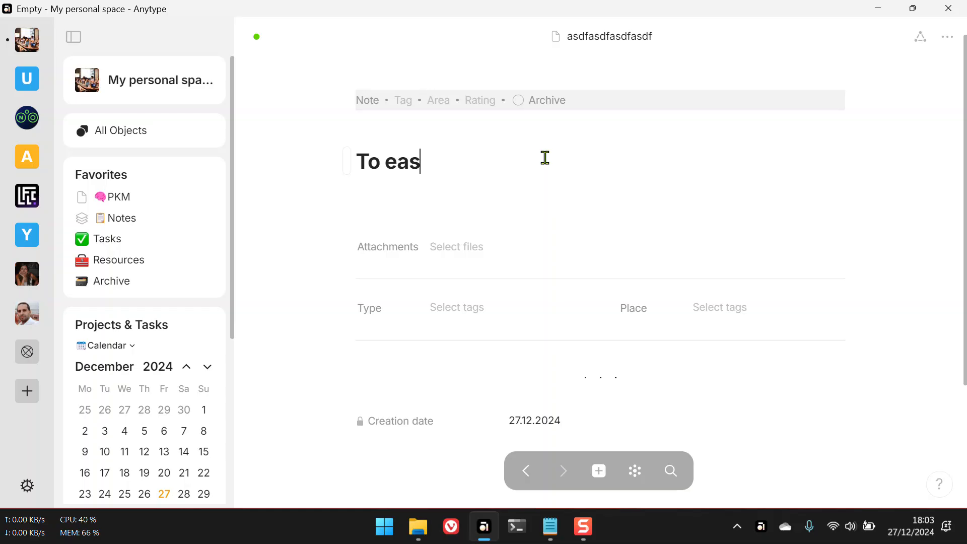
{"action": "key", "text": "BackSpace"}
{"action": "type", "text": "t in beijing"}
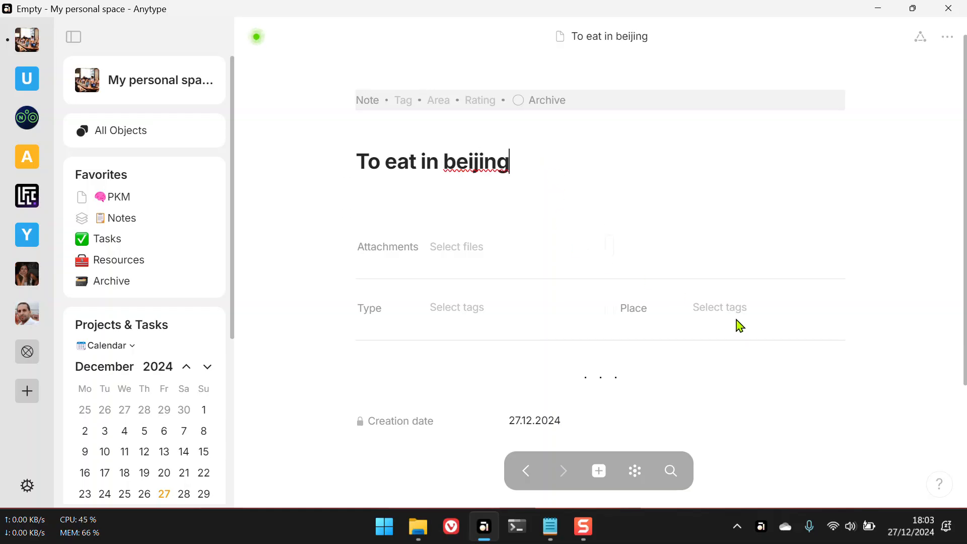
Step: Create the Place option "Beijing" and assign it to the note
{"action": "left_click", "coordinate": [750, 309]}
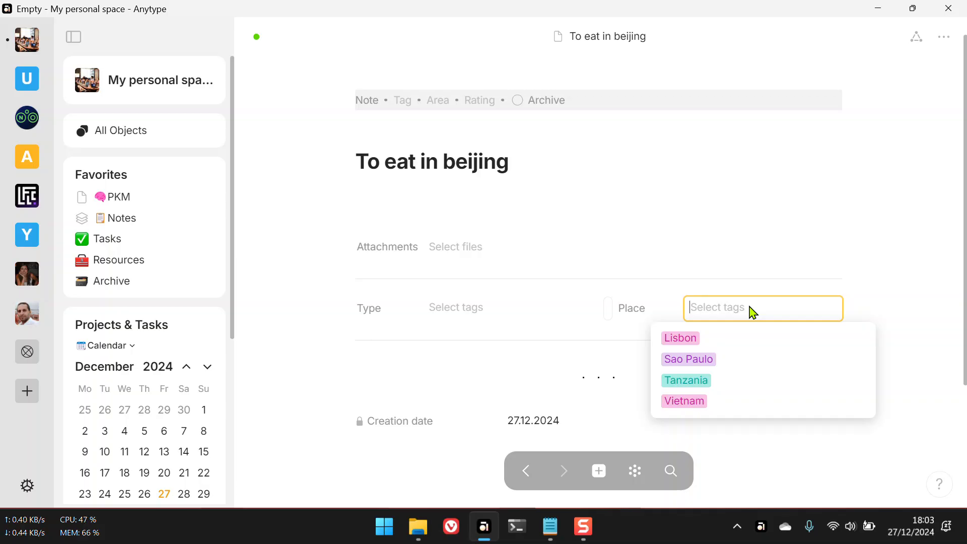
{"action": "type", "text": "Beijing"}
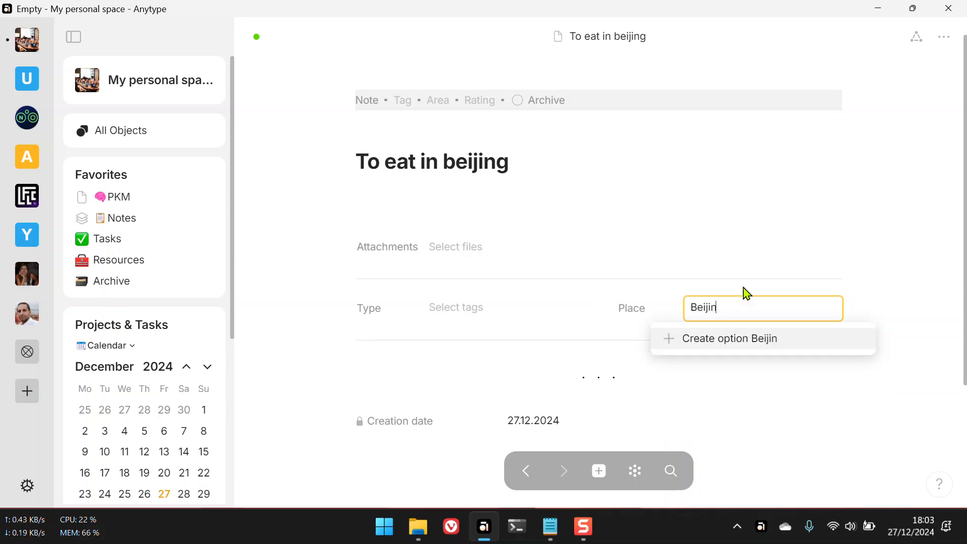
{"action": "left_click", "coordinate": [749, 346]}
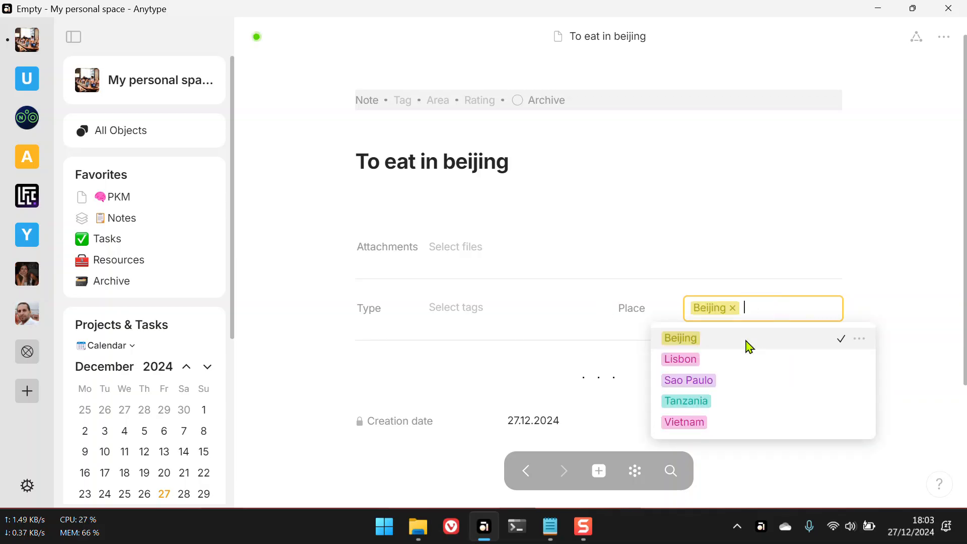
{"action": "left_click", "coordinate": [836, 257]}
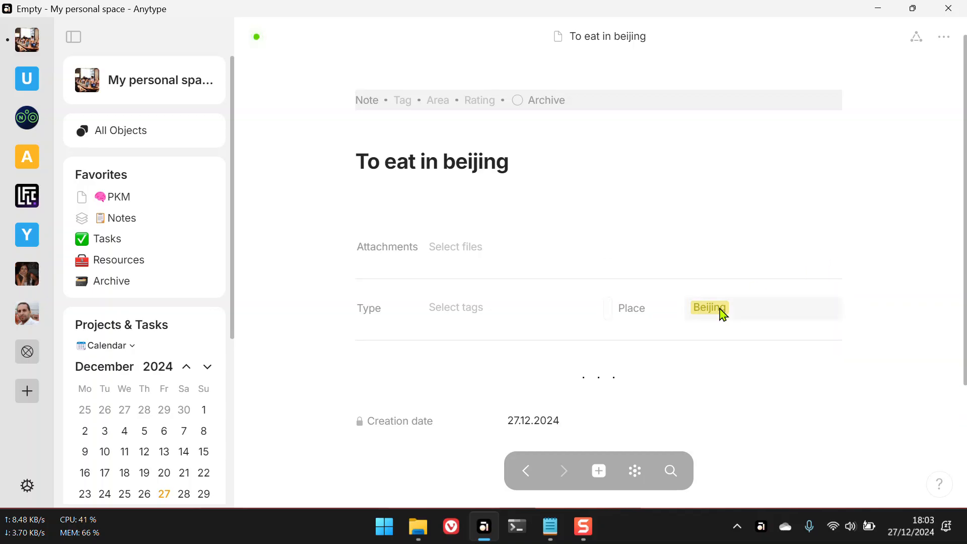
Step: Open the PKM page and hide the sidebar
{"action": "left_click", "coordinate": [185, 199]}
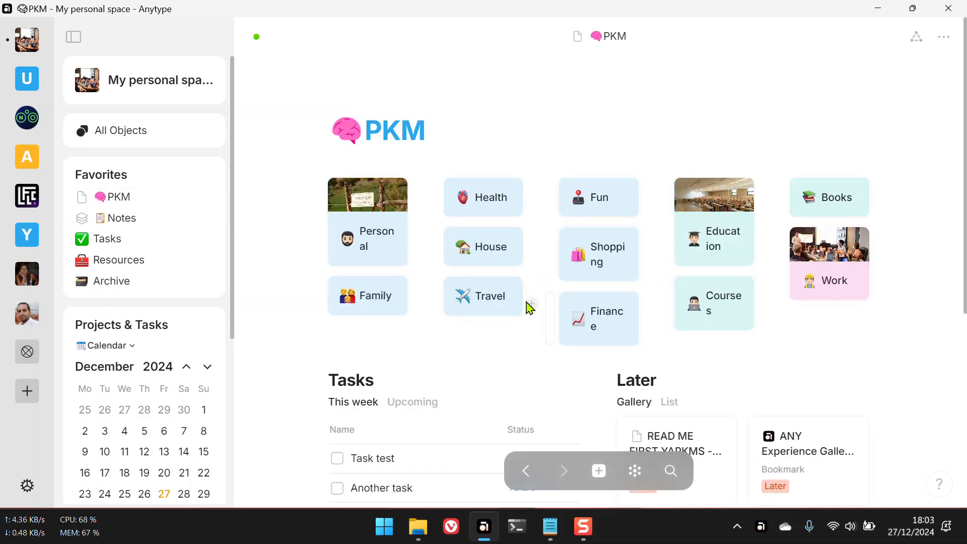
{"action": "left_click", "coordinate": [74, 36]}
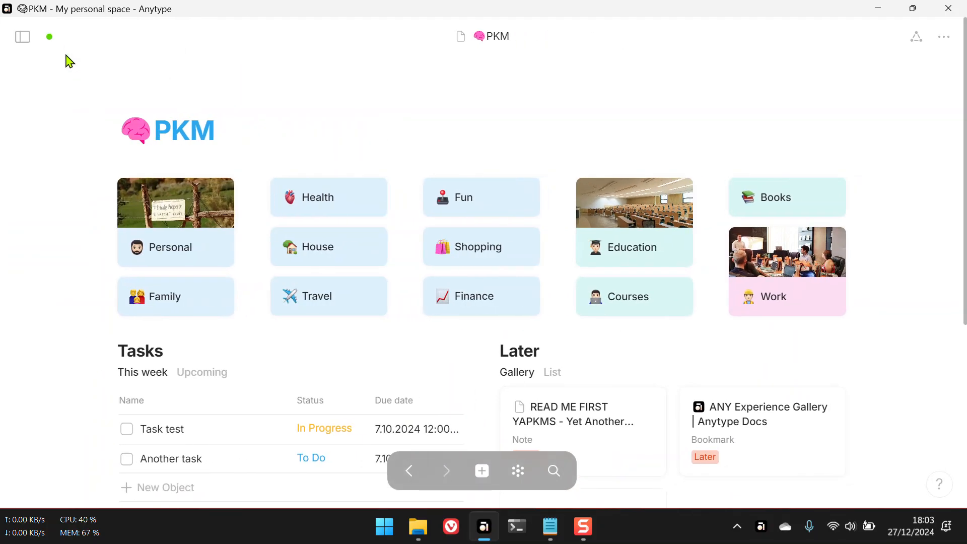
Step: Open the Travel area and examine the note listed in its Places / Destinations set
{"action": "left_click", "coordinate": [328, 294]}
{"action": "scroll", "coordinate": [319, 296], "scroll_direction": "down", "scroll_amount": 4}
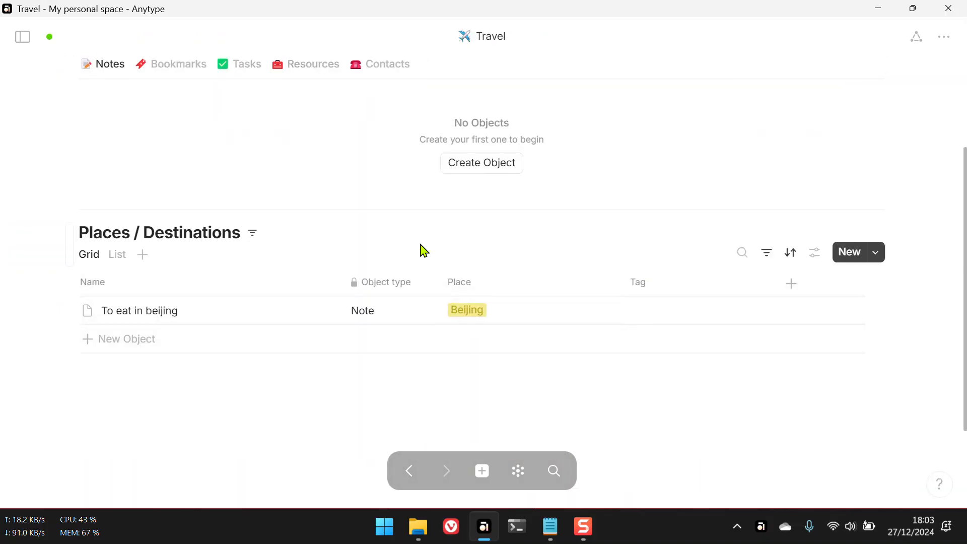
{"action": "mouse_move", "coordinate": [86, 246]}
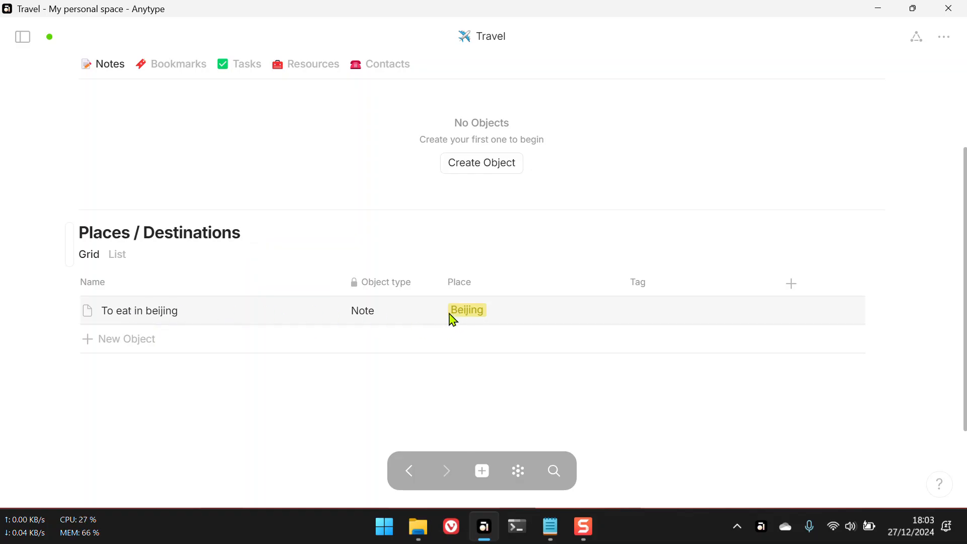
Step: Return to the READ ME FIRST guide and look back through it up to its table of contents
{"action": "left_click", "coordinate": [414, 472]}
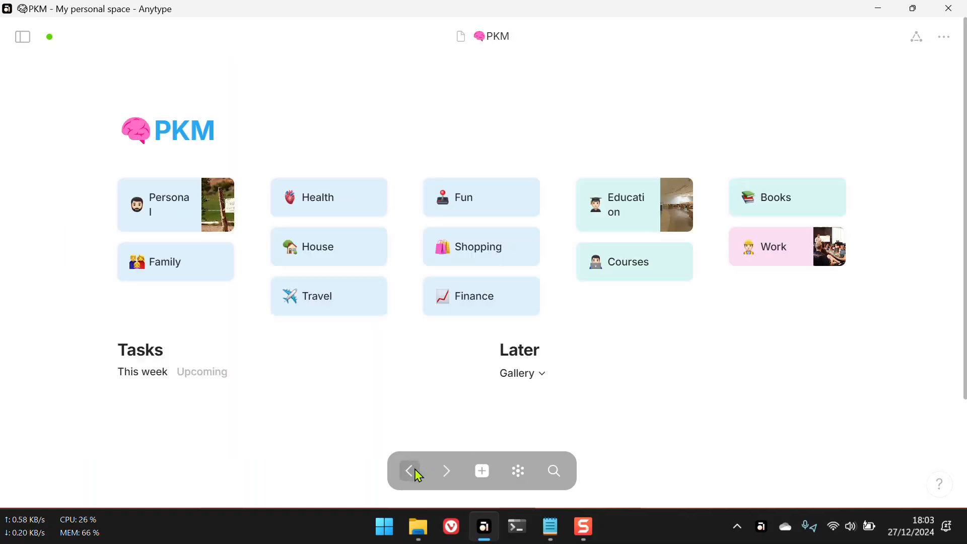
{"action": "left_click", "coordinate": [415, 470]}
{"action": "left_click", "coordinate": [415, 471]}
{"action": "left_click", "coordinate": [415, 471]}
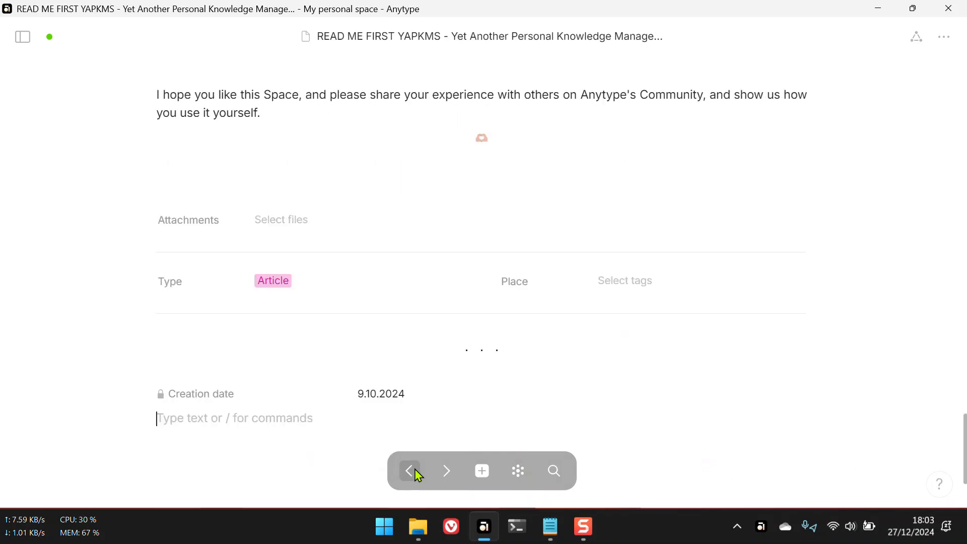
{"action": "scroll", "coordinate": [397, 329], "scroll_direction": "up", "scroll_amount": 5}
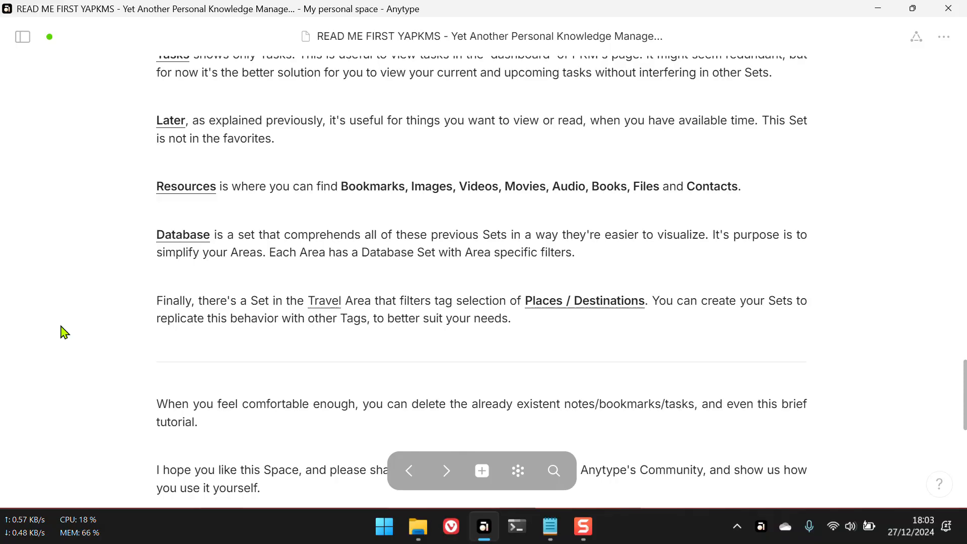
{"action": "scroll", "coordinate": [457, 417], "scroll_direction": "up", "scroll_amount": 15}
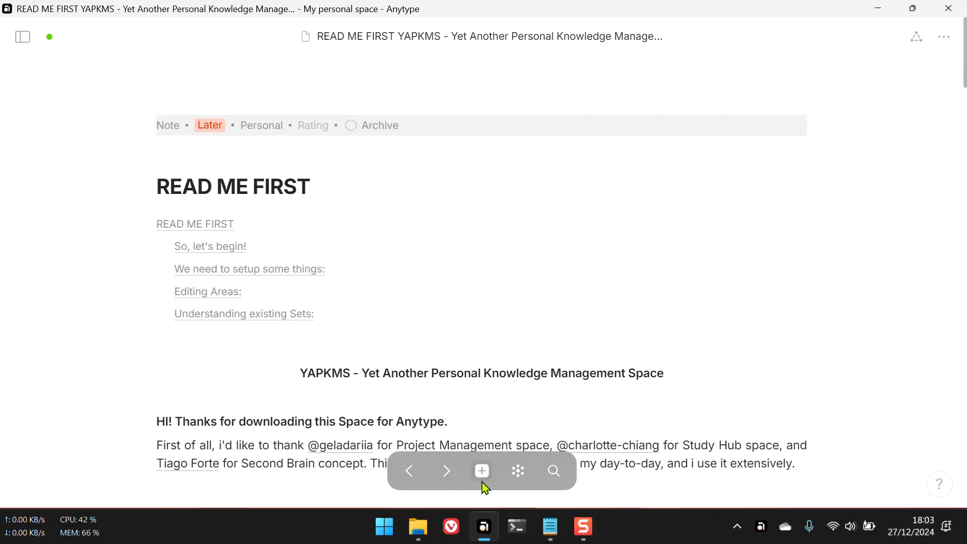
Step: Open the PKM page with the sidebar hidden and look over its areas, Tasks and Later sections
{"action": "left_click", "coordinate": [23, 36]}
{"action": "left_click", "coordinate": [119, 196]}
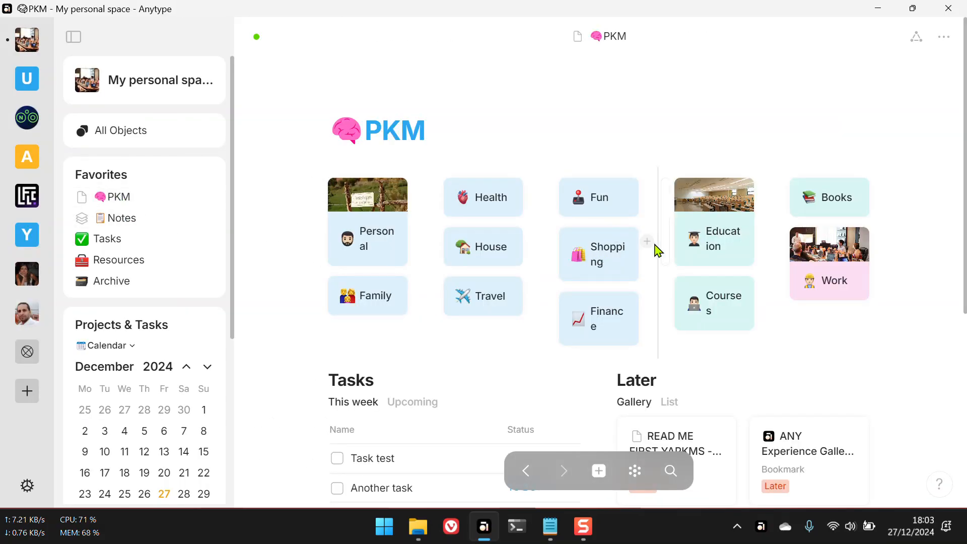
{"action": "left_click", "coordinate": [74, 37]}
{"action": "scroll", "coordinate": [529, 351], "scroll_direction": "down", "scroll_amount": 5}
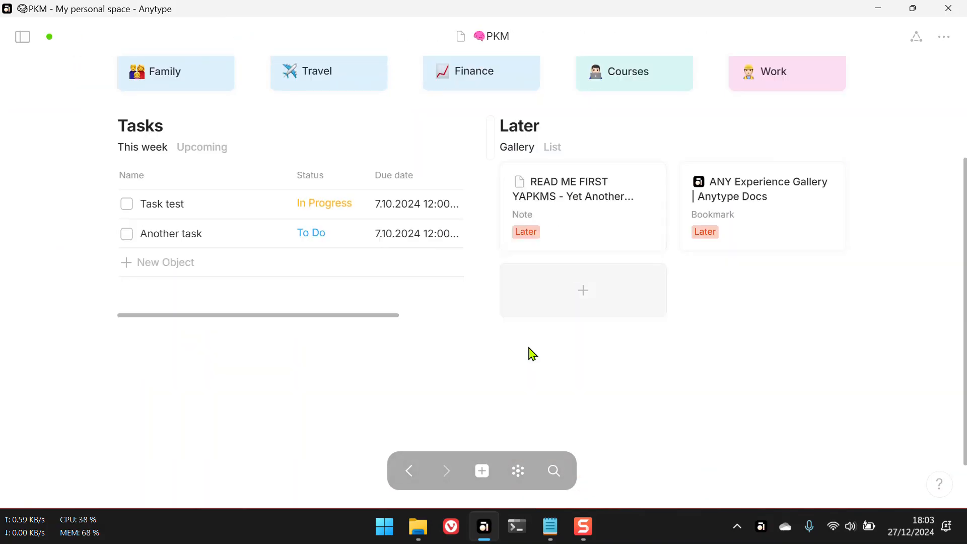
{"action": "scroll", "coordinate": [492, 373], "scroll_direction": "up", "scroll_amount": 5}
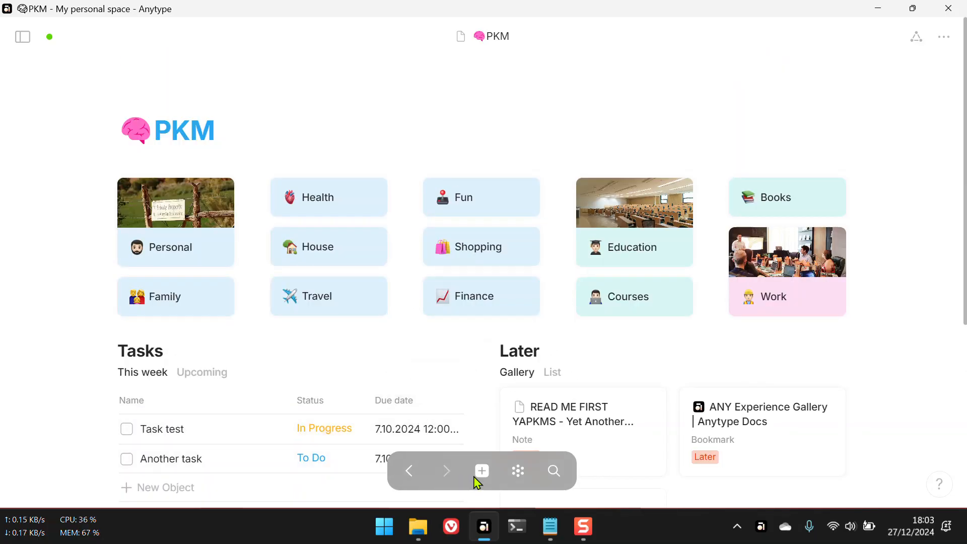
Step: Create a new Area object and replace its placeholder title with "Important"
{"action": "mouse_move", "coordinate": [482, 477]}
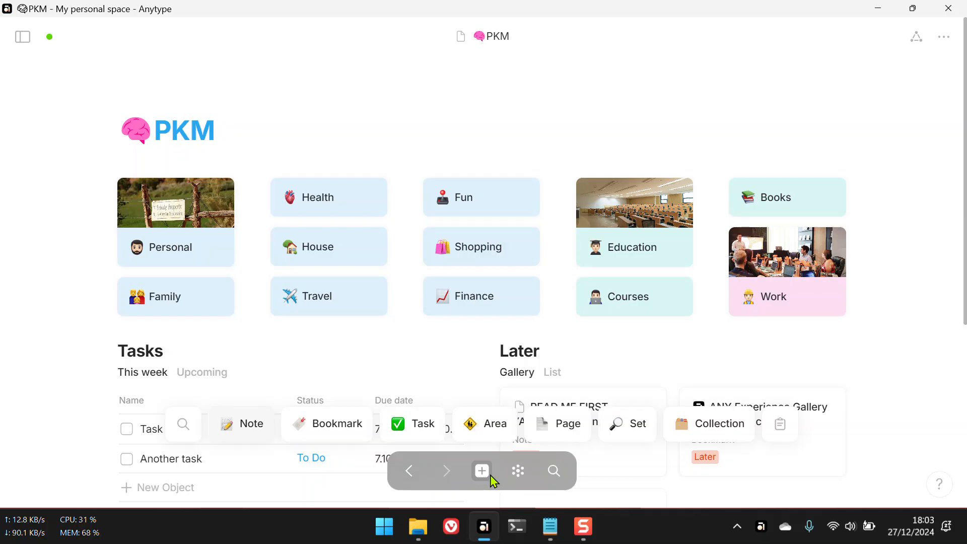
{"action": "left_click", "coordinate": [196, 425]}
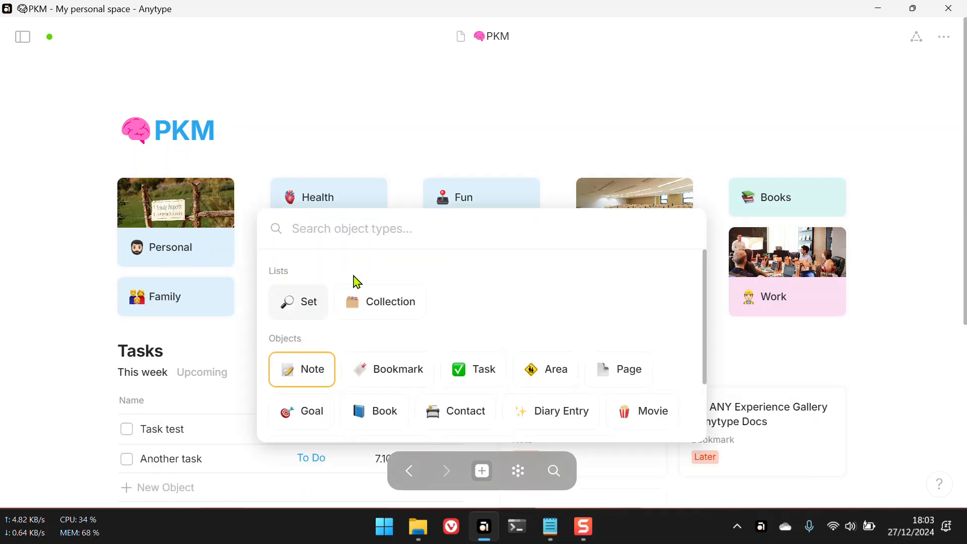
{"action": "type", "text": "area"}
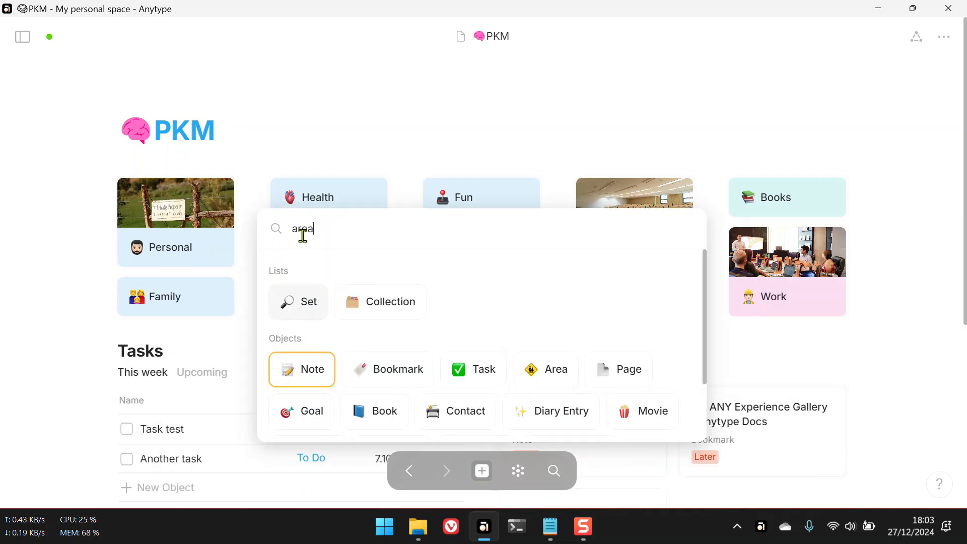
{"action": "left_click", "coordinate": [293, 315]}
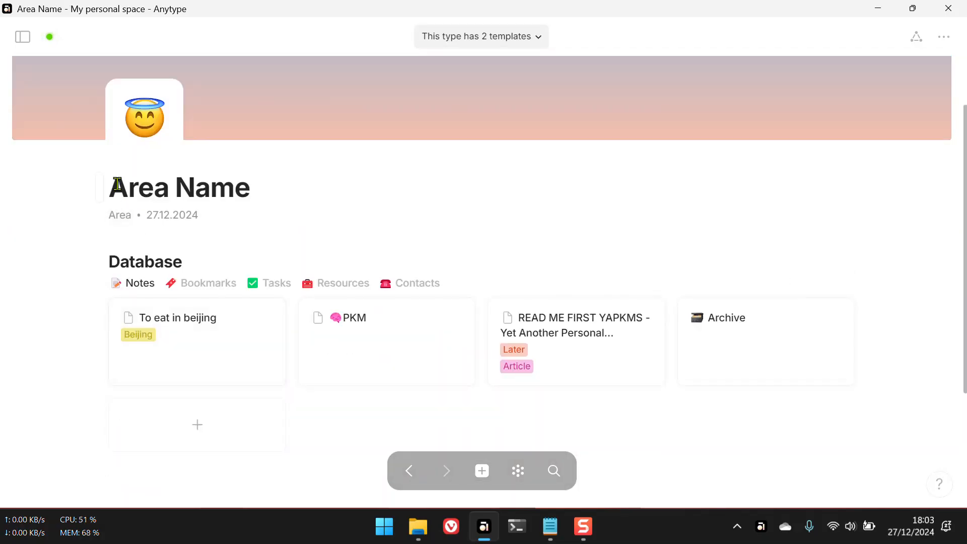
{"action": "left_click_drag", "start_coordinate": [116, 184], "coordinate": [242, 190]}
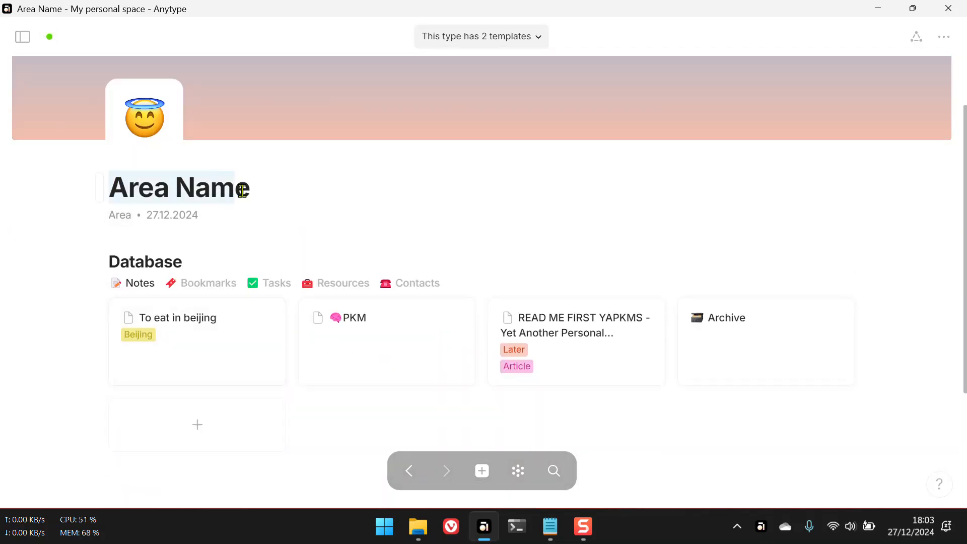
{"action": "type", "text": "Important"}
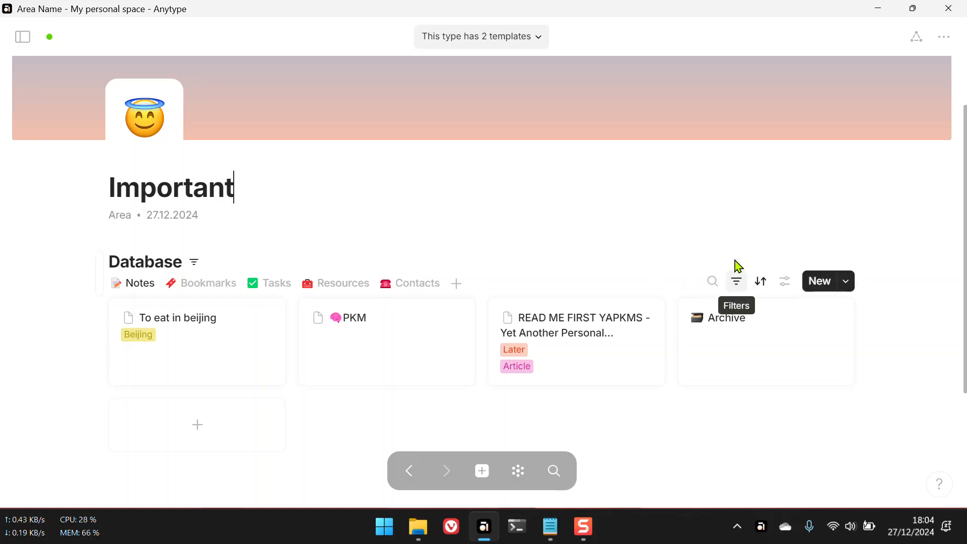
Step: Set the Area filter of the Database's Notes view to "Has all of" with the Important area as its value
{"action": "left_click", "coordinate": [736, 280]}
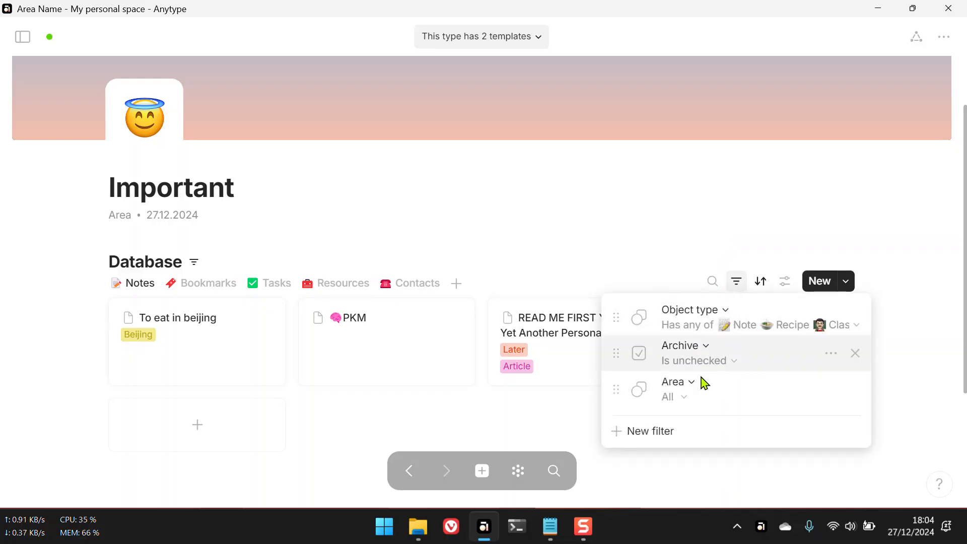
{"action": "left_click", "coordinate": [674, 401]}
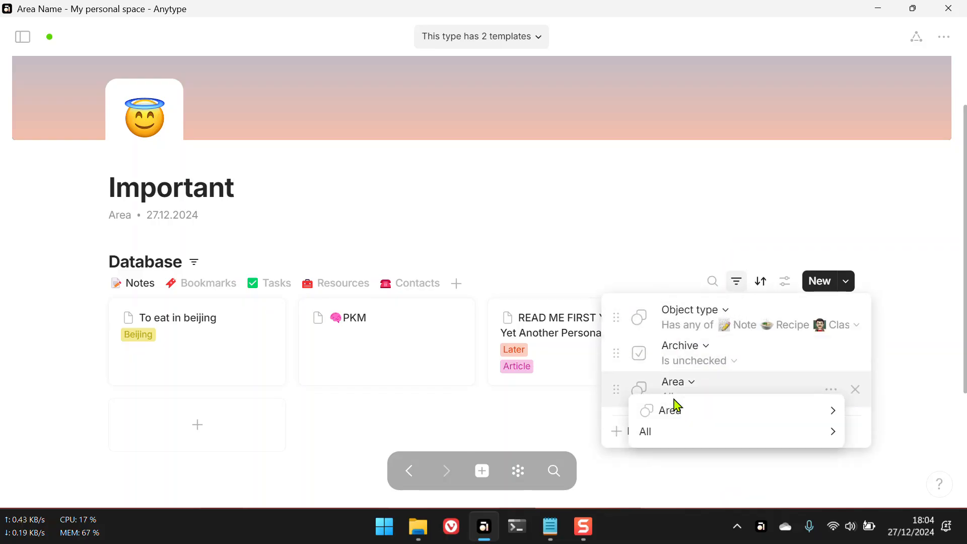
{"action": "mouse_move", "coordinate": [660, 440]}
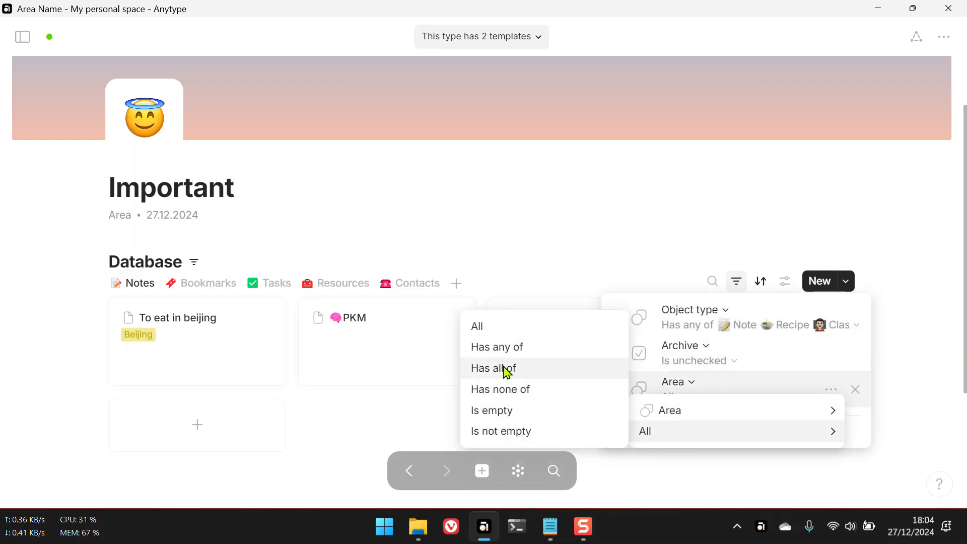
{"action": "left_click", "coordinate": [511, 368]}
{"action": "left_click", "coordinate": [663, 464]}
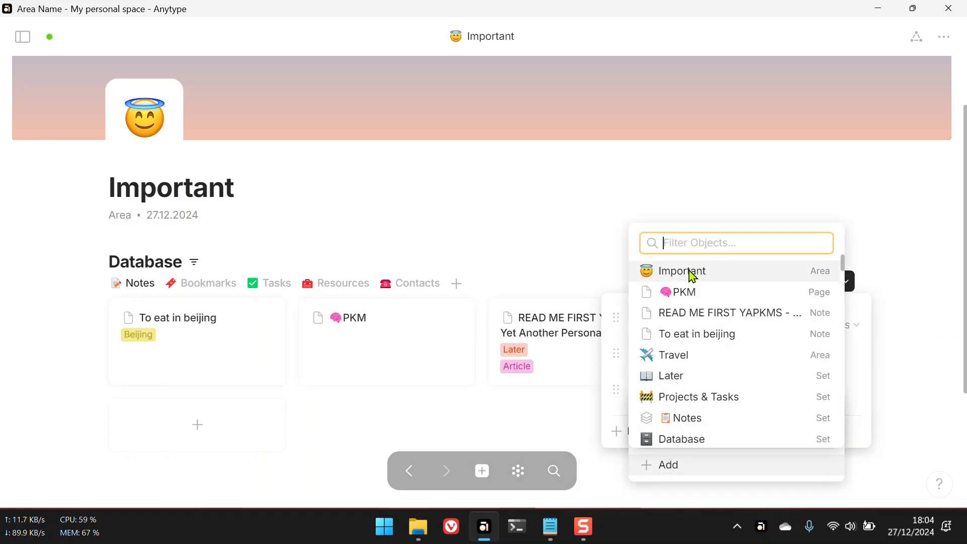
{"action": "left_click", "coordinate": [691, 272]}
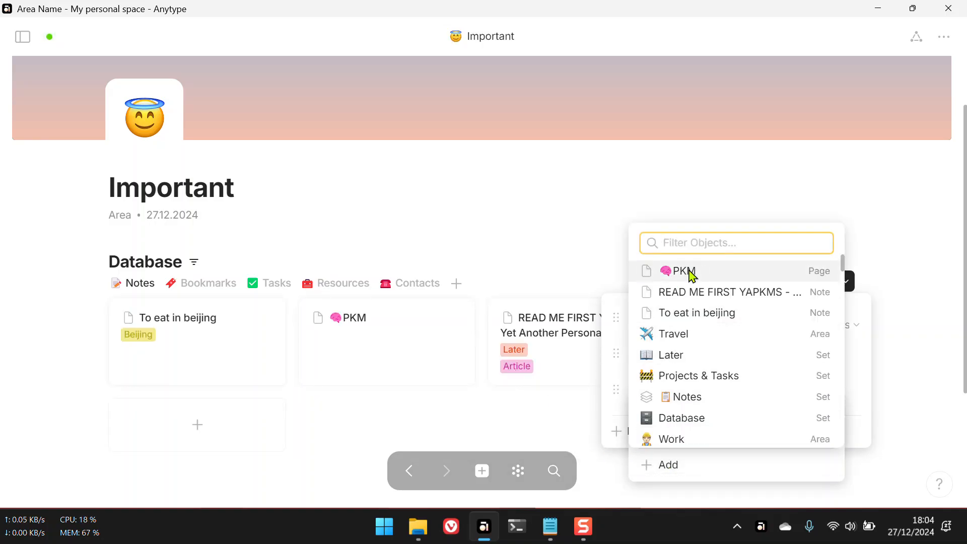
{"action": "left_click", "coordinate": [534, 225]}
{"action": "left_click", "coordinate": [534, 225]}
Step: Create a new Note object titled "adfasdfasdf"
{"action": "left_click", "coordinate": [483, 470]}
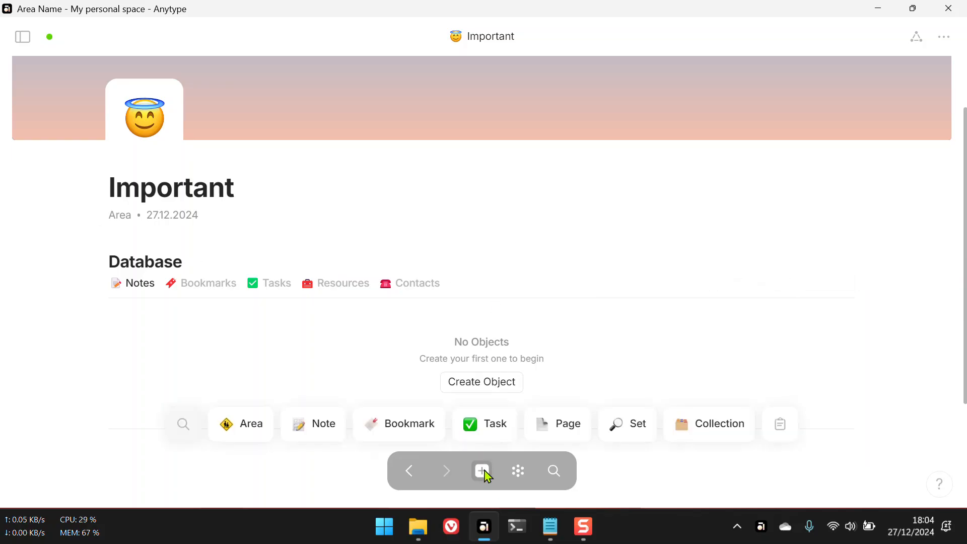
{"action": "left_click", "coordinate": [316, 424]}
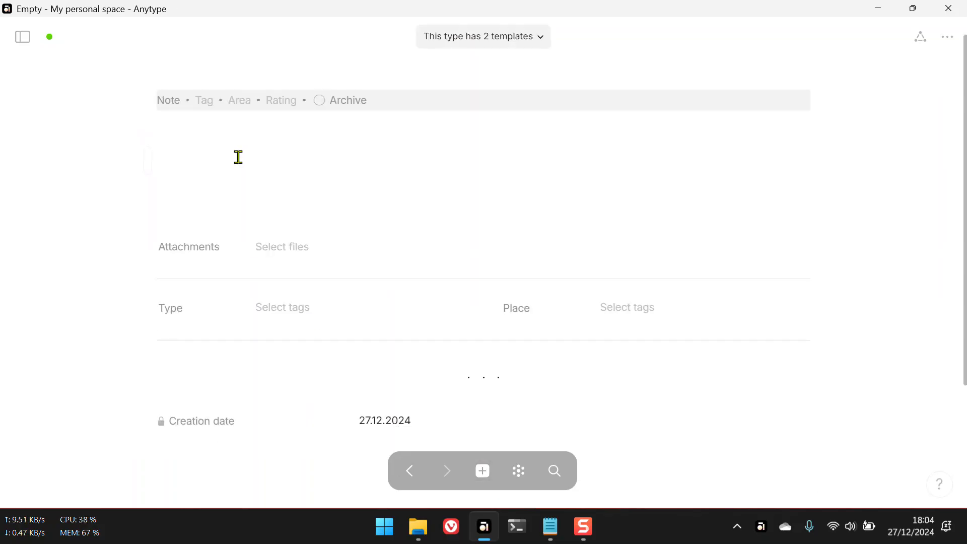
{"action": "type", "text": "adfasdfasdf"}
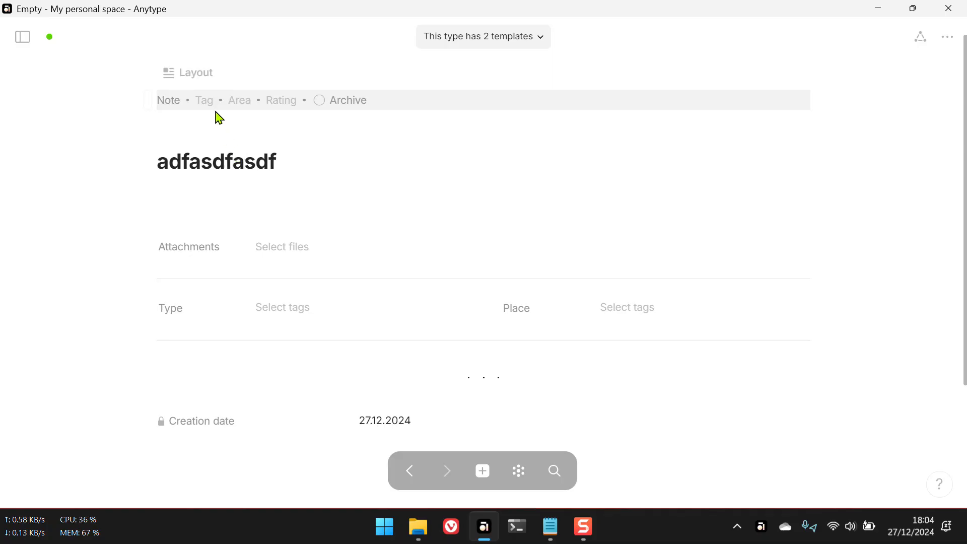
Step: Assign the Important area to the new note's Area relation
{"action": "left_click", "coordinate": [238, 109]}
{"action": "left_click", "coordinate": [277, 238]}
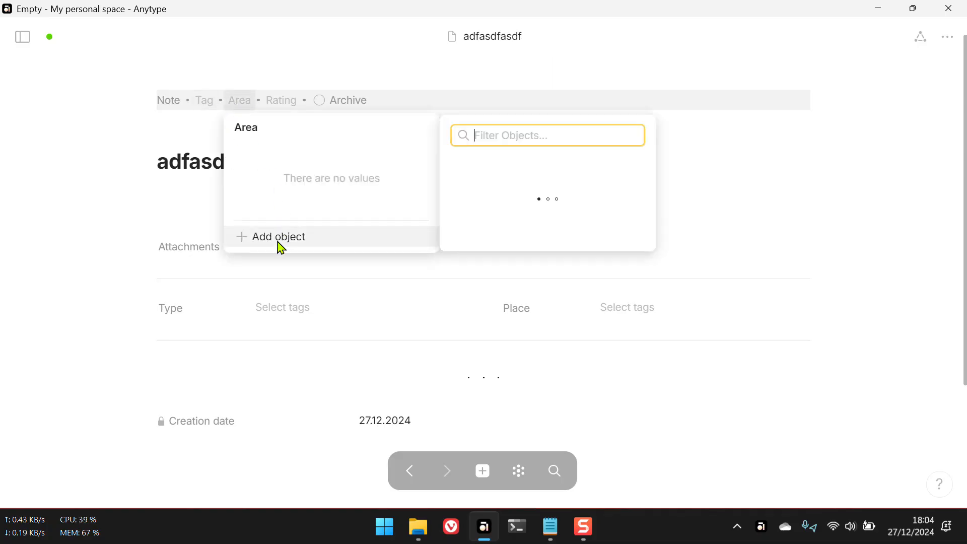
{"action": "type", "text": "impor"}
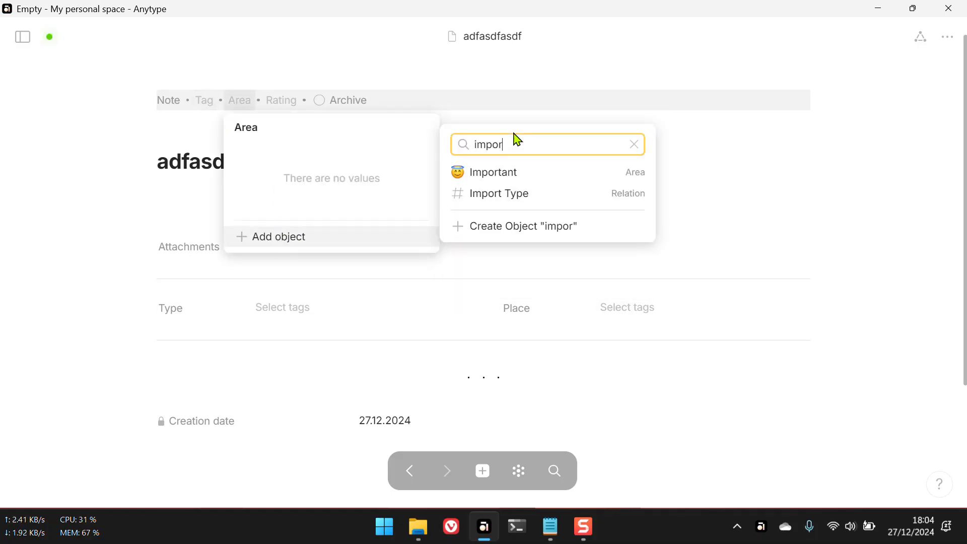
{"action": "left_click", "coordinate": [503, 171]}
{"action": "left_click", "coordinate": [821, 250]}
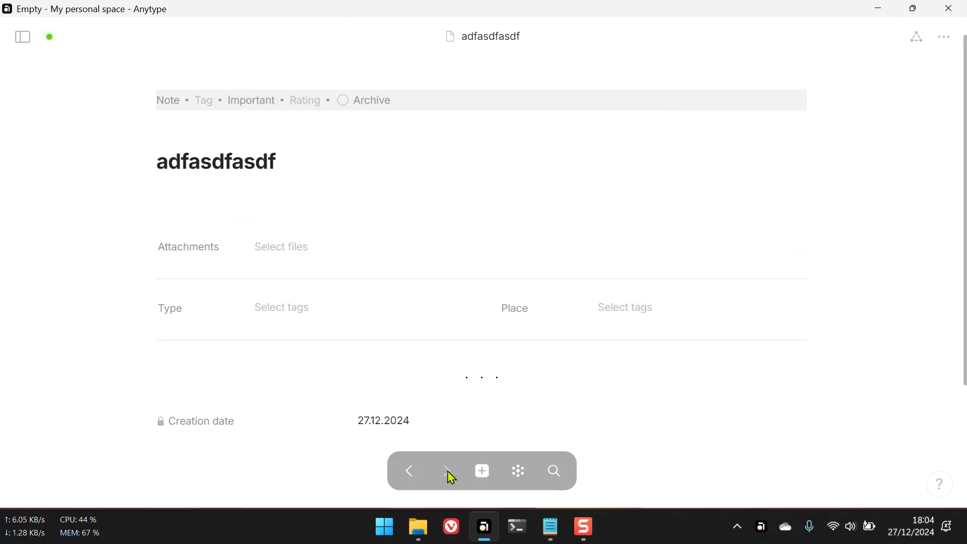
Step: Go back to the Important area and check the Notes view of its Database
{"action": "left_click", "coordinate": [409, 469]}
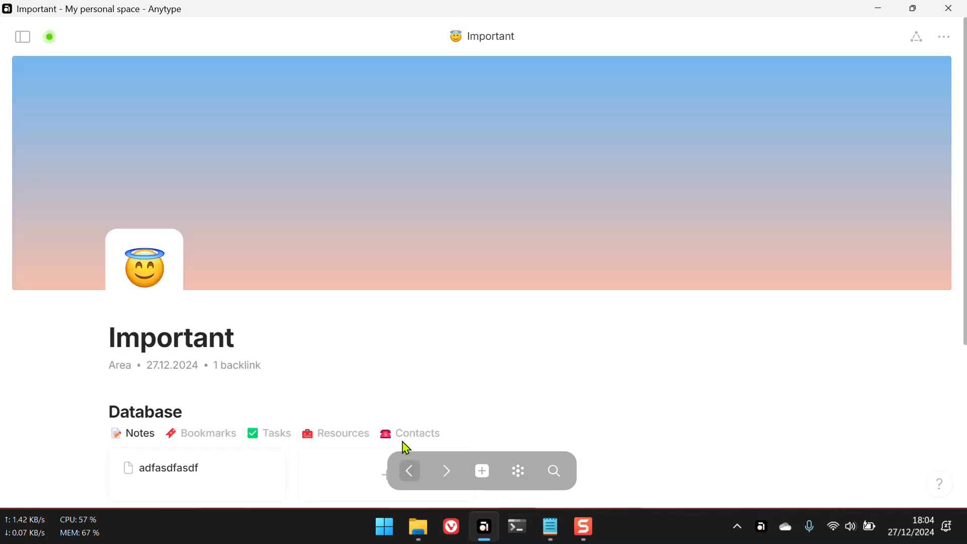
{"action": "scroll", "coordinate": [361, 391], "scroll_direction": "down", "scroll_amount": 5}
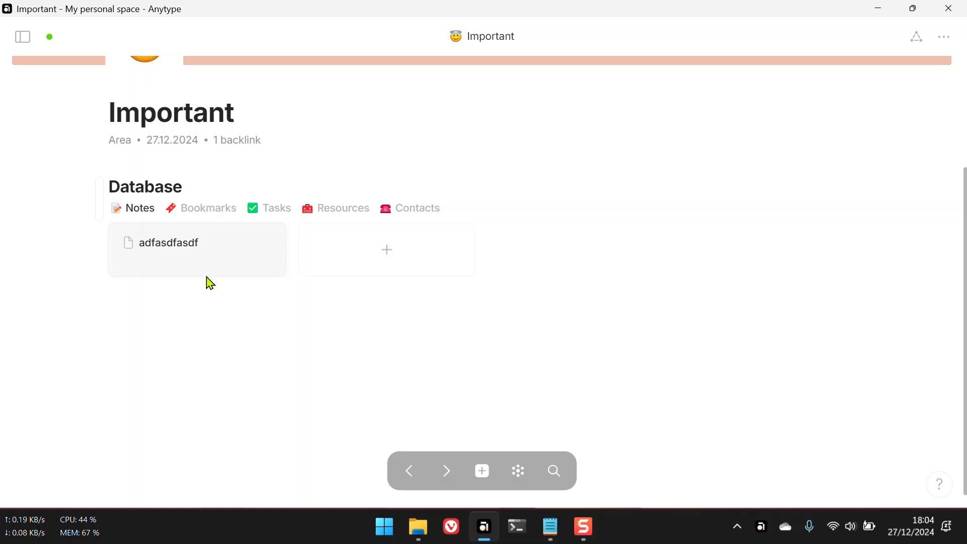
{"action": "scroll", "coordinate": [210, 283], "scroll_direction": "up", "scroll_amount": 5}
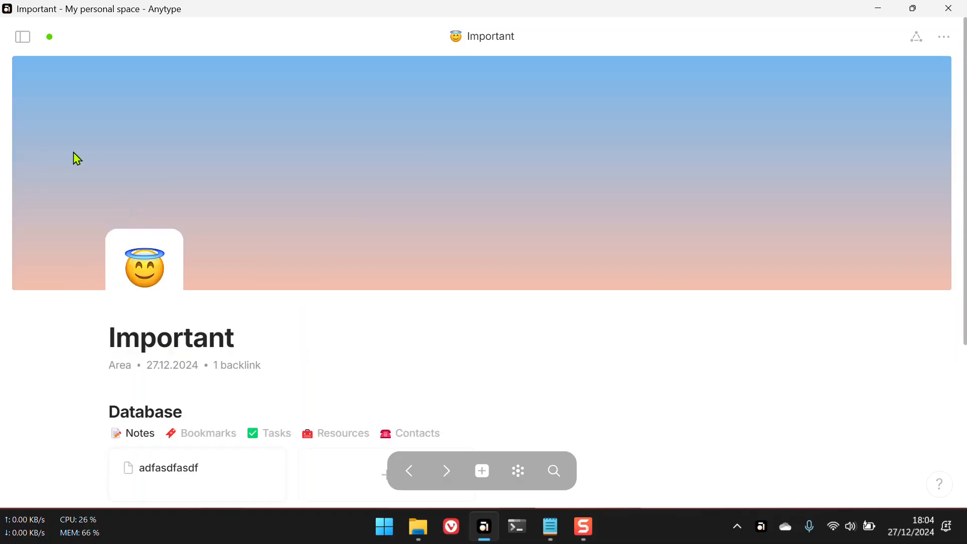
Step: Show the sidebar, open the PKM page from the favorites and look over its layout
{"action": "left_click", "coordinate": [22, 36]}
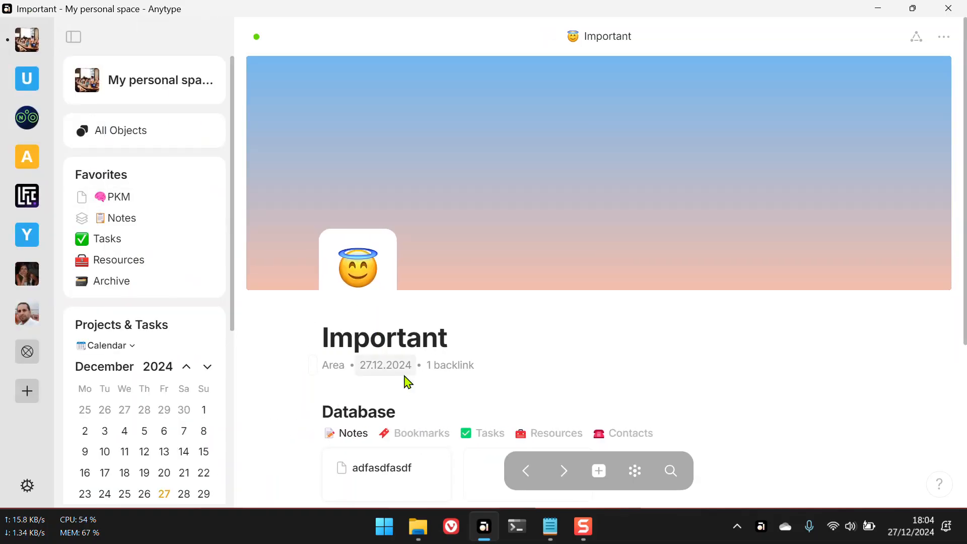
{"action": "left_click", "coordinate": [132, 199]}
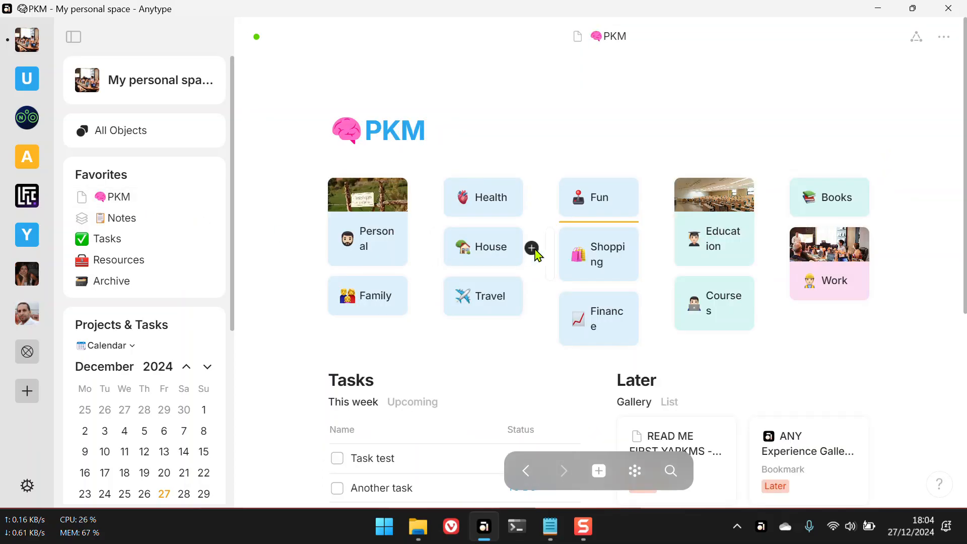
{"action": "scroll", "coordinate": [509, 264], "scroll_direction": "down", "scroll_amount": 6}
{"action": "scroll", "coordinate": [506, 263], "scroll_direction": "up", "scroll_amount": 4}
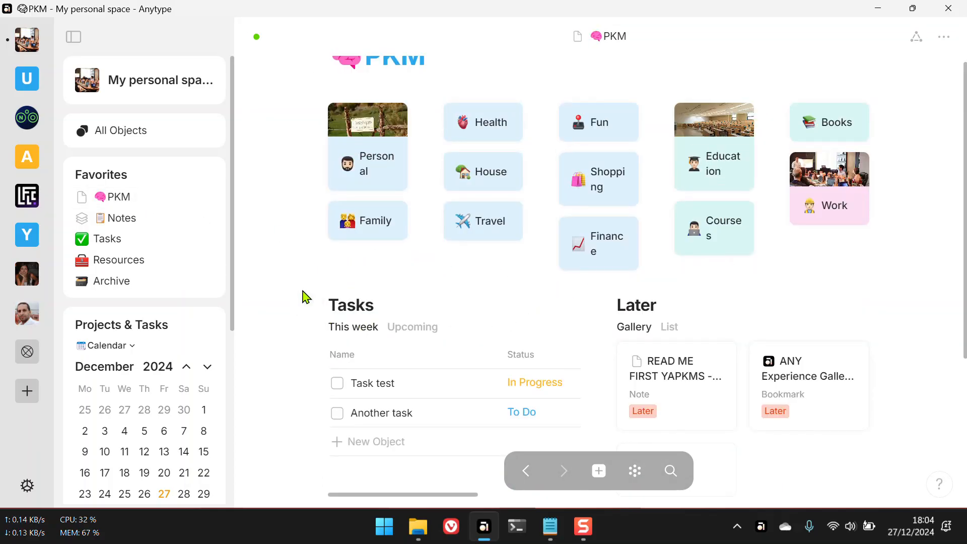
Step: Insert a link to the Important area in a new block above the Tasks section of the PKM page
{"action": "mouse_move", "coordinate": [304, 306]}
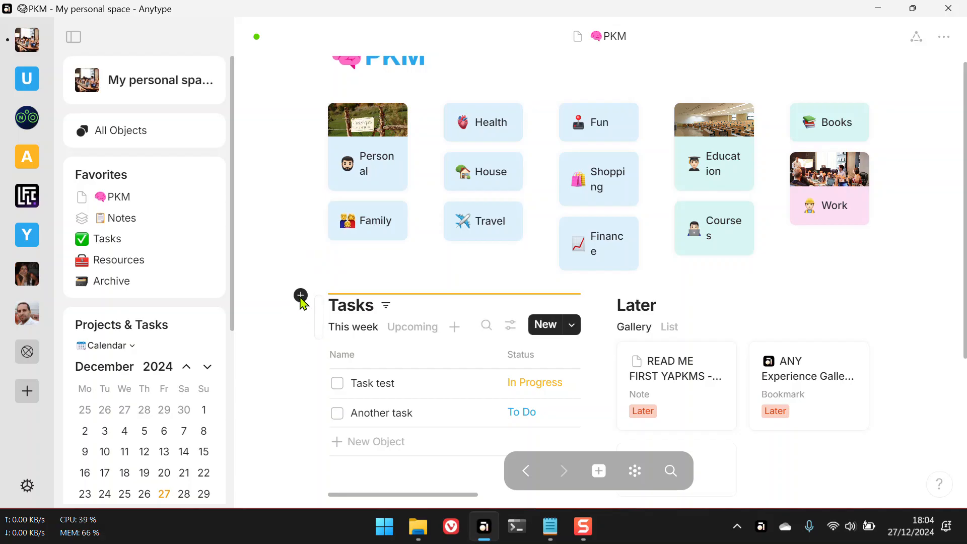
{"action": "left_click", "coordinate": [300, 294]}
{"action": "type", "text": "link"}
{"action": "mouse_move", "coordinate": [432, 78]}
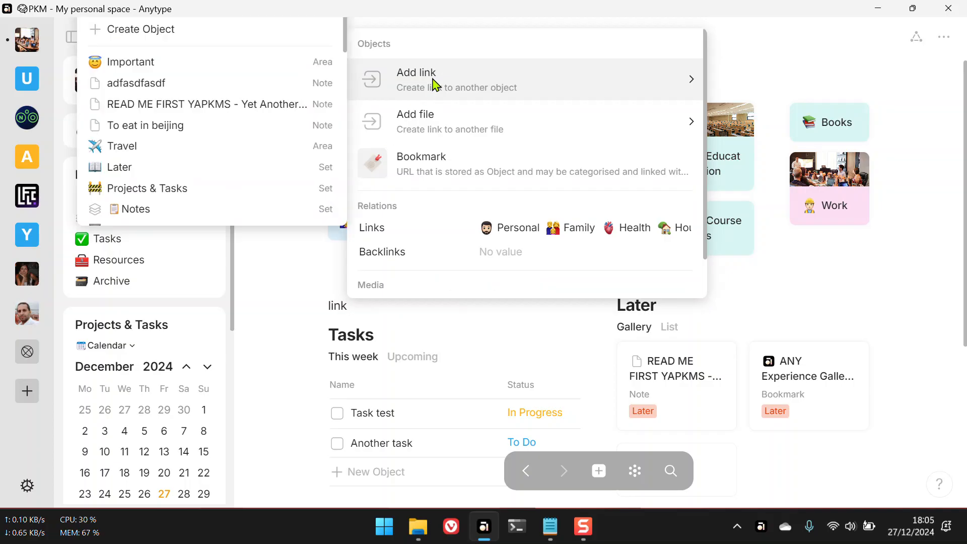
{"action": "left_click", "coordinate": [189, 65]}
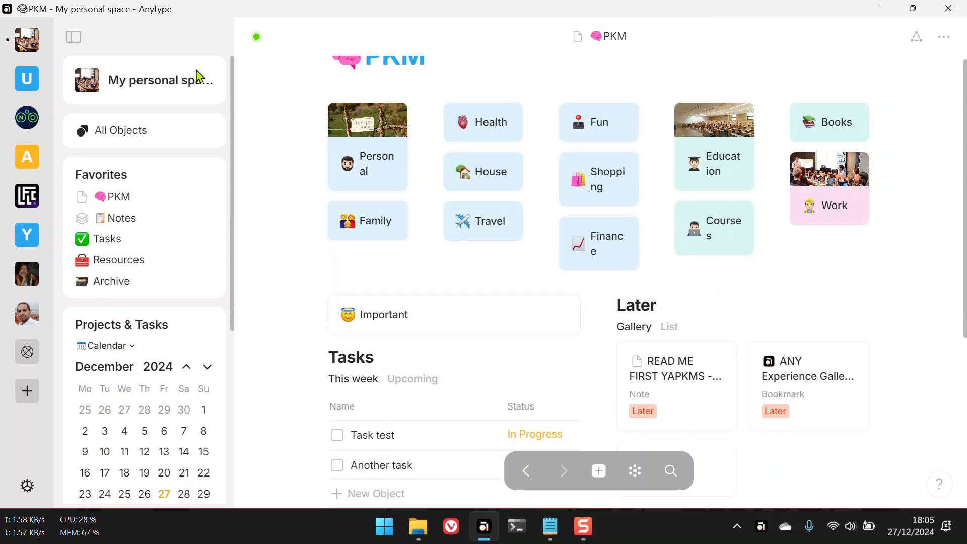
Step: Try the cover preview on the Important block, switch it off again and give the block a Teal background
{"action": "left_click", "coordinate": [320, 308]}
{"action": "mouse_move", "coordinate": [264, 258]}
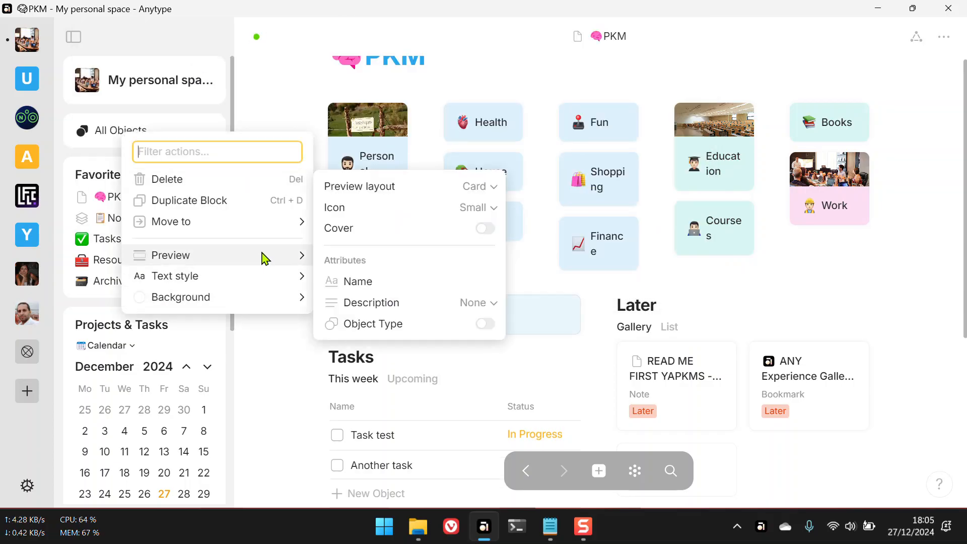
{"action": "mouse_move", "coordinate": [490, 211]}
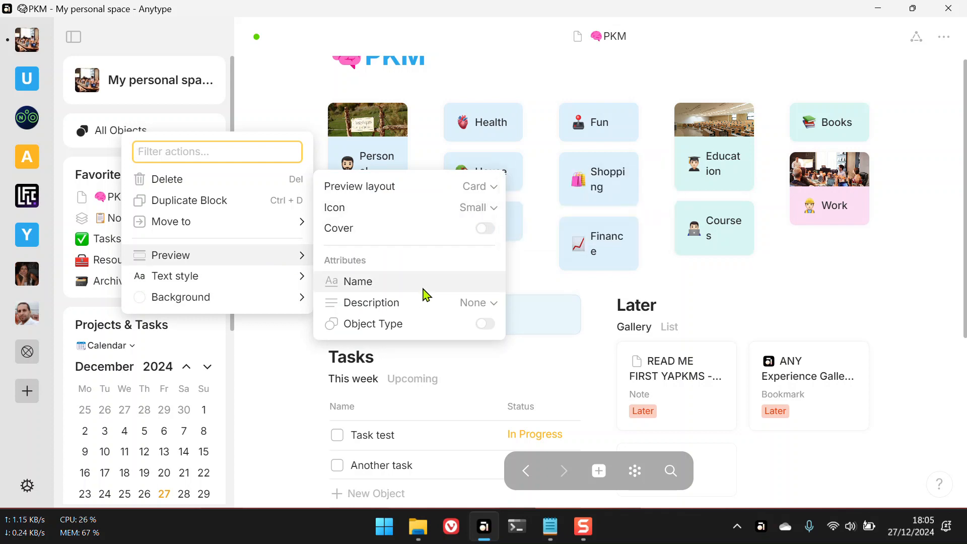
{"action": "left_click", "coordinate": [486, 230]}
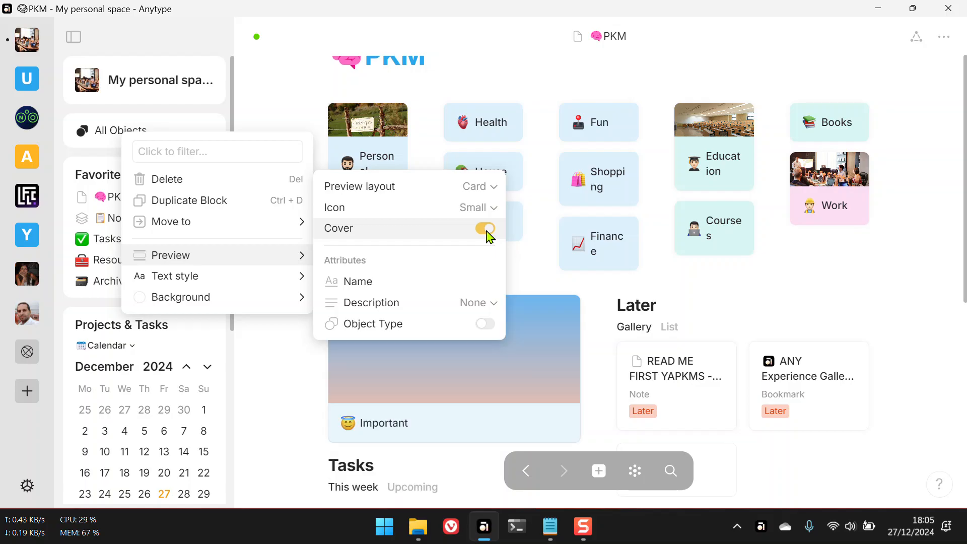
{"action": "left_click", "coordinate": [487, 232]}
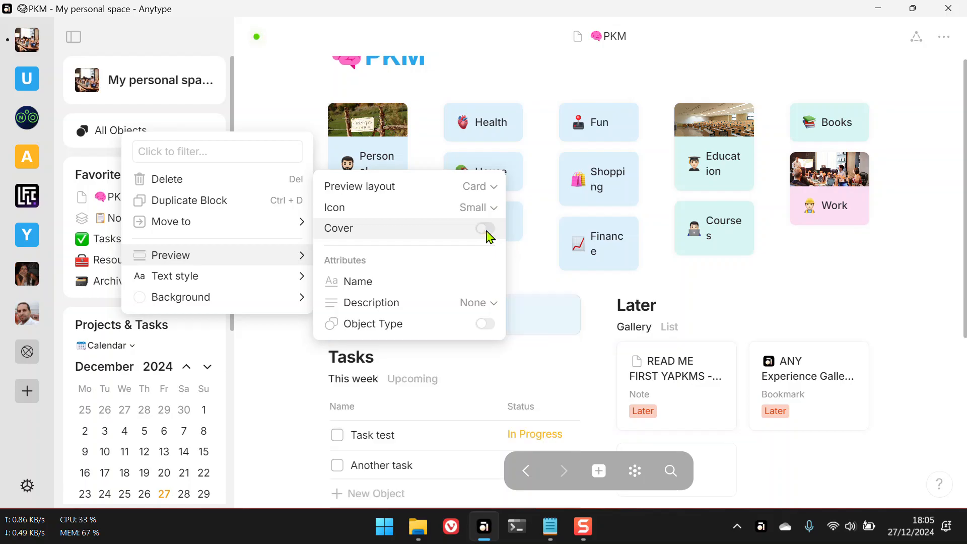
{"action": "mouse_move", "coordinate": [483, 211]}
{"action": "mouse_move", "coordinate": [491, 191]}
{"action": "mouse_move", "coordinate": [256, 298]}
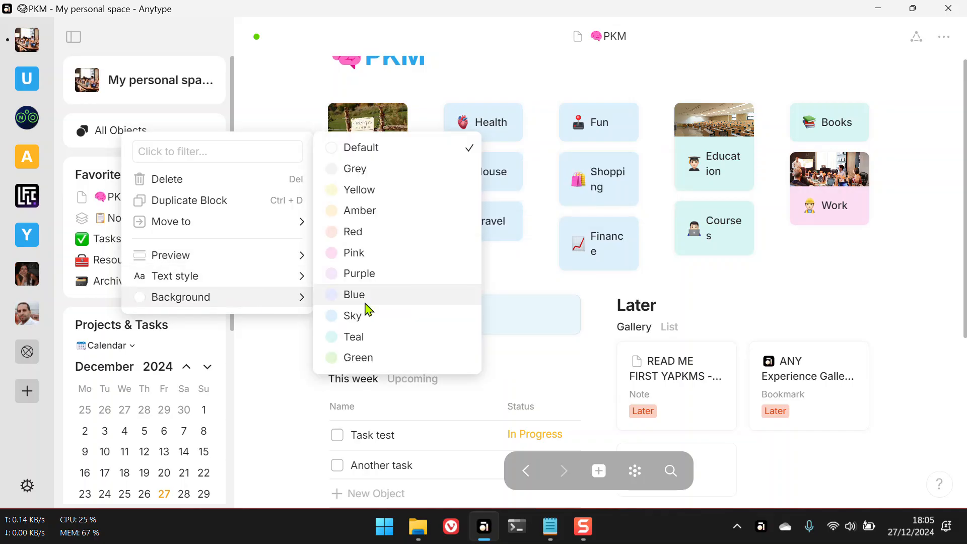
{"action": "left_click", "coordinate": [362, 337]}
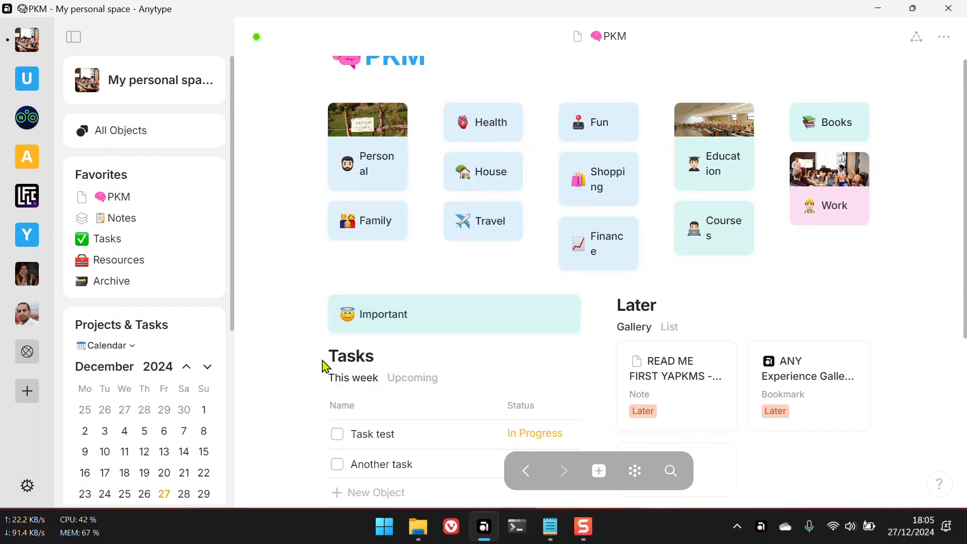
Step: Add an empty block above Important and move it into its own column between the Tasks and Later columns
{"action": "mouse_move", "coordinate": [313, 320]}
{"action": "left_mouse_down"}
{"action": "mouse_move", "coordinate": [568, 272]}
{"action": "mouse_move", "coordinate": [458, 309]}
{"action": "mouse_move", "coordinate": [312, 324]}
{"action": "mouse_move", "coordinate": [303, 309]}
{"action": "mouse_move", "coordinate": [513, 313]}
{"action": "mouse_move", "coordinate": [302, 298]}
{"action": "mouse_move", "coordinate": [305, 311]}
{"action": "left_mouse_up"}
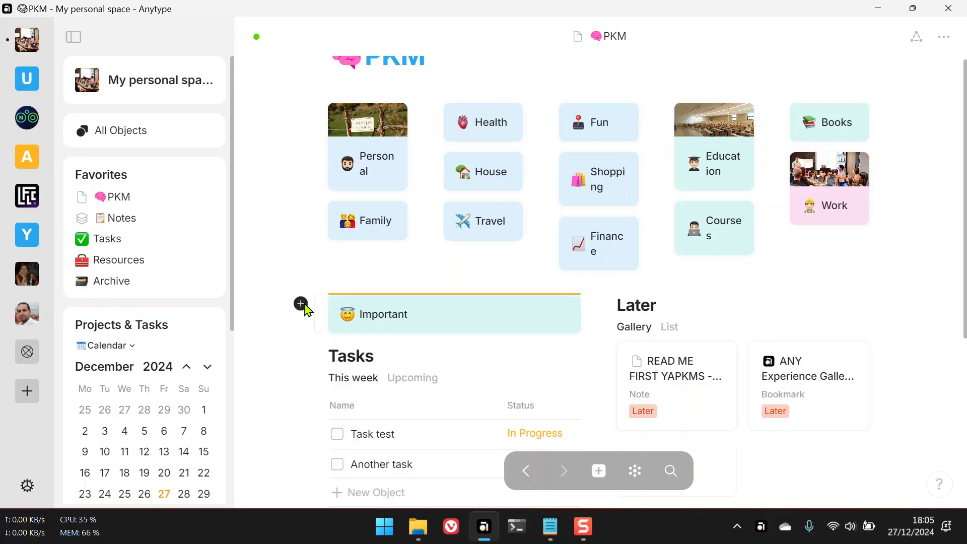
{"action": "left_click", "coordinate": [301, 302]}
{"action": "left_click", "coordinate": [322, 305]}
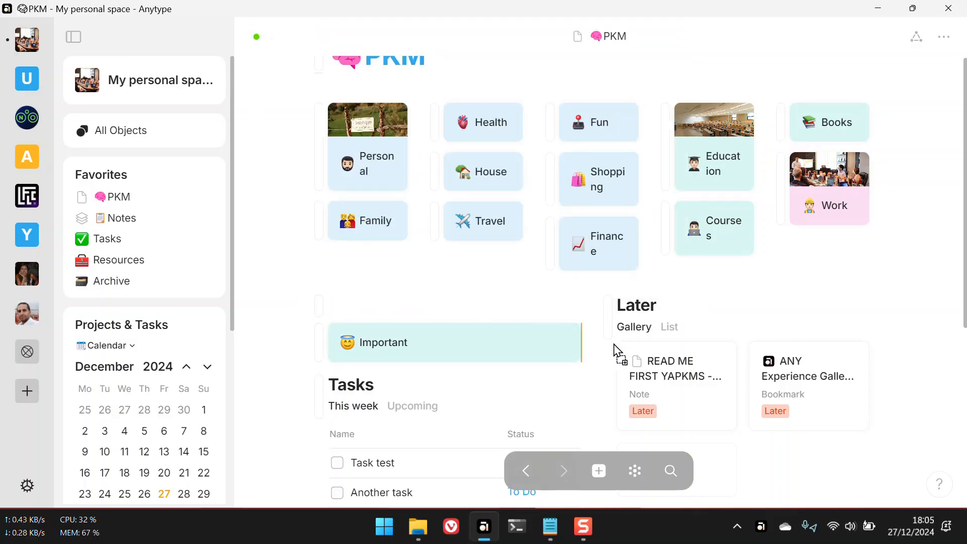
{"action": "key", "text": "Escape"}
{"action": "left_click_drag", "start_coordinate": [616, 351], "coordinate": [613, 348]}
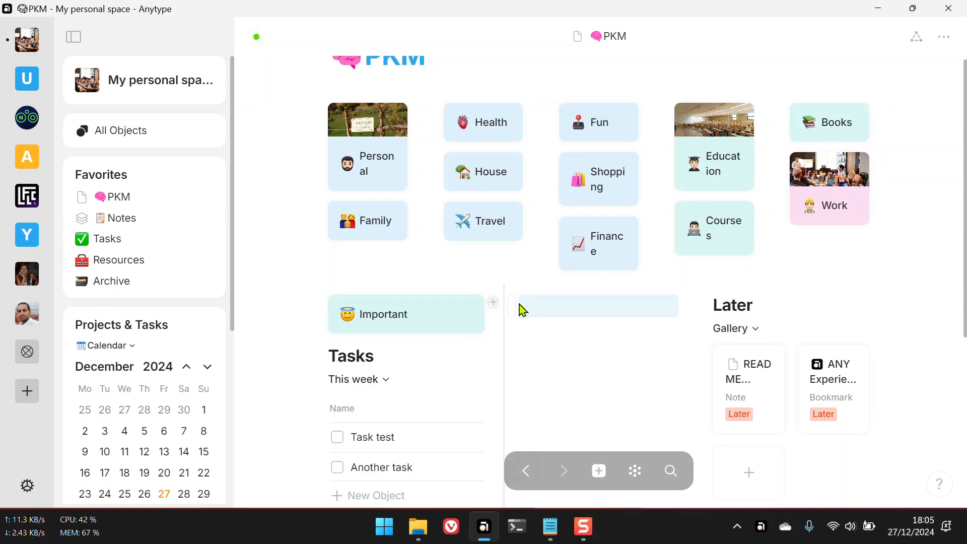
Step: Add further empty columns between Tasks and Later so the Important block matches the width of the area cards above
{"action": "left_click", "coordinate": [535, 331]}
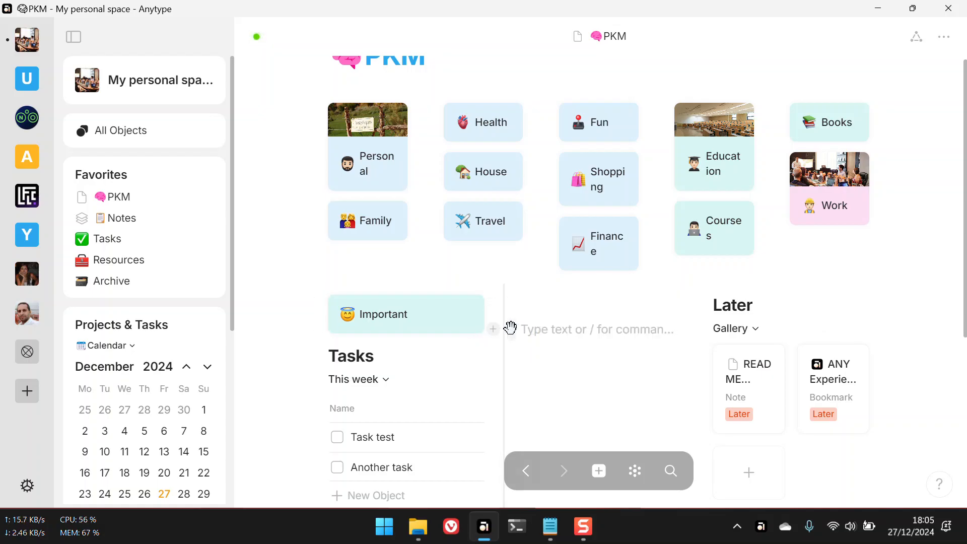
{"action": "left_click_drag", "start_coordinate": [507, 331], "coordinate": [702, 309]}
{"action": "left_click", "coordinate": [704, 350]}
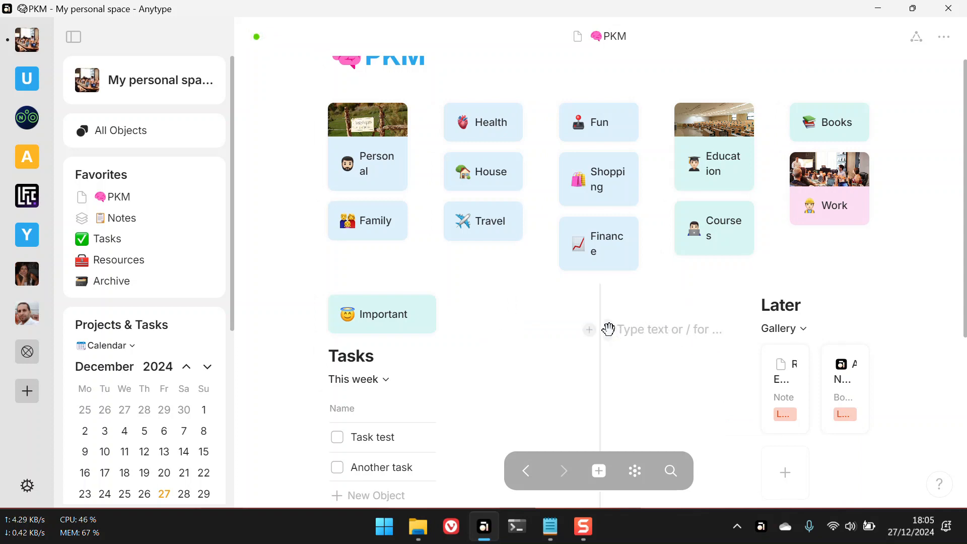
{"action": "left_click_drag", "start_coordinate": [608, 328], "coordinate": [762, 320]}
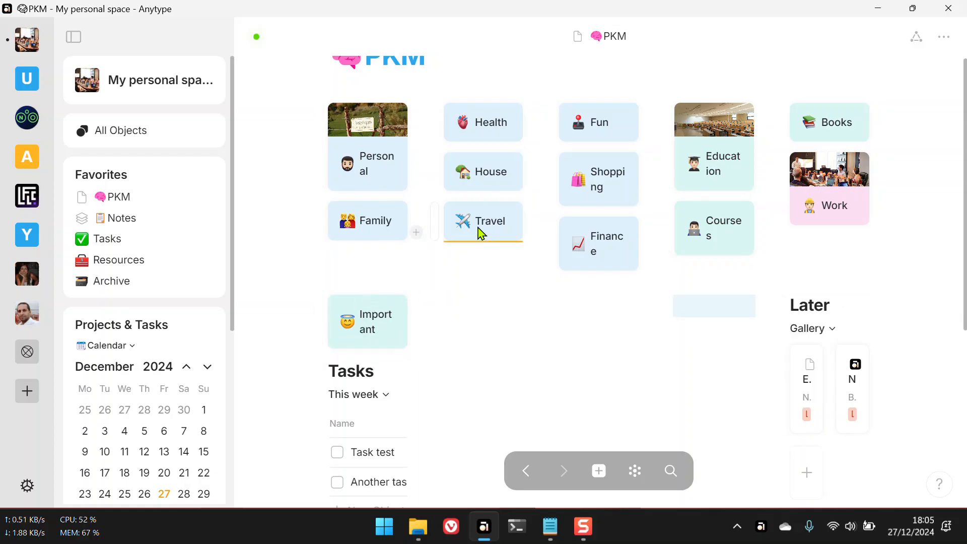
{"action": "left_click", "coordinate": [728, 314]}
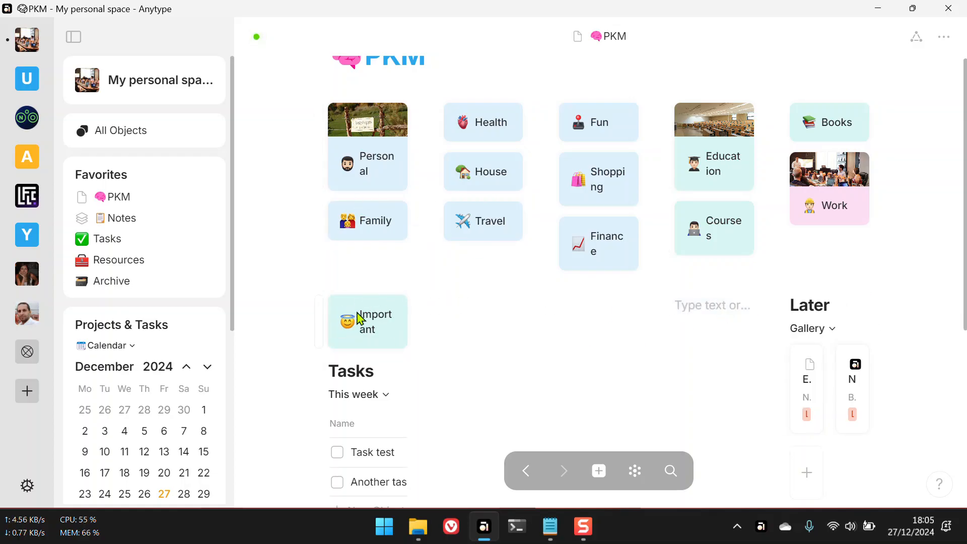
Step: Hide the sidebar and move the Important block beneath Family in the first column of area cards
{"action": "scroll", "coordinate": [433, 304], "scroll_direction": "down", "scroll_amount": 5}
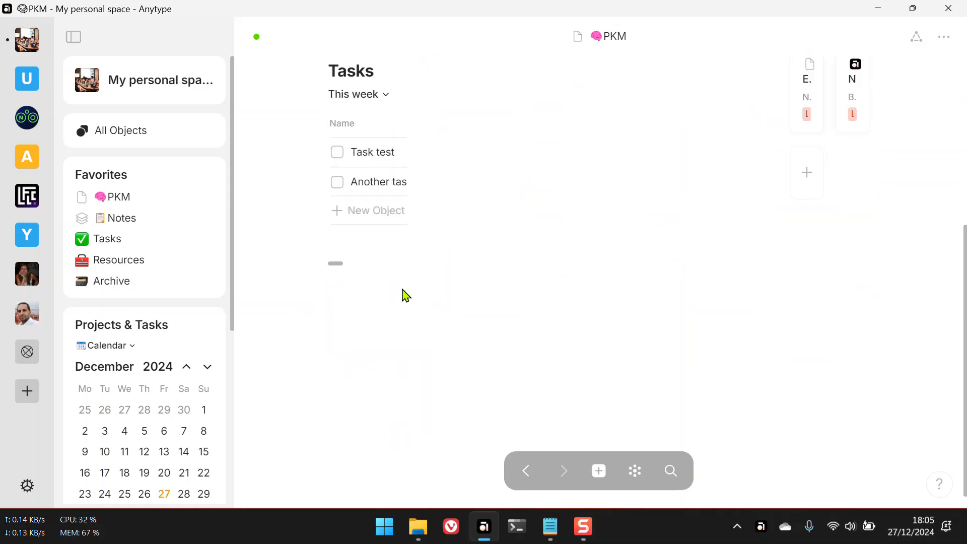
{"action": "left_click", "coordinate": [73, 37]}
{"action": "scroll", "coordinate": [361, 289], "scroll_direction": "up", "scroll_amount": 5}
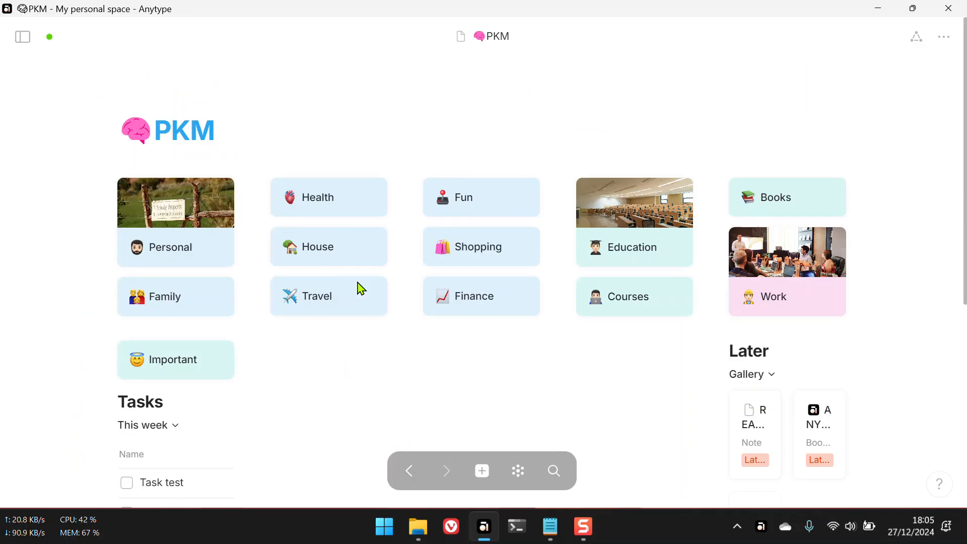
{"action": "scroll", "coordinate": [354, 332], "scroll_direction": "down", "scroll_amount": 4}
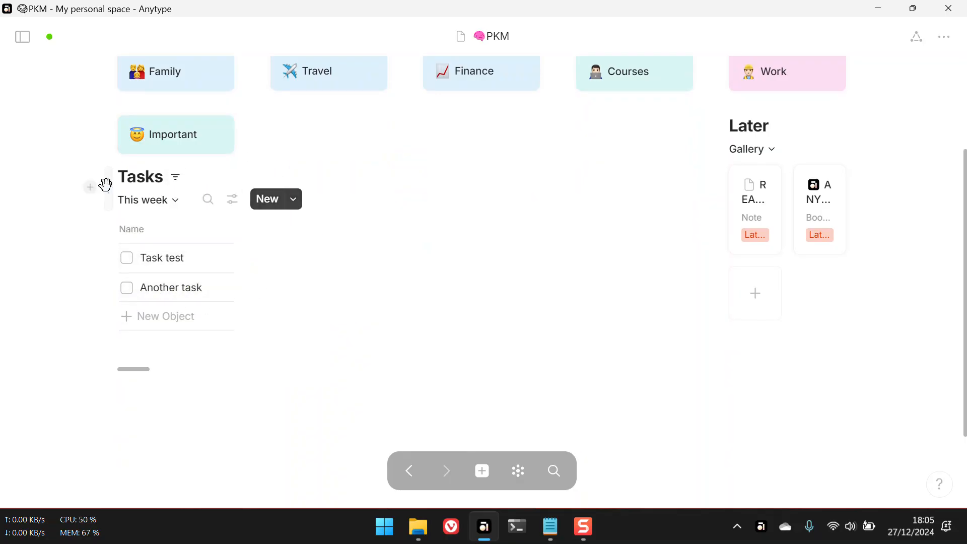
{"action": "left_click_drag", "start_coordinate": [108, 183], "coordinate": [176, 382]}
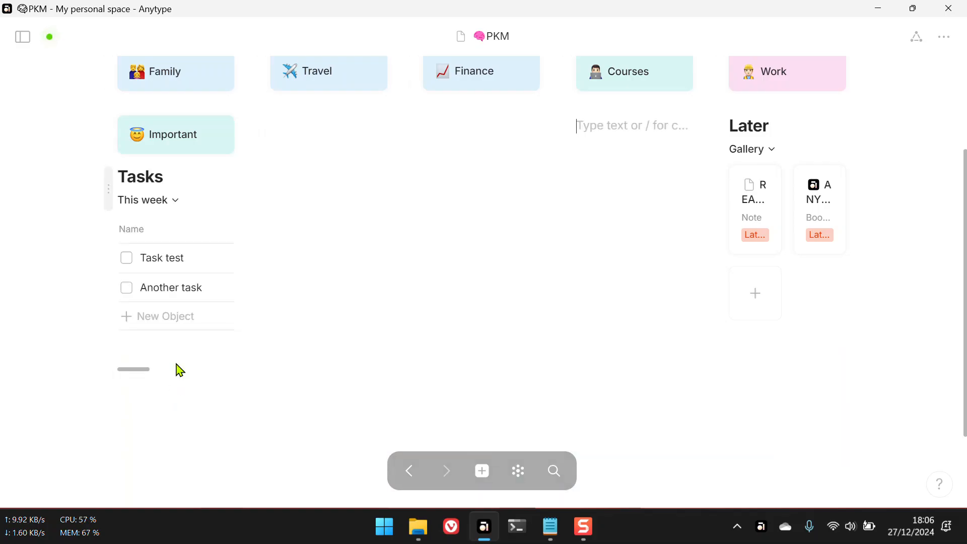
{"action": "left_click_drag", "start_coordinate": [108, 133], "coordinate": [157, 111]}
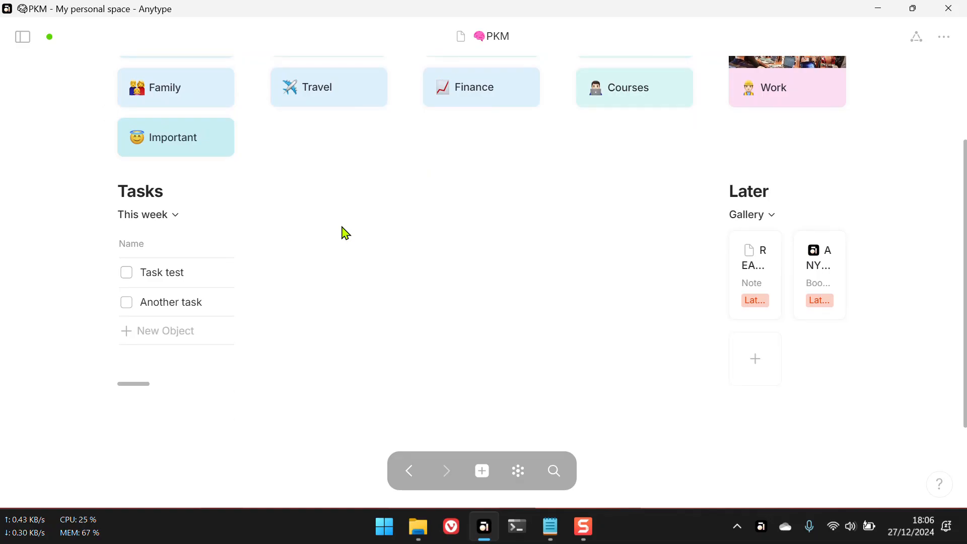
Step: Delete the empty columns between the Tasks and Later sections
{"action": "mouse_move", "coordinate": [253, 213]}
{"action": "left_click_drag", "start_coordinate": [253, 214], "coordinate": [416, 210]}
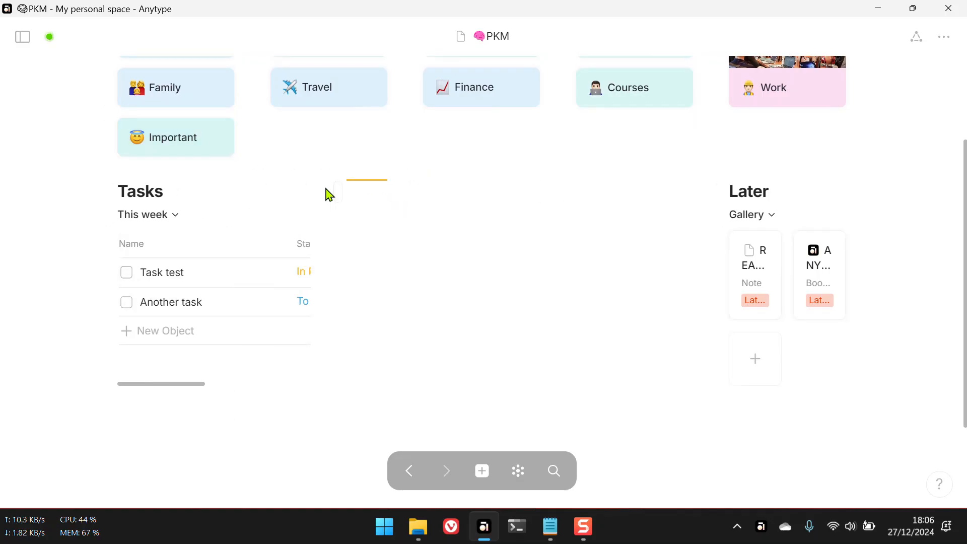
{"action": "left_click", "coordinate": [339, 199]}
{"action": "left_click", "coordinate": [233, 241]}
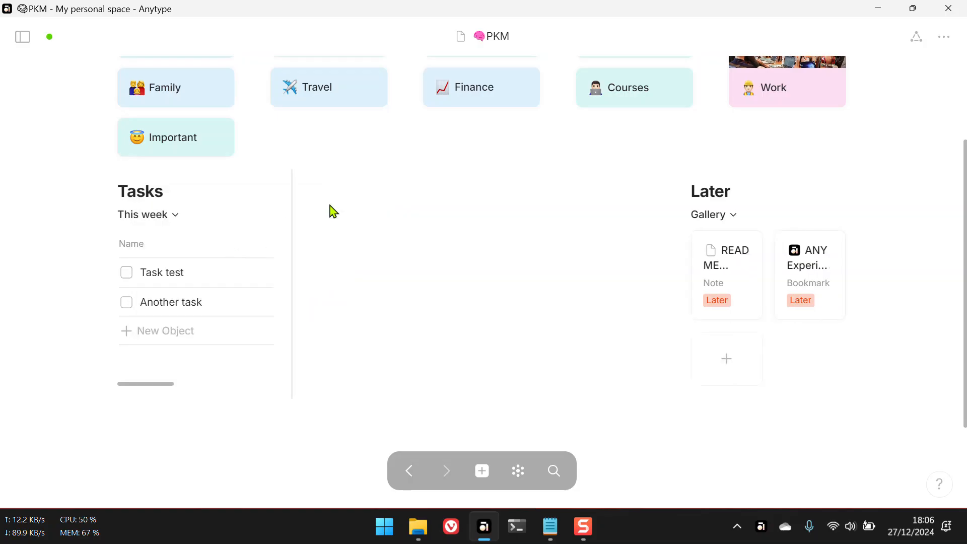
{"action": "left_click", "coordinate": [299, 195]}
{"action": "left_click", "coordinate": [216, 241]}
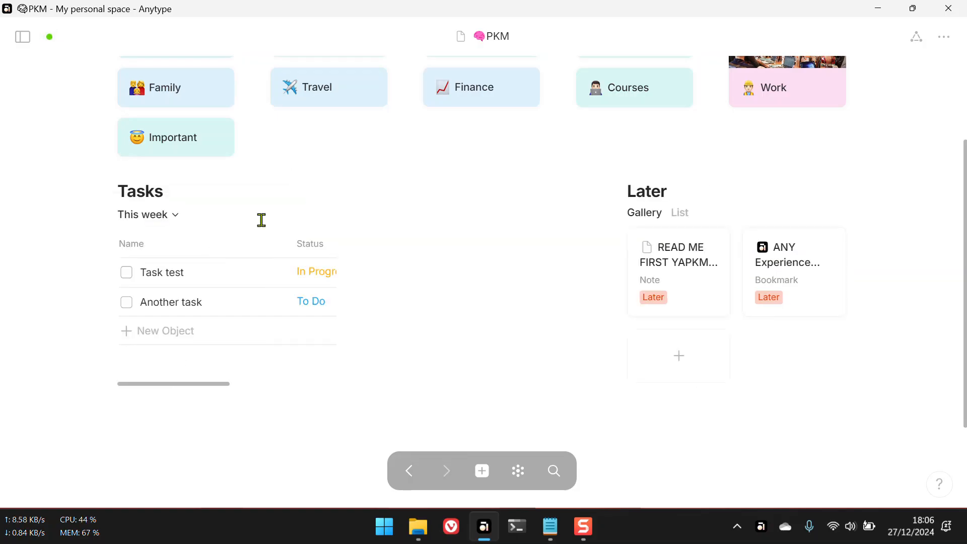
{"action": "left_click", "coordinate": [363, 198]}
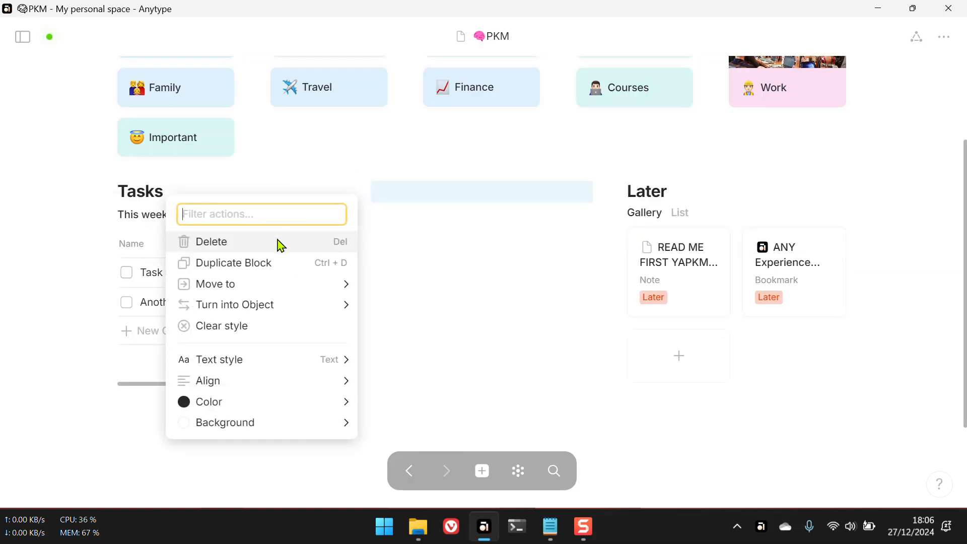
{"action": "left_click", "coordinate": [277, 241]}
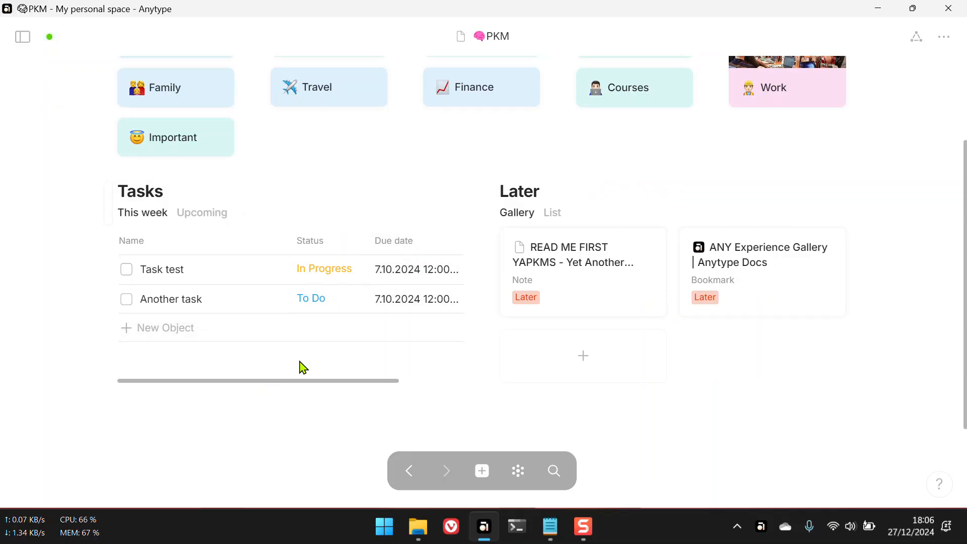
Step: Look over the page layout and examine the columns of the Tasks table across its full width
{"action": "scroll", "coordinate": [389, 213], "scroll_direction": "up", "scroll_amount": 3}
{"action": "scroll", "coordinate": [313, 337], "scroll_direction": "down", "scroll_amount": 3}
{"action": "left_click_drag", "start_coordinate": [366, 386], "coordinate": [262, 393]}
{"action": "scroll", "coordinate": [263, 387], "scroll_direction": "right", "scroll_amount": 3}
{"action": "scroll", "coordinate": [257, 391], "scroll_direction": "left", "scroll_amount": 3}
{"action": "scroll", "coordinate": [216, 397], "scroll_direction": "up", "scroll_amount": 1}
{"action": "scroll", "coordinate": [218, 396], "scroll_direction": "down", "scroll_amount": 1}
{"action": "left_click_drag", "start_coordinate": [325, 372], "coordinate": [190, 386]}
Step: Set the layout width of the PKM page to its maximum
{"action": "scroll", "coordinate": [248, 237], "scroll_direction": "up", "scroll_amount": 4}
{"action": "left_click", "coordinate": [273, 101]}
{"action": "left_click", "coordinate": [280, 245]}
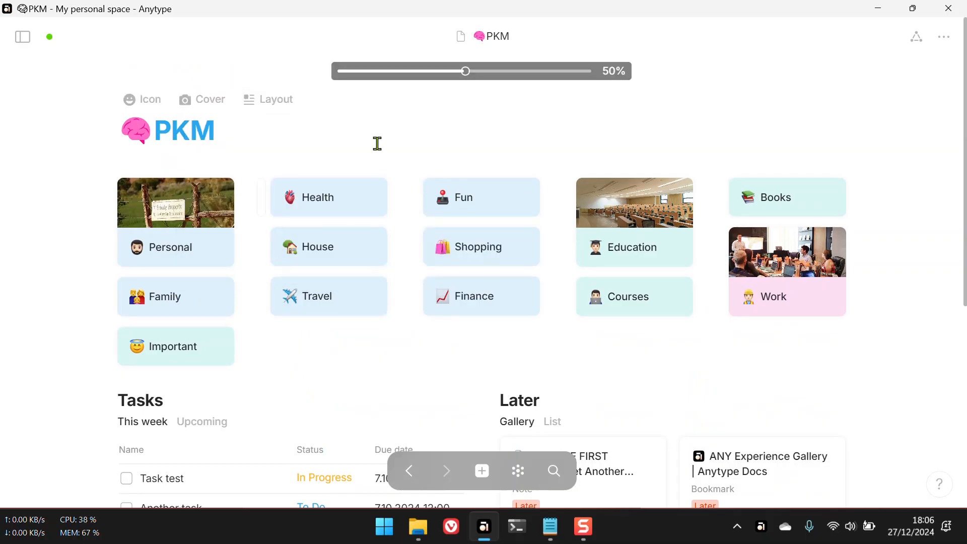
{"action": "left_click_drag", "start_coordinate": [464, 71], "coordinate": [592, 71]}
Step: Look up the commands matching "set" in a new block below the Tasks table and clear the entry
{"action": "scroll", "coordinate": [358, 261], "scroll_direction": "down", "scroll_amount": 5}
{"action": "left_click", "coordinate": [171, 328]}
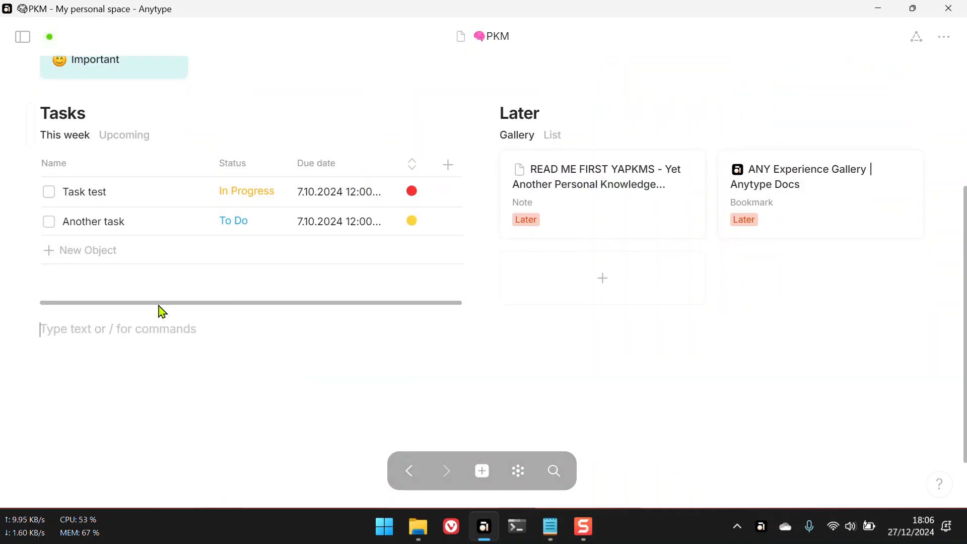
{"action": "type", "text": "/s"}
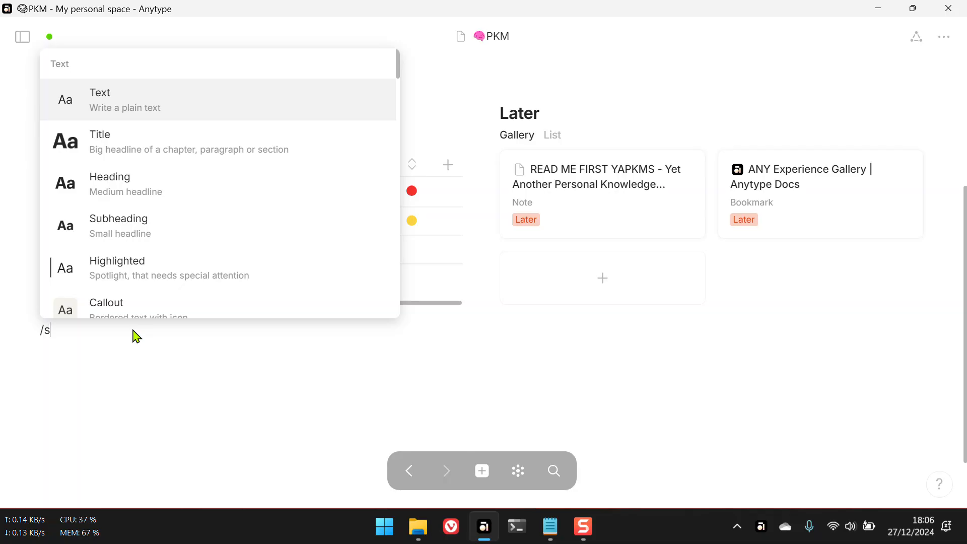
{"action": "type", "text": "et"}
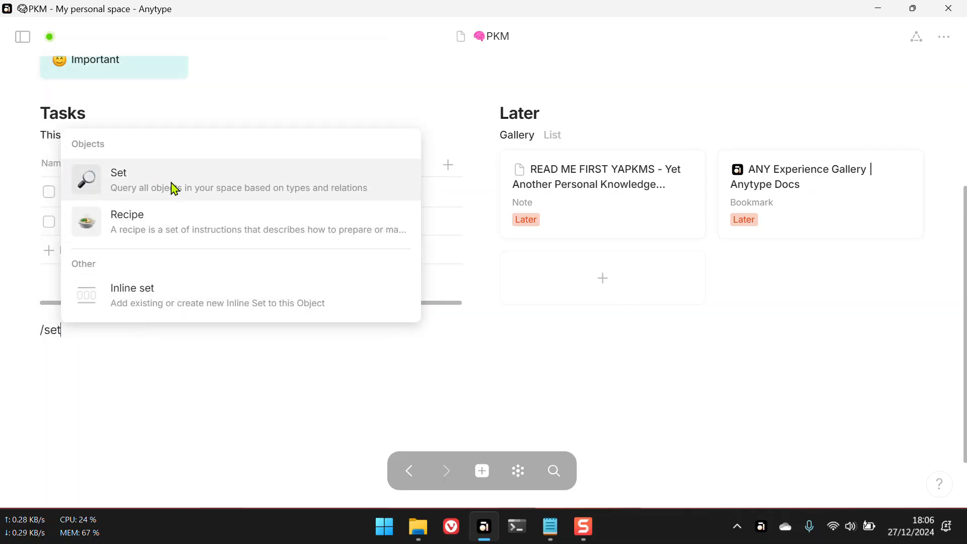
{"action": "left_click", "coordinate": [158, 364]}
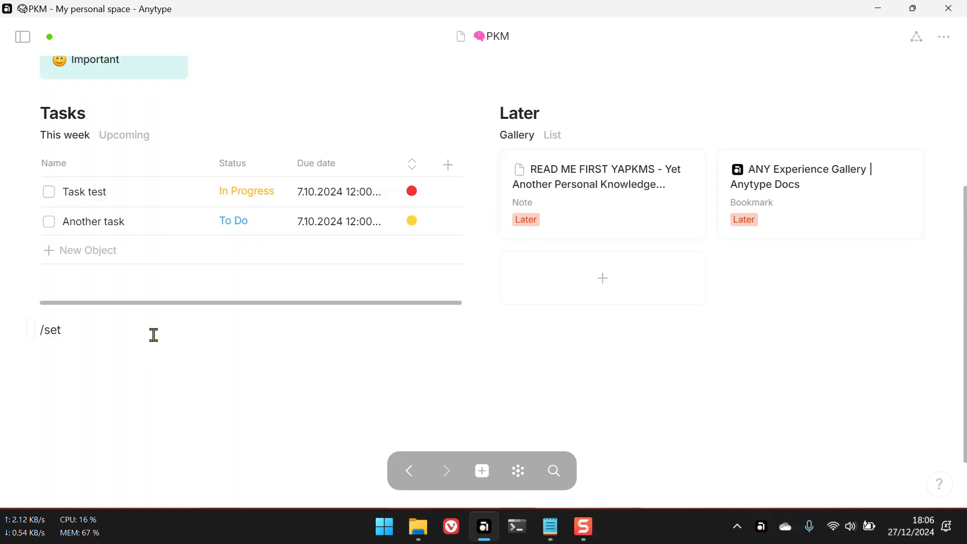
{"action": "key", "text": "BackSpace"}
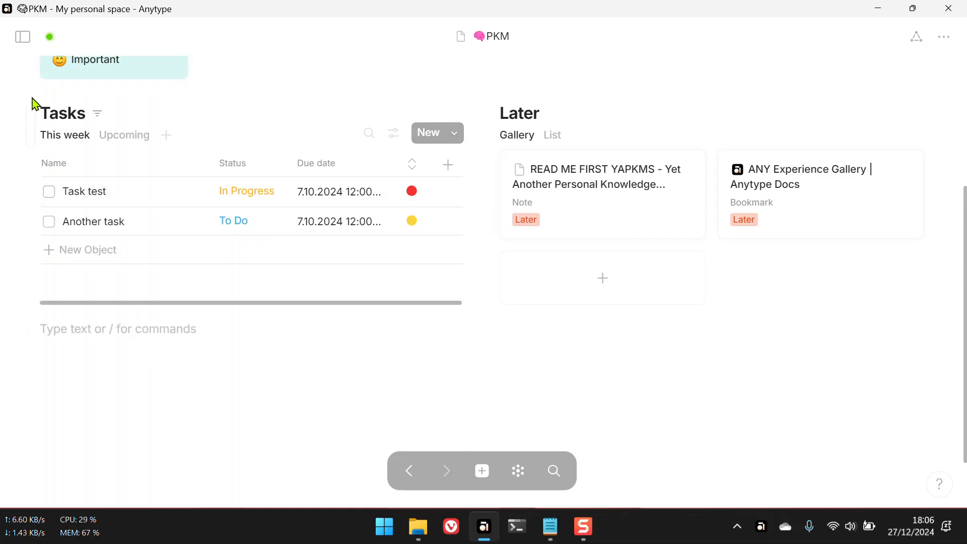
Step: Show the sidebar, look over its calendar and recently edited objects, and open the graph of the space
{"action": "left_click", "coordinate": [14, 42]}
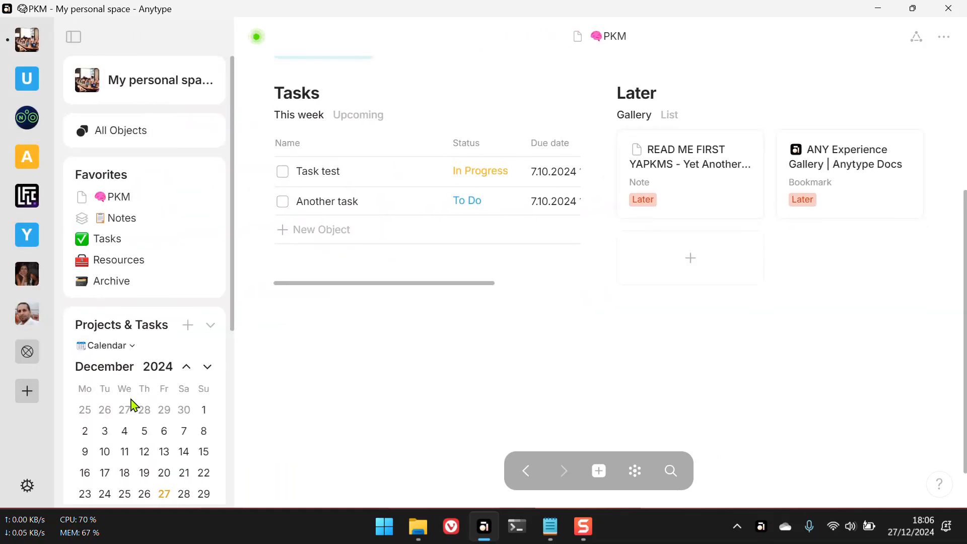
{"action": "scroll", "coordinate": [132, 403], "scroll_direction": "down", "scroll_amount": 5}
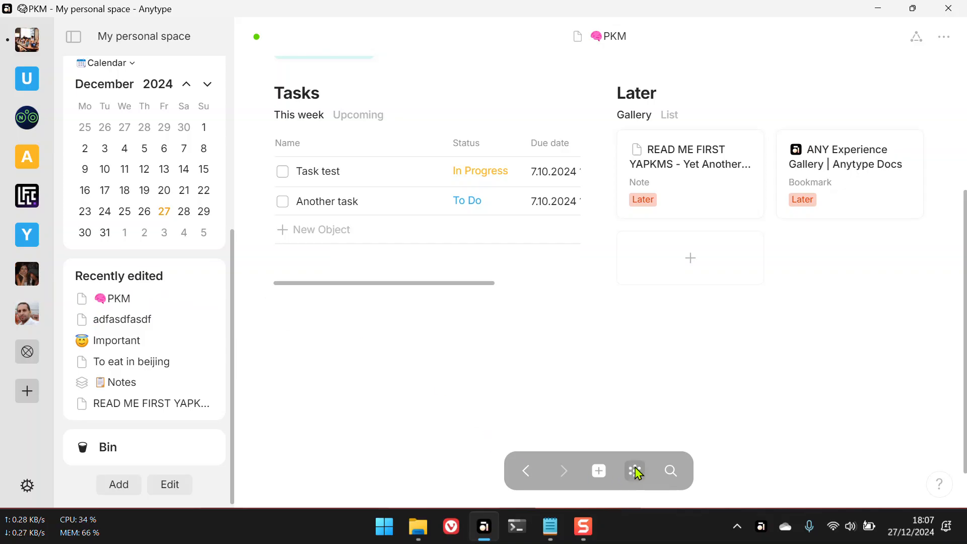
{"action": "left_click", "coordinate": [331, 317]}
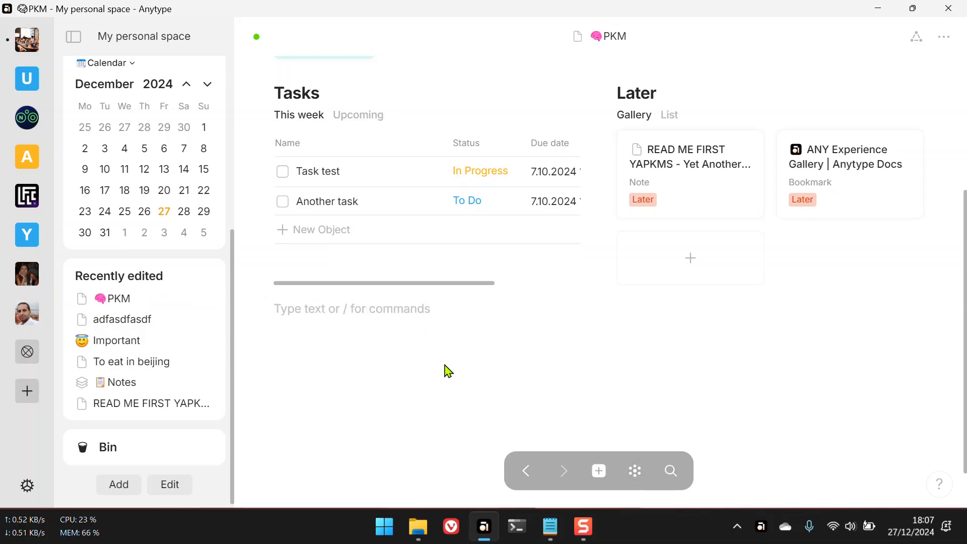
{"action": "left_click", "coordinate": [635, 472]}
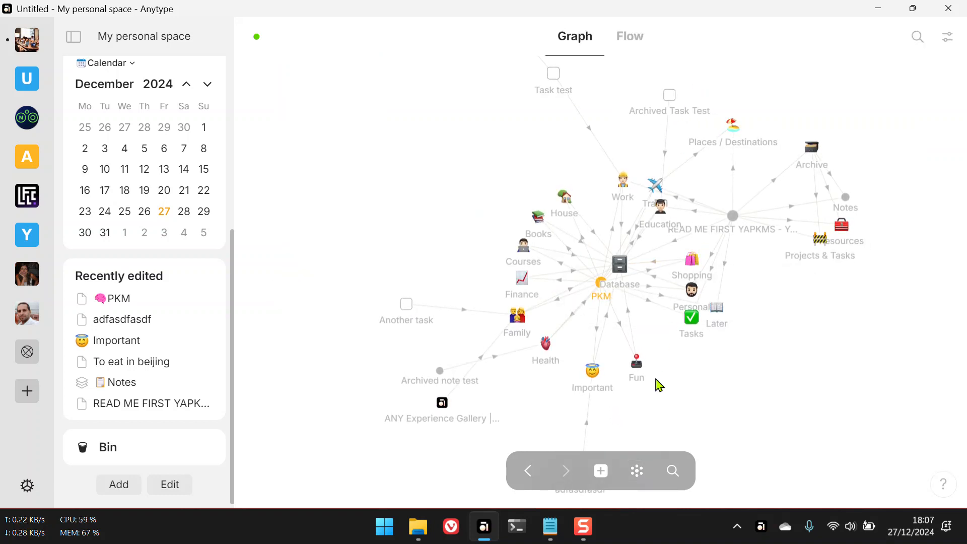
Step: Search the space for "recently", clear the search text and close the search
{"action": "left_click", "coordinate": [673, 471]}
{"action": "type", "text": "pkm"}
{"action": "key", "text": "ctrl+a"}
{"action": "type", "text": "recent"}
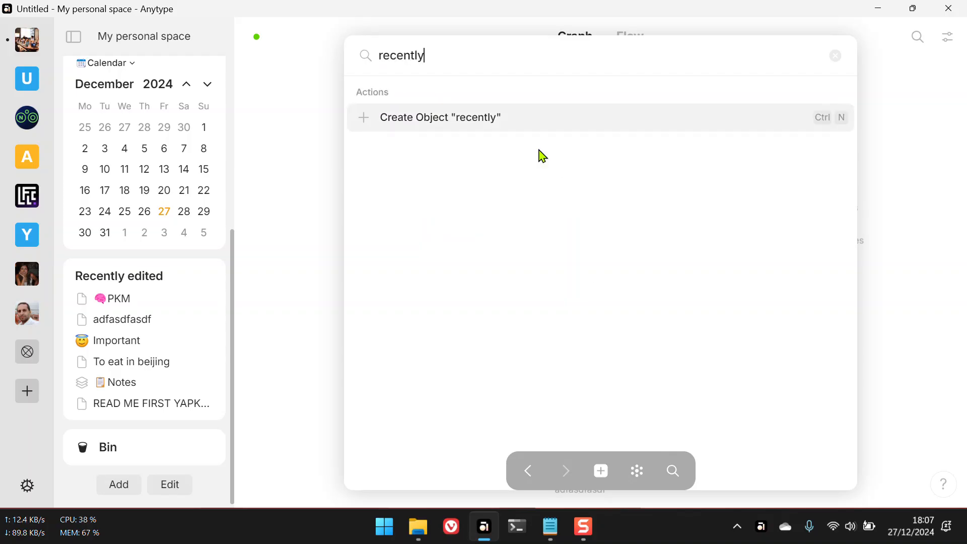
{"action": "key", "text": "BackSpace"}
{"action": "key", "text": "BackSpace"}
{"action": "key", "text": "BackSpace"}
{"action": "key", "text": "BackSpace"}
{"action": "key", "text": "BackSpace"}
{"action": "key", "text": "BackSpace"}
{"action": "key", "text": "BackSpace"}
{"action": "key", "text": "Escape"}
Step: Return to the PKM page and create a set named "Recently Edited" in the empty block below the Tasks table
{"action": "left_click", "coordinate": [524, 471]}
{"action": "left_click", "coordinate": [526, 471]}
{"action": "scroll", "coordinate": [451, 326], "scroll_direction": "down", "scroll_amount": 6}
{"action": "left_click", "coordinate": [316, 247]}
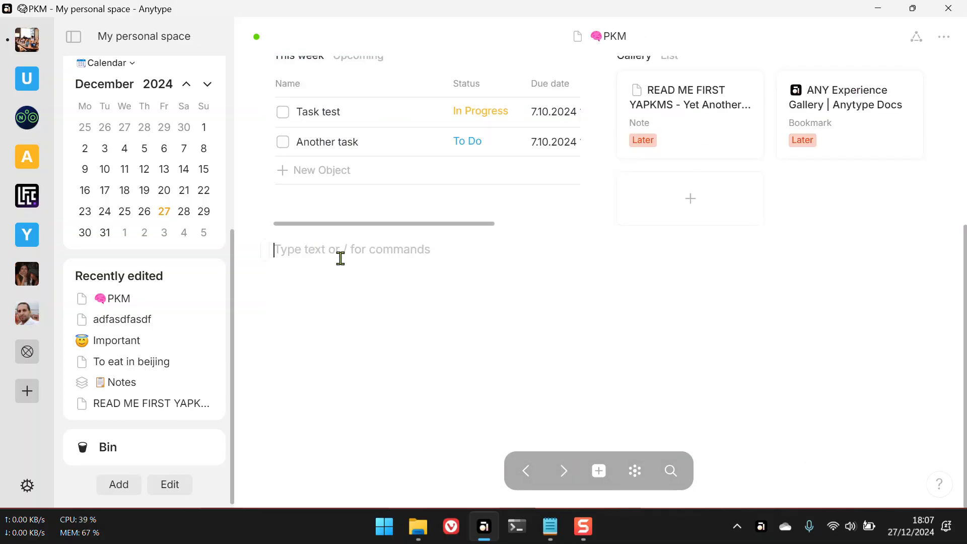
{"action": "type", "text": "/set"}
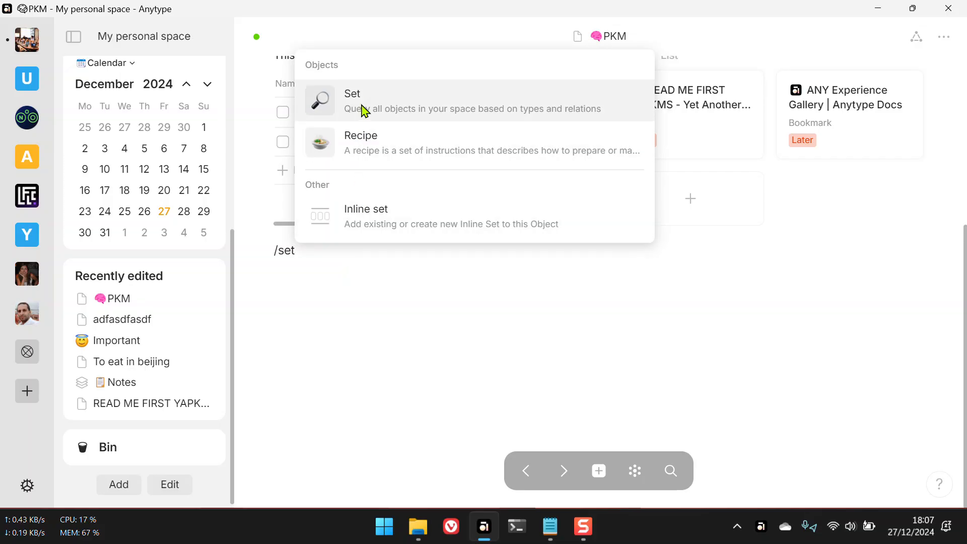
{"action": "left_click", "coordinate": [363, 104]}
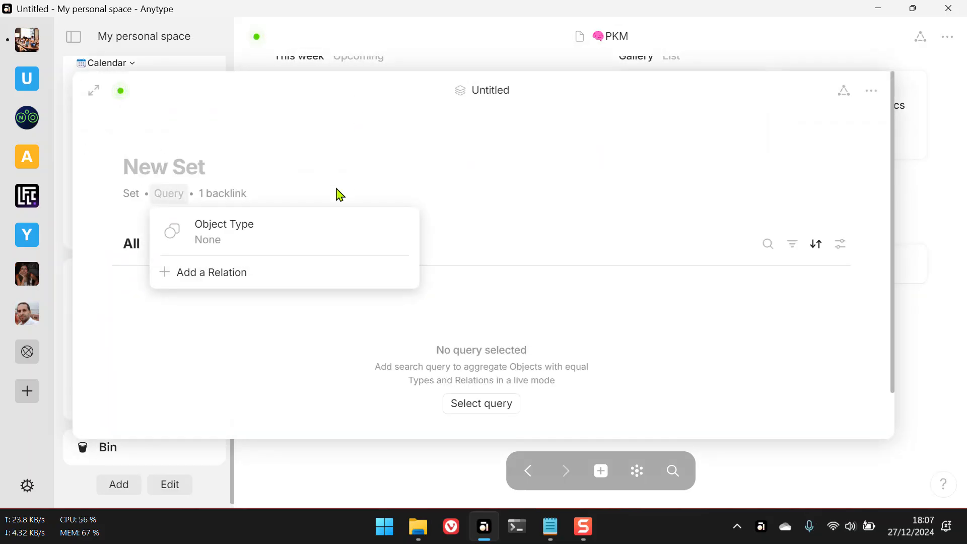
{"action": "type", "text": "Recently "}
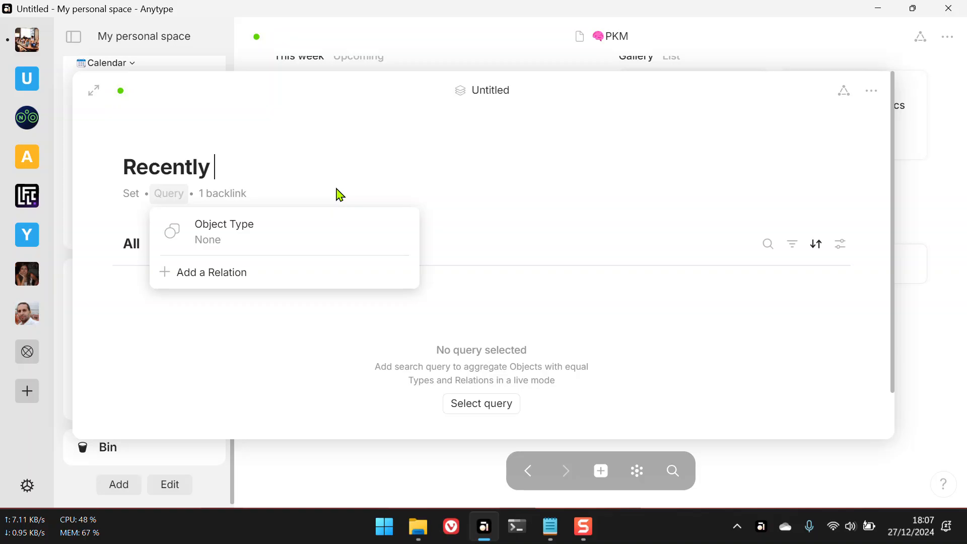
{"action": "type", "text": "Edited"}
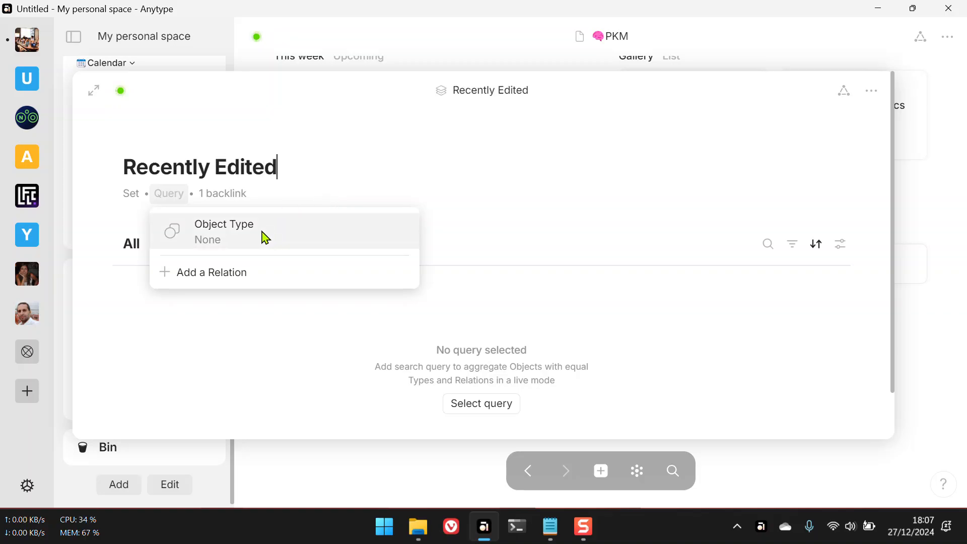
Step: Set the query of the Recently Edited set to the Last modified date relation
{"action": "left_click", "coordinate": [216, 275]}
{"action": "scroll", "coordinate": [508, 276], "scroll_direction": "down", "scroll_amount": 2}
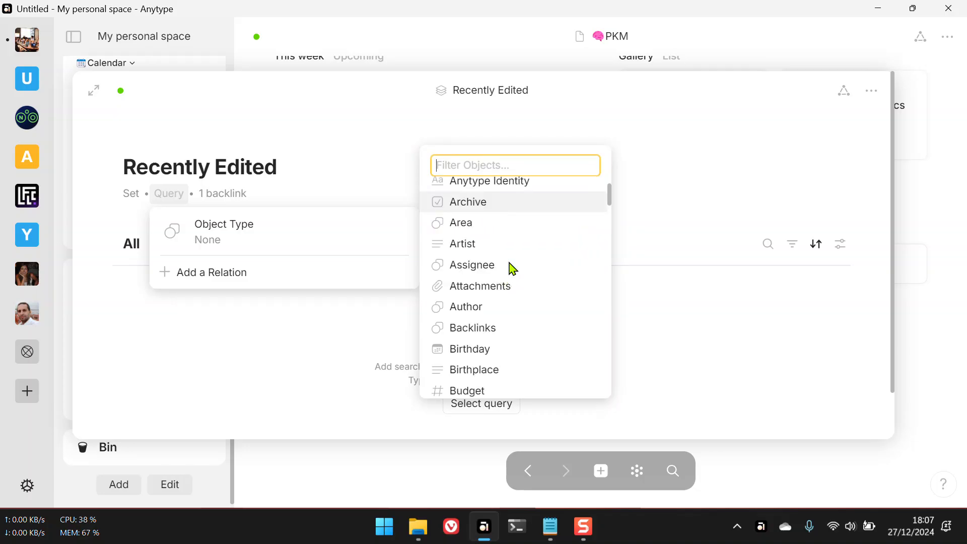
{"action": "type", "text": "last"}
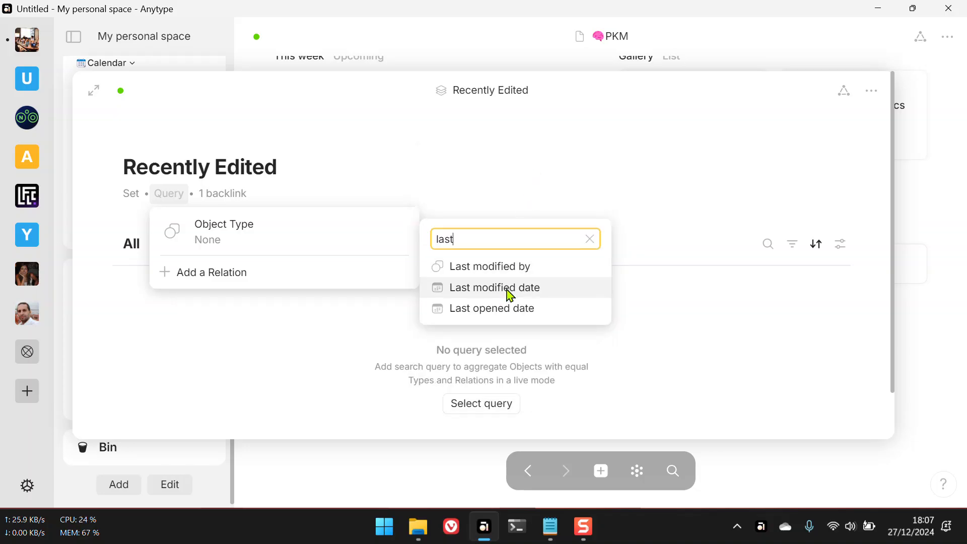
{"action": "left_click", "coordinate": [508, 288]}
{"action": "left_click", "coordinate": [512, 231]}
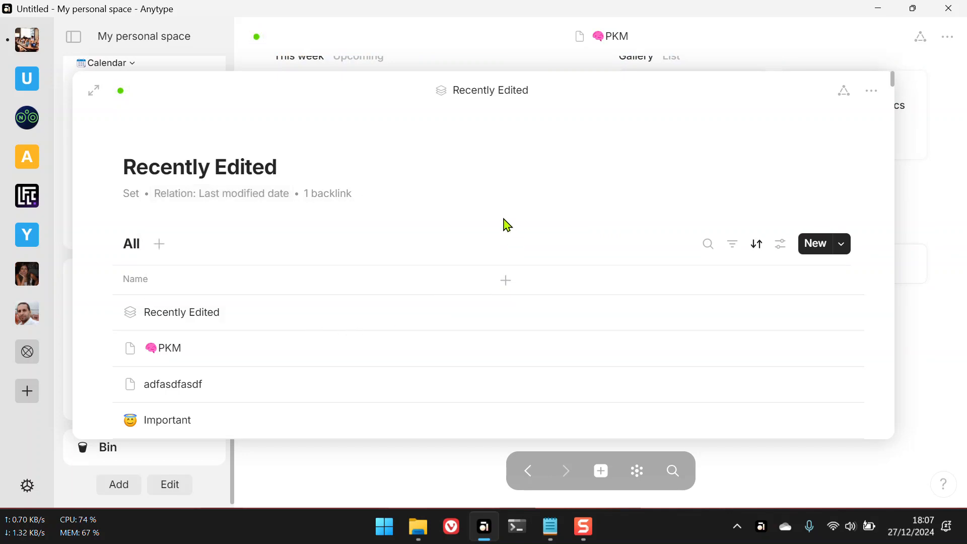
Step: Rename the set's All view to "Today"
{"action": "left_click", "coordinate": [733, 246]}
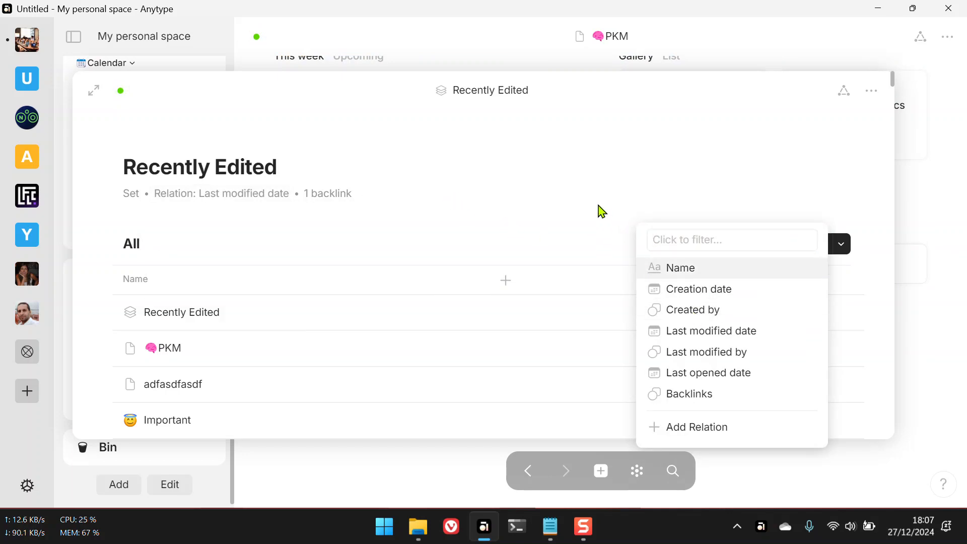
{"action": "left_click", "coordinate": [199, 248]}
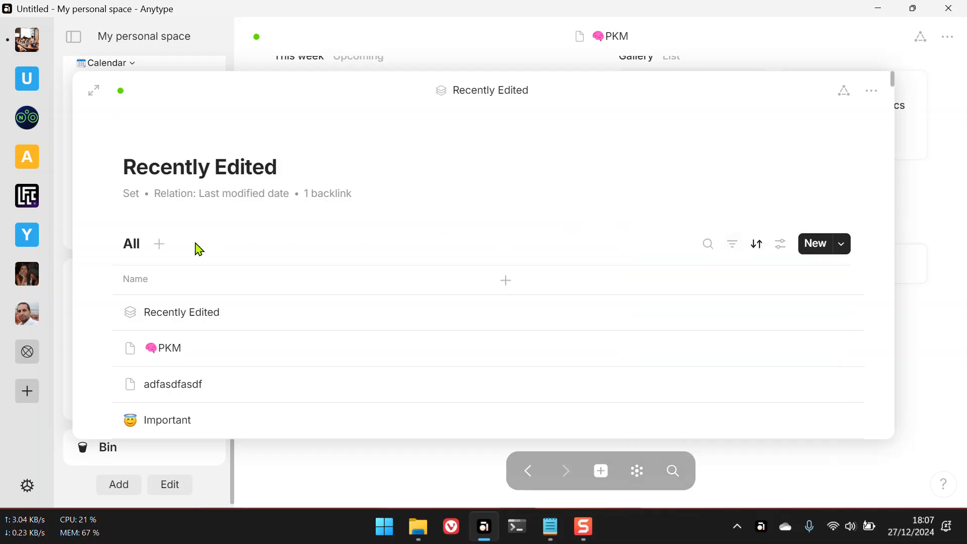
{"action": "right_click", "coordinate": [133, 252]}
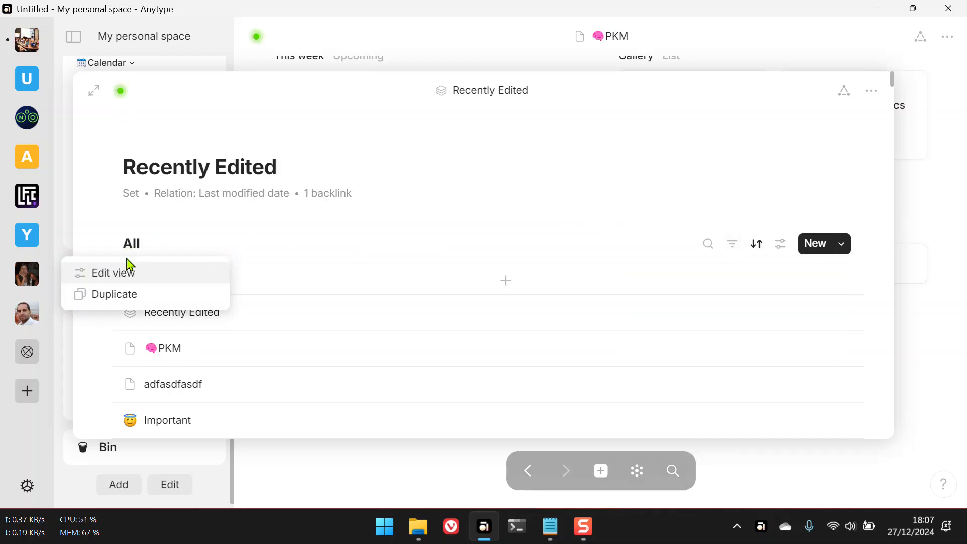
{"action": "left_click", "coordinate": [124, 277]}
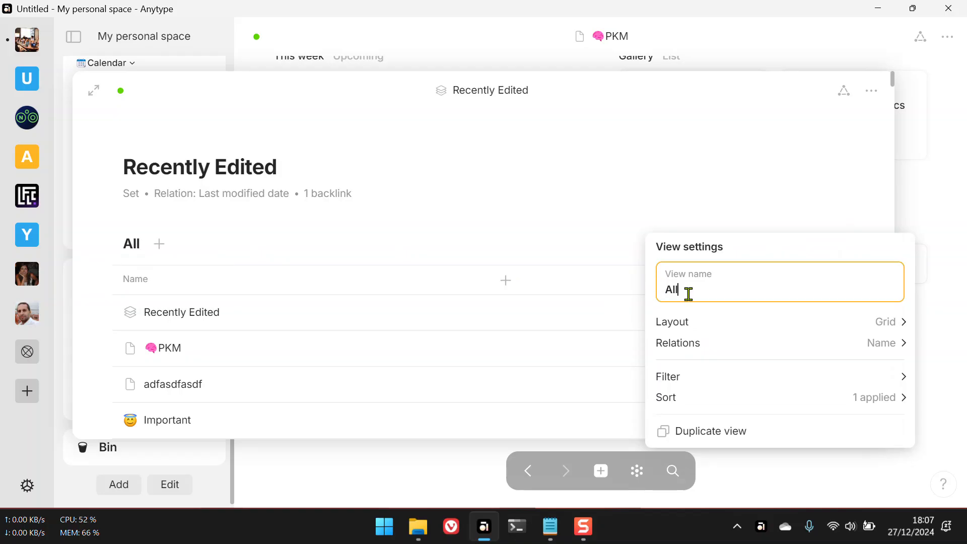
{"action": "type", "text": "Today"}
{"action": "left_click", "coordinate": [739, 185]}
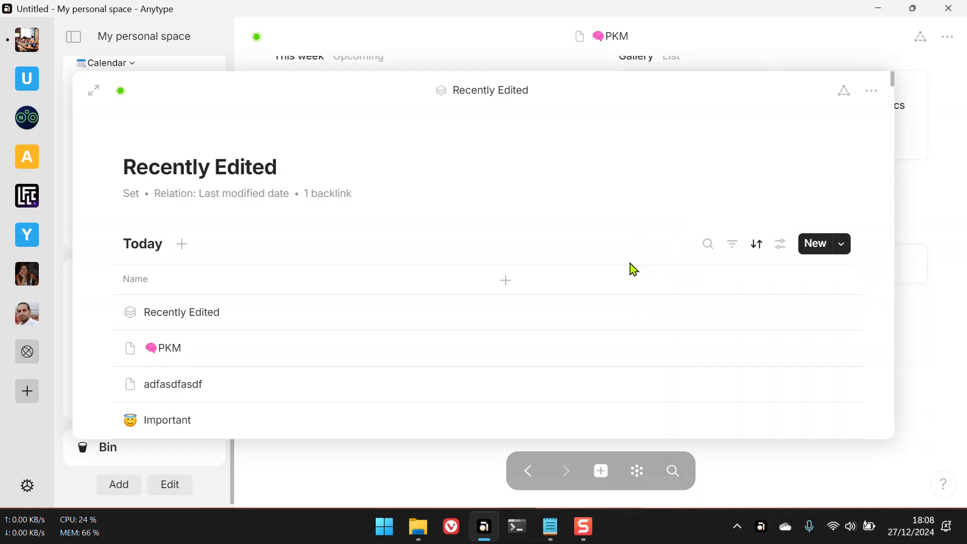
Step: Filter the Today view to objects whose Last modified date is today and look over the filtered list
{"action": "left_click", "coordinate": [733, 245]}
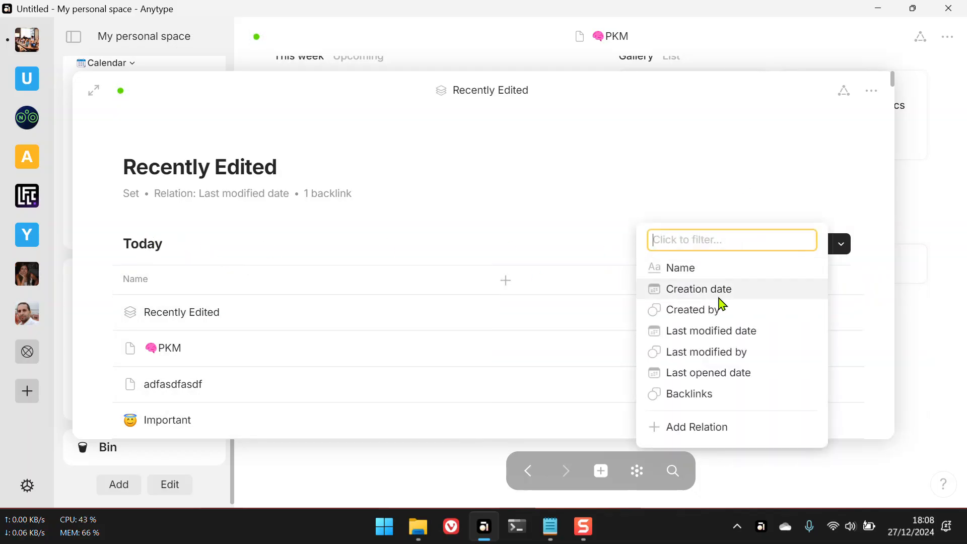
{"action": "left_click", "coordinate": [729, 335]}
{"action": "left_click", "coordinate": [672, 298]}
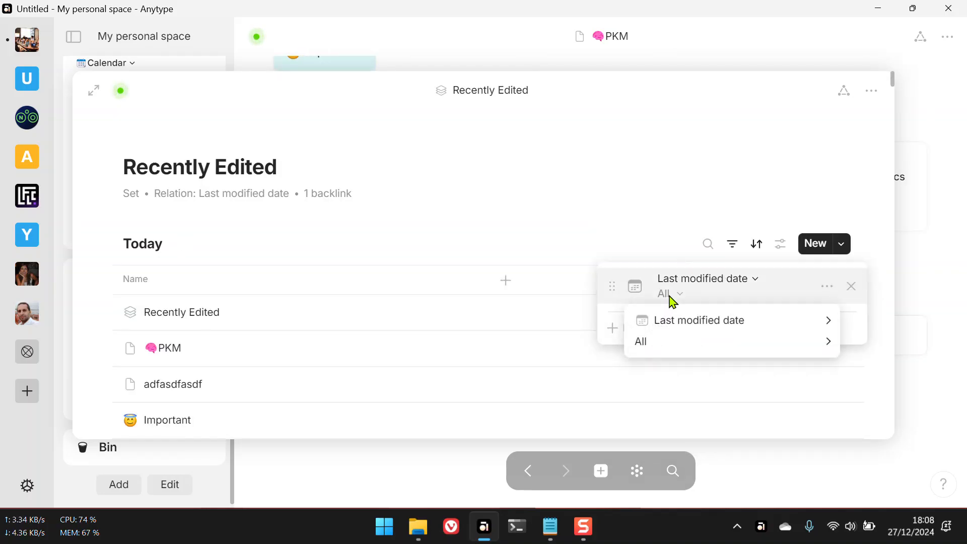
{"action": "left_click", "coordinate": [491, 283]}
{"action": "mouse_move", "coordinate": [670, 365]}
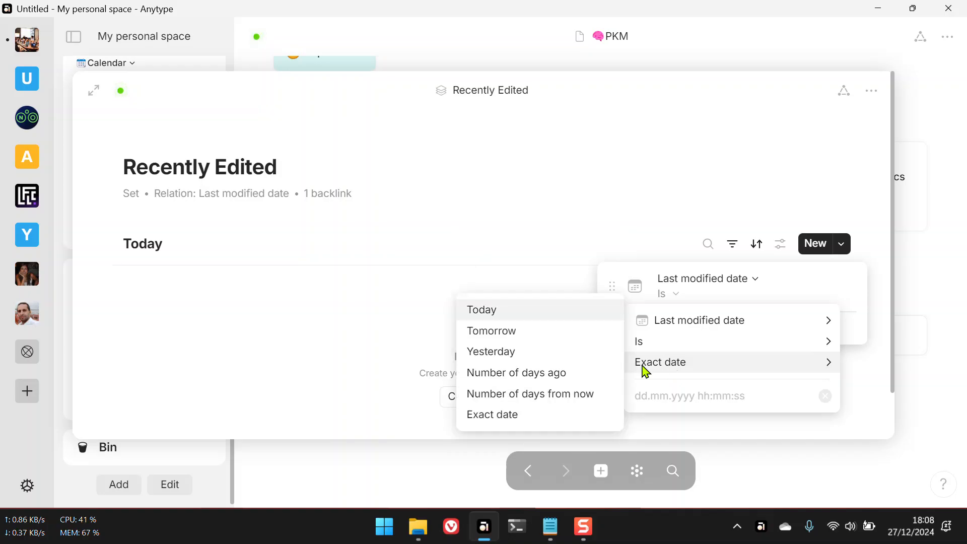
{"action": "left_click", "coordinate": [480, 313]}
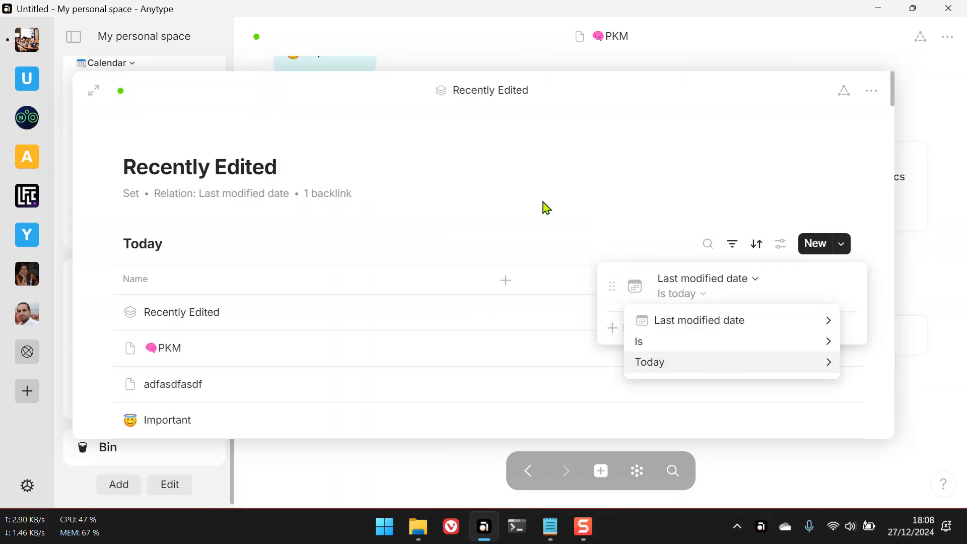
{"action": "left_click", "coordinate": [521, 225]}
{"action": "scroll", "coordinate": [263, 343], "scroll_direction": "down", "scroll_amount": 3}
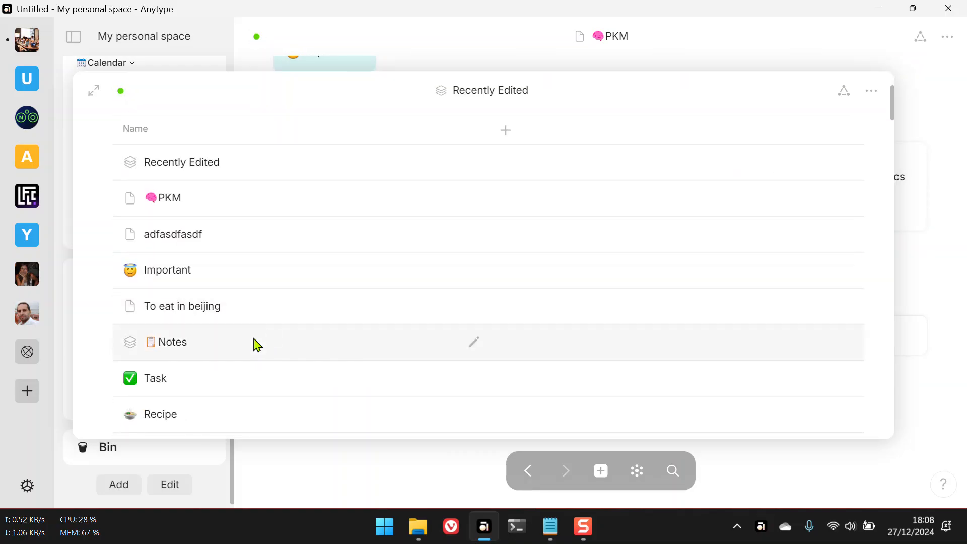
{"action": "scroll", "coordinate": [255, 343], "scroll_direction": "down", "scroll_amount": 3}
{"action": "scroll", "coordinate": [243, 351], "scroll_direction": "up", "scroll_amount": 8}
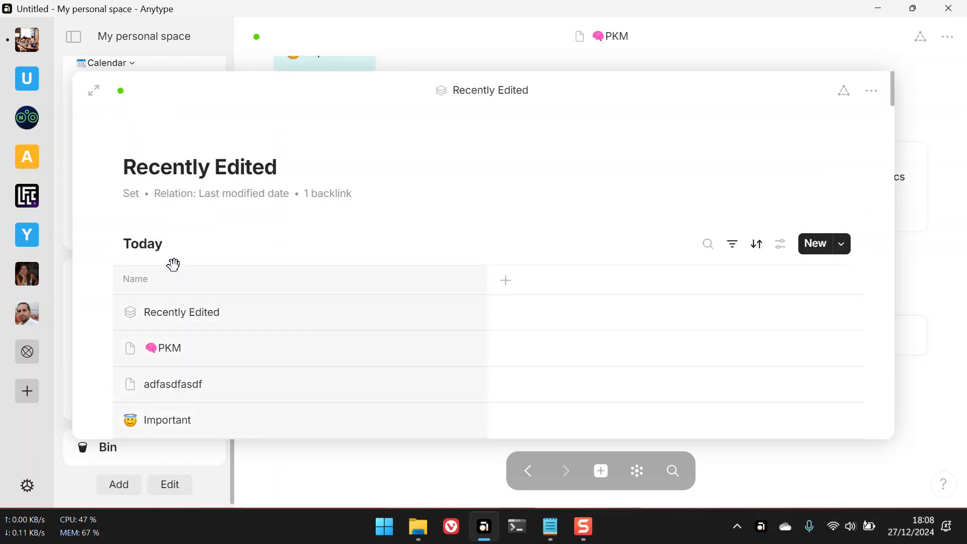
Step: Duplicate the Today view and name the copy "Previous"
{"action": "right_click", "coordinate": [149, 250]}
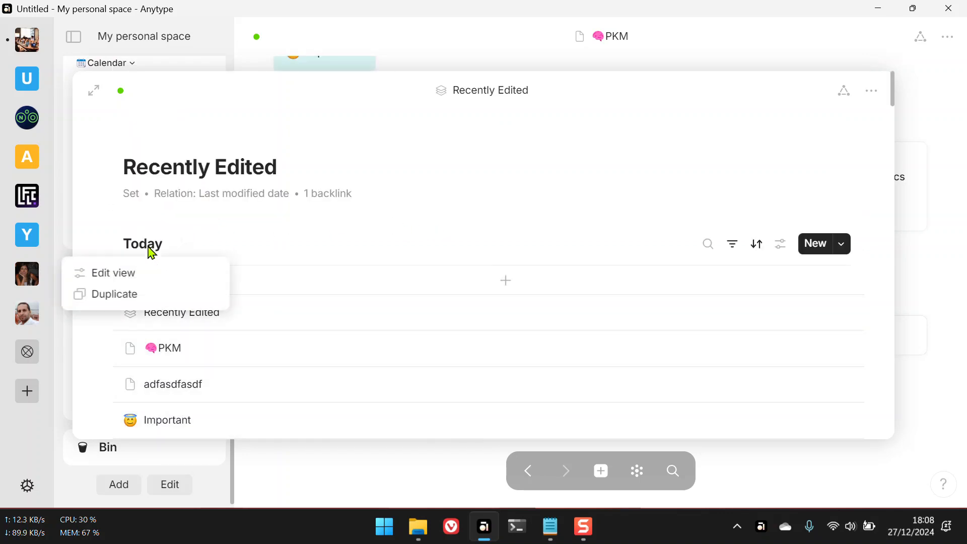
{"action": "left_click", "coordinate": [125, 298]}
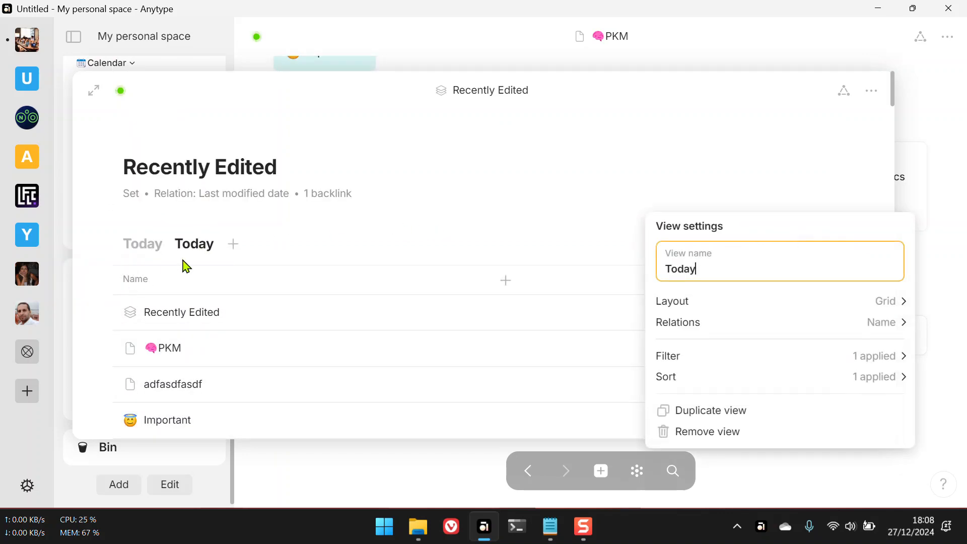
{"action": "left_click_drag", "start_coordinate": [703, 272], "coordinate": [648, 277]}
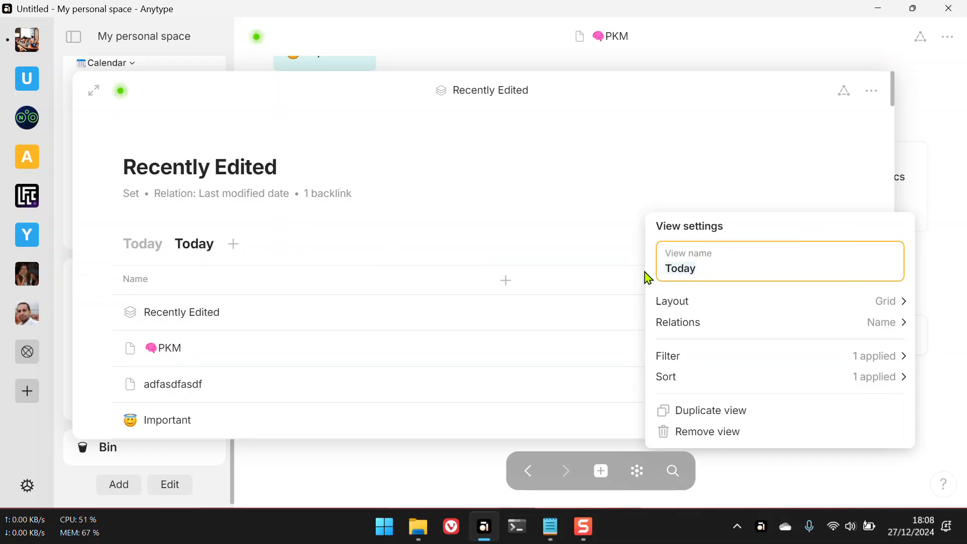
{"action": "type", "text": "Previous"}
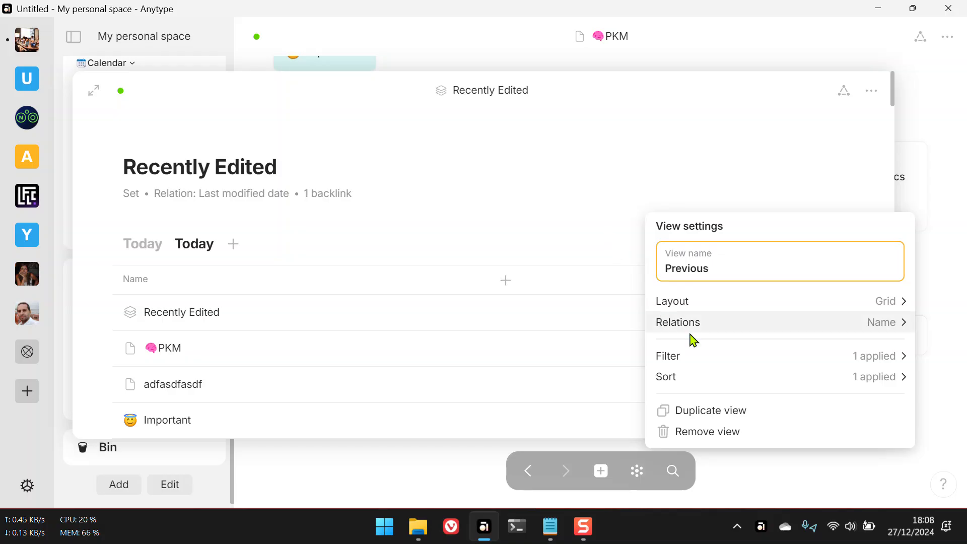
Step: Change the Previous view's Last modified date filter condition to Is before today
{"action": "left_click", "coordinate": [704, 356]}
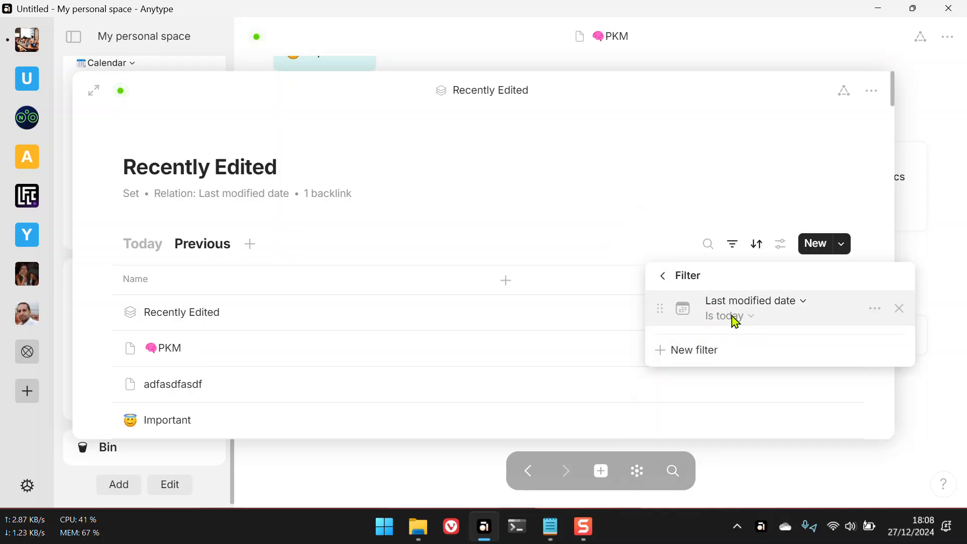
{"action": "left_click", "coordinate": [734, 318]}
{"action": "mouse_move", "coordinate": [723, 387]}
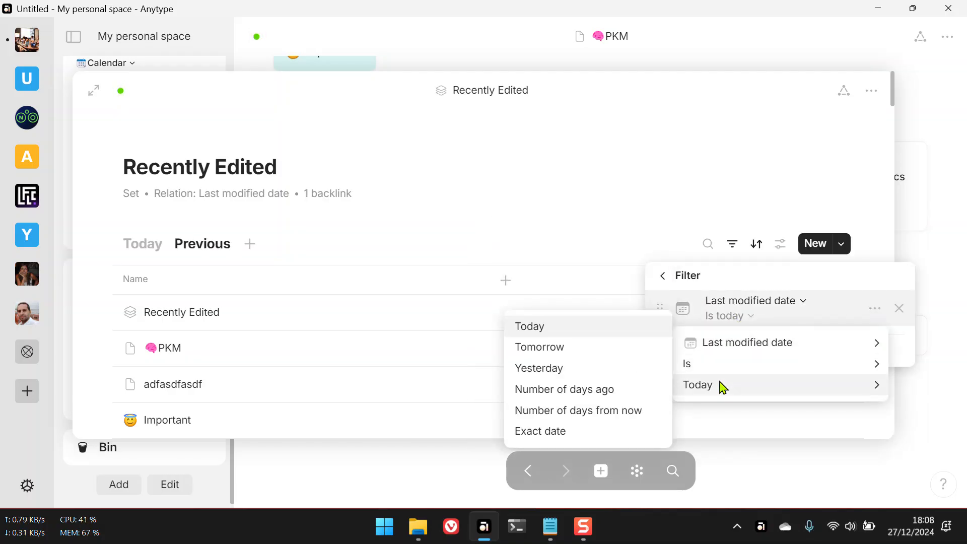
{"action": "mouse_move", "coordinate": [725, 369]}
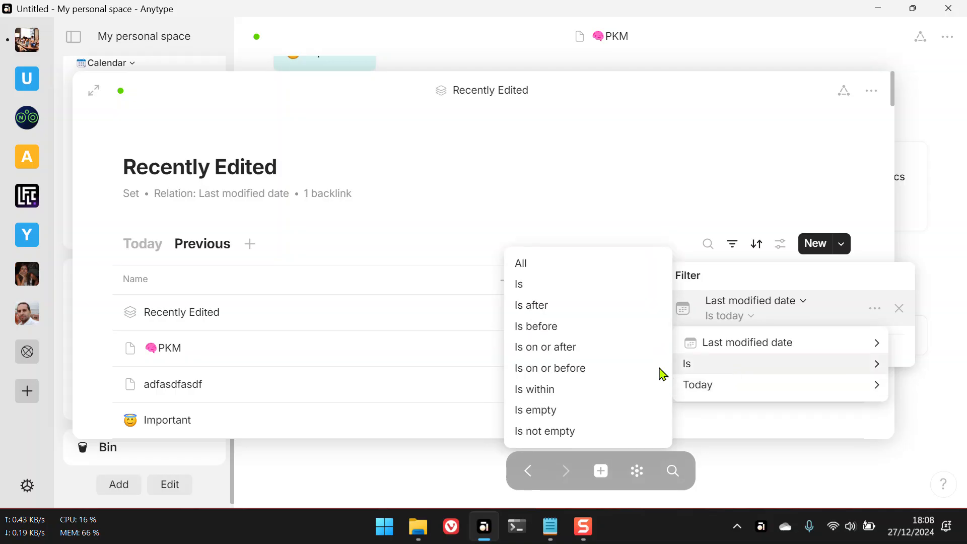
{"action": "left_click", "coordinate": [553, 333]}
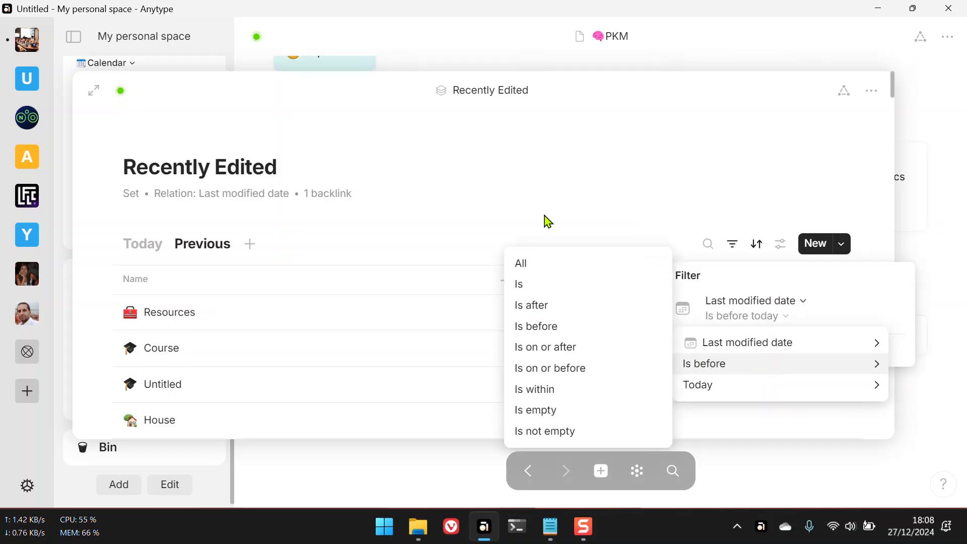
{"action": "key", "text": "Escape"}
{"action": "key", "text": "Escape"}
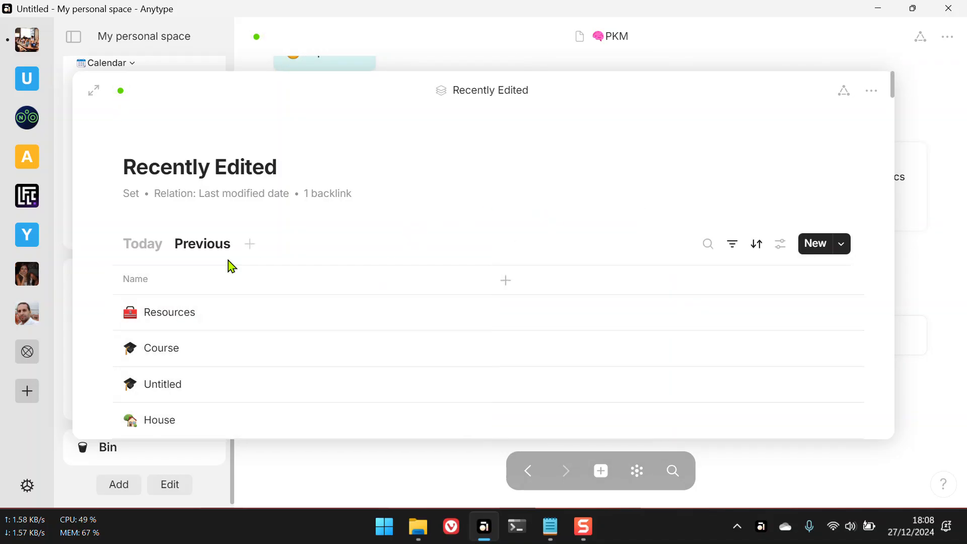
Step: Switch to the Today view, look over its list and show the Last modified date relation as a column
{"action": "left_click", "coordinate": [143, 243]}
{"action": "scroll", "coordinate": [371, 319], "scroll_direction": "down", "scroll_amount": 5}
{"action": "scroll", "coordinate": [371, 319], "scroll_direction": "up", "scroll_amount": 5}
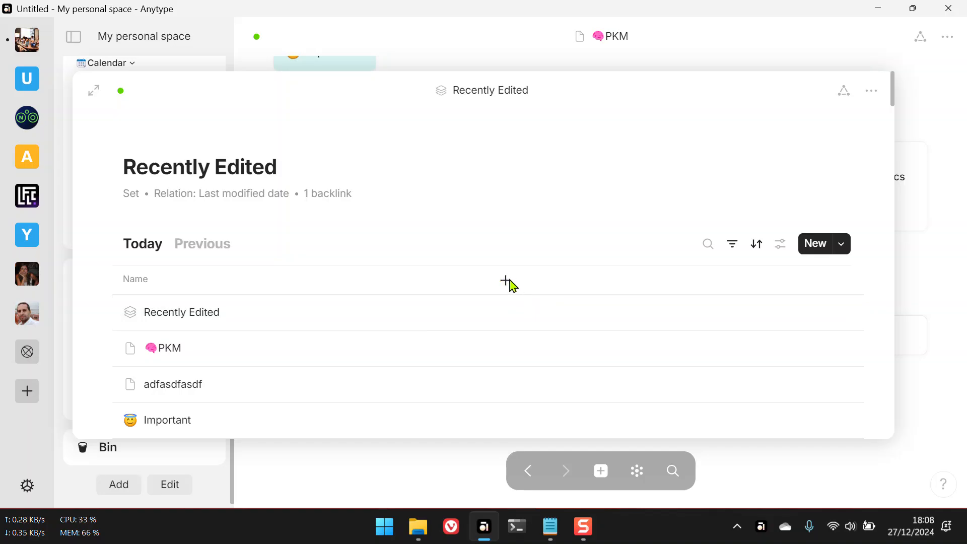
{"action": "left_click", "coordinate": [780, 244]}
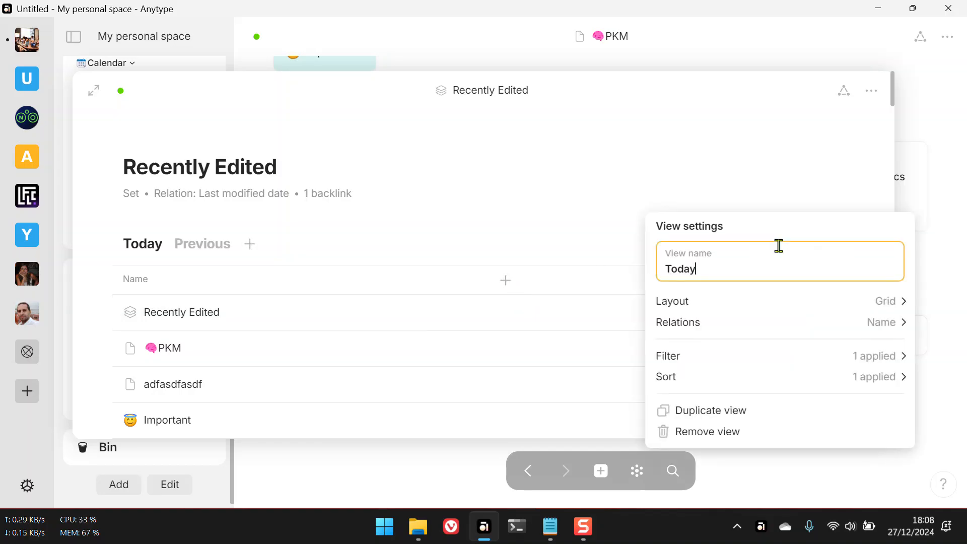
{"action": "left_click", "coordinate": [767, 324]}
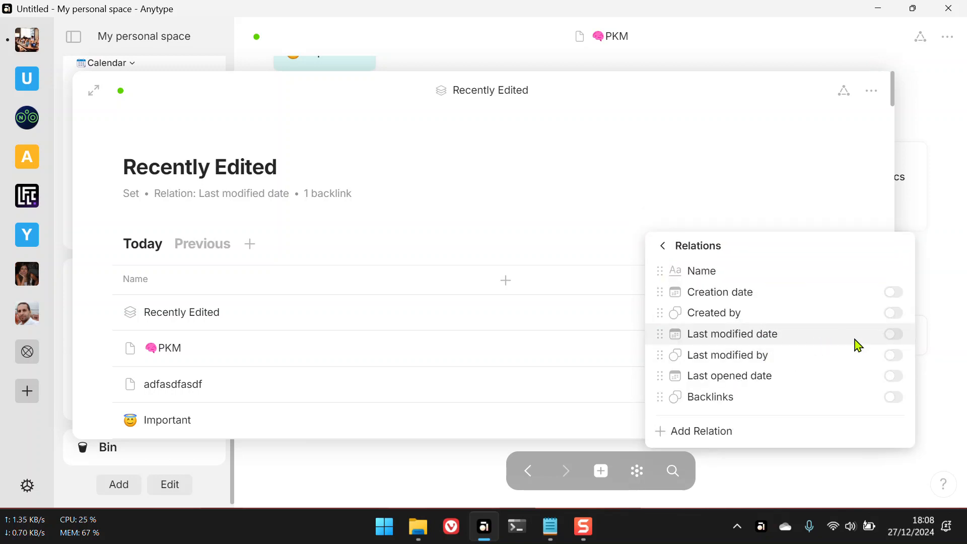
{"action": "left_click", "coordinate": [894, 334]}
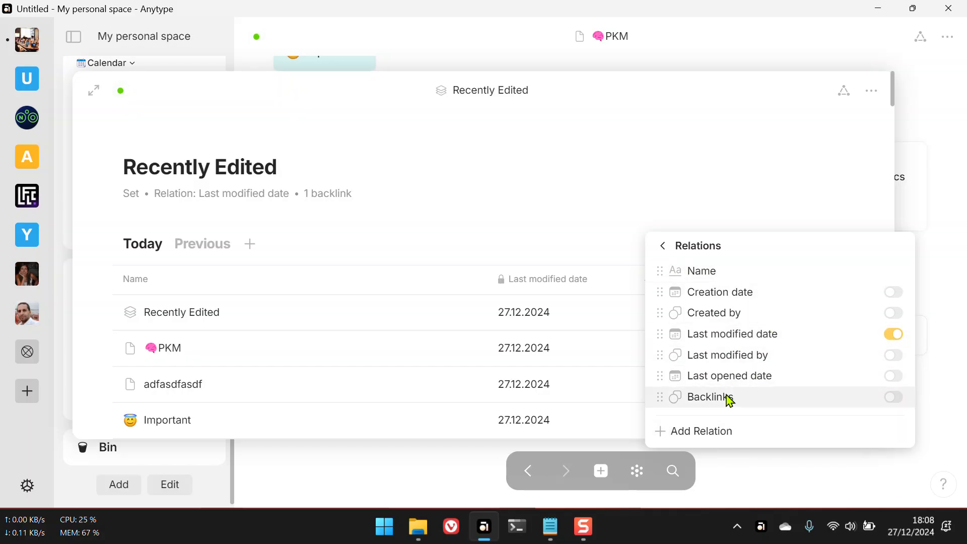
Step: Add the Object type system relation as a column in the Today view
{"action": "left_click", "coordinate": [701, 432]}
{"action": "type", "text": "object"}
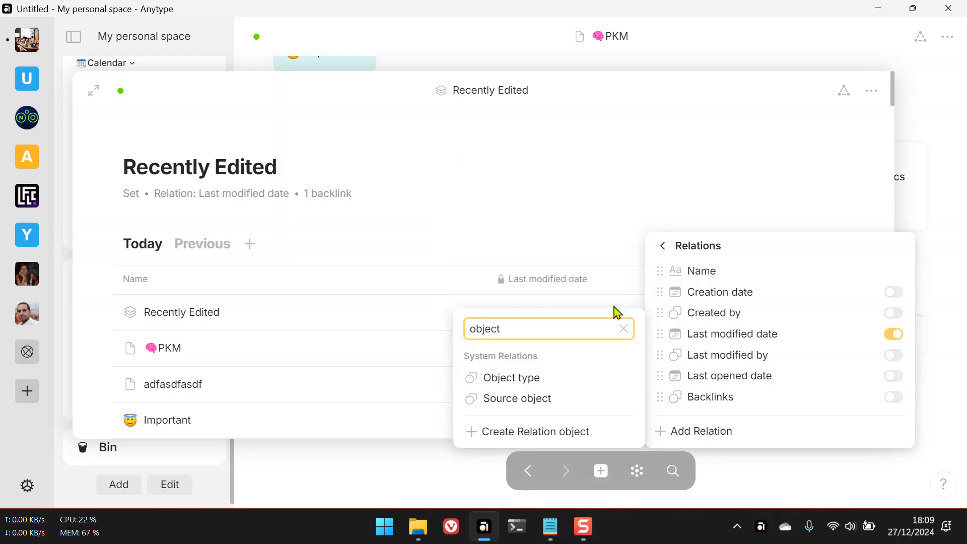
{"action": "left_click", "coordinate": [519, 384]}
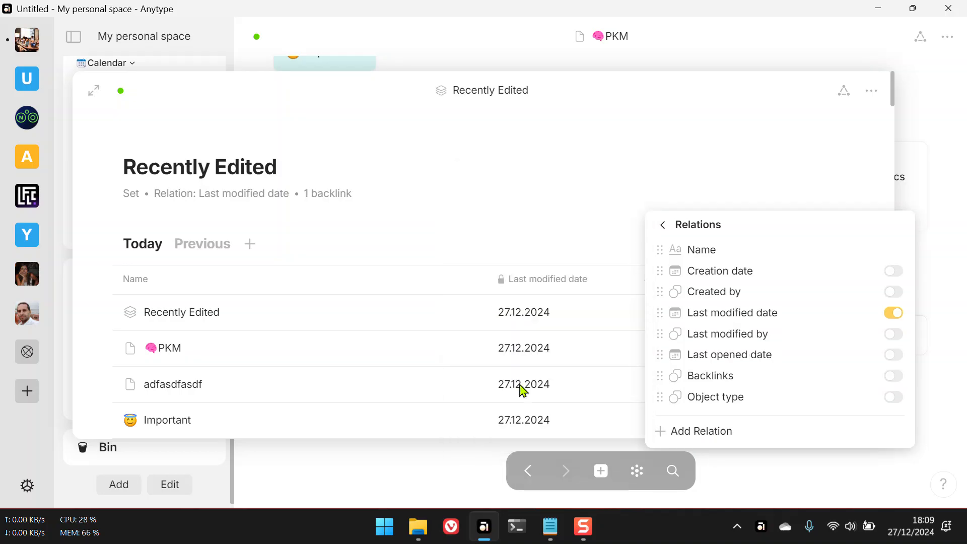
{"action": "left_click", "coordinate": [496, 222]}
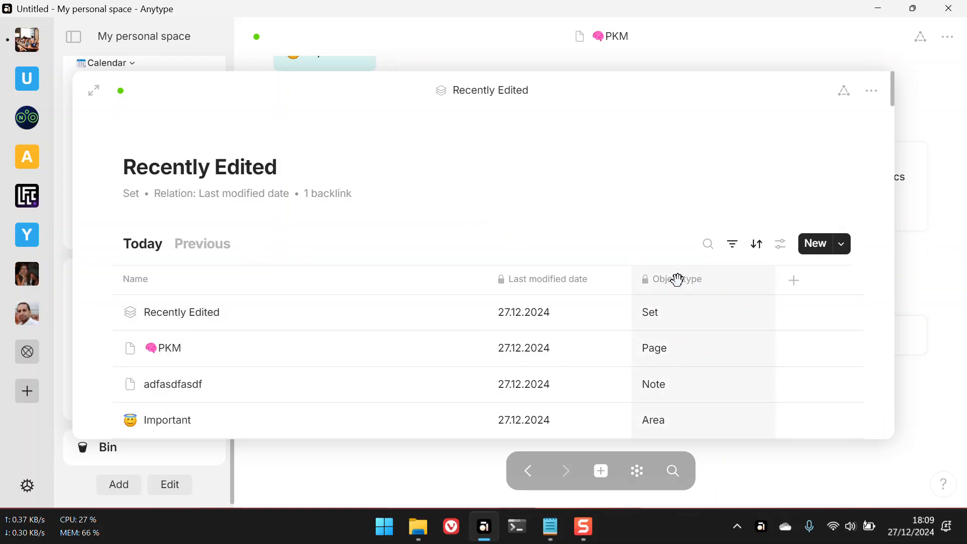
Step: Show the Last opened date and Object type relations as columns in the Previous view of the Recently Edited set
{"action": "scroll", "coordinate": [675, 357], "scroll_direction": "down", "scroll_amount": 5}
{"action": "scroll", "coordinate": [692, 355], "scroll_direction": "up", "scroll_amount": 3}
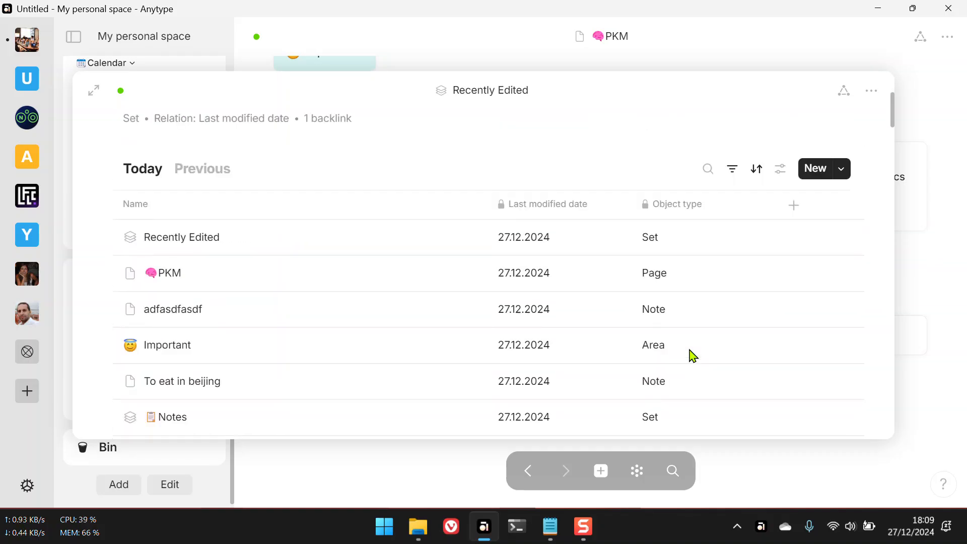
{"action": "scroll", "coordinate": [692, 355], "scroll_direction": "up", "scroll_amount": 3}
{"action": "left_click", "coordinate": [189, 237]}
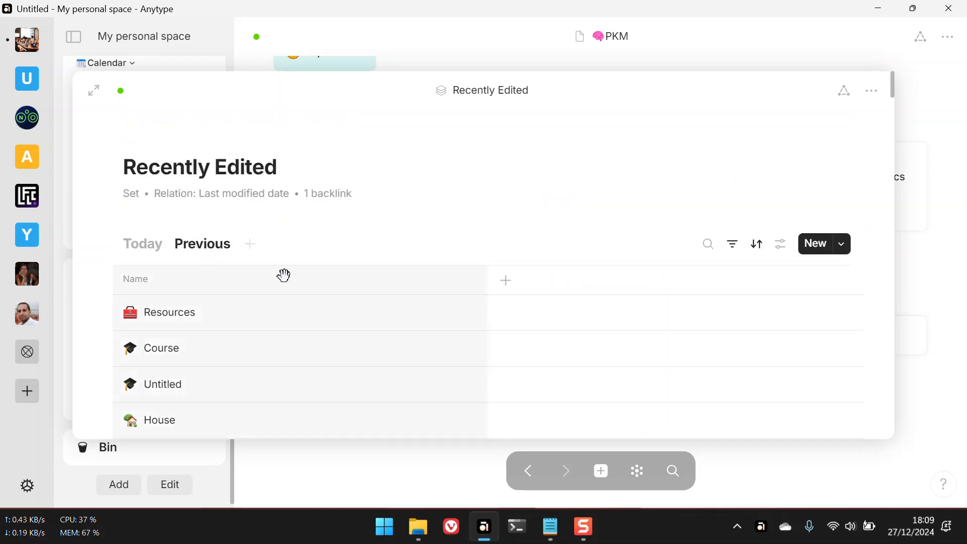
{"action": "left_click", "coordinate": [778, 245]}
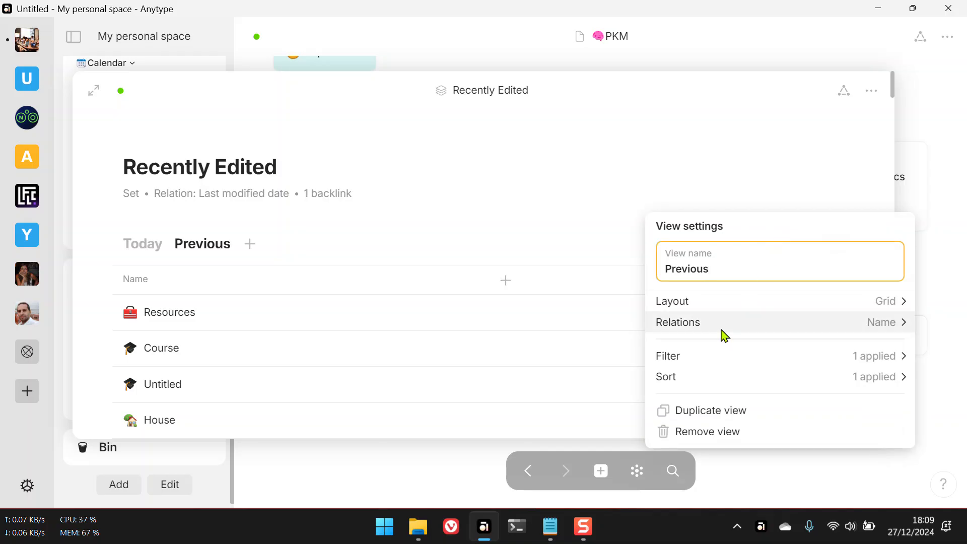
{"action": "left_click", "coordinate": [795, 333]}
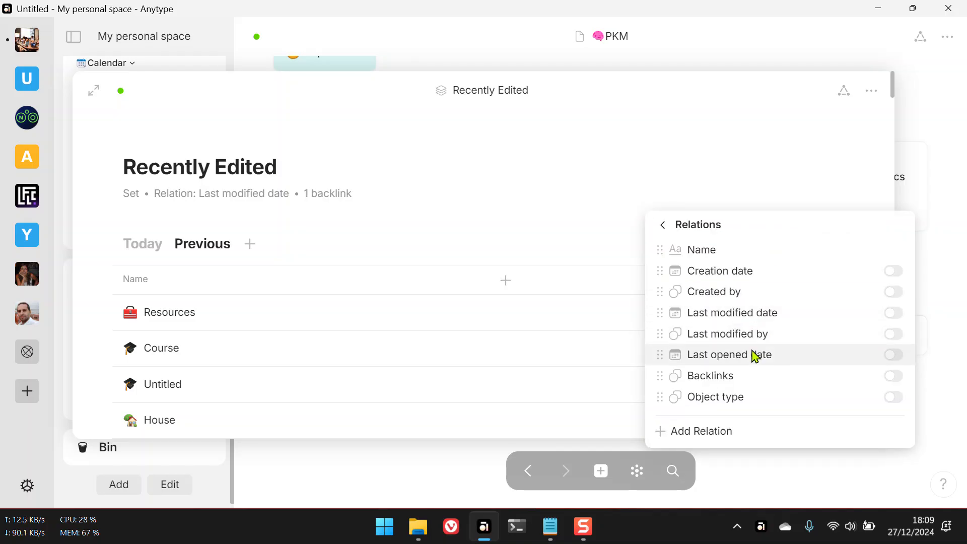
{"action": "left_click", "coordinate": [785, 360]}
{"action": "left_click", "coordinate": [890, 356]}
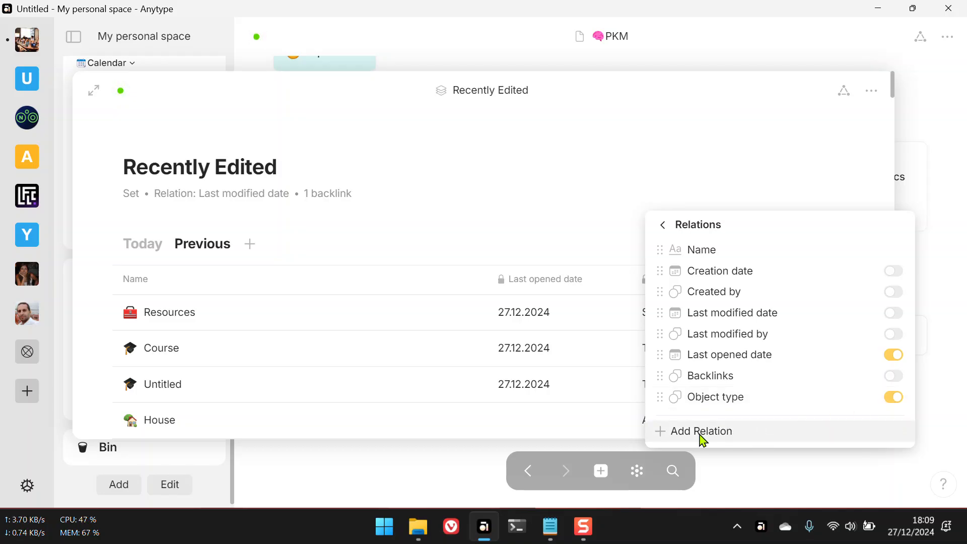
{"action": "left_click", "coordinate": [511, 196]}
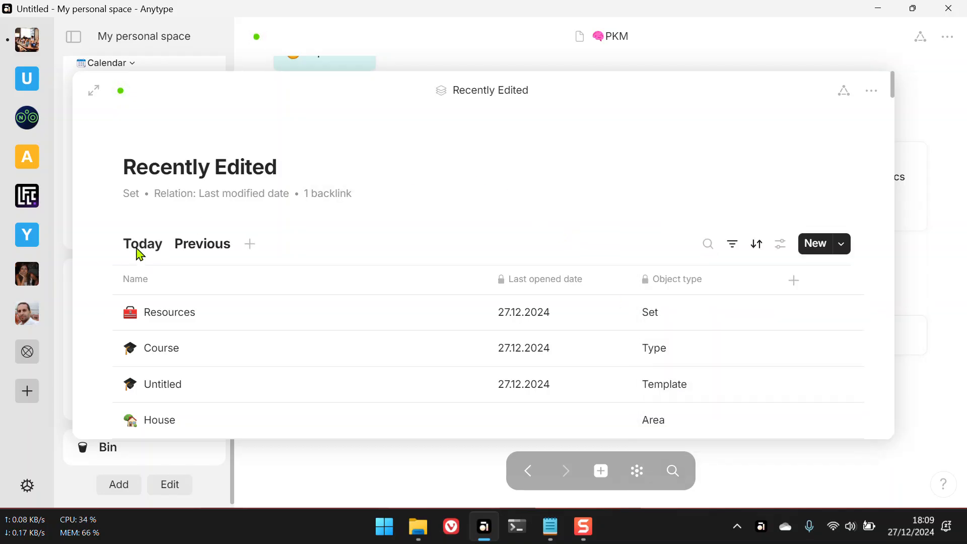
Step: Return the set to its Today view and delete the Recently Edited link block below the Tasks table on the PKM page
{"action": "left_click", "coordinate": [139, 254]}
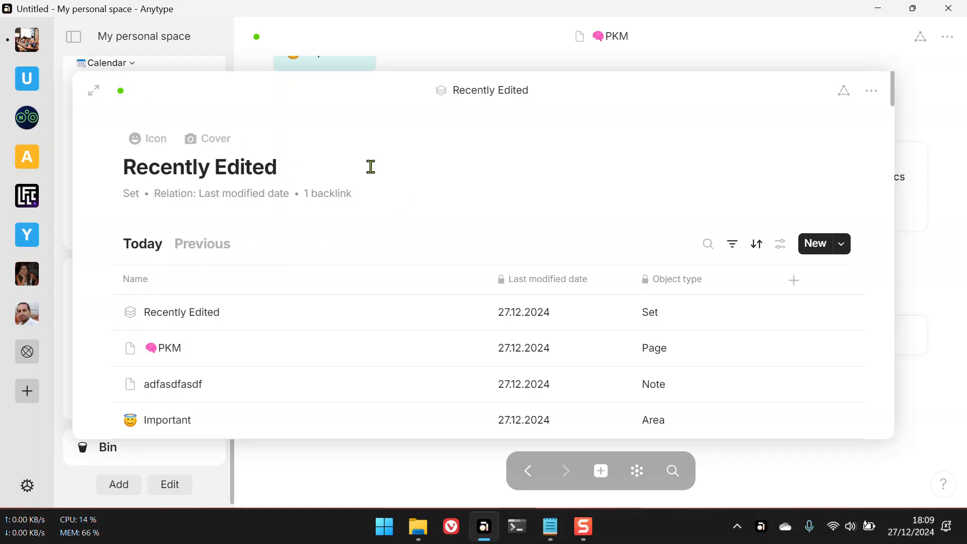
{"action": "left_click", "coordinate": [945, 275]}
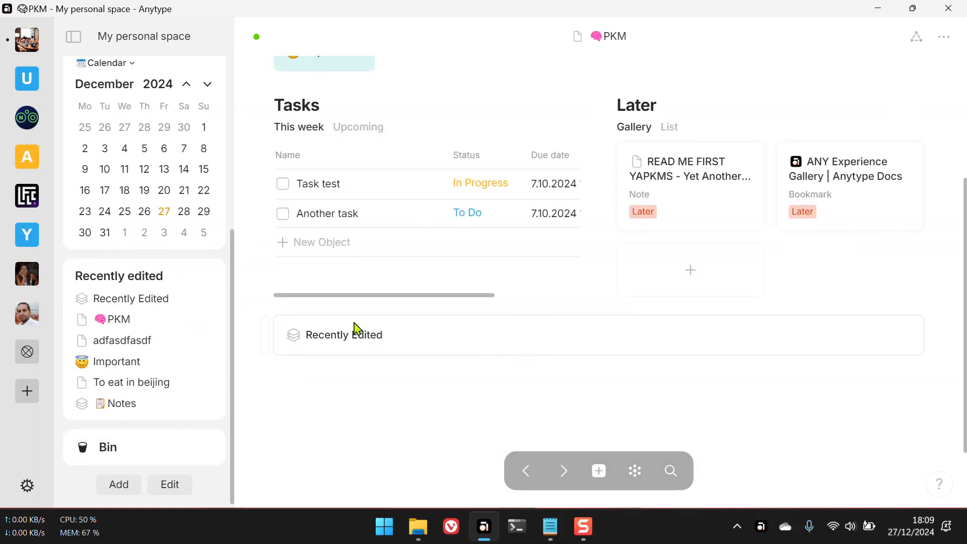
{"action": "mouse_move", "coordinate": [266, 331]}
{"action": "left_click", "coordinate": [267, 332]}
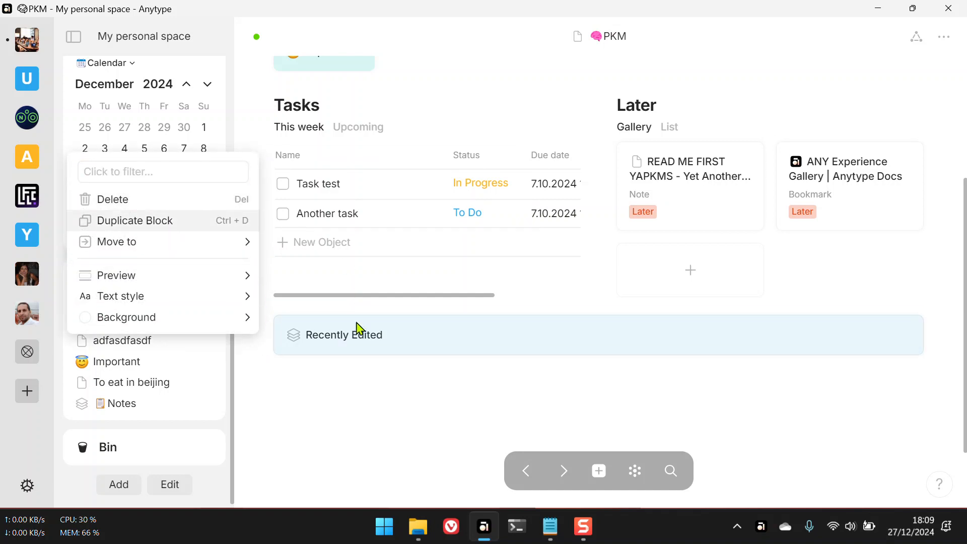
{"action": "left_click", "coordinate": [184, 199]}
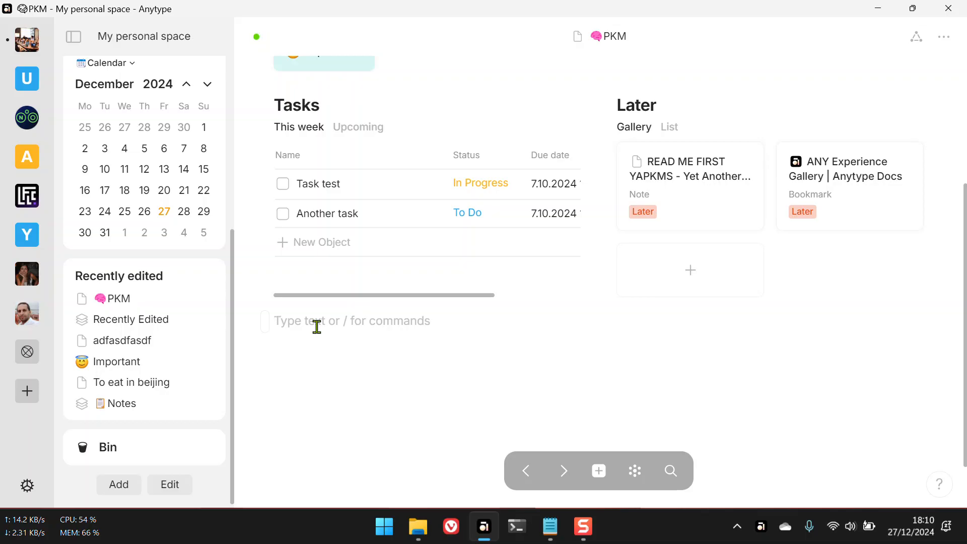
Step: Insert an inline set below the Tasks table with the existing Recently Edited set as its source
{"action": "type", "text": "/"}
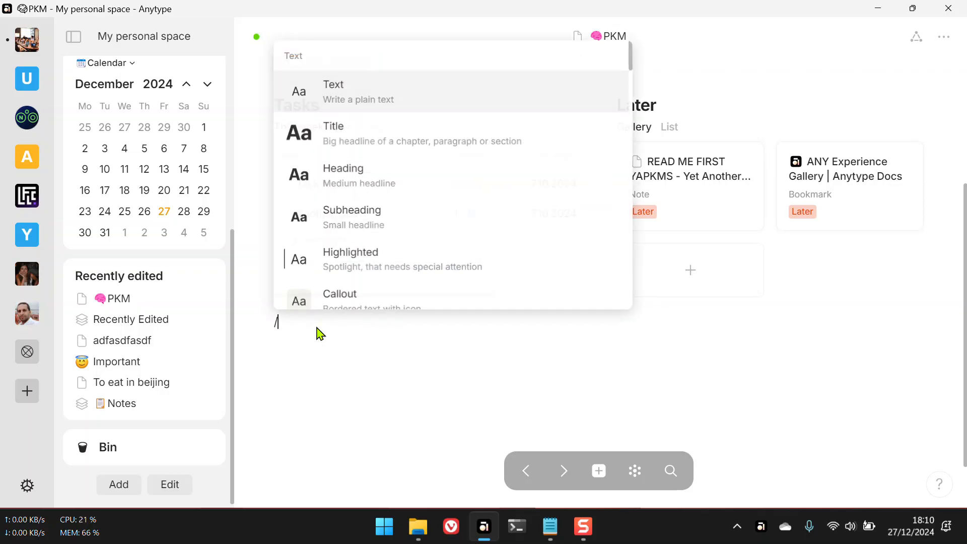
{"action": "scroll", "coordinate": [388, 108], "scroll_direction": "down", "scroll_amount": 3}
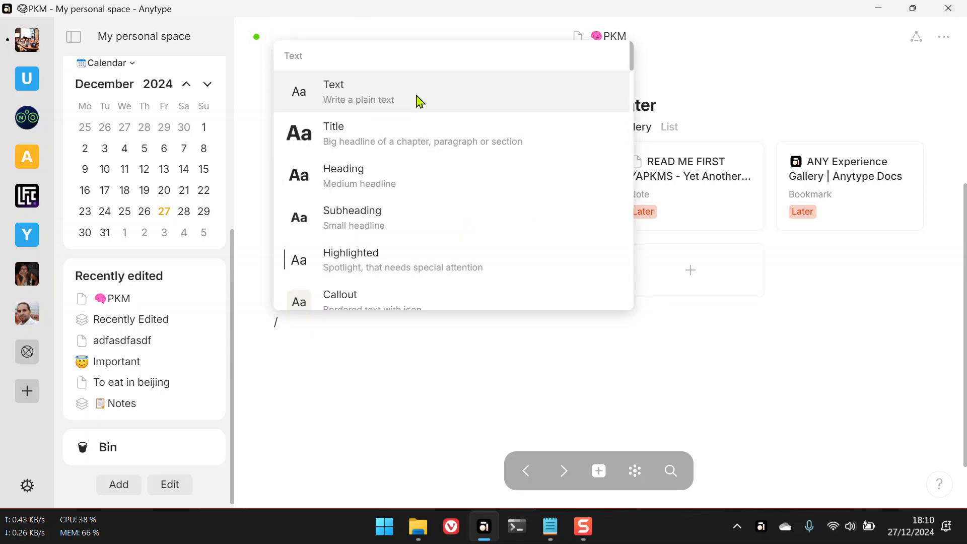
{"action": "type", "text": "inlin"}
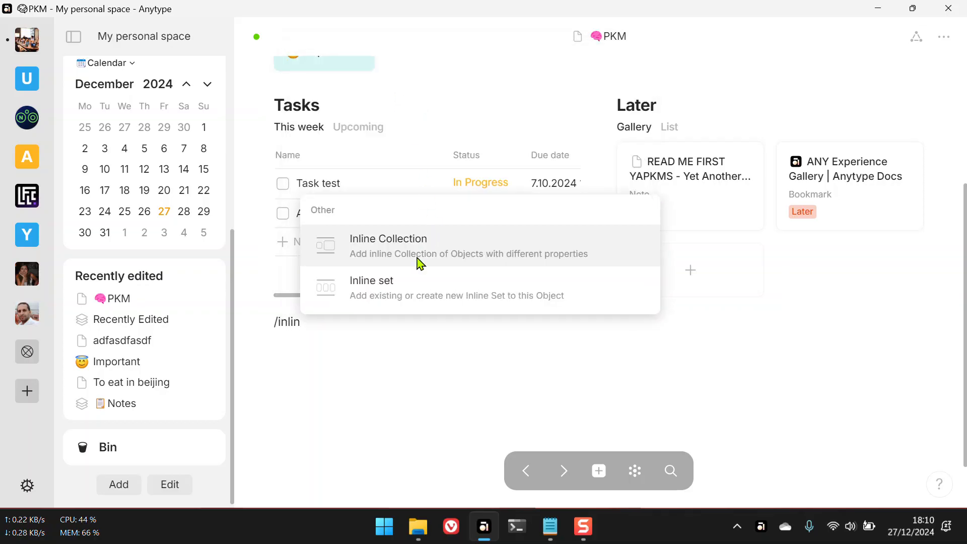
{"action": "left_click", "coordinate": [407, 297]}
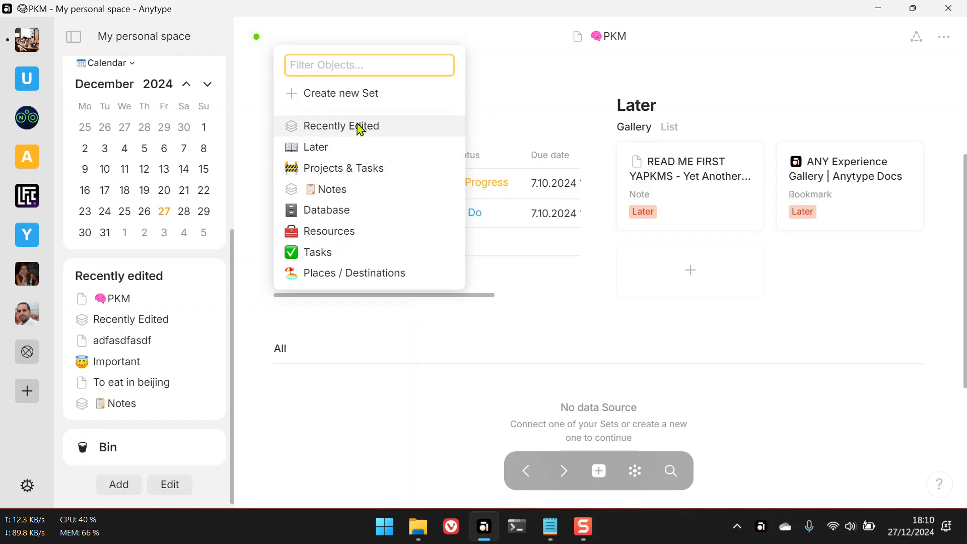
{"action": "left_click", "coordinate": [356, 131]}
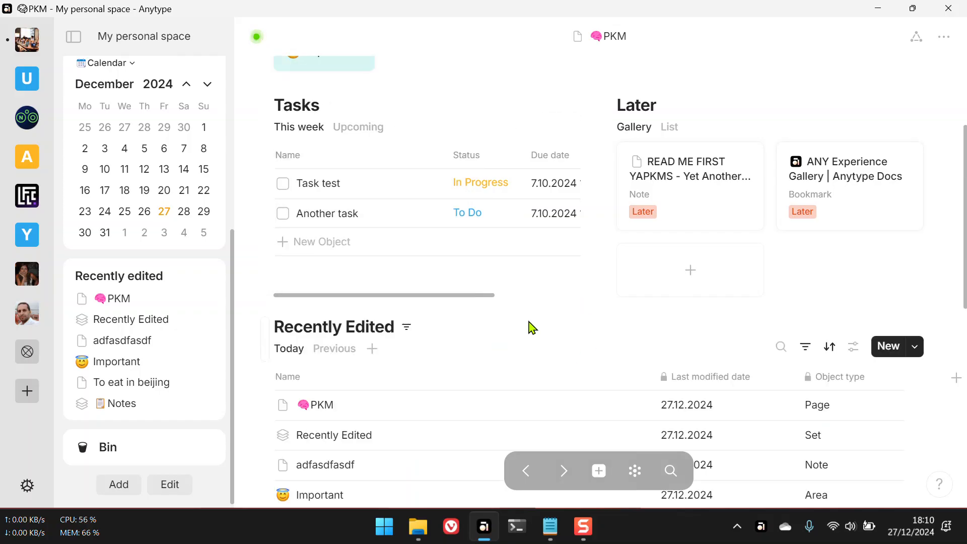
Step: Hide the sidebar and look over the PKM page layout with the embedded Recently Edited table
{"action": "scroll", "coordinate": [531, 326], "scroll_direction": "down", "scroll_amount": 3}
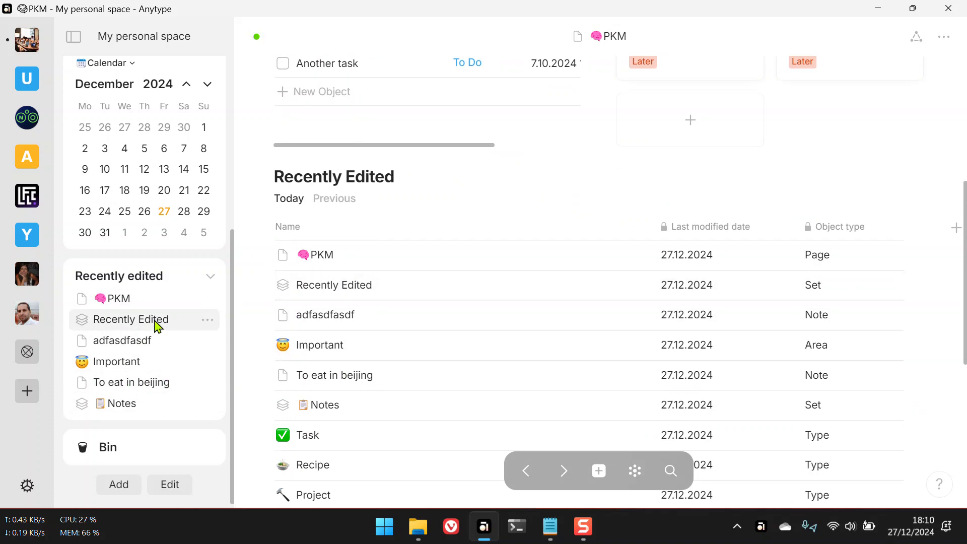
{"action": "scroll", "coordinate": [529, 347], "scroll_direction": "up", "scroll_amount": 6}
{"action": "scroll", "coordinate": [524, 349], "scroll_direction": "up", "scroll_amount": 3}
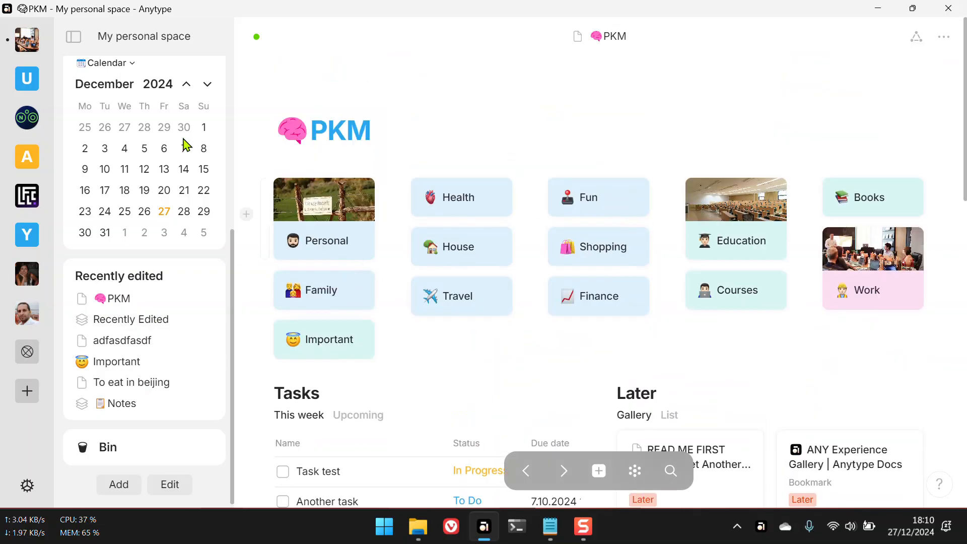
{"action": "left_click", "coordinate": [73, 37]}
{"action": "scroll", "coordinate": [514, 308], "scroll_direction": "down", "scroll_amount": 3}
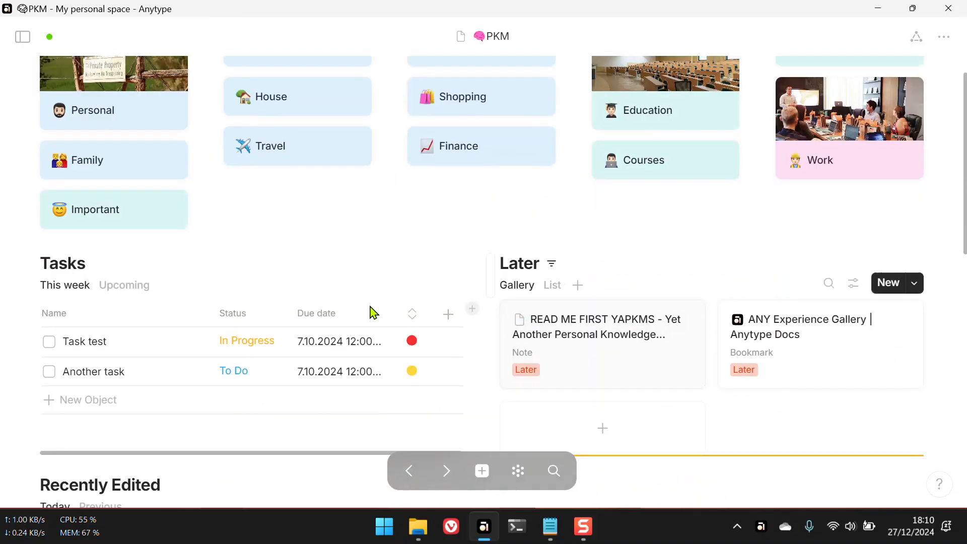
{"action": "scroll", "coordinate": [477, 401], "scroll_direction": "down", "scroll_amount": 3}
{"action": "scroll", "coordinate": [477, 405], "scroll_direction": "down", "scroll_amount": 1}
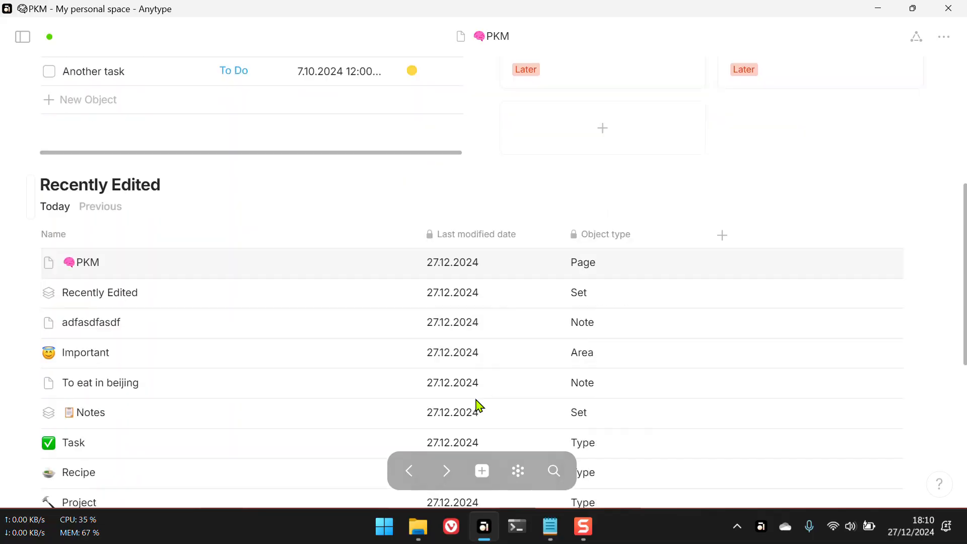
{"action": "scroll", "coordinate": [477, 405], "scroll_direction": "up", "scroll_amount": 3}
{"action": "scroll", "coordinate": [477, 405], "scroll_direction": "up", "scroll_amount": 4}
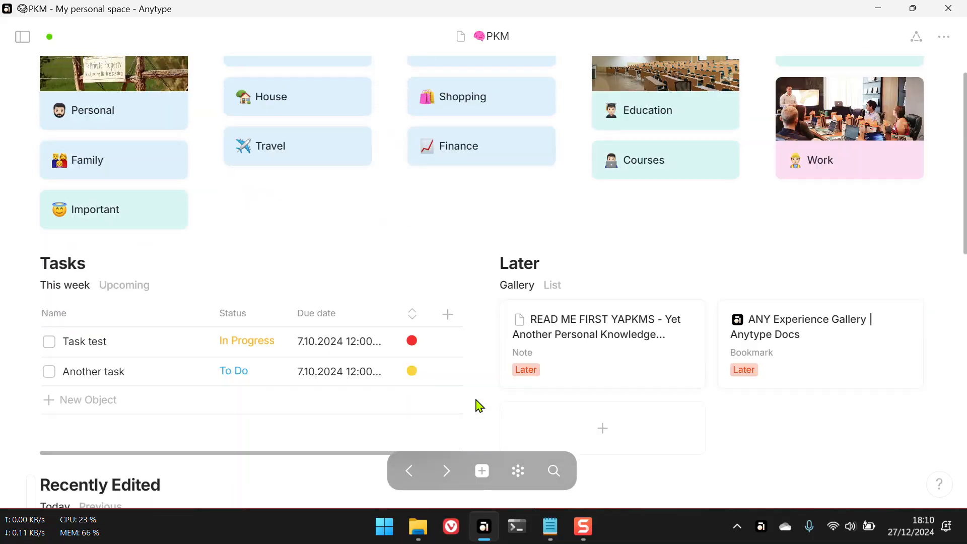
{"action": "scroll", "coordinate": [477, 405], "scroll_direction": "down", "scroll_amount": 5}
{"action": "scroll", "coordinate": [477, 406], "scroll_direction": "up", "scroll_amount": 1}
{"action": "scroll", "coordinate": [477, 405], "scroll_direction": "up", "scroll_amount": 6}
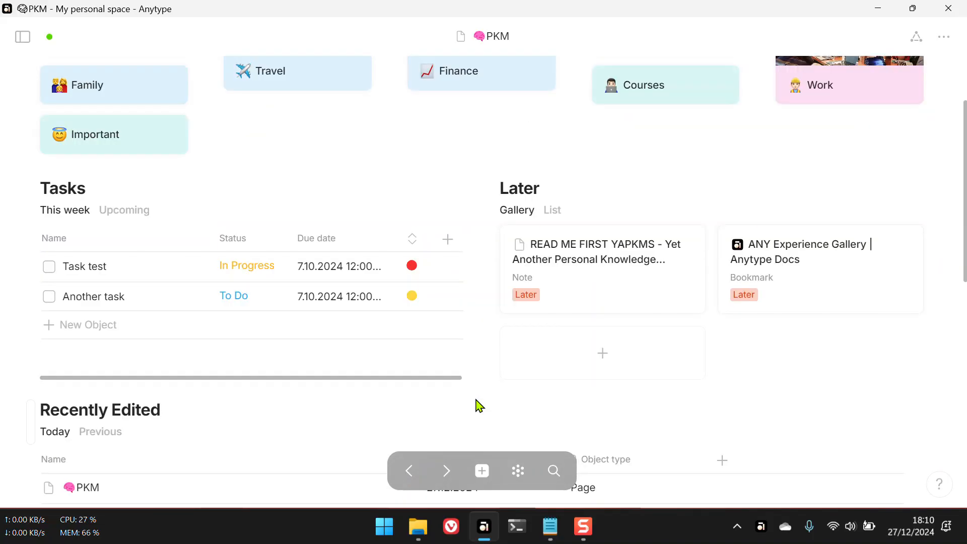
Step: Create a new Task object and title it "Create my own custom space in Anytype"
{"action": "left_click", "coordinate": [482, 471]}
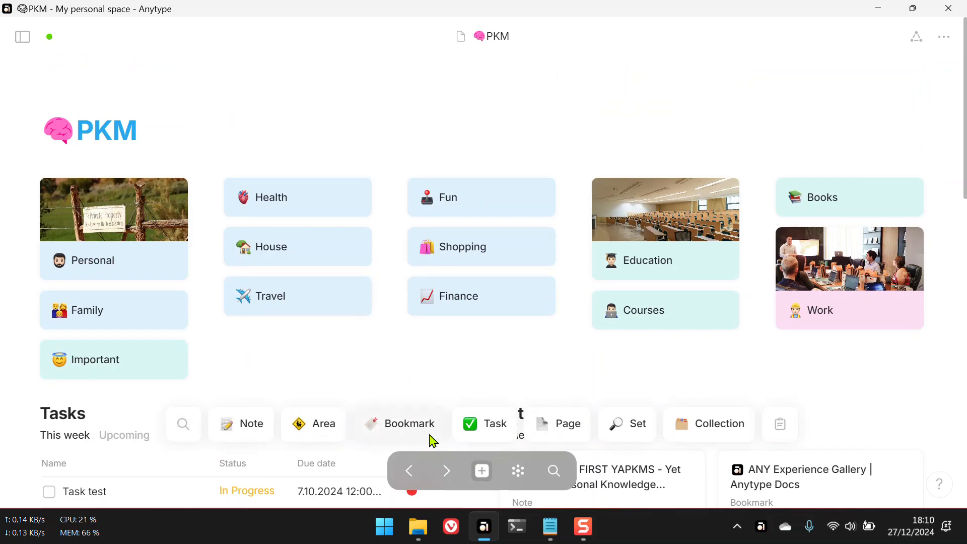
{"action": "left_click", "coordinate": [421, 355]}
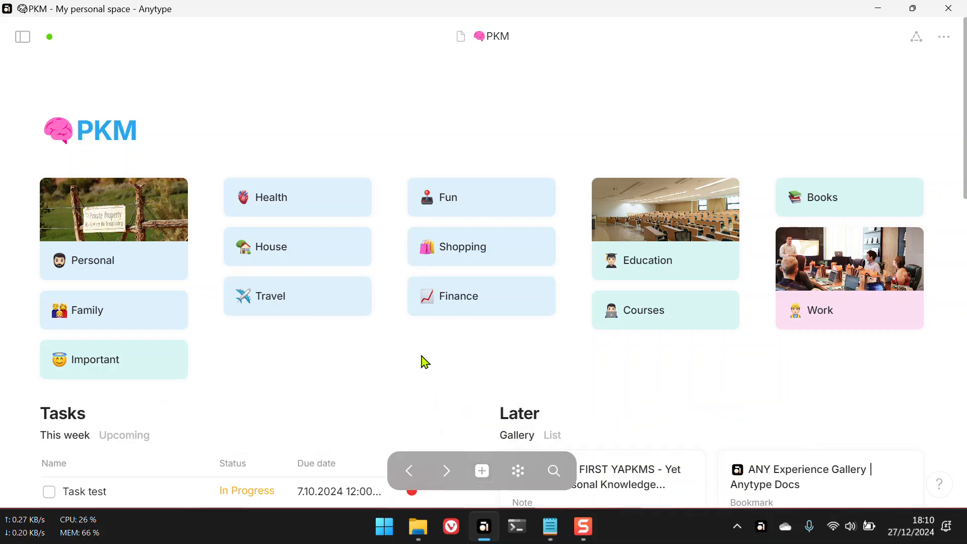
{"action": "left_click", "coordinate": [481, 471]}
{"action": "left_click", "coordinate": [483, 425]}
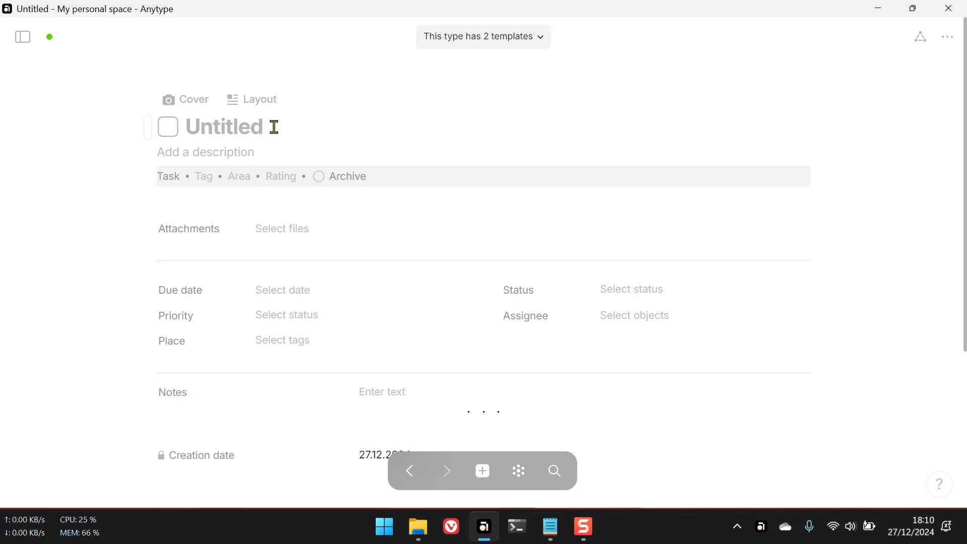
{"action": "type", "text": "Create "}
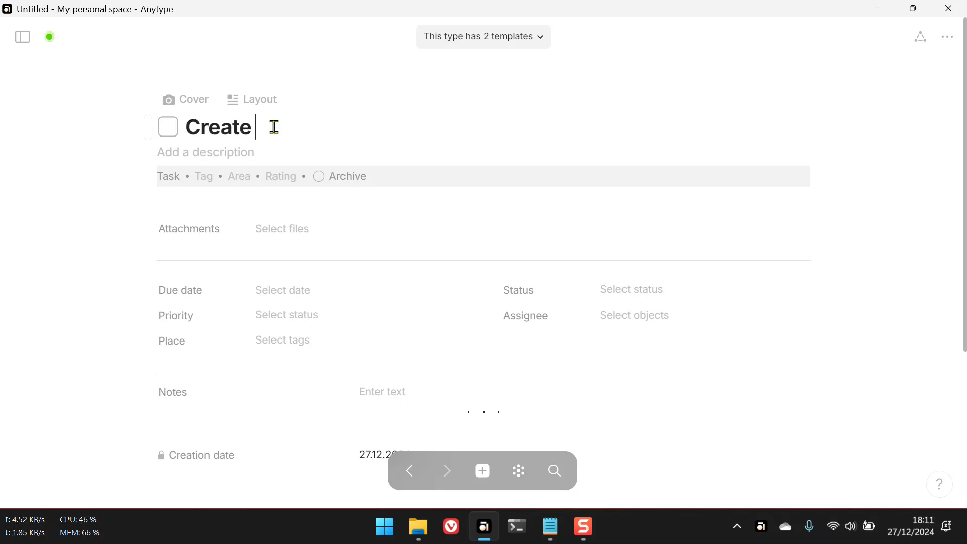
{"action": "type", "text": "my own "}
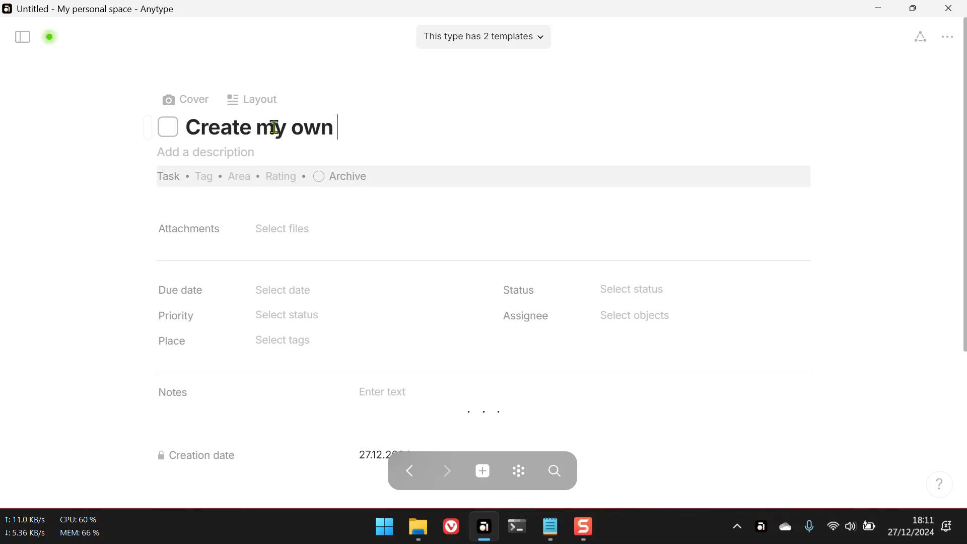
{"action": "type", "text": "custom spac"}
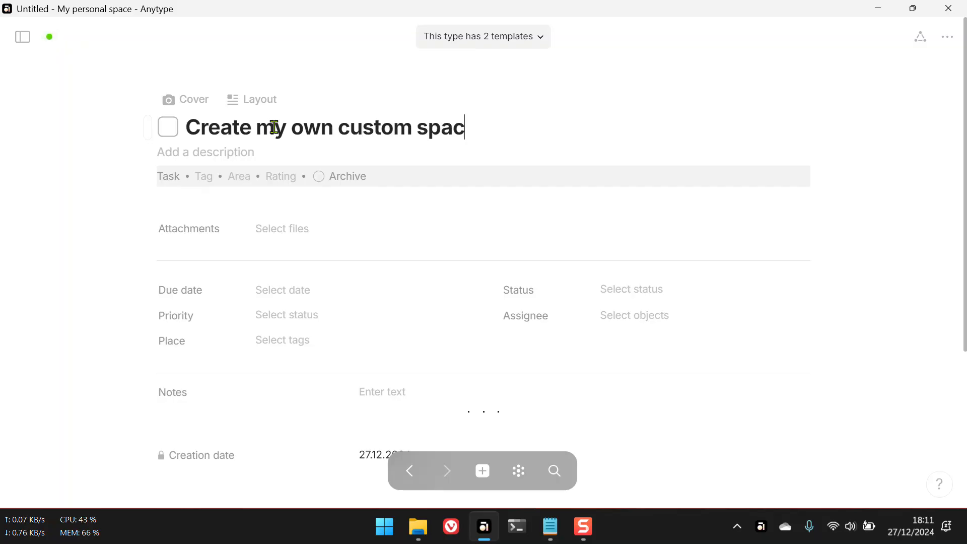
{"action": "type", "text": "e in Anytyp"}
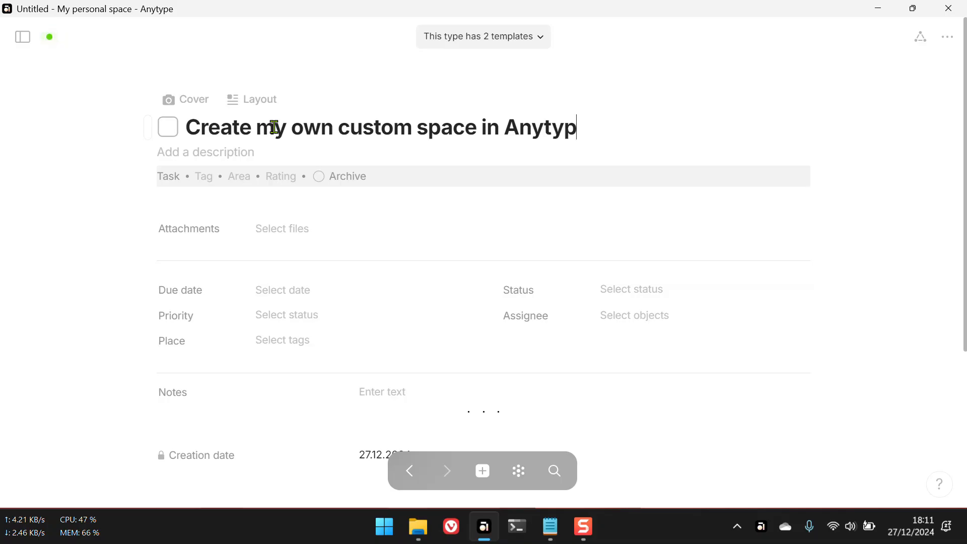
Step: Tag the new task with Later and Technology
{"action": "left_click", "coordinate": [206, 179]}
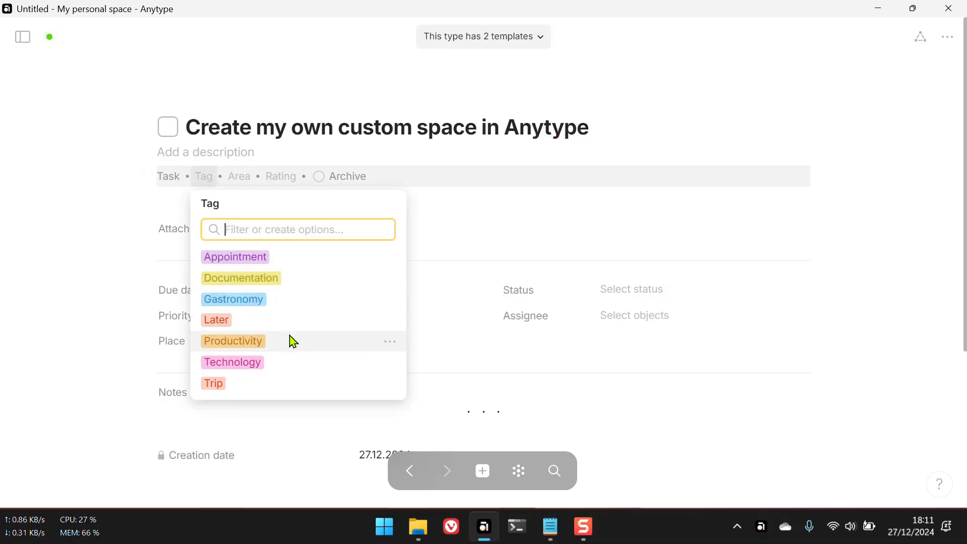
{"action": "scroll", "coordinate": [289, 339], "scroll_direction": "down", "scroll_amount": 1}
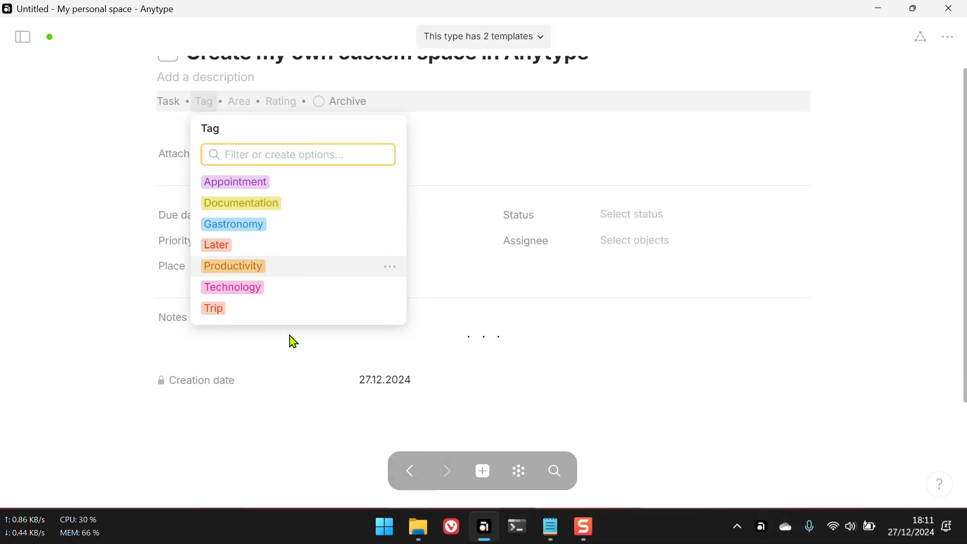
{"action": "left_click", "coordinate": [268, 248]}
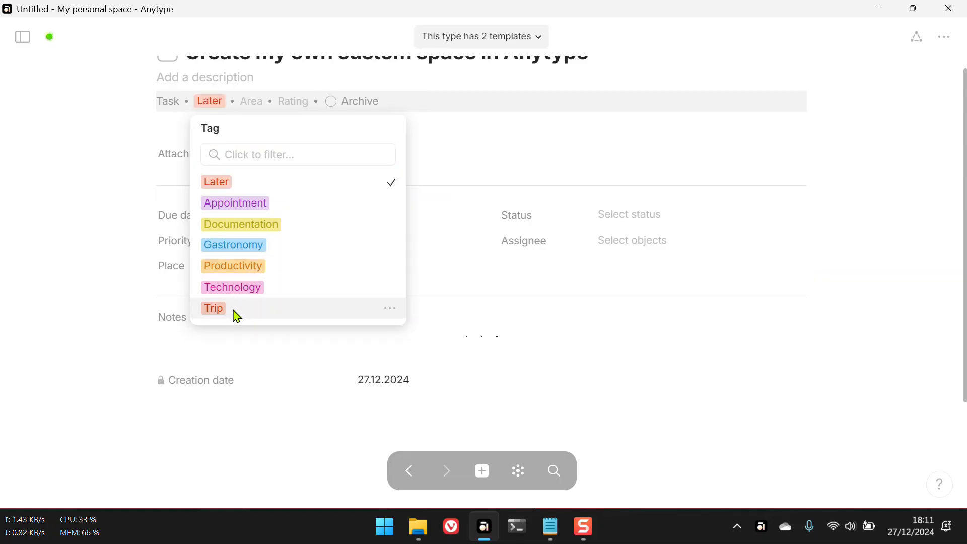
{"action": "left_click", "coordinate": [260, 292]}
{"action": "left_click", "coordinate": [184, 334]}
Step: Link the Education area to the task's Area relation
{"action": "left_click", "coordinate": [318, 102]}
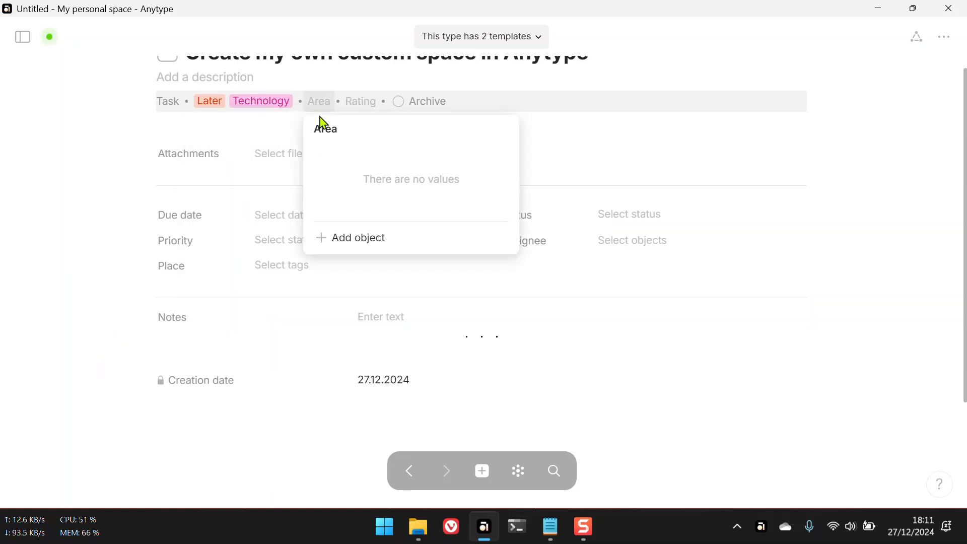
{"action": "left_click", "coordinate": [377, 241]}
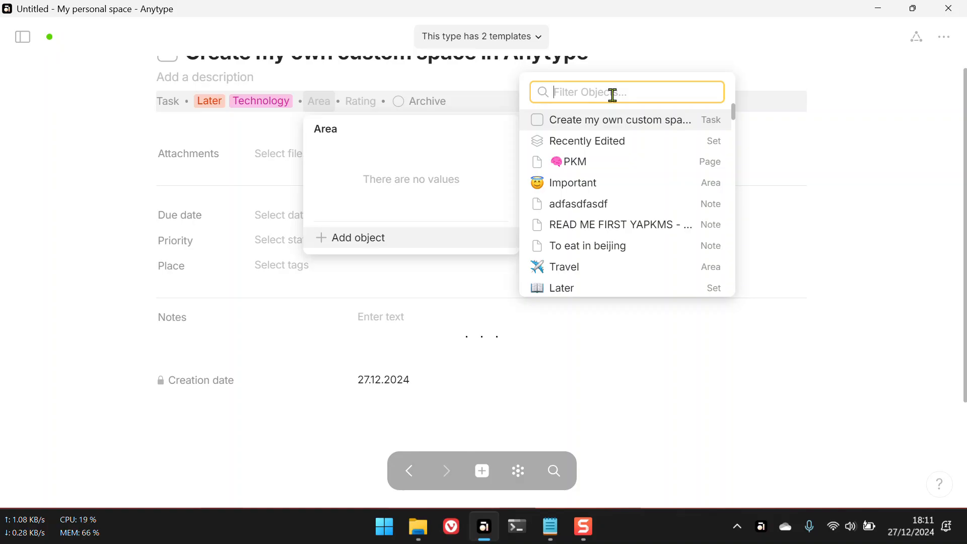
{"action": "type", "text": "educ"}
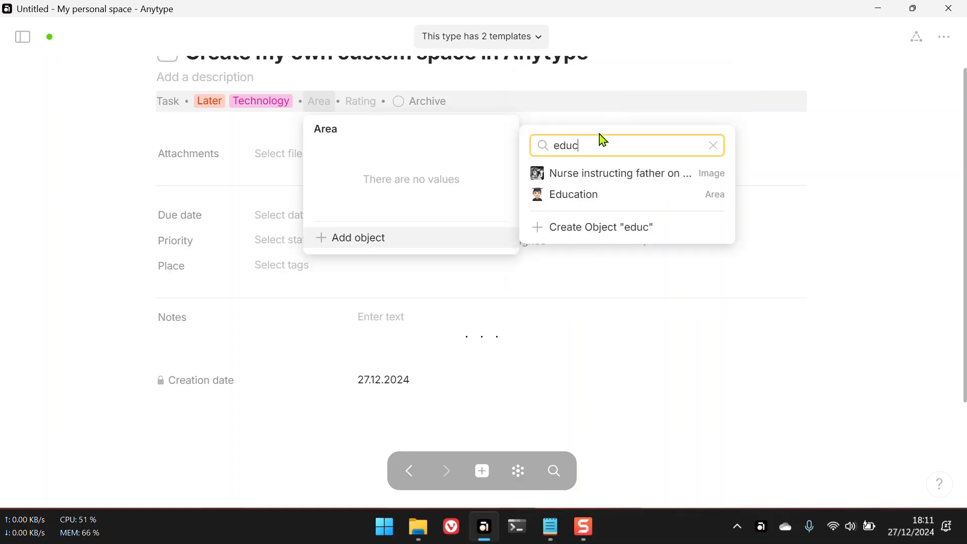
{"action": "left_click", "coordinate": [574, 195]}
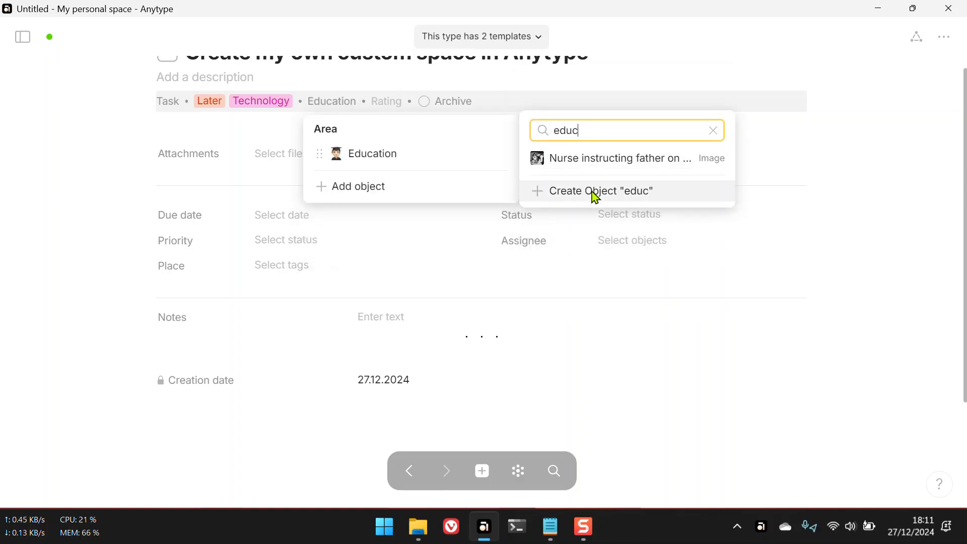
Step: Set the new task's due date to 28.12.2024 and its priority to High
{"action": "left_click", "coordinate": [93, 272]}
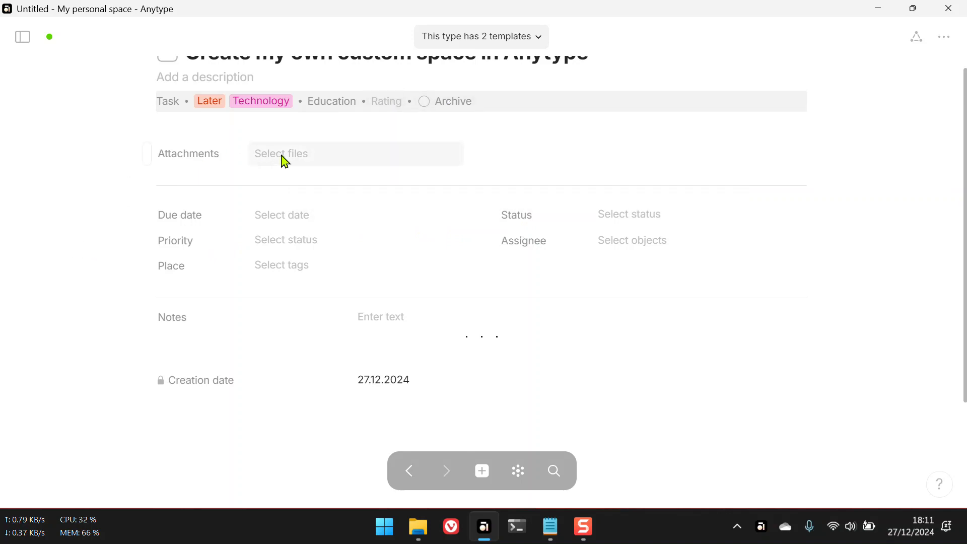
{"action": "left_click", "coordinate": [297, 217]}
{"action": "left_click", "coordinate": [413, 154]}
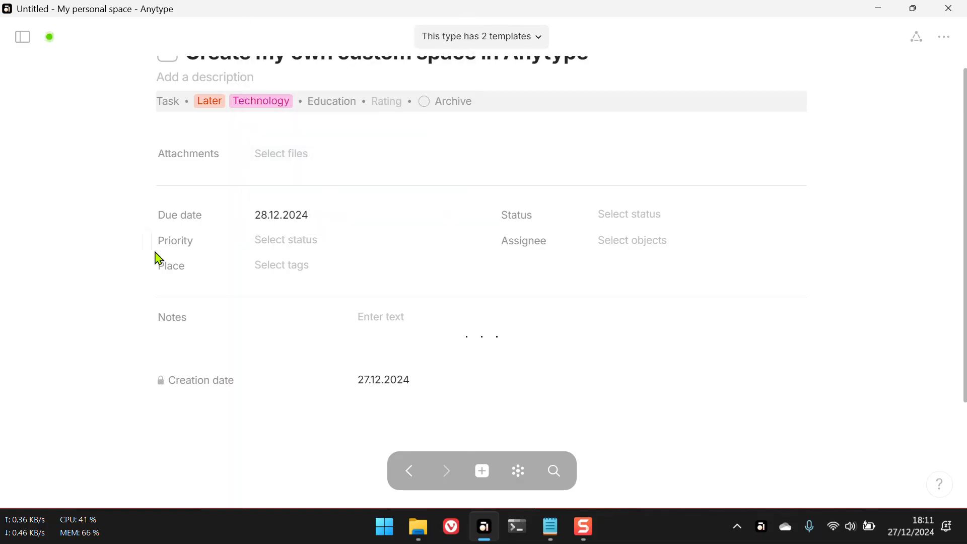
{"action": "left_click", "coordinate": [282, 244]}
{"action": "left_click", "coordinate": [296, 274]}
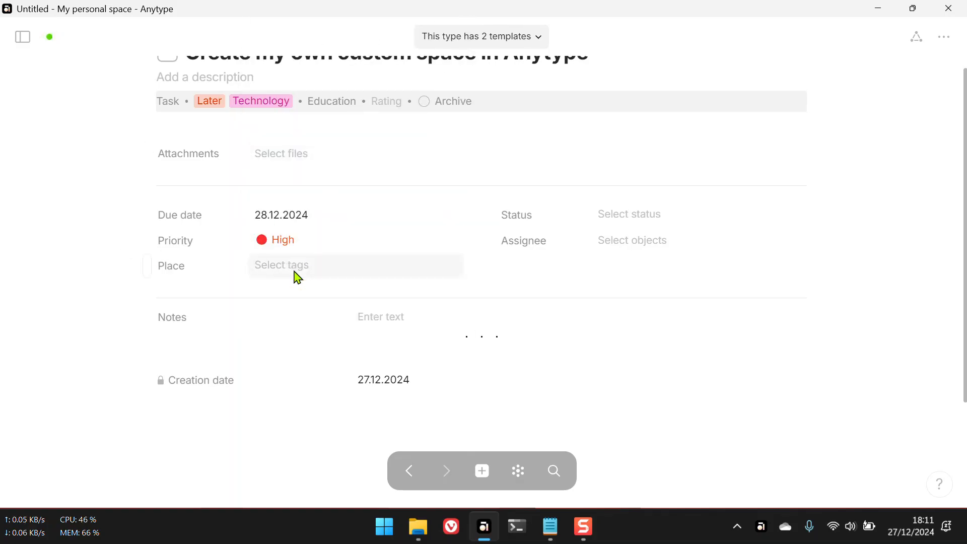
Step: Set the task's status to To Do and assign it to the listed space member
{"action": "left_click", "coordinate": [632, 215]}
{"action": "left_click", "coordinate": [619, 290]}
{"action": "left_click", "coordinate": [619, 240]}
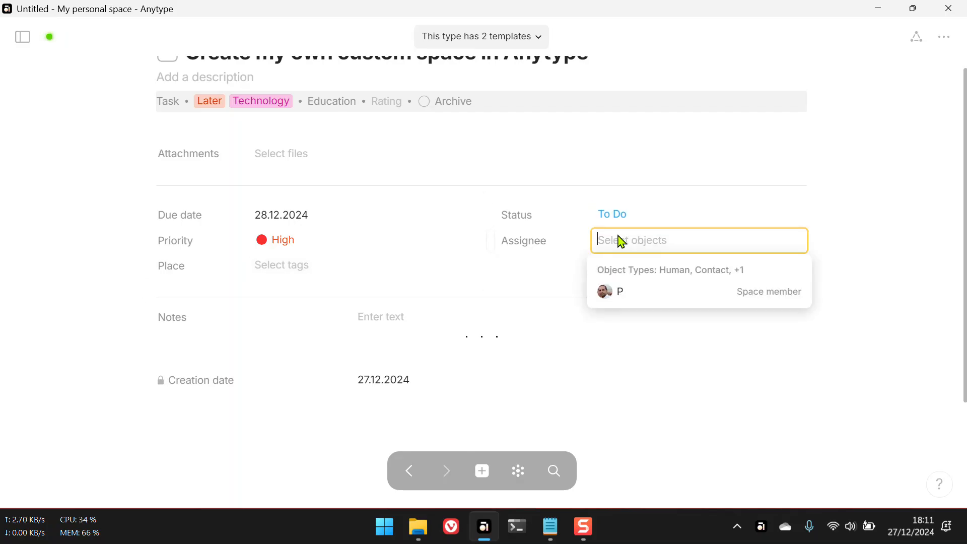
{"action": "left_click", "coordinate": [638, 287]}
{"action": "left_click", "coordinate": [109, 364]}
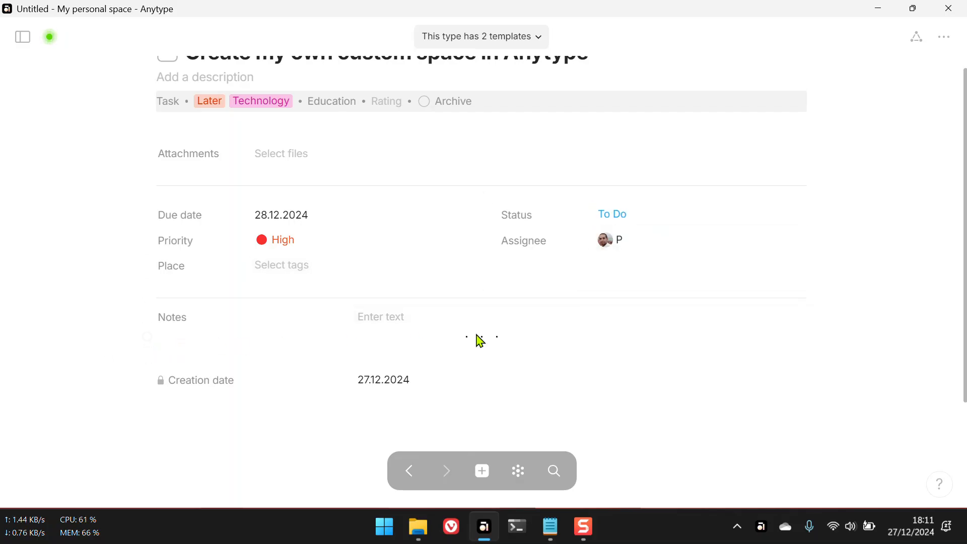
{"action": "scroll", "coordinate": [464, 300], "scroll_direction": "up", "scroll_amount": 2}
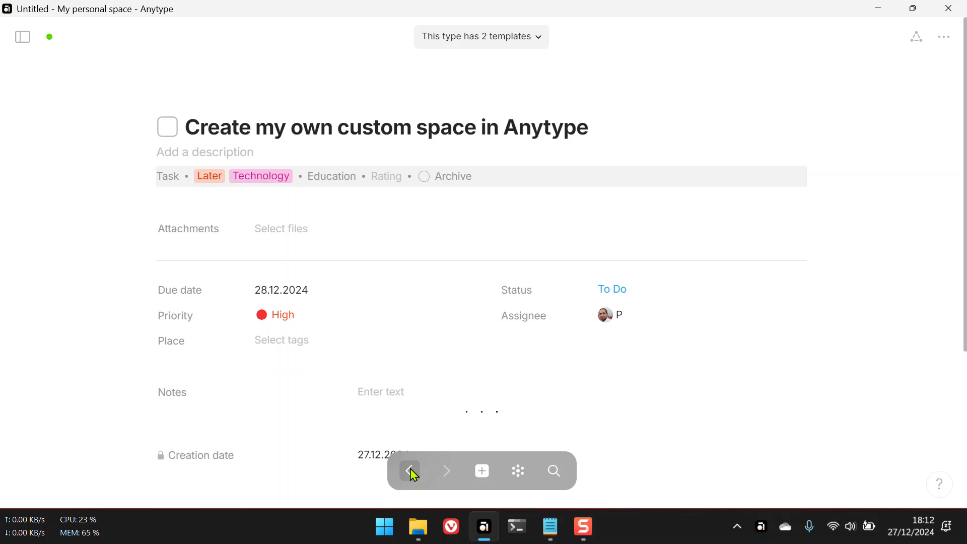
Step: Return to the PKM page and look for the new task in the Tasks and Later sets
{"action": "left_click", "coordinate": [411, 472]}
{"action": "scroll", "coordinate": [355, 281], "scroll_direction": "down", "scroll_amount": 1}
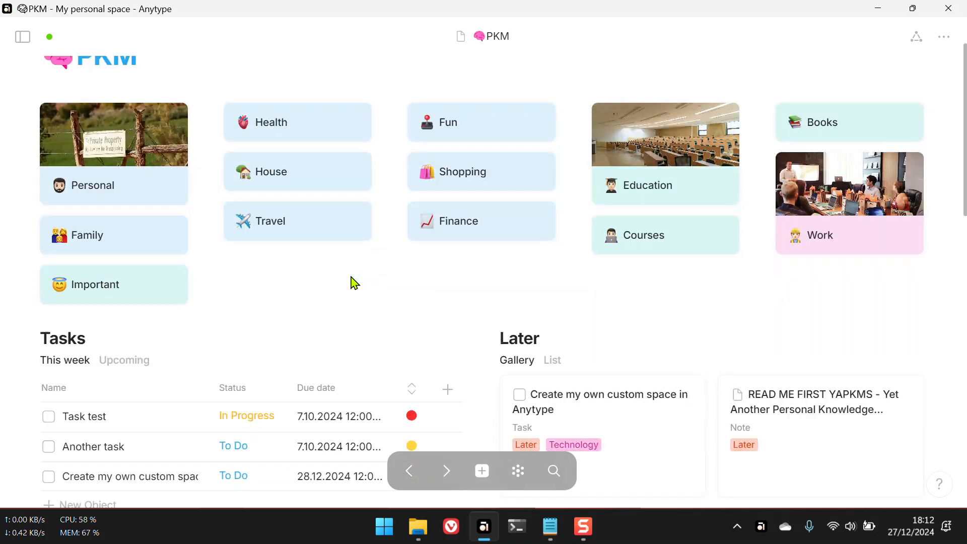
{"action": "scroll", "coordinate": [367, 272], "scroll_direction": "down", "scroll_amount": 2}
{"action": "scroll", "coordinate": [345, 255], "scroll_direction": "up", "scroll_amount": 3}
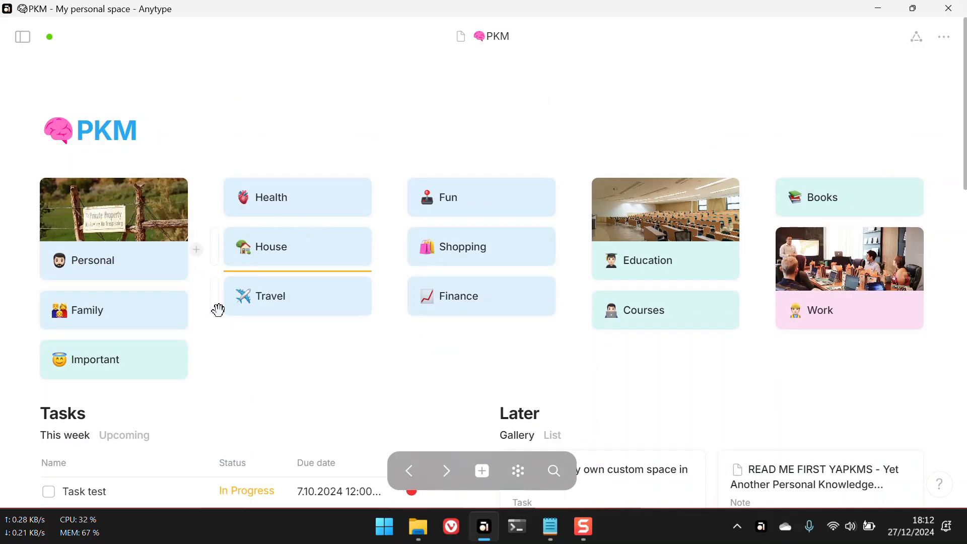
{"action": "scroll", "coordinate": [210, 306], "scroll_direction": "down", "scroll_amount": 3}
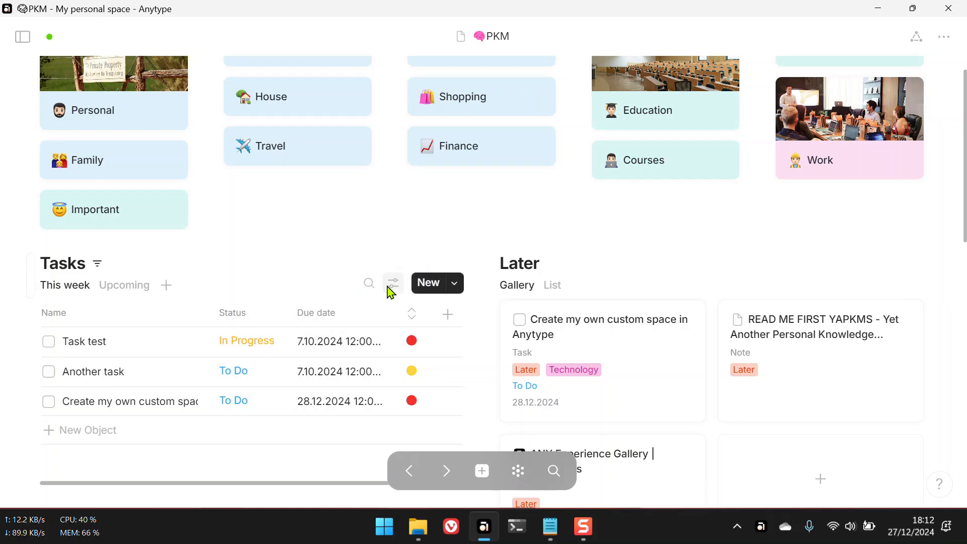
Step: Examine the sort rules in the view settings of the Tasks set's This week view
{"action": "left_click", "coordinate": [392, 284]}
{"action": "left_click", "coordinate": [233, 278]}
{"action": "left_click", "coordinate": [392, 285]}
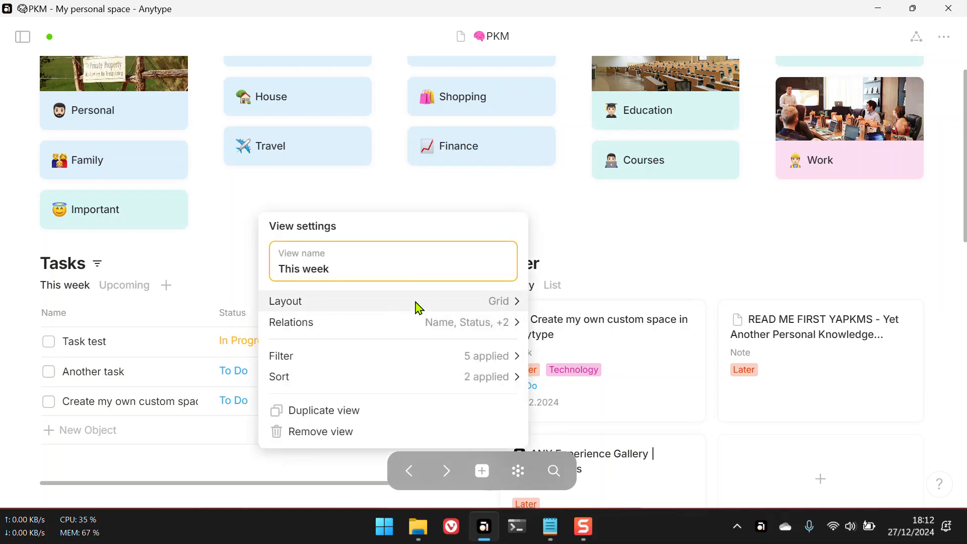
{"action": "left_click", "coordinate": [417, 383]}
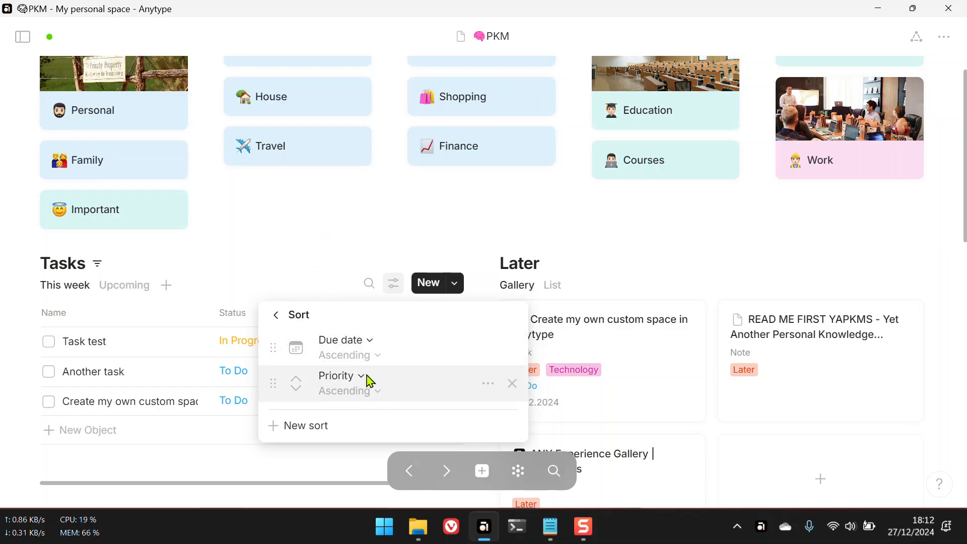
{"action": "left_click", "coordinate": [308, 255]}
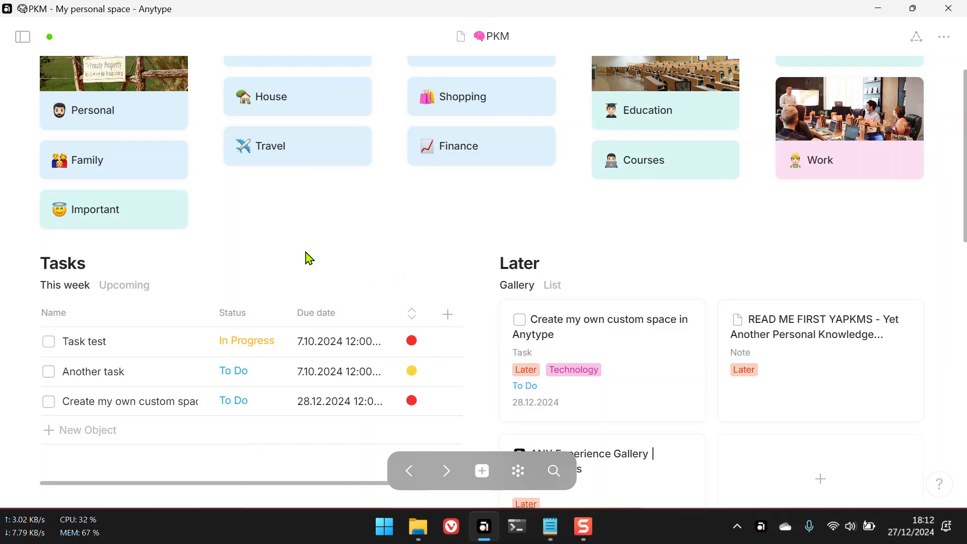
Step: Compare the This week and Upcoming views of the Tasks set on the PKM page
{"action": "left_click", "coordinate": [122, 287]}
{"action": "left_click", "coordinate": [78, 286]}
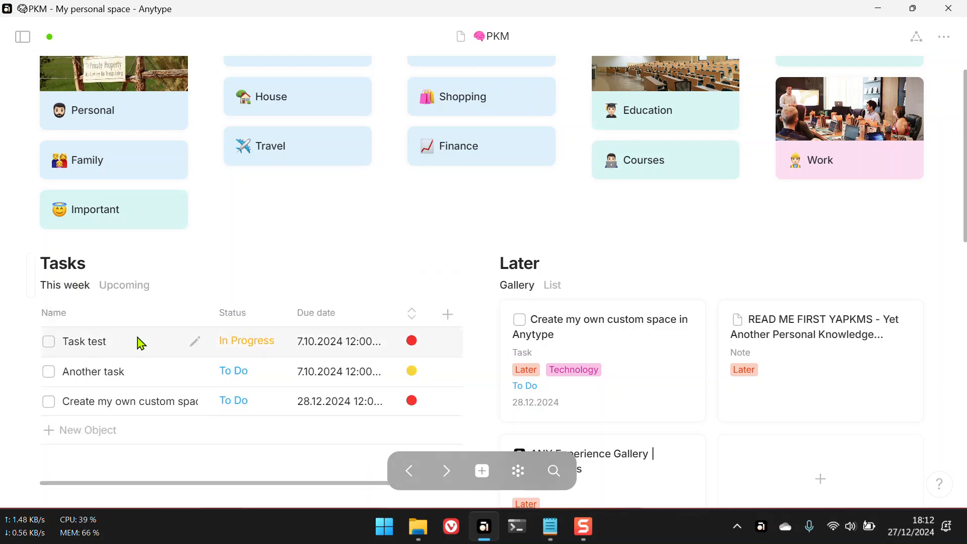
{"action": "left_click", "coordinate": [125, 286]}
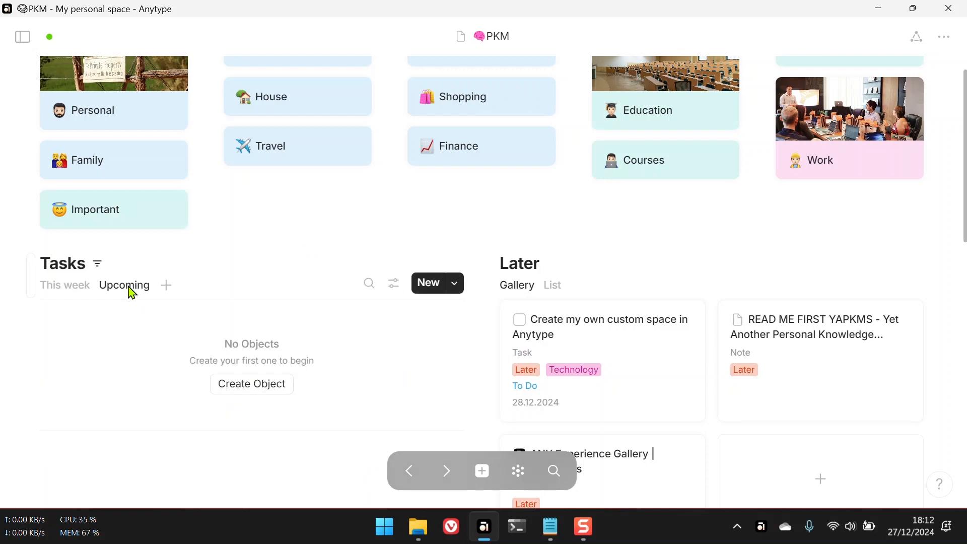
{"action": "left_click", "coordinate": [81, 286]}
{"action": "scroll", "coordinate": [278, 251], "scroll_direction": "up", "scroll_amount": 3}
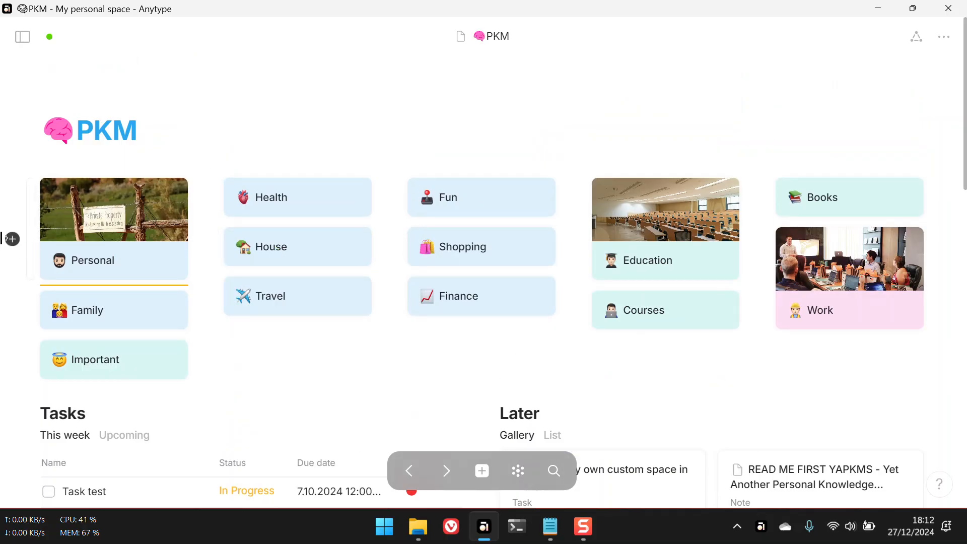
Step: Show the sidebar and open the Projects & Tasks set
{"action": "left_click", "coordinate": [22, 36]}
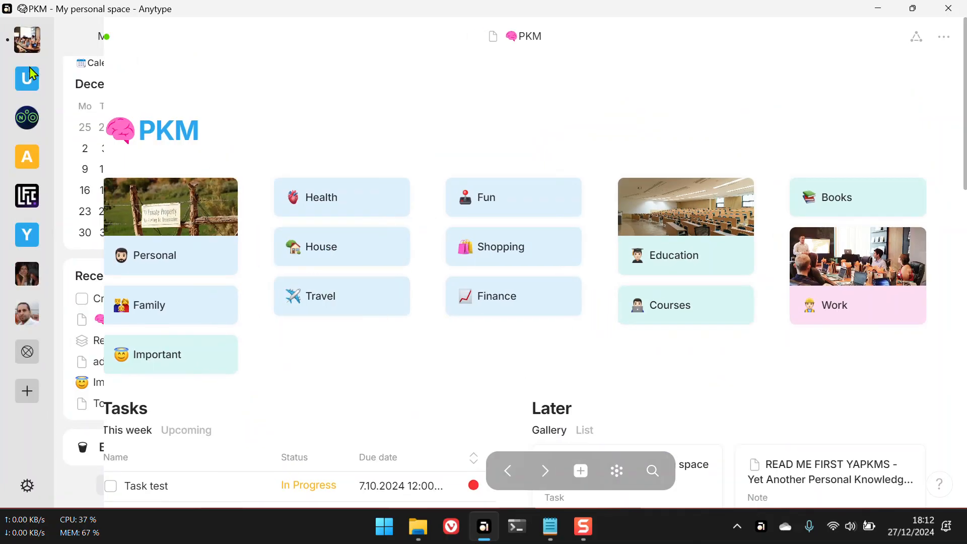
{"action": "scroll", "coordinate": [156, 361], "scroll_direction": "up", "scroll_amount": 3}
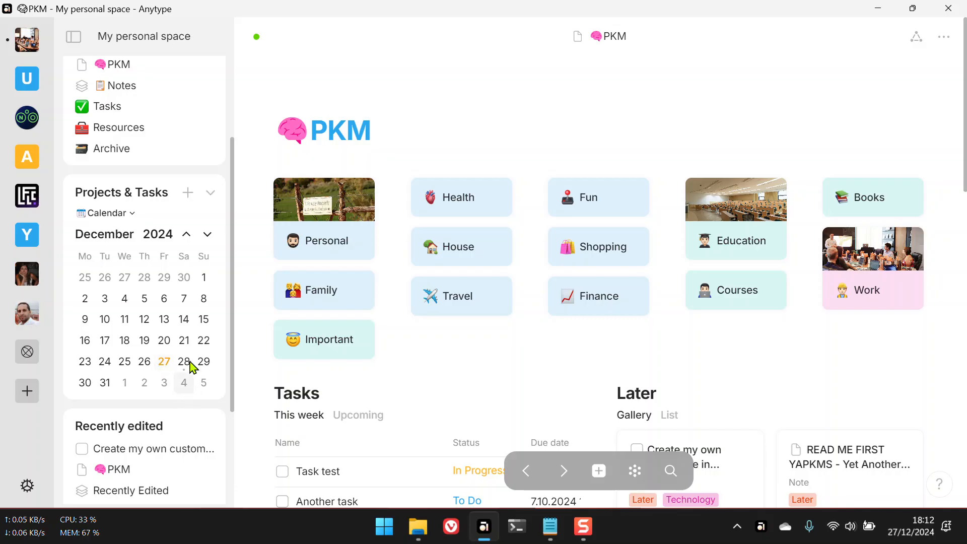
{"action": "left_click", "coordinate": [114, 198]}
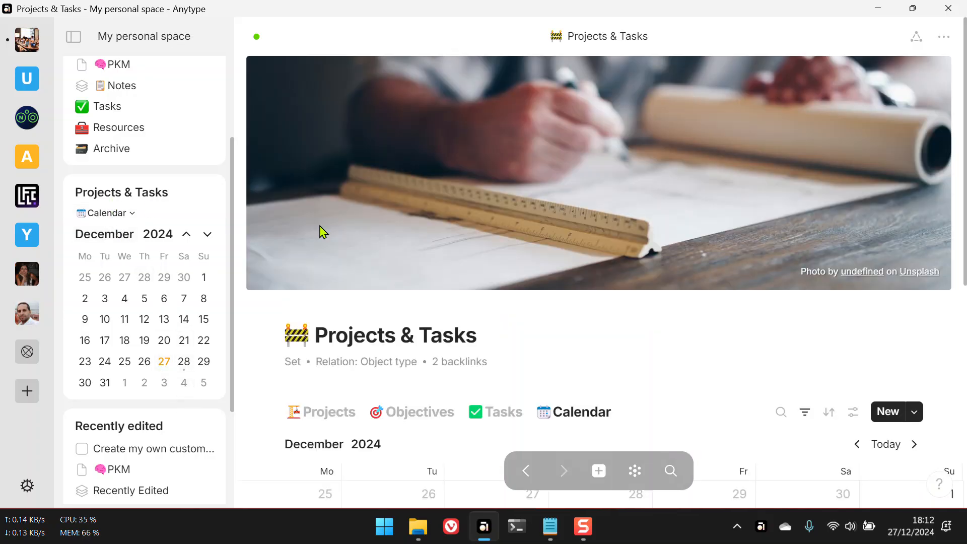
Step: Look over the December 2024 calendar and preview the task scheduled on the 28th
{"action": "scroll", "coordinate": [494, 355], "scroll_direction": "down", "scroll_amount": 4}
{"action": "scroll", "coordinate": [498, 357], "scroll_direction": "down", "scroll_amount": 3}
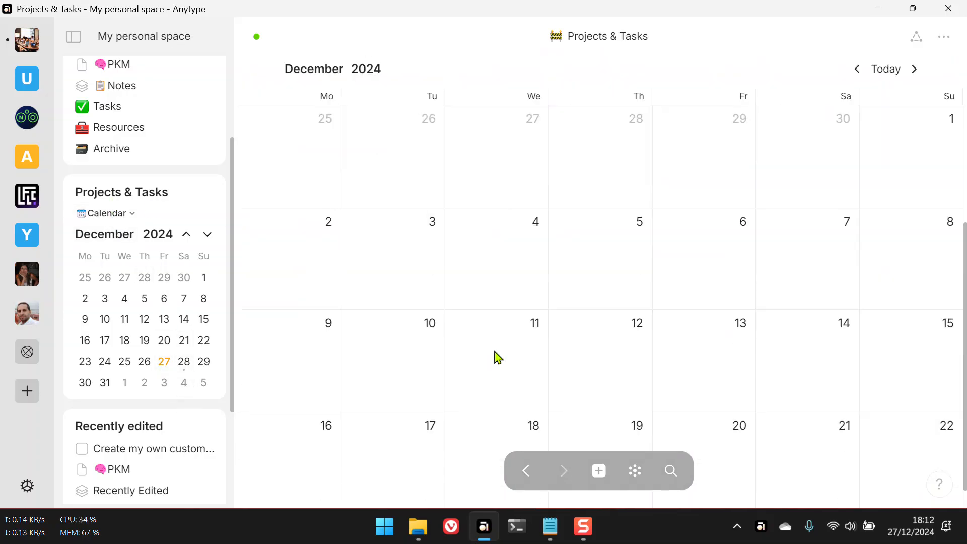
{"action": "scroll", "coordinate": [497, 357], "scroll_direction": "down", "scroll_amount": 3}
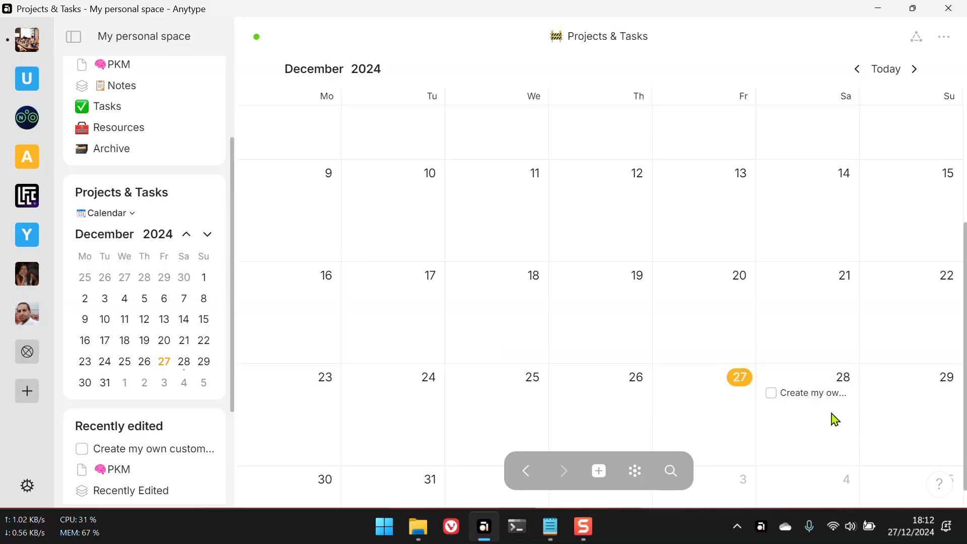
{"action": "scroll", "coordinate": [830, 416], "scroll_direction": "up", "scroll_amount": 3}
{"action": "scroll", "coordinate": [524, 326], "scroll_direction": "up", "scroll_amount": 3}
{"action": "scroll", "coordinate": [524, 325], "scroll_direction": "down", "scroll_amount": 4}
{"action": "scroll", "coordinate": [620, 392], "scroll_direction": "down", "scroll_amount": 3}
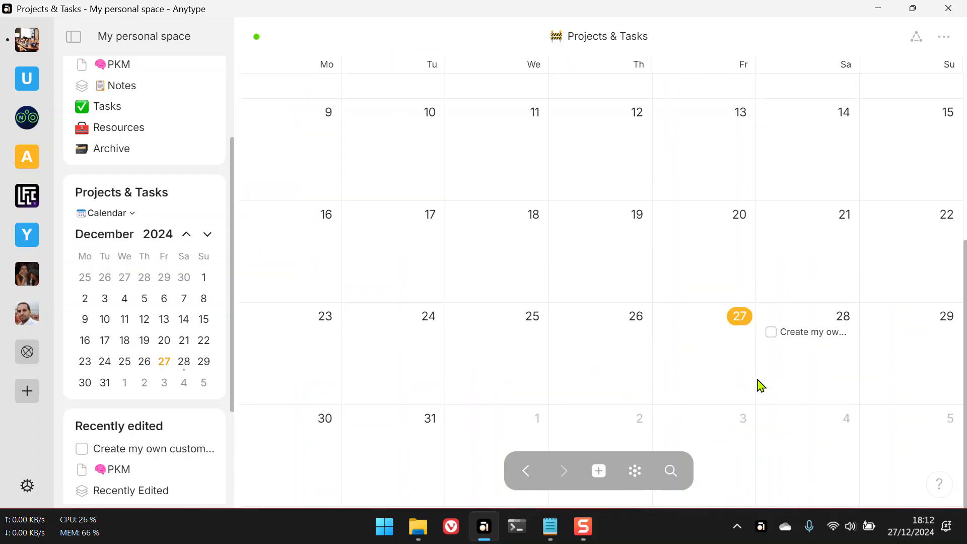
{"action": "left_click", "coordinate": [804, 337]}
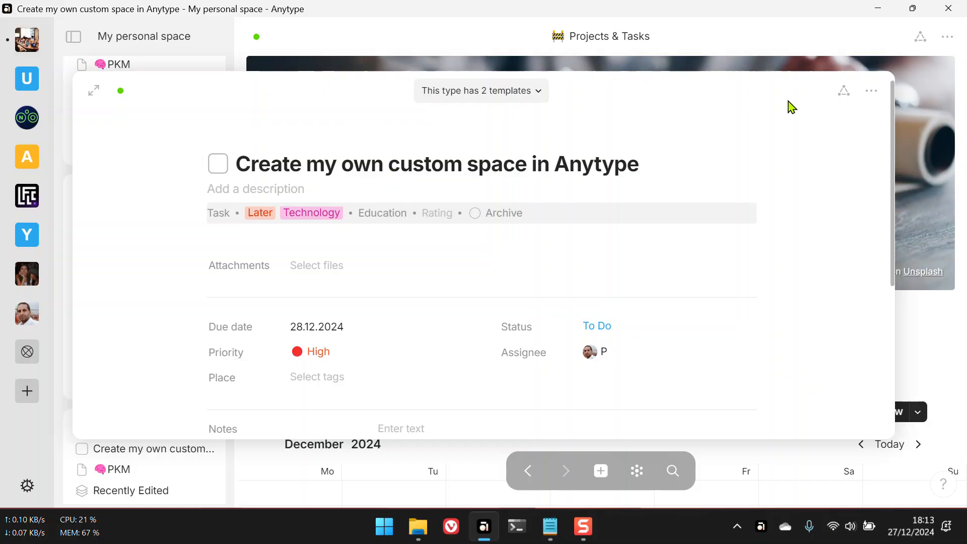
{"action": "left_click", "coordinate": [709, 58]}
Step: Return to the PKM page and mark the "Create my own custom space in Anytype" task as done
{"action": "scroll", "coordinate": [119, 158], "scroll_direction": "up", "scroll_amount": 3}
{"action": "left_click", "coordinate": [141, 198]}
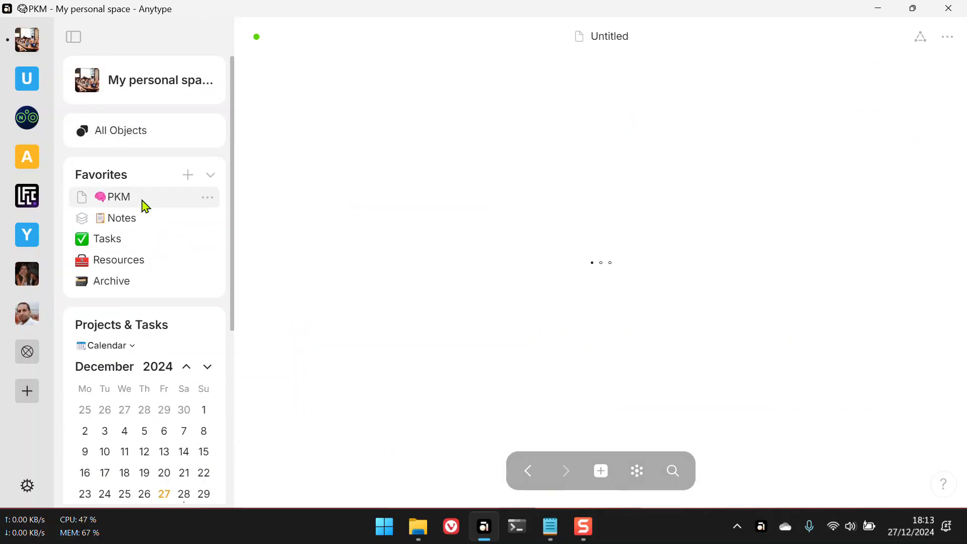
{"action": "scroll", "coordinate": [356, 352], "scroll_direction": "down", "scroll_amount": 4}
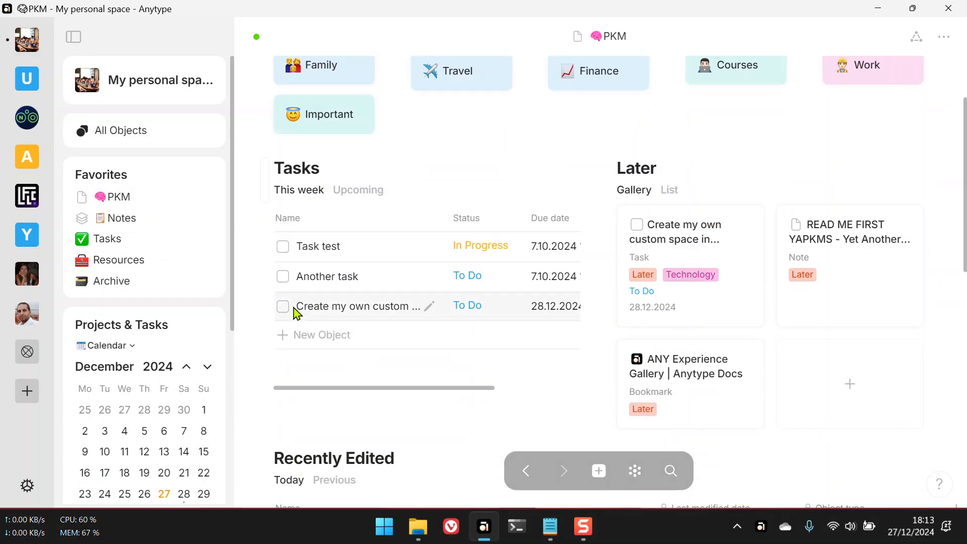
{"action": "left_click", "coordinate": [283, 306]}
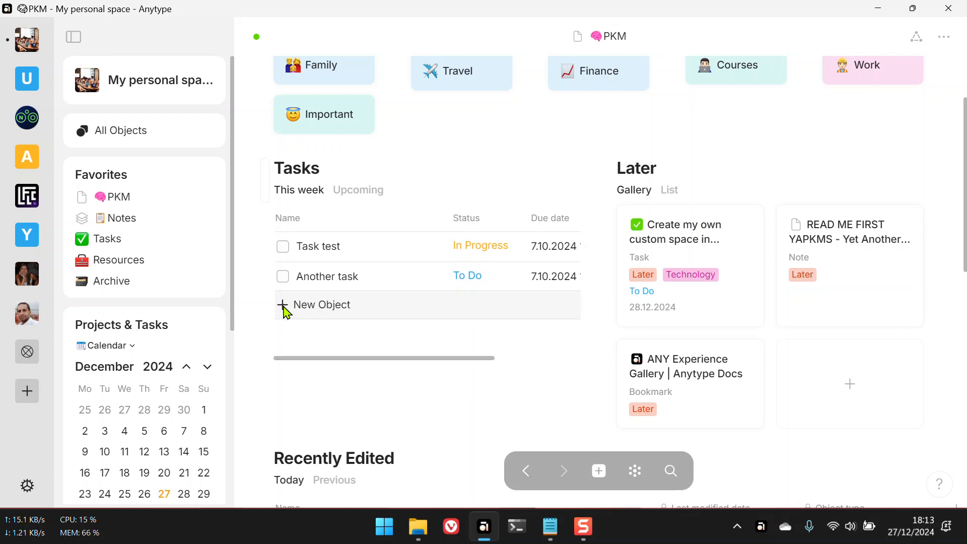
Step: Open the Archive page and check the Done view of its Projects & Tasks set
{"action": "left_click", "coordinate": [117, 282]}
{"action": "scroll", "coordinate": [446, 328], "scroll_direction": "down", "scroll_amount": 8}
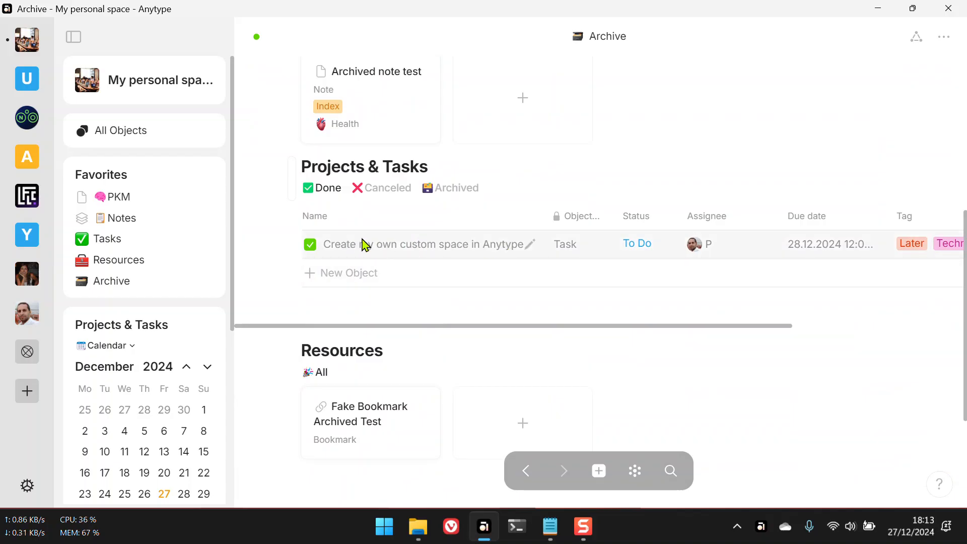
{"action": "scroll", "coordinate": [465, 257], "scroll_direction": "up", "scroll_amount": 8}
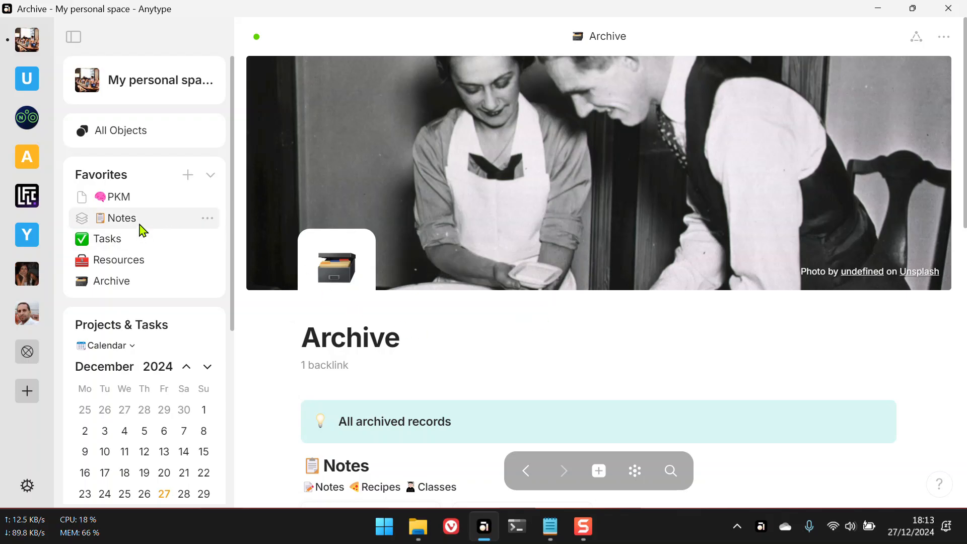
Step: Go back to the PKM page and preview the completed task from the Later gallery
{"action": "left_click", "coordinate": [127, 198]}
{"action": "scroll", "coordinate": [592, 296], "scroll_direction": "down", "scroll_amount": 5}
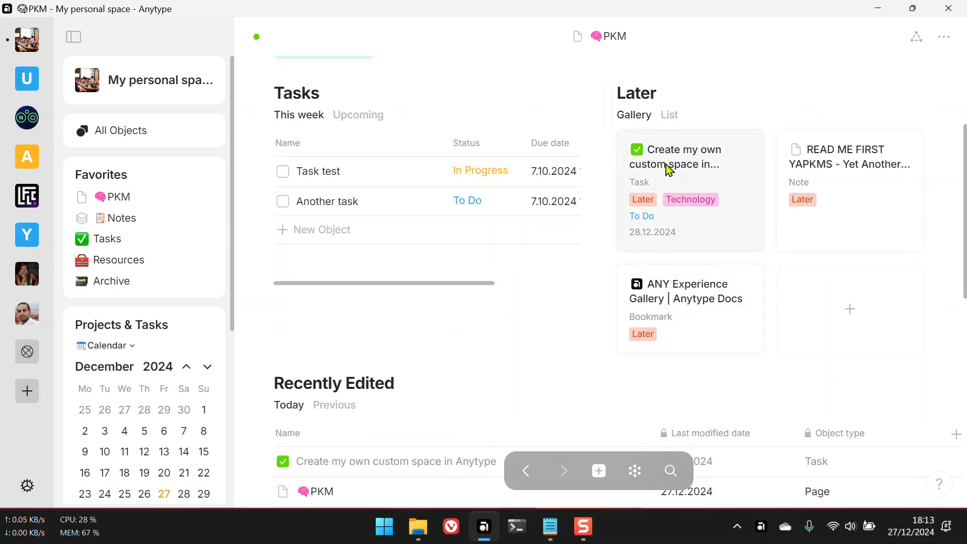
{"action": "left_click", "coordinate": [699, 165]}
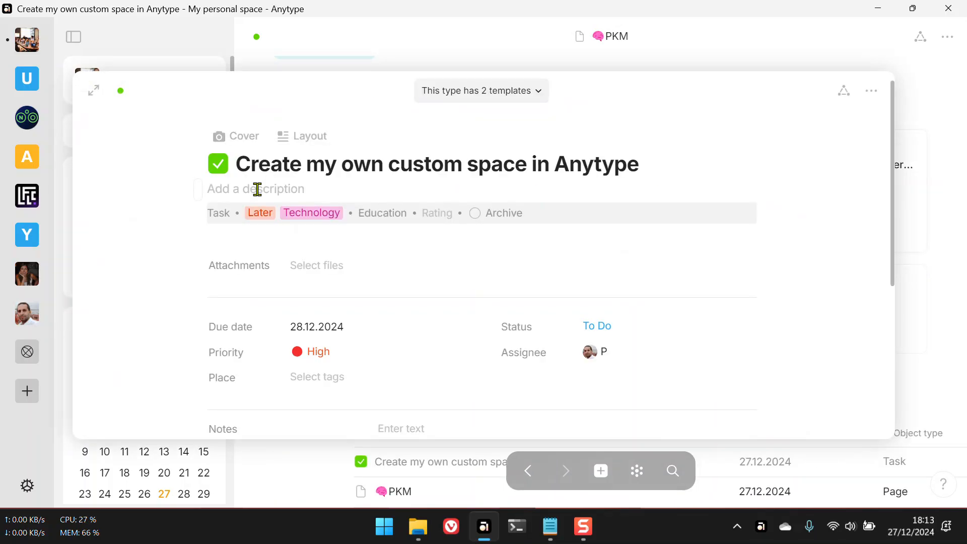
{"action": "key", "text": "Escape"}
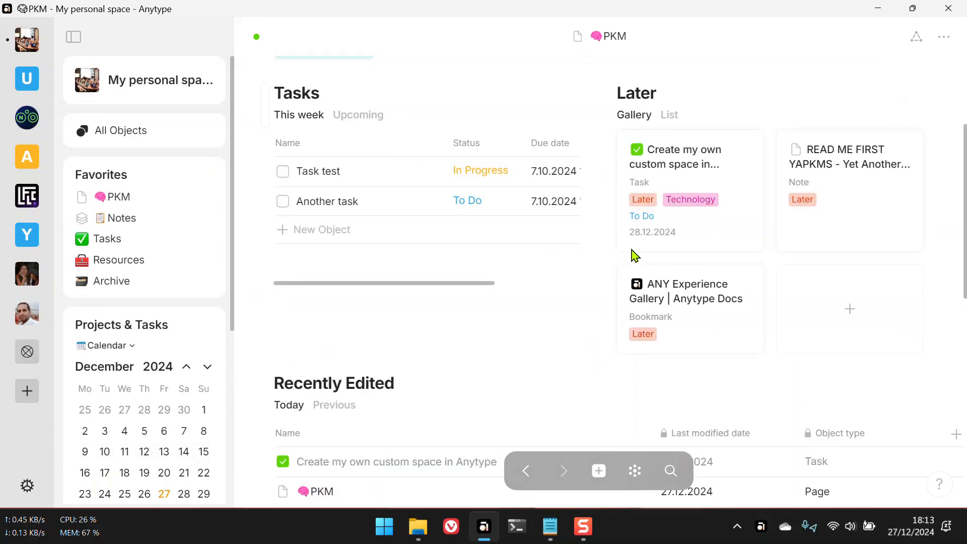
{"action": "scroll", "coordinate": [633, 255], "scroll_direction": "up", "scroll_amount": 4}
{"action": "scroll", "coordinate": [725, 266], "scroll_direction": "down", "scroll_amount": 1}
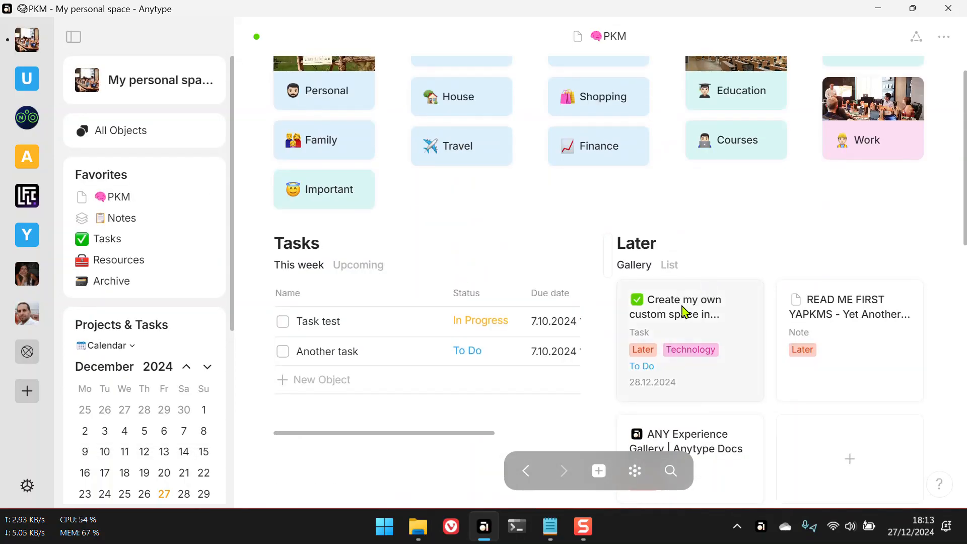
Step: Hide the sidebar and read through the READ ME FIRST YAPKMS note from the Later gallery
{"action": "left_click", "coordinate": [73, 36]}
{"action": "scroll", "coordinate": [602, 251], "scroll_direction": "down", "scroll_amount": 2}
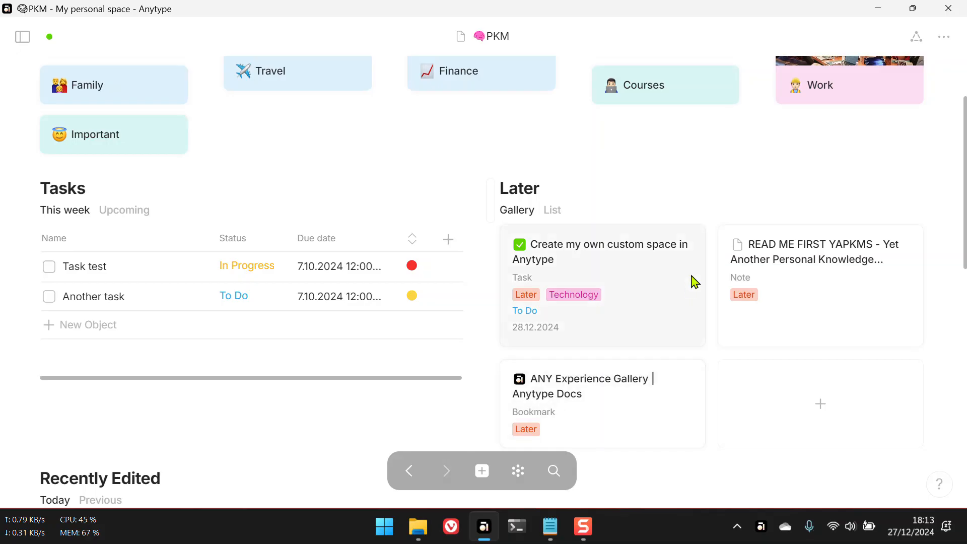
{"action": "left_click", "coordinate": [815, 274]}
{"action": "scroll", "coordinate": [434, 230], "scroll_direction": "up", "scroll_amount": 5}
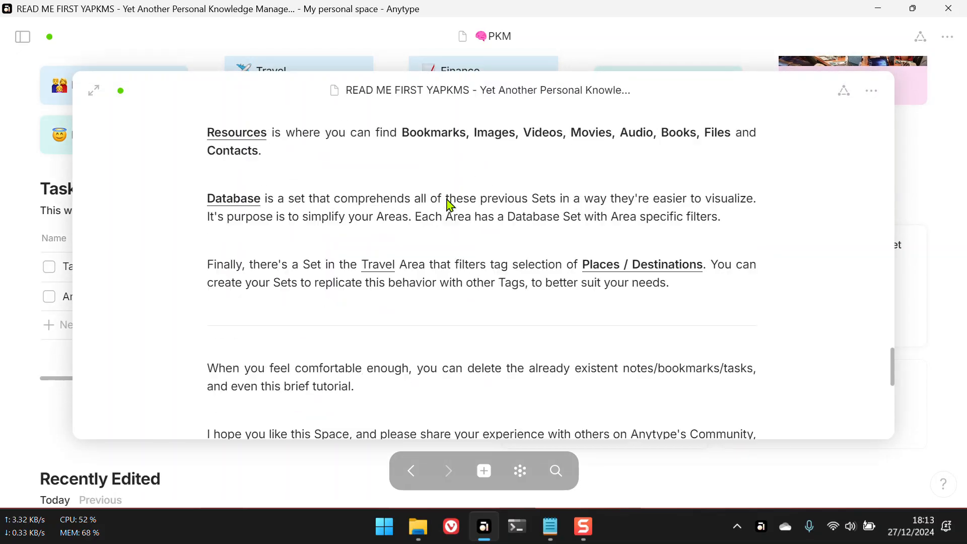
{"action": "scroll", "coordinate": [434, 230], "scroll_direction": "up", "scroll_amount": 5}
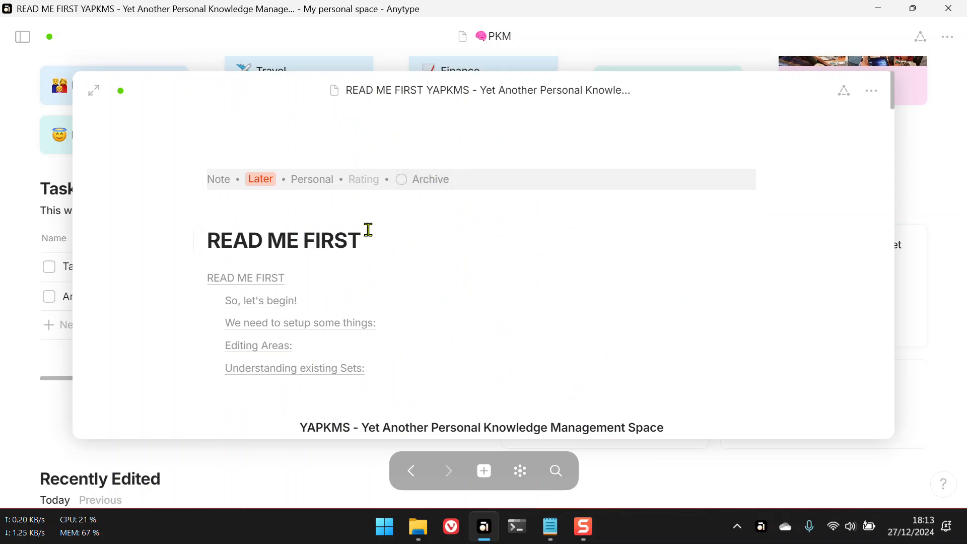
{"action": "scroll", "coordinate": [450, 284], "scroll_direction": "down", "scroll_amount": 3}
{"action": "scroll", "coordinate": [450, 284], "scroll_direction": "down", "scroll_amount": 15}
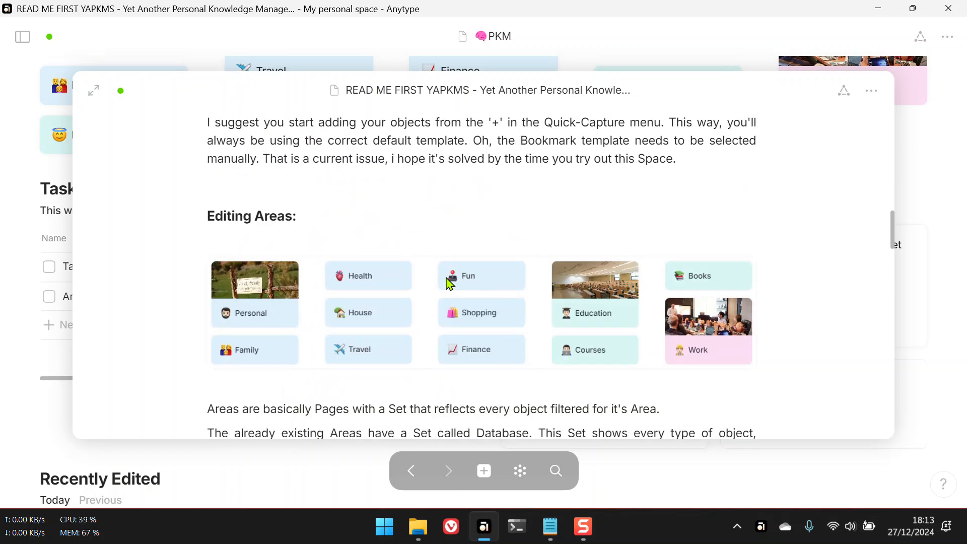
Step: Mark the READ ME FIRST YAPKMS note as archived and close its preview
{"action": "scroll", "coordinate": [450, 284], "scroll_direction": "up", "scroll_amount": 20}
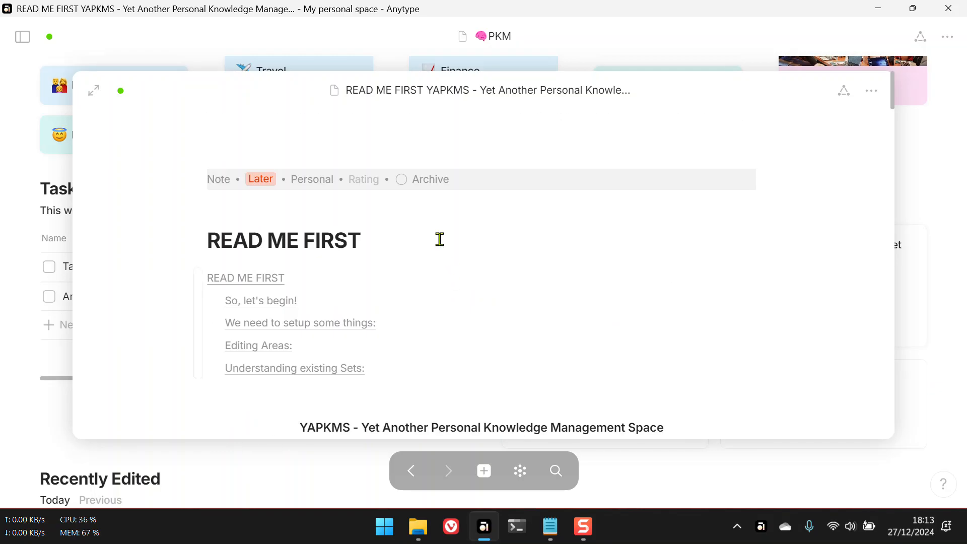
{"action": "left_click", "coordinate": [409, 183]}
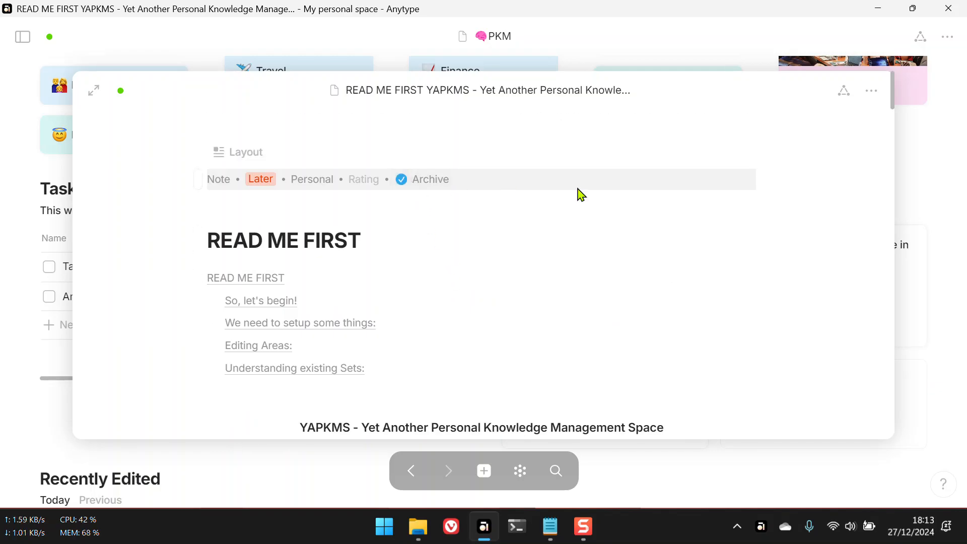
{"action": "left_click", "coordinate": [931, 219]}
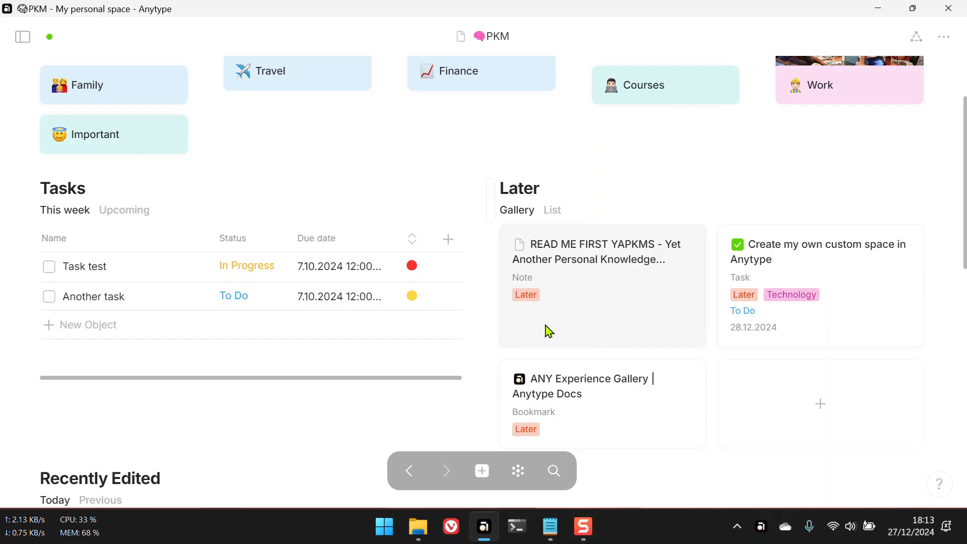
Step: Reopen the READ ME FIRST YAPKMS note from the Later gallery, remove its Later tag and close the preview
{"action": "left_click", "coordinate": [632, 270]}
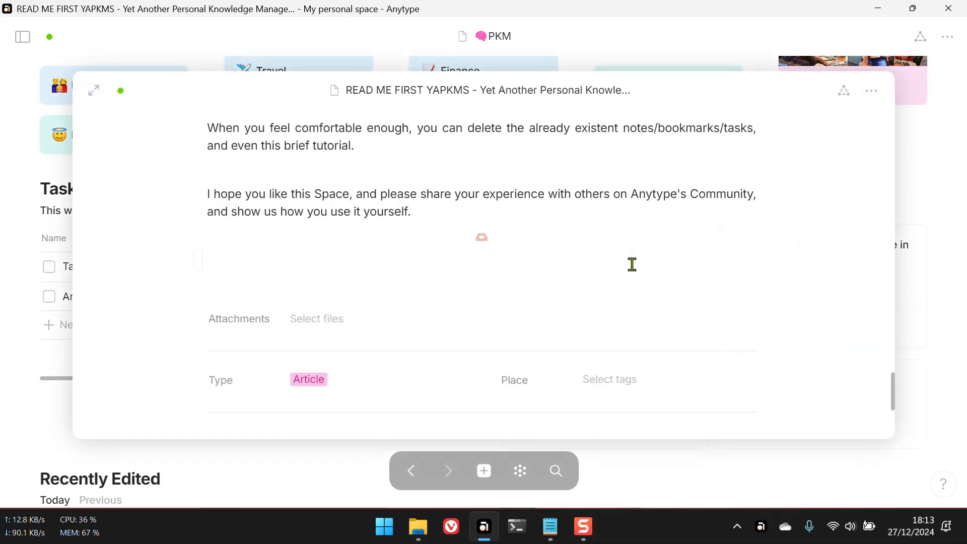
{"action": "scroll", "coordinate": [402, 226], "scroll_direction": "up", "scroll_amount": 10}
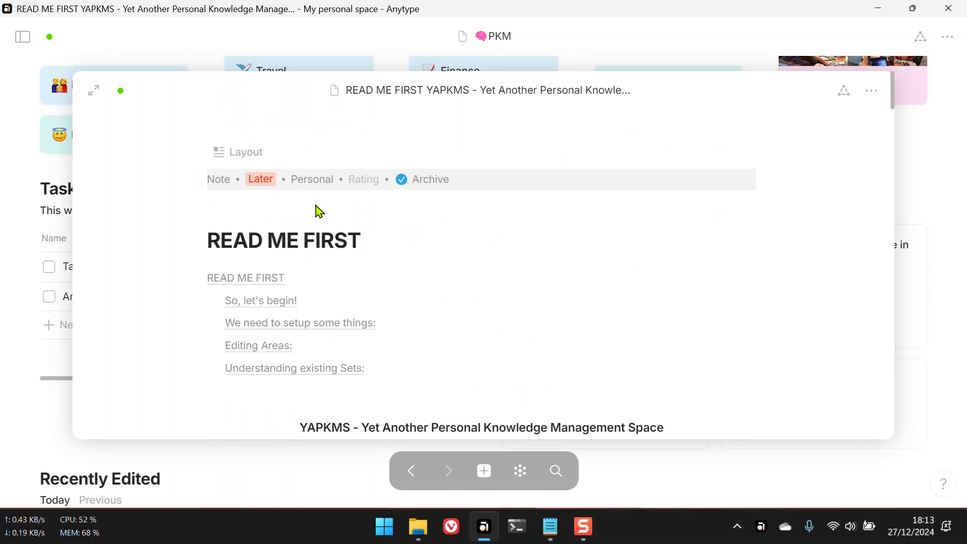
{"action": "left_click", "coordinate": [263, 179]}
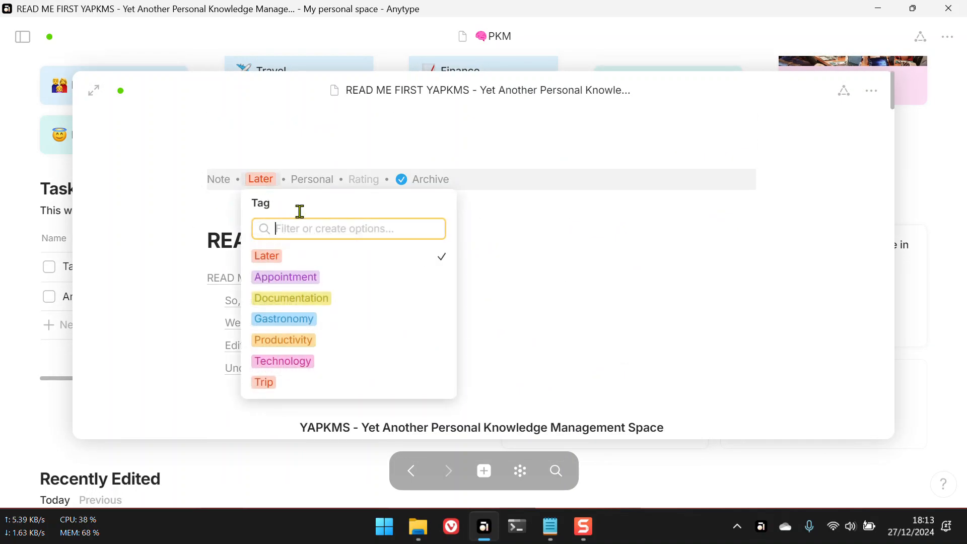
{"action": "left_click", "coordinate": [423, 259]}
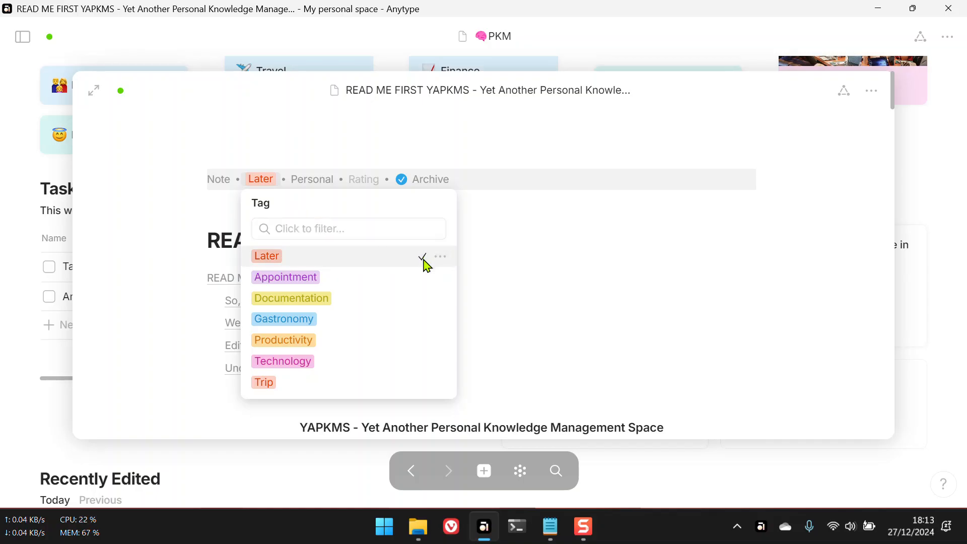
{"action": "left_click", "coordinate": [326, 263]}
{"action": "left_click", "coordinate": [141, 277]}
{"action": "key", "text": "Escape"}
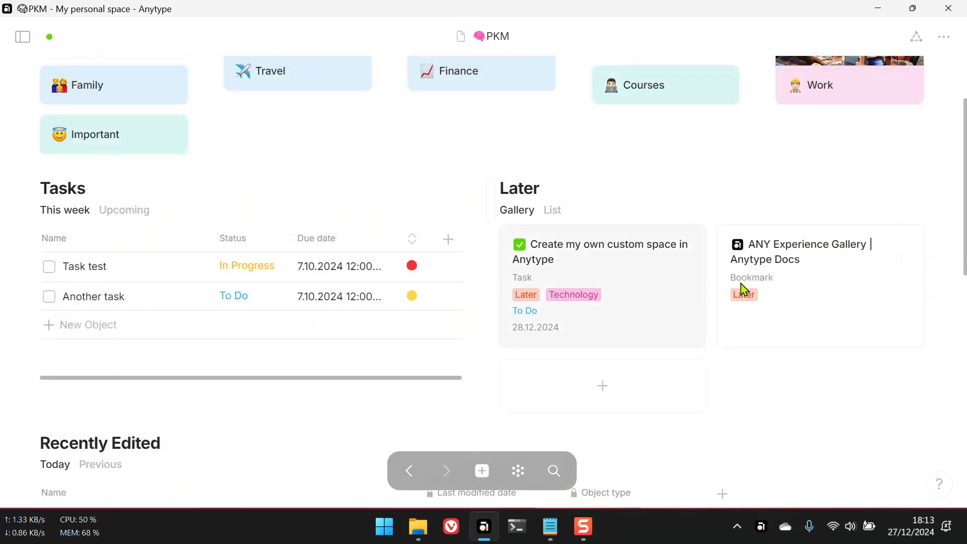
Step: Remove the Later tag from the "Create my own custom space in Anytype" task in the Later gallery and close it
{"action": "left_click", "coordinate": [630, 263]}
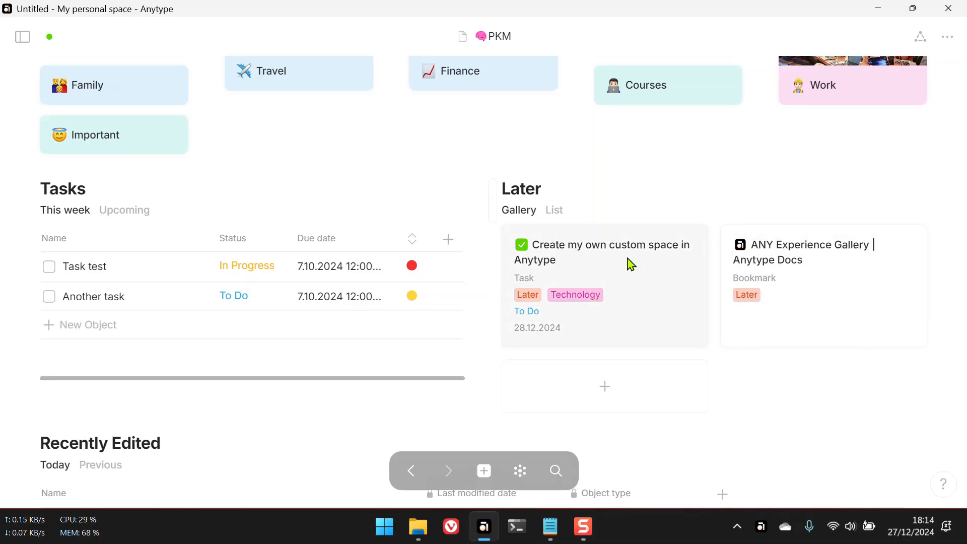
{"action": "left_click", "coordinate": [254, 221]}
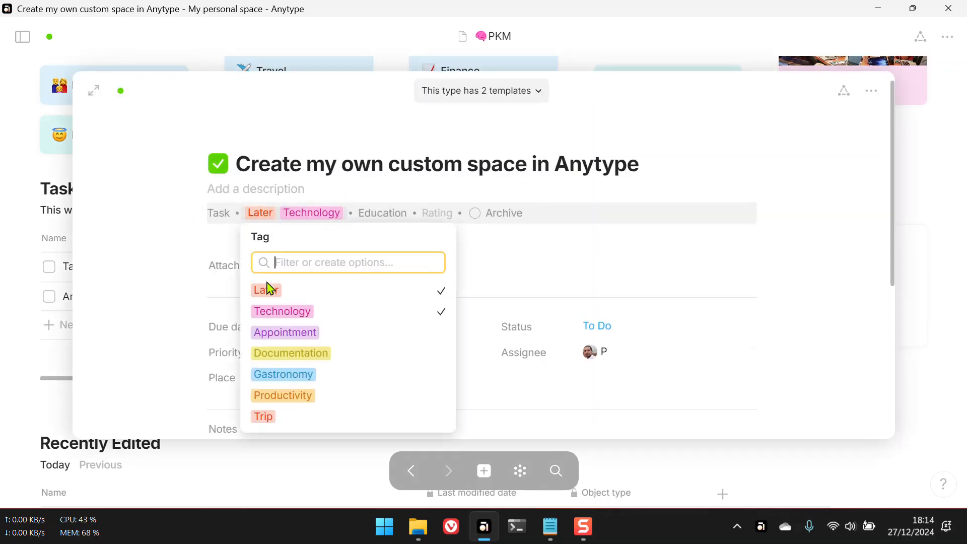
{"action": "left_click", "coordinate": [268, 285]}
{"action": "left_click", "coordinate": [934, 262]}
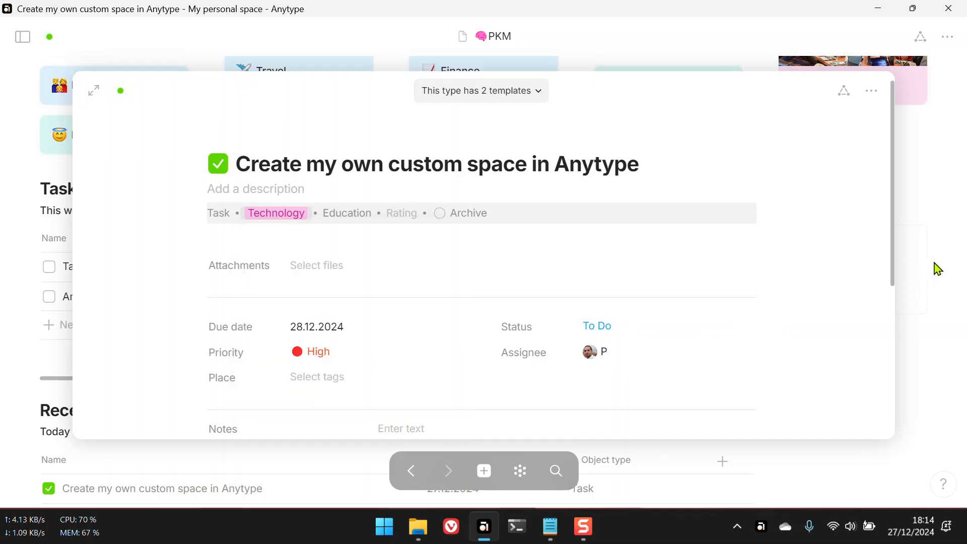
{"action": "left_click", "coordinate": [944, 251]}
Step: Check the Later gallery and the Recently Edited set on the PKM page
{"action": "scroll", "coordinate": [805, 259], "scroll_direction": "down", "scroll_amount": 3}
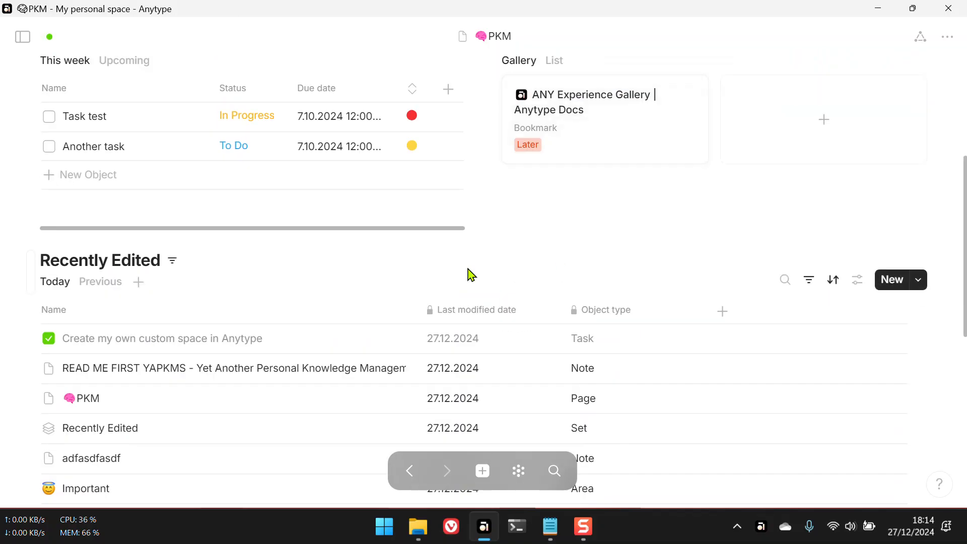
{"action": "scroll", "coordinate": [347, 266], "scroll_direction": "down", "scroll_amount": 1}
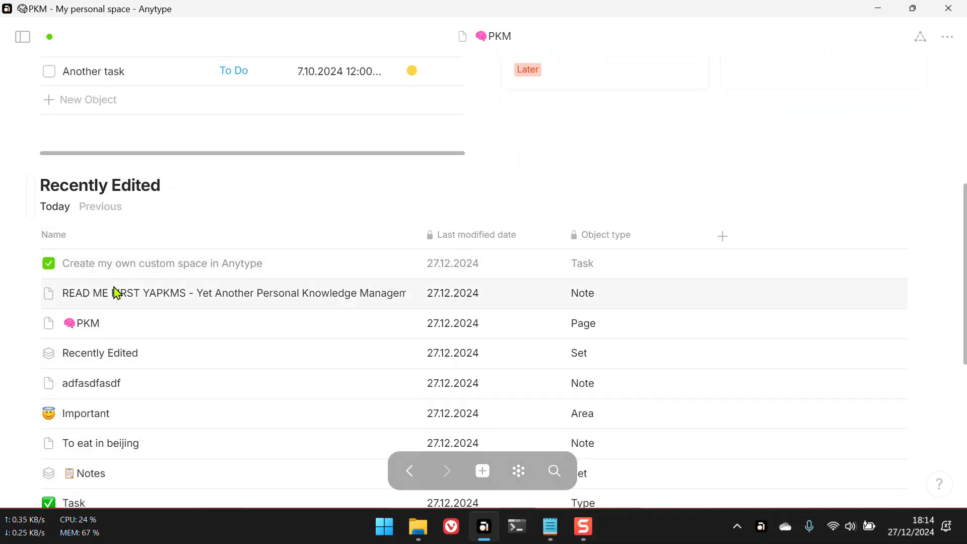
{"action": "scroll", "coordinate": [169, 417], "scroll_direction": "up", "scroll_amount": 1}
{"action": "scroll", "coordinate": [324, 274], "scroll_direction": "up", "scroll_amount": 5}
{"action": "scroll", "coordinate": [363, 259], "scroll_direction": "down", "scroll_amount": 1}
{"action": "scroll", "coordinate": [362, 257], "scroll_direction": "up", "scroll_amount": 1}
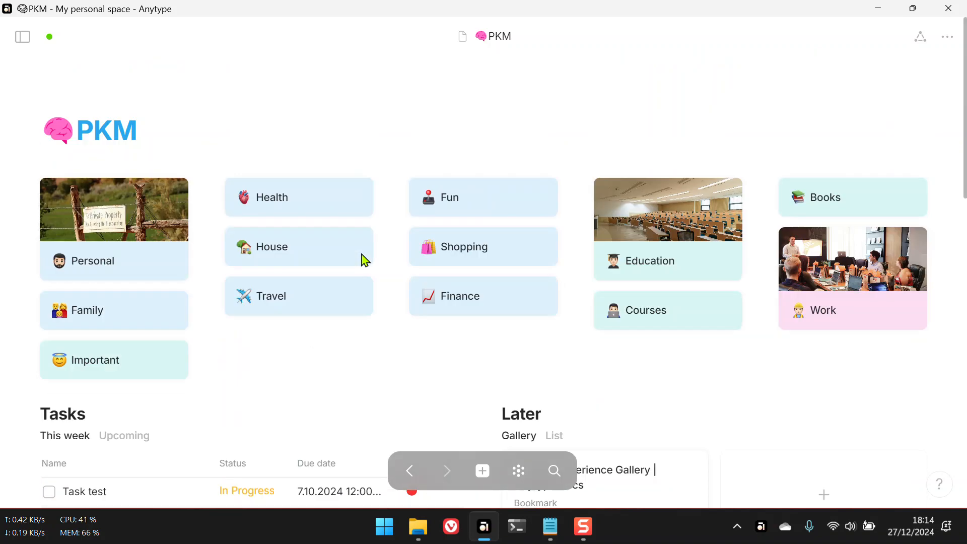
Step: Show the sidebar, open the Archive page and preview the READ ME FIRST YAPKMS note in its Notes set
{"action": "left_click", "coordinate": [23, 37]}
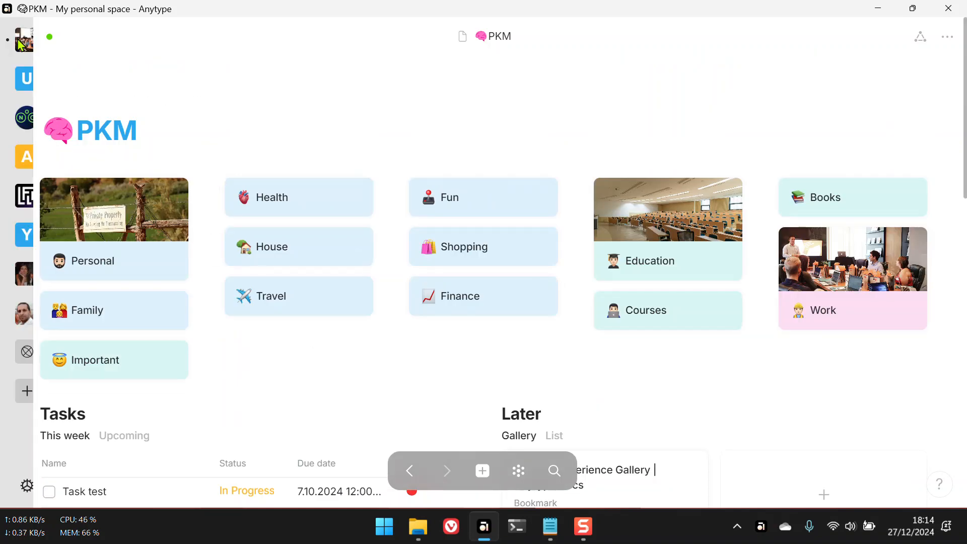
{"action": "left_click", "coordinate": [126, 285]}
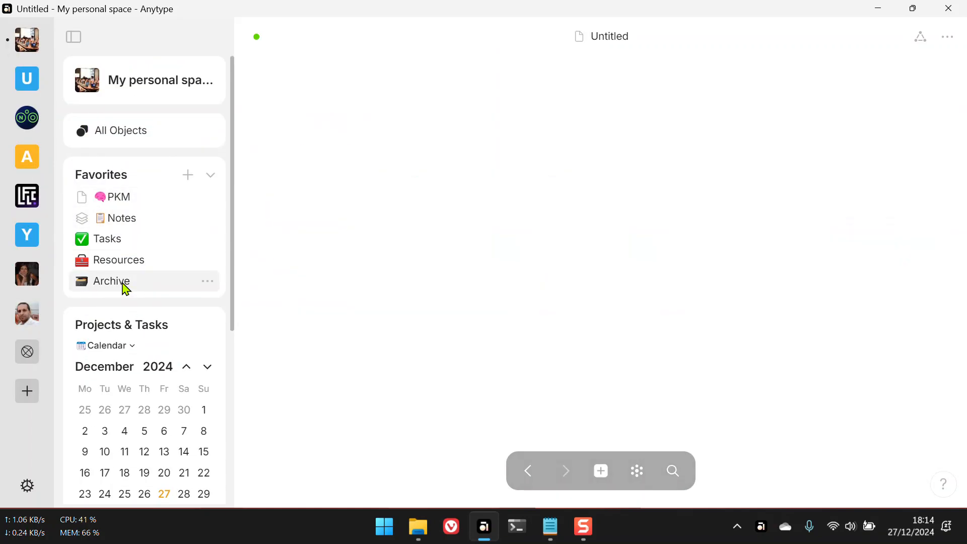
{"action": "scroll", "coordinate": [521, 297], "scroll_direction": "down", "scroll_amount": 5}
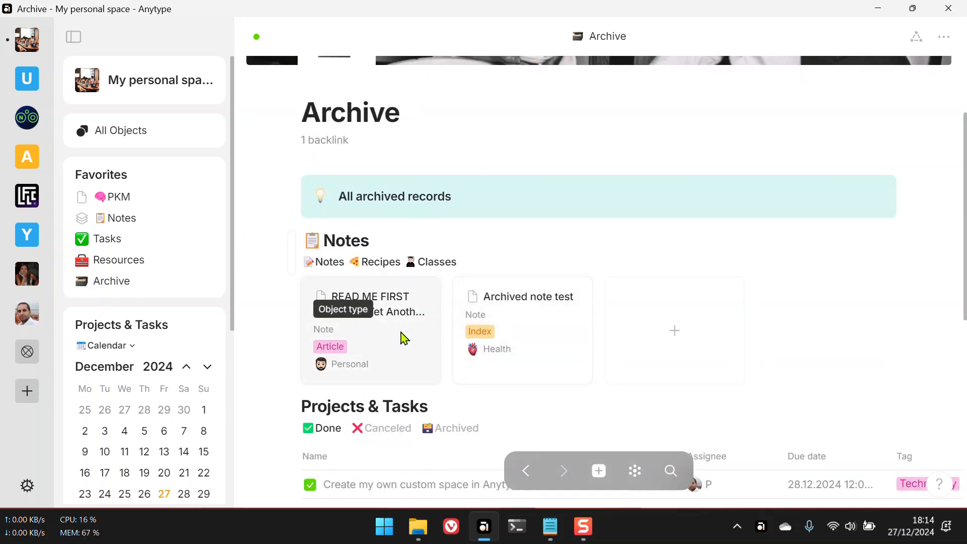
{"action": "left_click", "coordinate": [381, 354]}
{"action": "scroll", "coordinate": [382, 348], "scroll_direction": "down", "scroll_amount": 10}
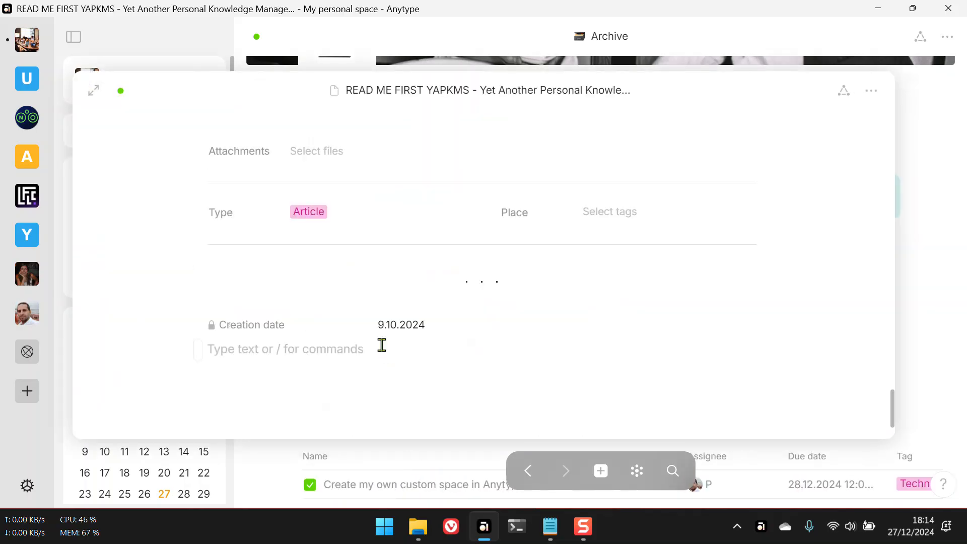
{"action": "left_click", "coordinate": [871, 90]}
{"action": "left_click", "coordinate": [945, 129]}
{"action": "left_click", "coordinate": [945, 129]}
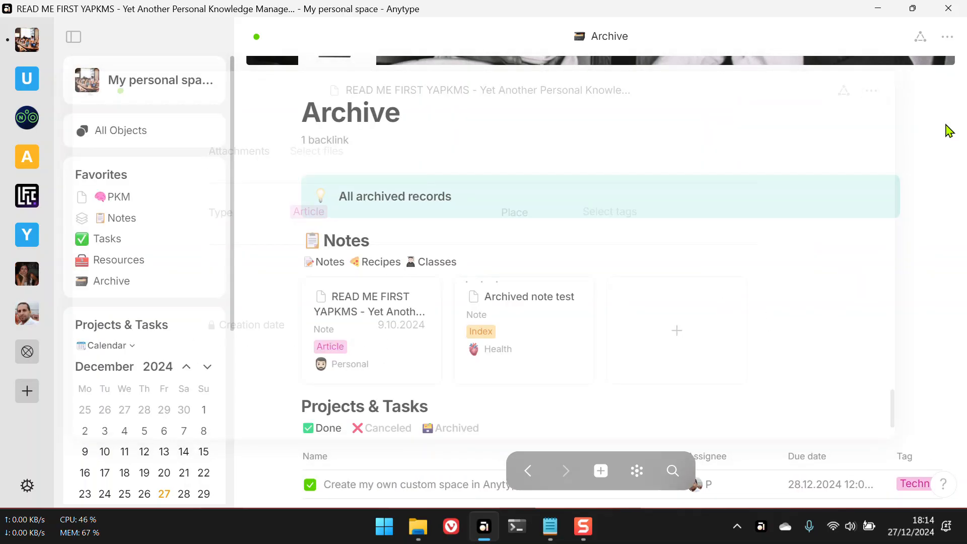
Step: Open the Personal area from the PKM page and change its icon to the old man emoji, filtering emojis by "man"
{"action": "left_click", "coordinate": [120, 196]}
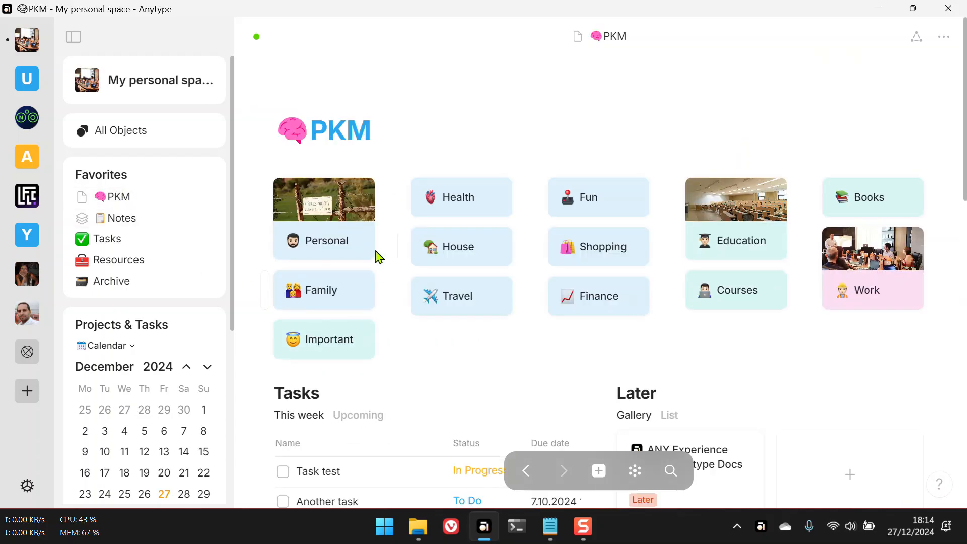
{"action": "left_click", "coordinate": [312, 236]}
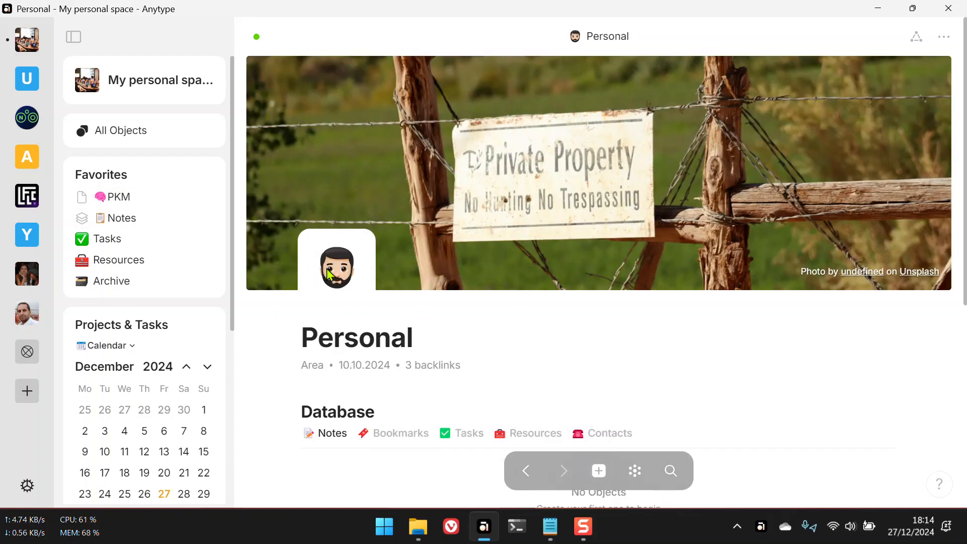
{"action": "left_click", "coordinate": [334, 271]}
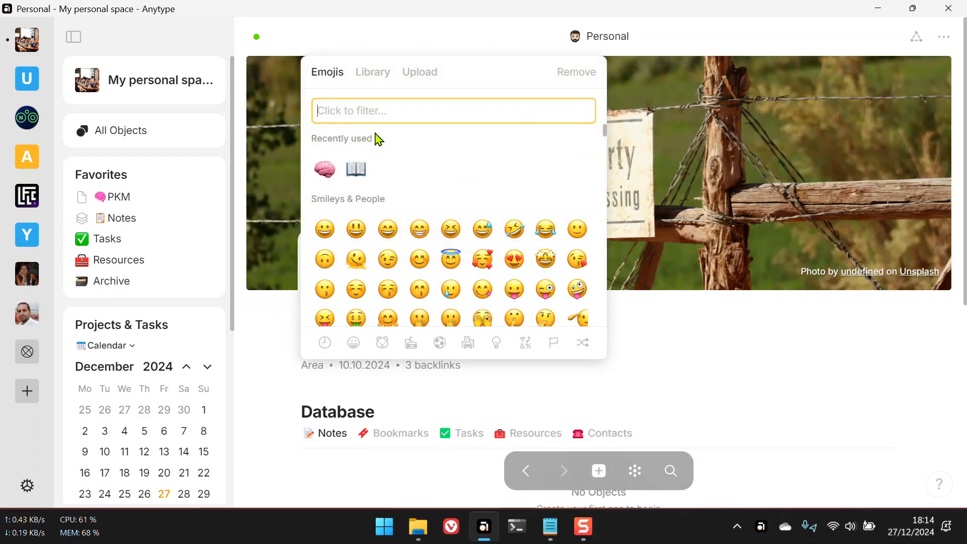
{"action": "type", "text": "man"}
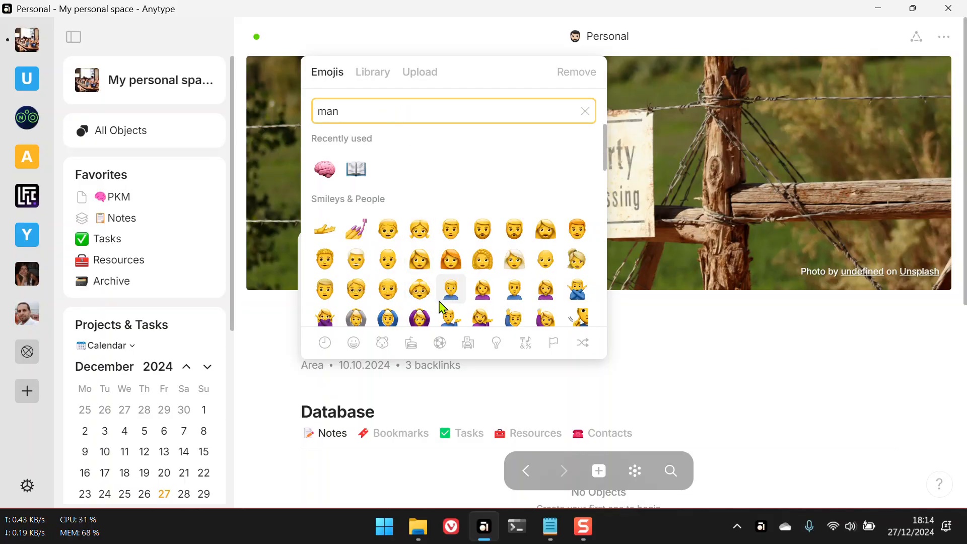
{"action": "left_click", "coordinate": [388, 291]}
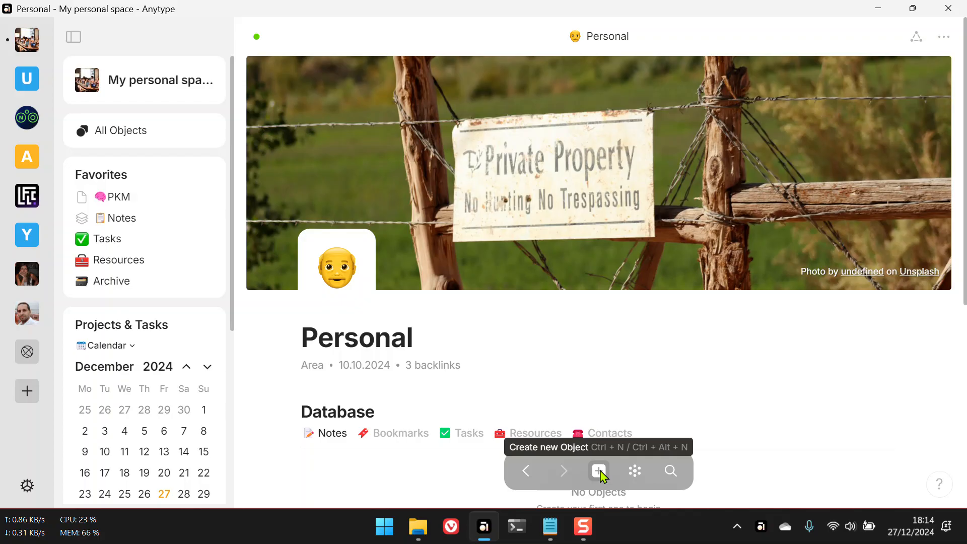
Step: Switch to the Vivaldi browser and open the Anytype Web Clipper on the YouTube home page
{"action": "left_click", "coordinate": [452, 527]}
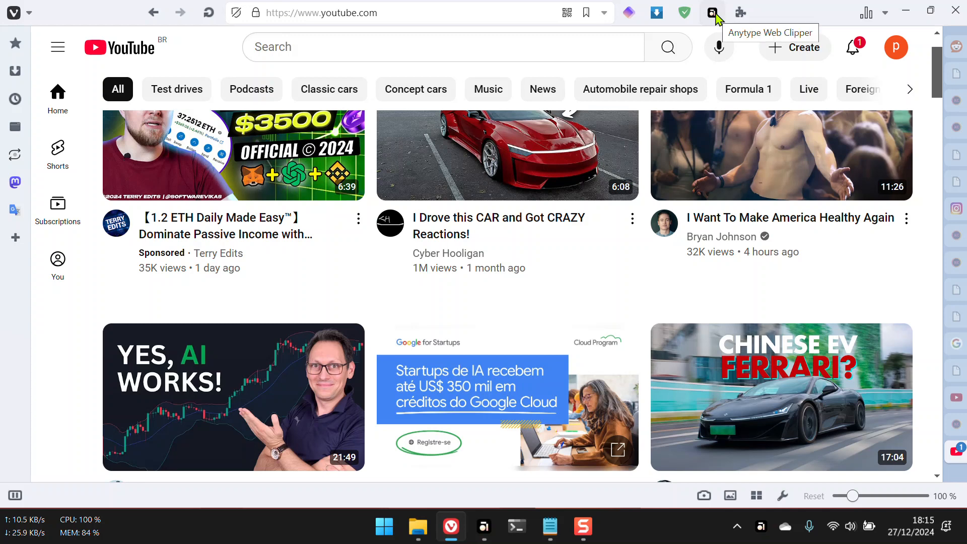
{"action": "left_click", "coordinate": [715, 17]}
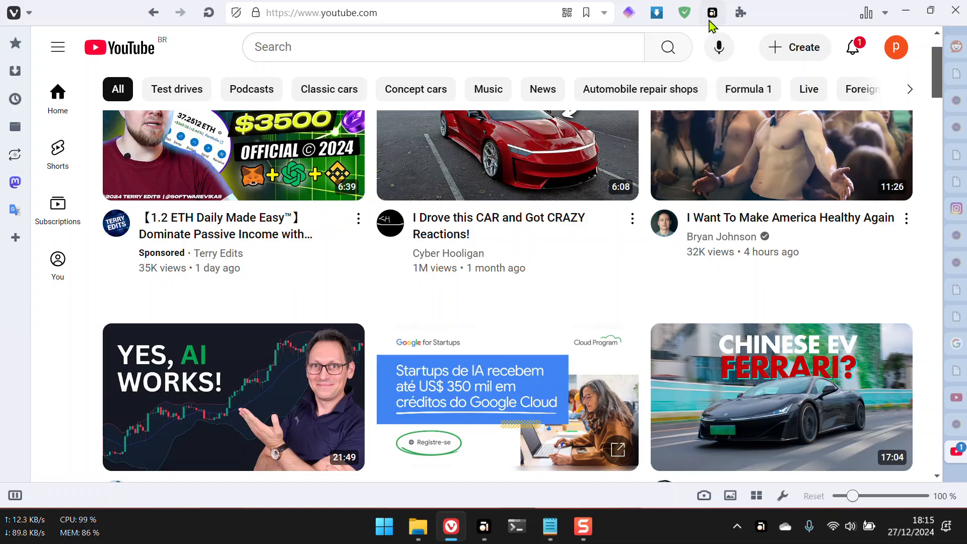
{"action": "left_click", "coordinate": [711, 20]}
{"action": "left_click", "coordinate": [715, 15]}
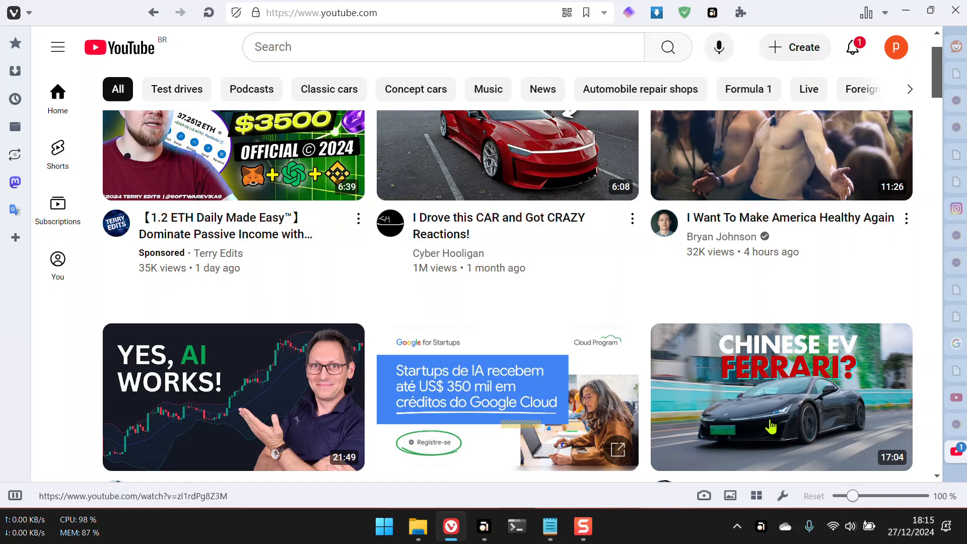
{"action": "mouse_move", "coordinate": [483, 526]}
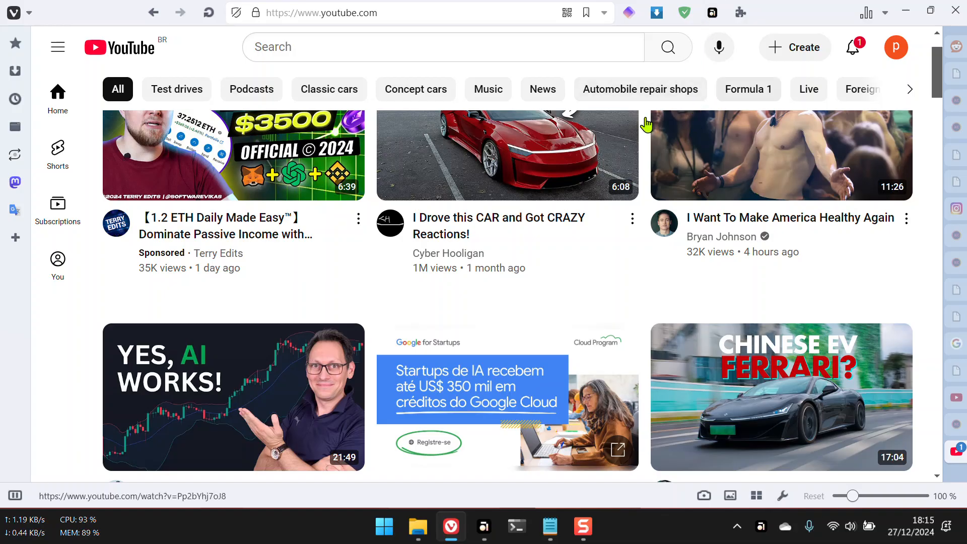
{"action": "key", "text": "ctrl+shift+s"}
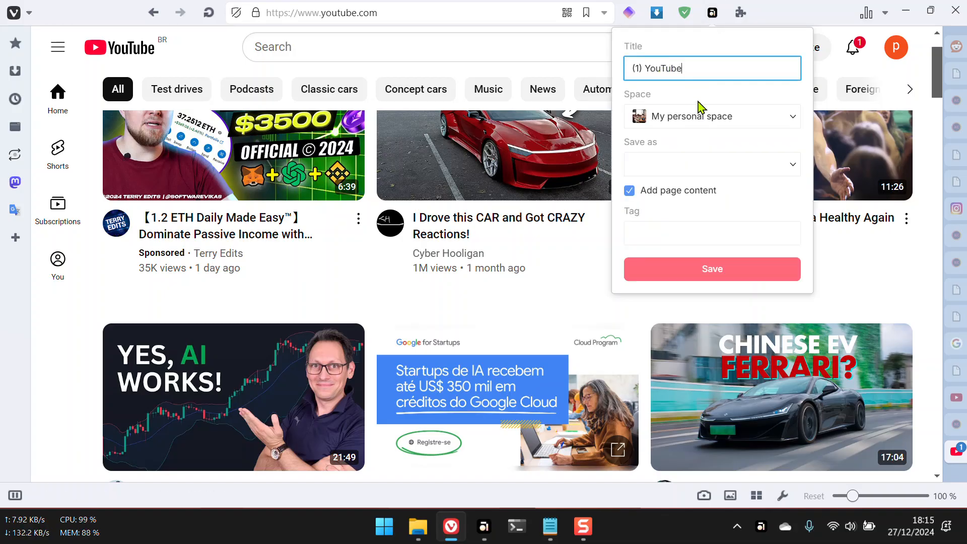
Step: Try to choose a Save as object type for the YouTube page in the web clipper, and dismiss the clipper without saving
{"action": "left_click", "coordinate": [719, 172]}
{"action": "left_click", "coordinate": [787, 168]}
{"action": "left_click", "coordinate": [789, 167]}
{"action": "left_click", "coordinate": [789, 168]}
{"action": "left_click", "coordinate": [789, 168]}
{"action": "left_click", "coordinate": [789, 168]}
{"action": "left_click", "coordinate": [789, 168]}
{"action": "left_click", "coordinate": [788, 167]}
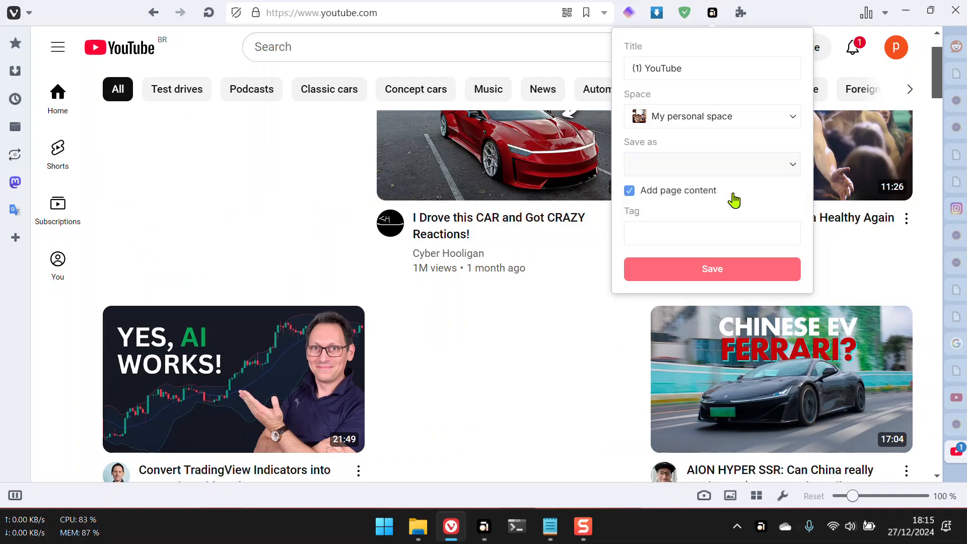
{"action": "left_click", "coordinate": [577, 283]}
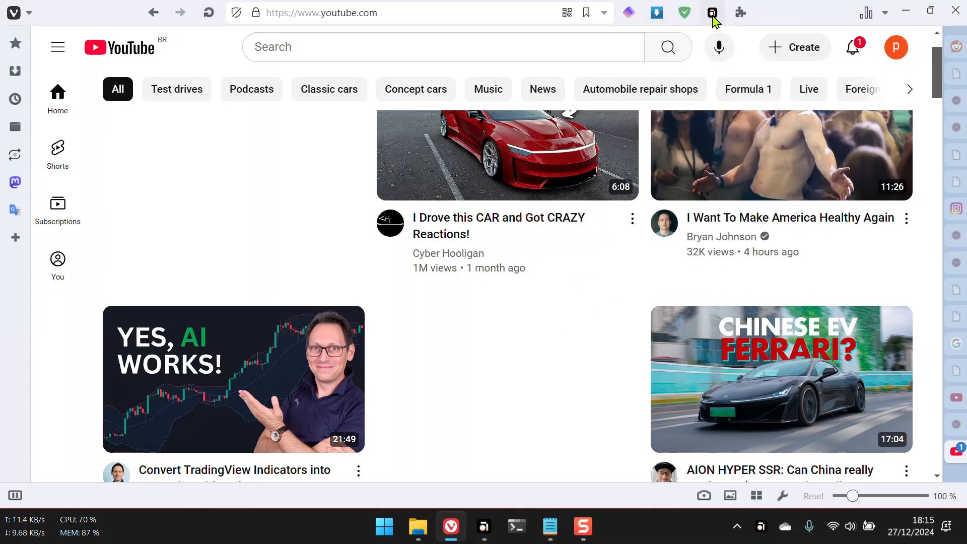
{"action": "scroll", "coordinate": [686, 212], "scroll_direction": "up", "scroll_amount": 2}
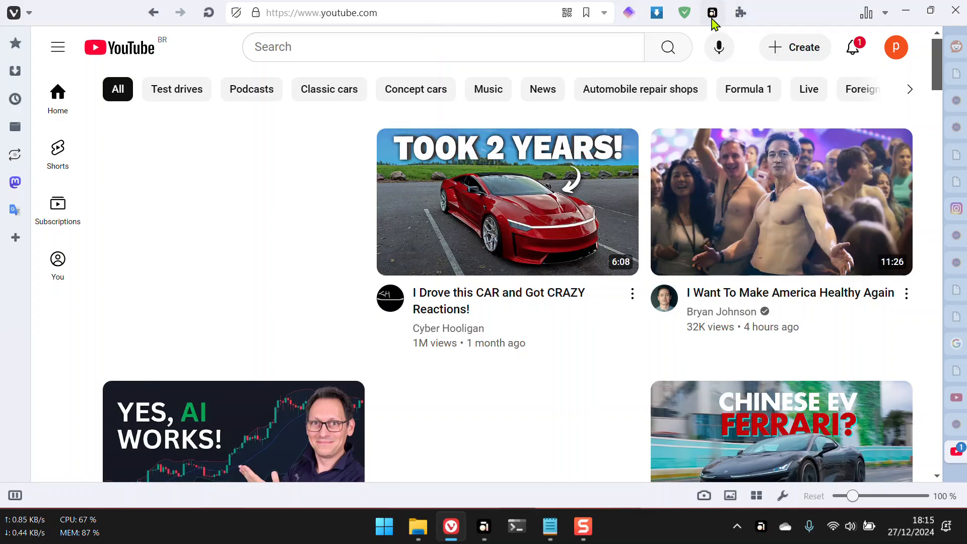
Step: Minimize the browser, switch back to Anytype and view the icon picker of the Personal area, closing it without a change
{"action": "left_click", "coordinate": [906, 12]}
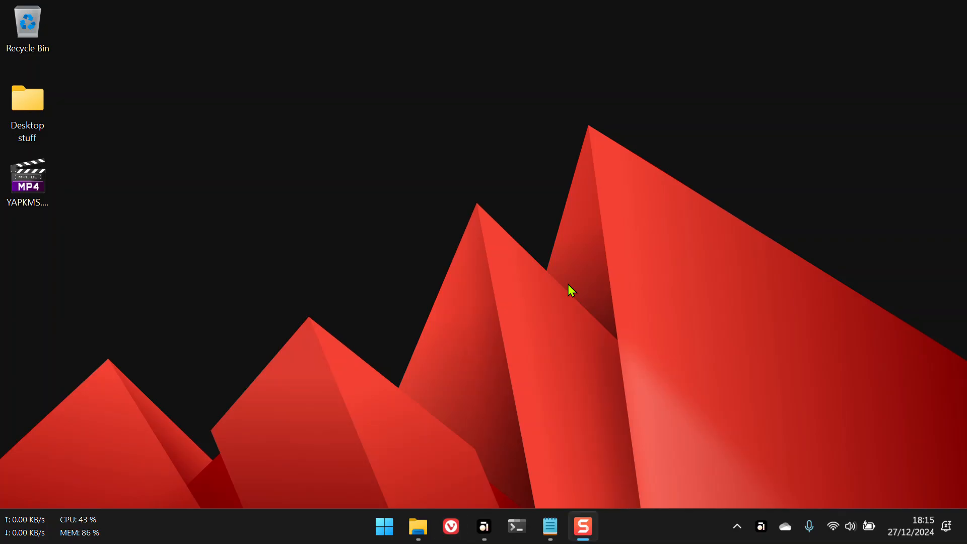
{"action": "left_click", "coordinate": [484, 526]}
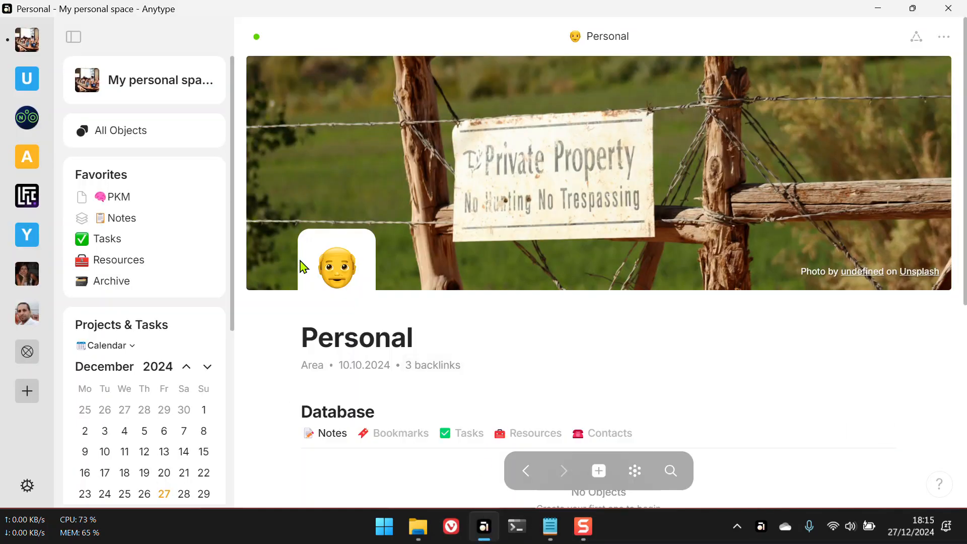
{"action": "left_click", "coordinate": [341, 274]}
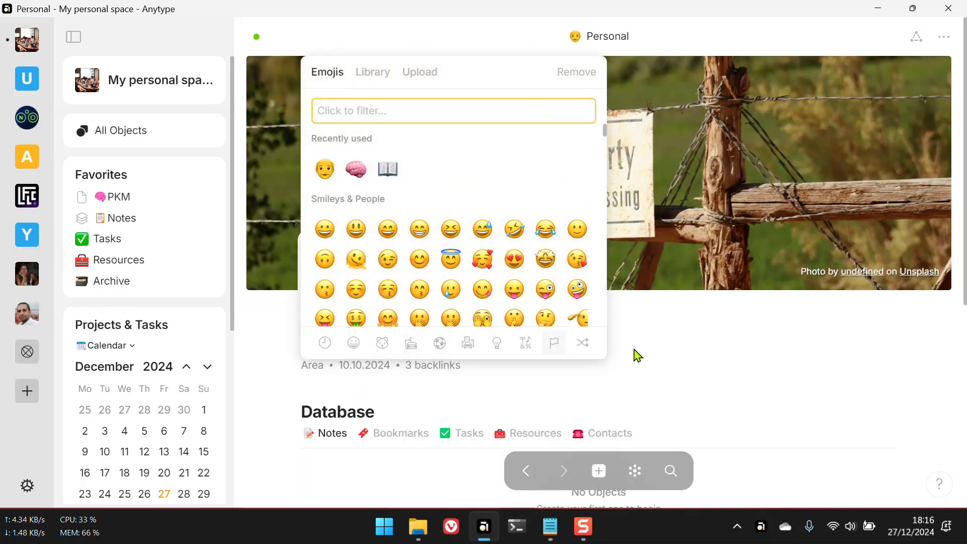
{"action": "left_click", "coordinate": [536, 354]}
{"action": "scroll", "coordinate": [424, 332], "scroll_direction": "down", "scroll_amount": 3}
{"action": "scroll", "coordinate": [424, 332], "scroll_direction": "up", "scroll_amount": 3}
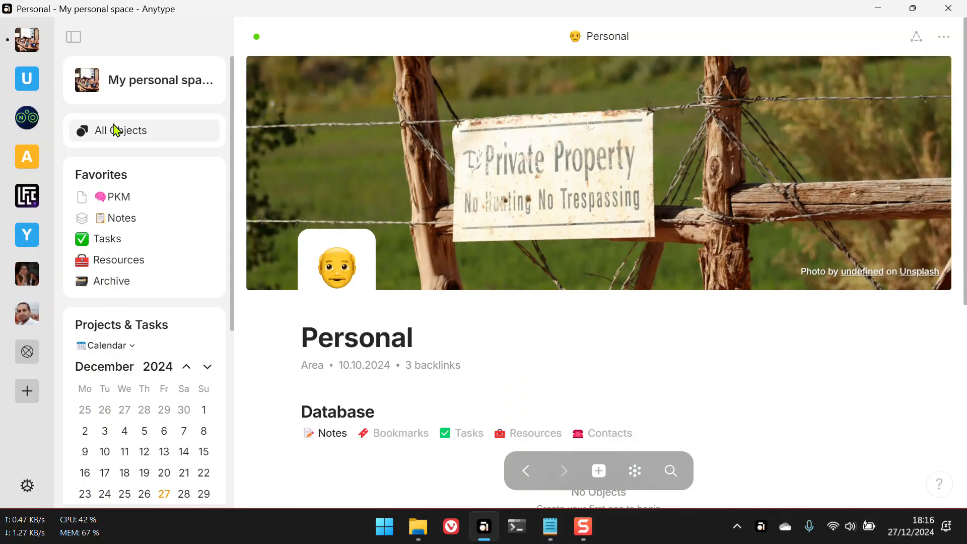
Step: Switch to the Nightly Ops space and read through the recent messages in its chat
{"action": "left_click", "coordinate": [36, 118]}
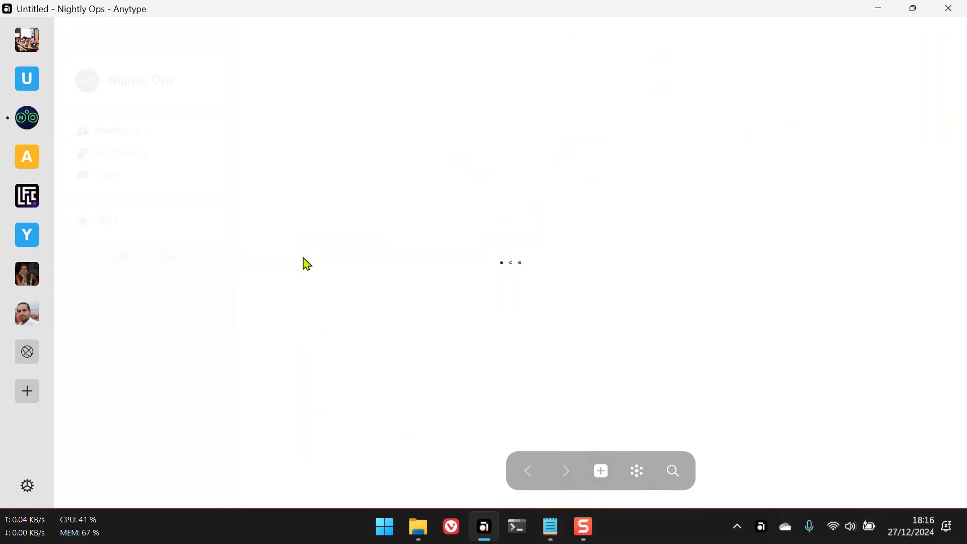
{"action": "left_click", "coordinate": [144, 176]}
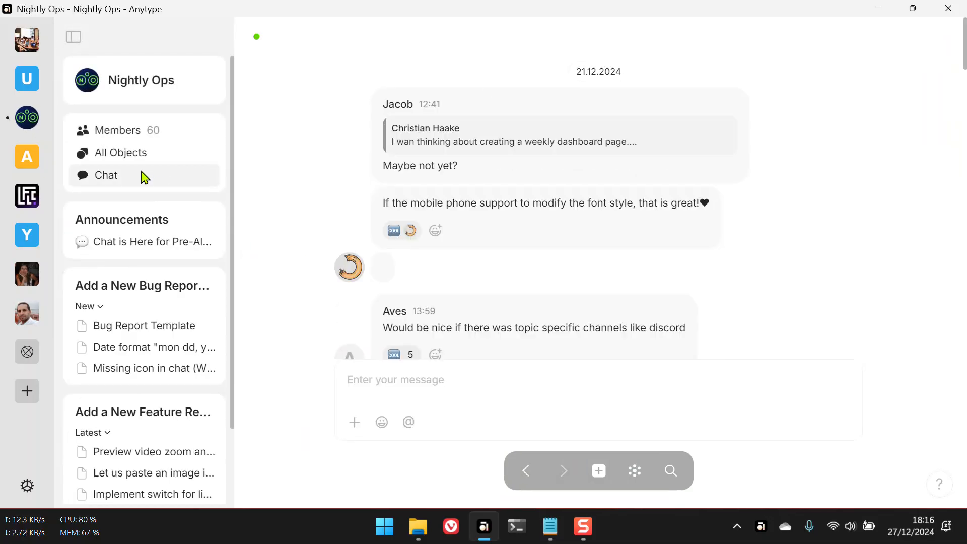
{"action": "scroll", "coordinate": [576, 292], "scroll_direction": "down", "scroll_amount": 5}
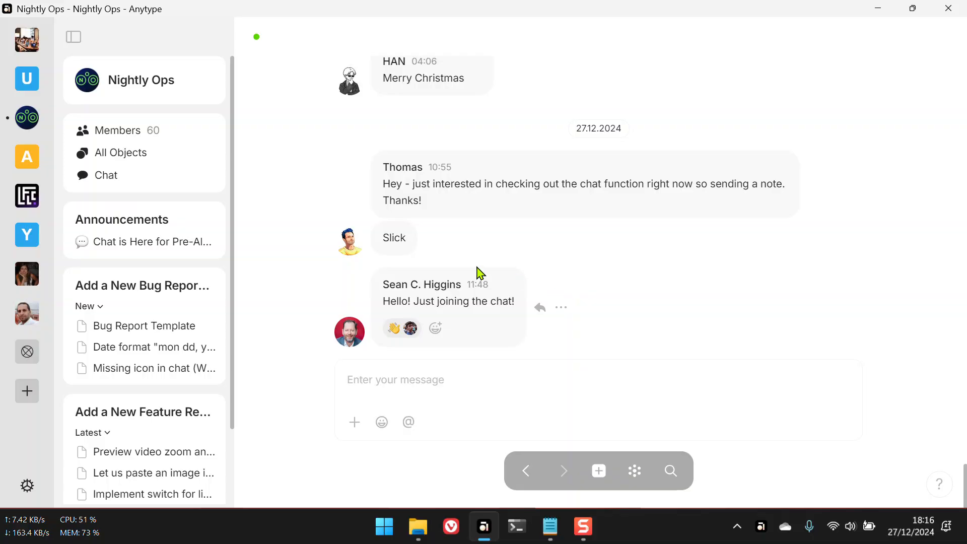
{"action": "scroll", "coordinate": [528, 265], "scroll_direction": "up", "scroll_amount": 10}
{"action": "scroll", "coordinate": [529, 265], "scroll_direction": "down", "scroll_amount": 10}
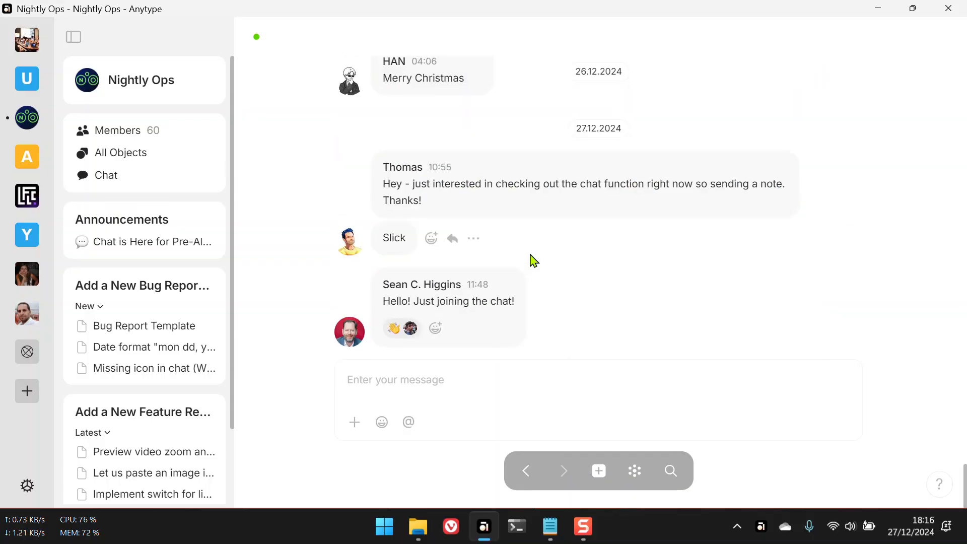
{"action": "scroll", "coordinate": [468, 240], "scroll_direction": "up", "scroll_amount": 6}
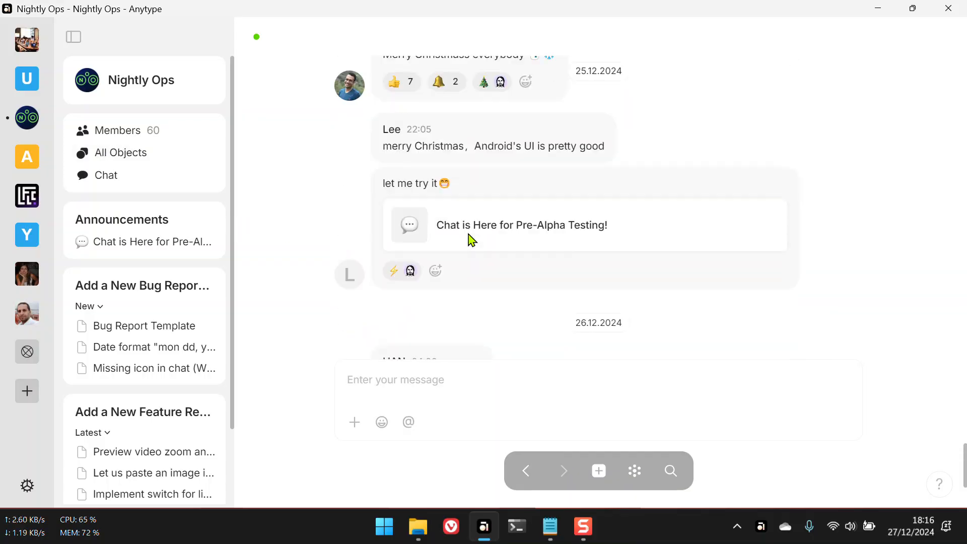
{"action": "scroll", "coordinate": [475, 240], "scroll_direction": "down", "scroll_amount": 10}
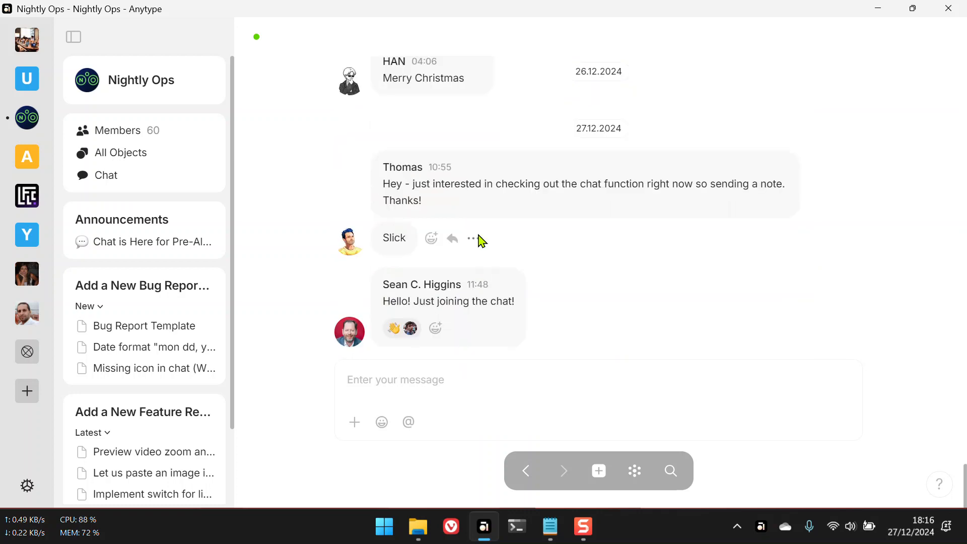
Step: Return to the personal space and look over the PKM page's areas, Tasks, Later and Recently Edited sections
{"action": "left_click", "coordinate": [26, 50]}
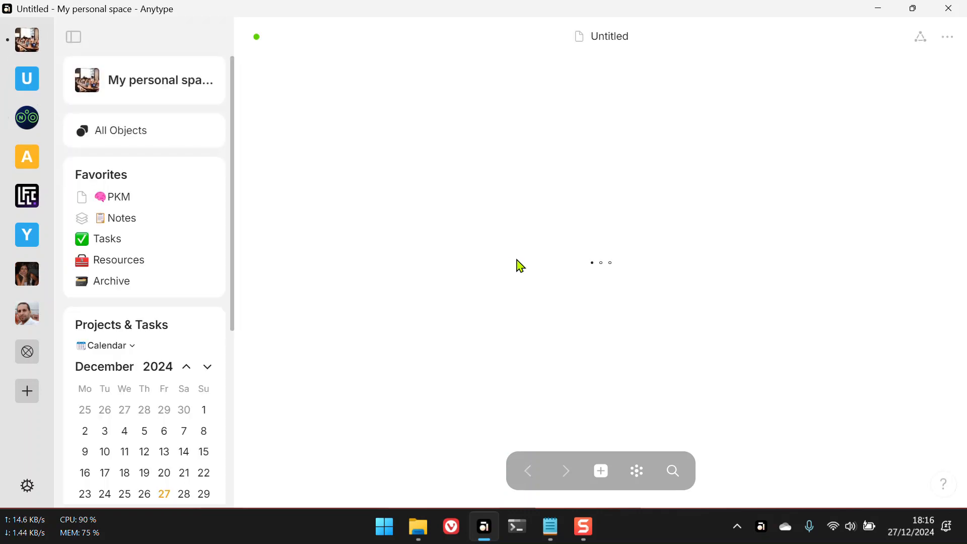
{"action": "scroll", "coordinate": [586, 340], "scroll_direction": "down", "scroll_amount": 8}
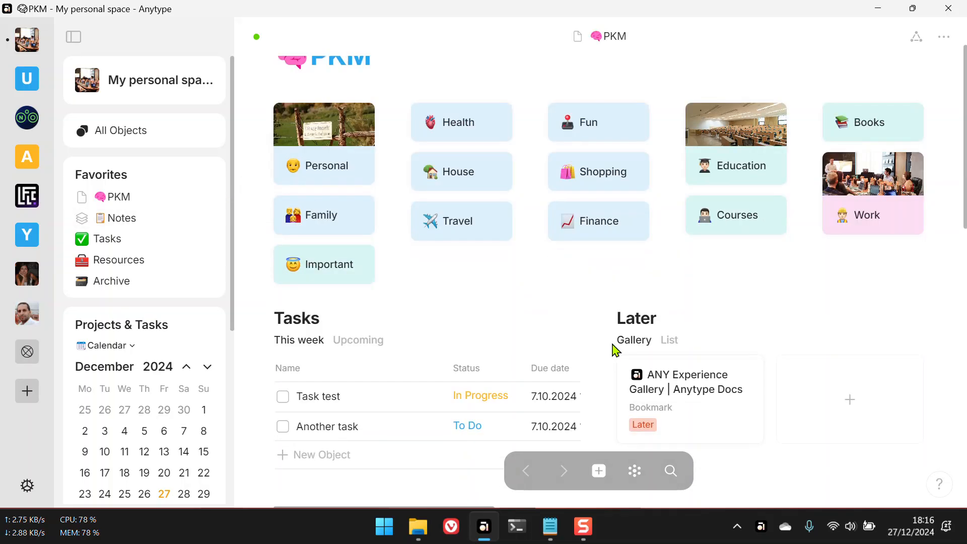
{"action": "scroll", "coordinate": [592, 340], "scroll_direction": "up", "scroll_amount": 10}
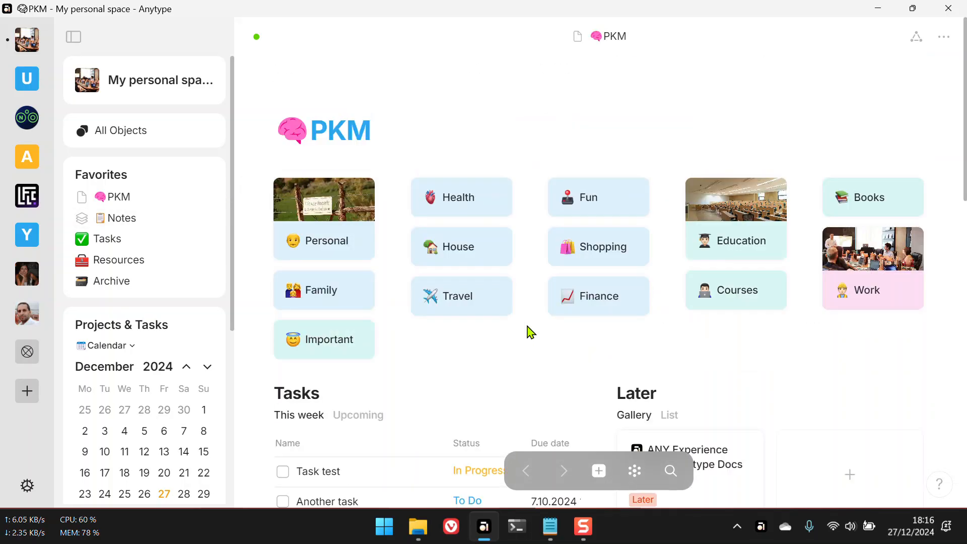
{"action": "scroll", "coordinate": [490, 348], "scroll_direction": "down", "scroll_amount": 5}
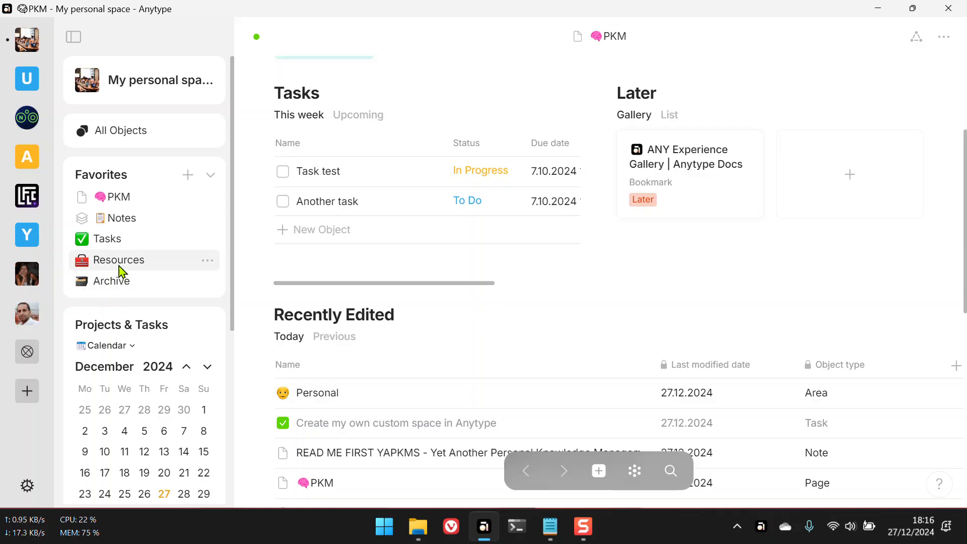
Step: Open the Notes set from the favorites and hide the sidebar
{"action": "left_click", "coordinate": [122, 221]}
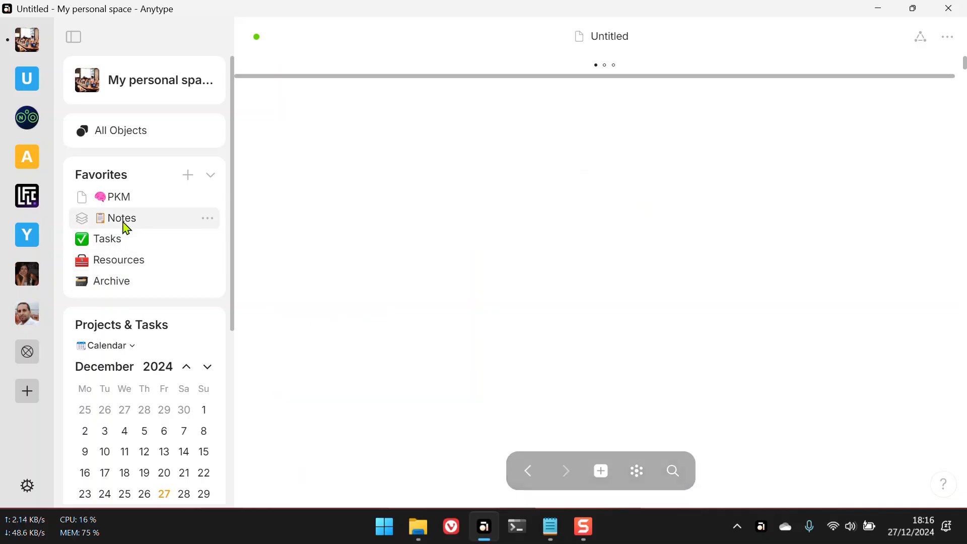
{"action": "scroll", "coordinate": [680, 308], "scroll_direction": "down", "scroll_amount": 3}
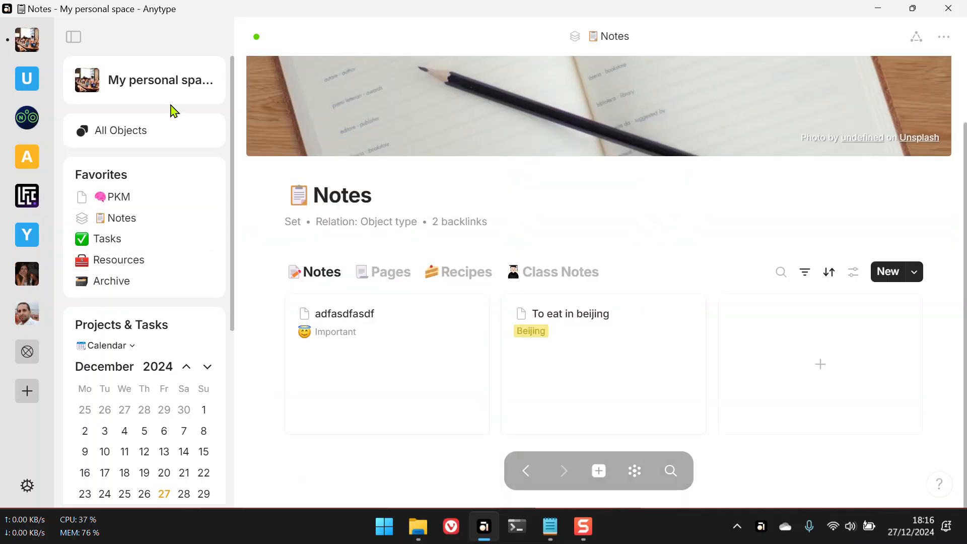
{"action": "left_click", "coordinate": [74, 36]}
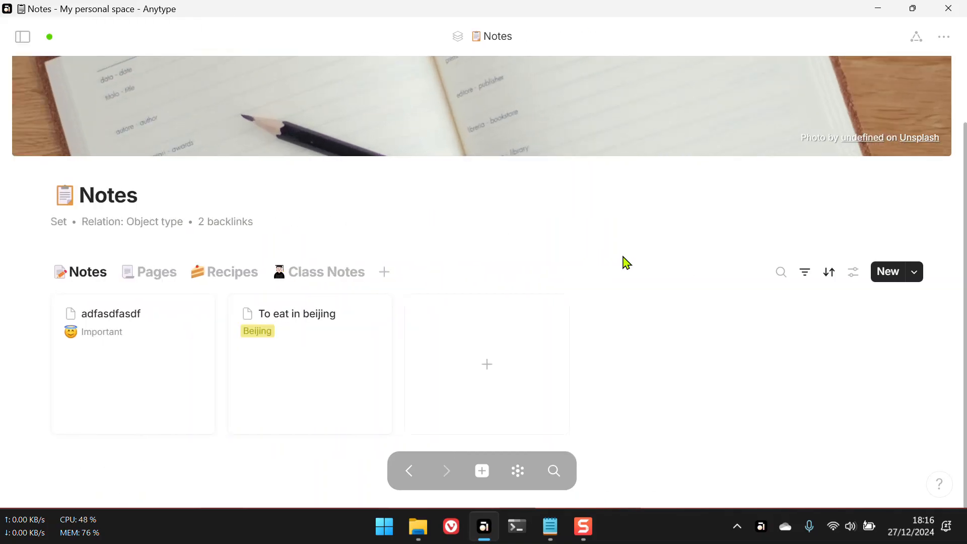
Step: Examine the relations and filters of the Notes view, closing both without changes
{"action": "left_click", "coordinate": [855, 275]}
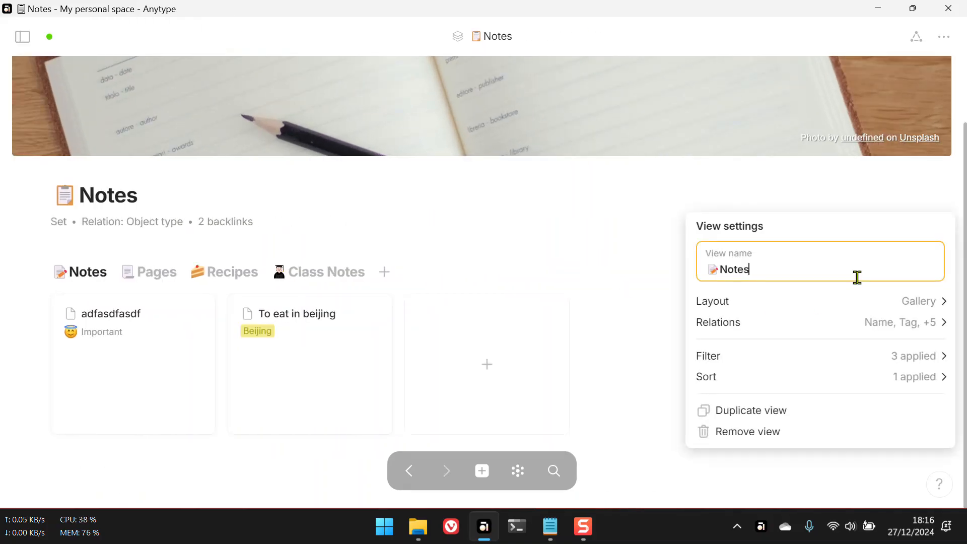
{"action": "left_click", "coordinate": [855, 327]}
{"action": "scroll", "coordinate": [835, 349], "scroll_direction": "down", "scroll_amount": 2}
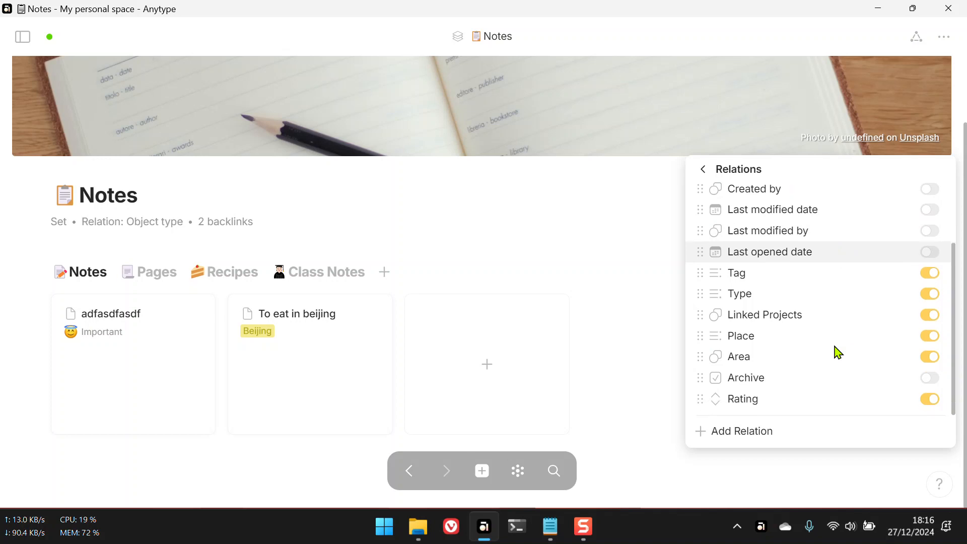
{"action": "scroll", "coordinate": [837, 352], "scroll_direction": "up", "scroll_amount": 2}
{"action": "scroll", "coordinate": [837, 351], "scroll_direction": "down", "scroll_amount": 2}
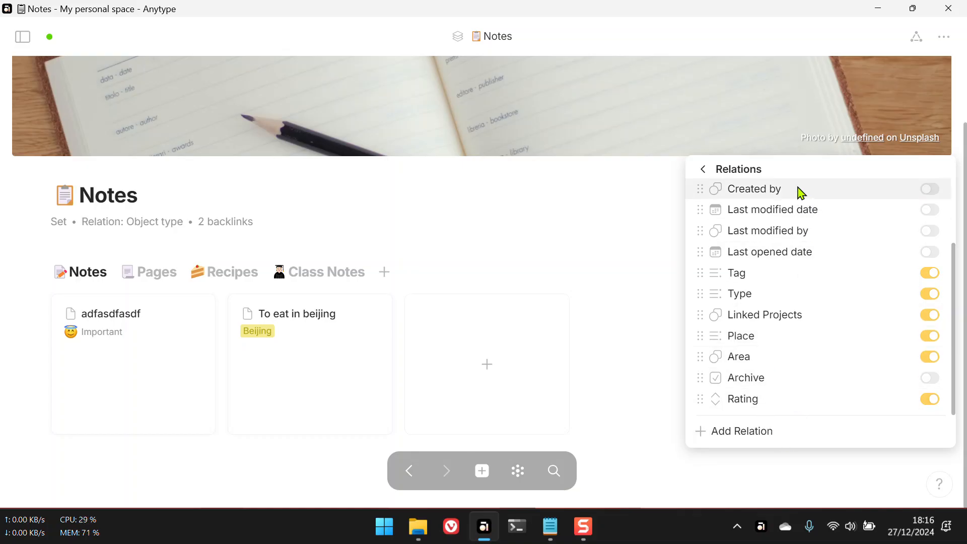
{"action": "left_click", "coordinate": [625, 253]}
{"action": "left_click", "coordinate": [812, 275]}
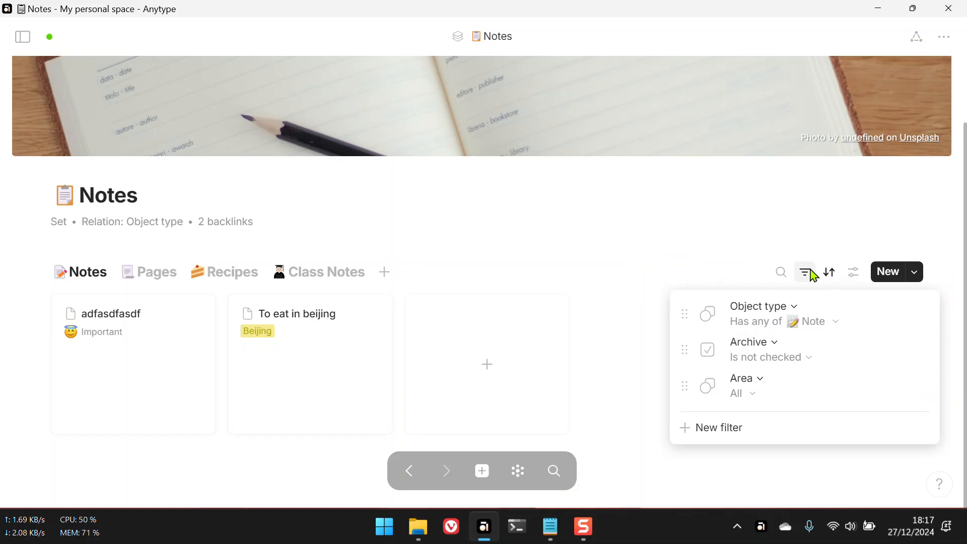
{"action": "left_click", "coordinate": [582, 255]}
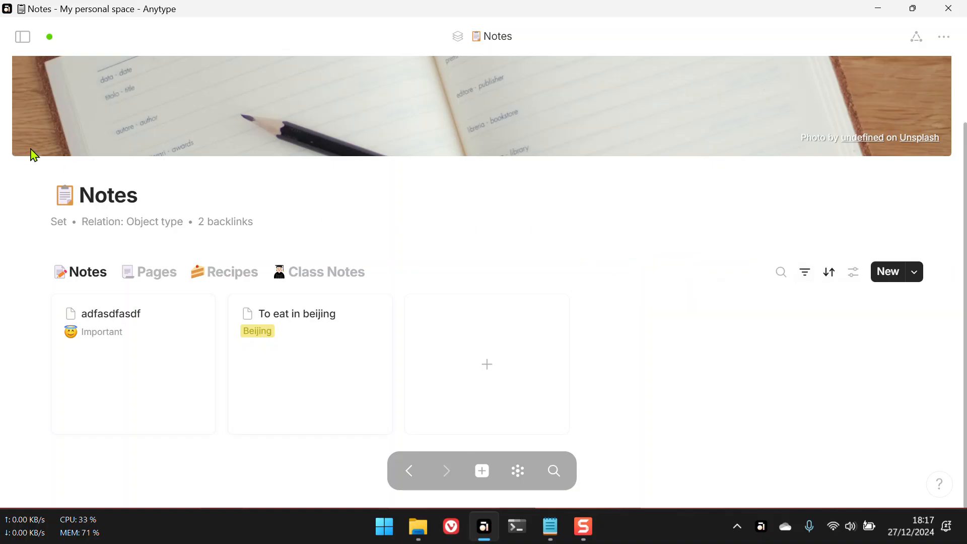
Step: Show the sidebar, open the object types under All Objects and inspect the Bookmark and Class Note types
{"action": "left_click", "coordinate": [21, 37]}
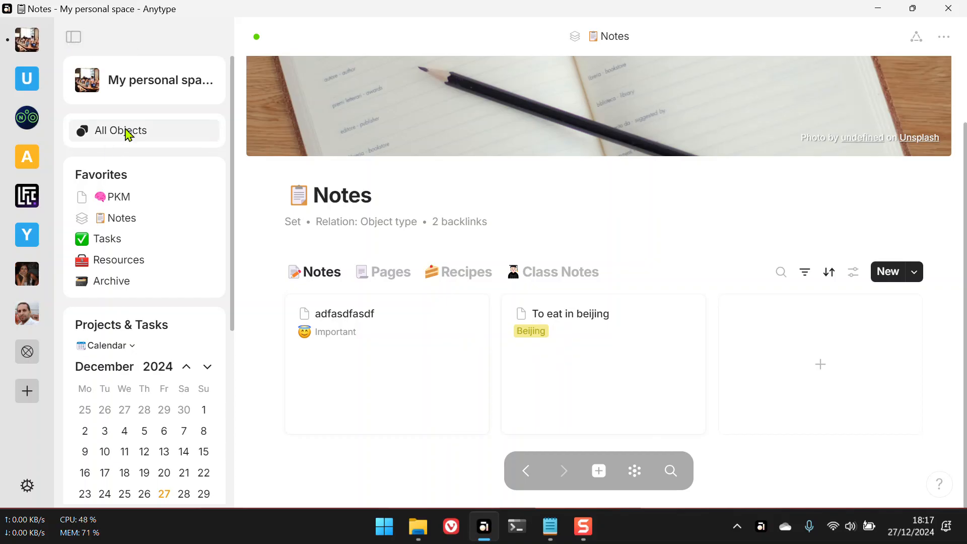
{"action": "left_click", "coordinate": [128, 132]}
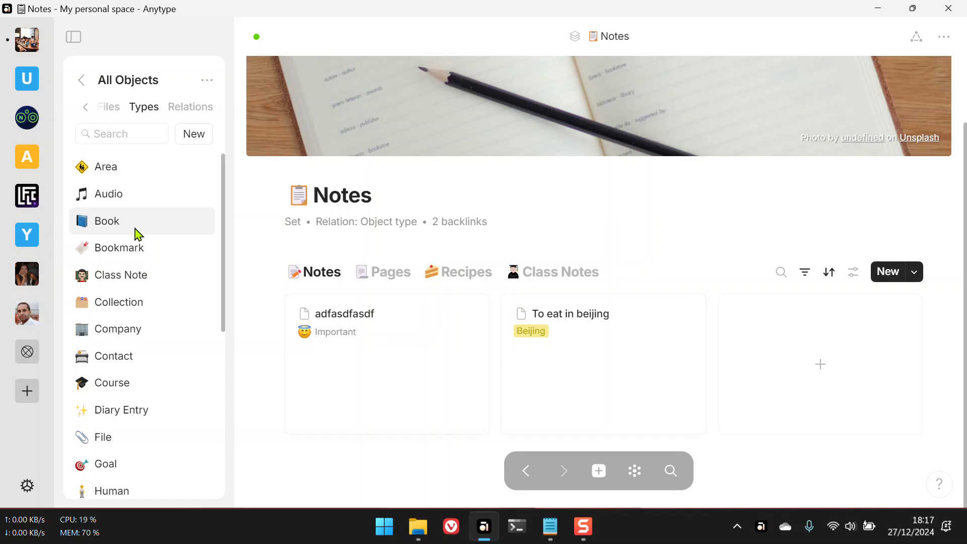
{"action": "left_click", "coordinate": [134, 249]}
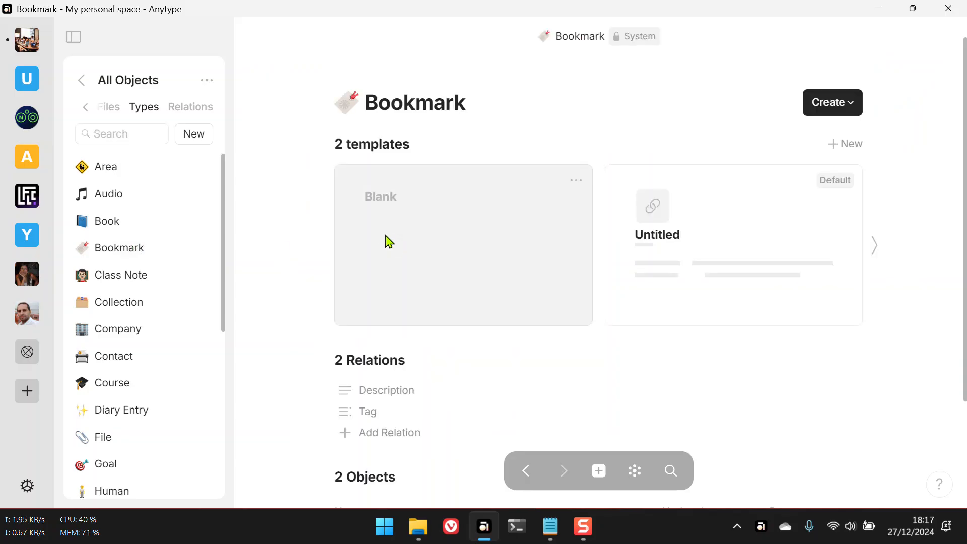
{"action": "scroll", "coordinate": [437, 400], "scroll_direction": "down", "scroll_amount": 3}
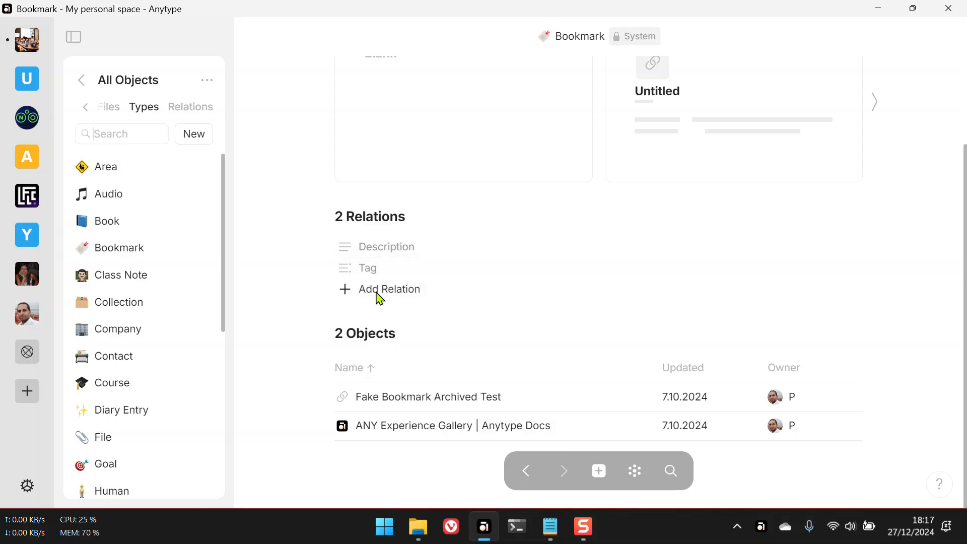
{"action": "left_click", "coordinate": [131, 276]}
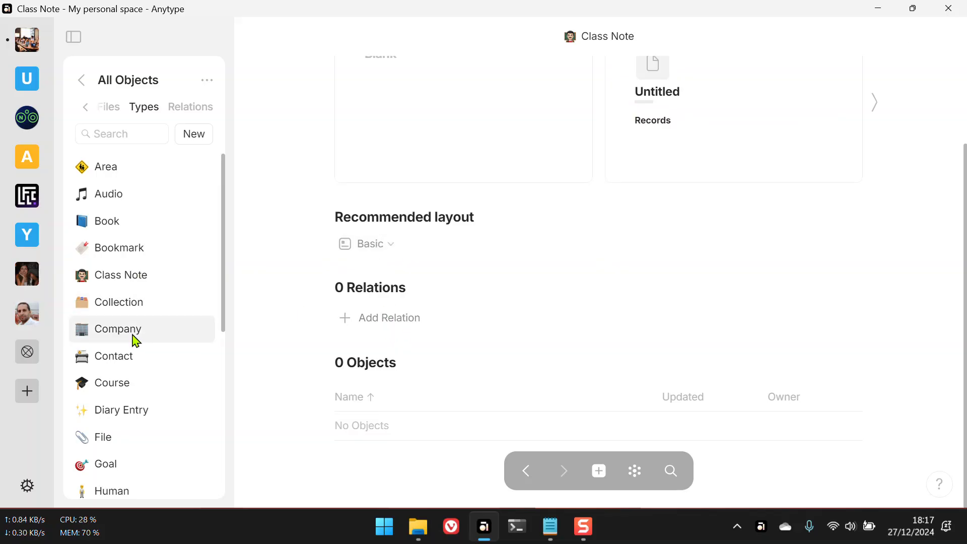
Step: Open the Recipe object type and examine its templates, layout and relations
{"action": "scroll", "coordinate": [133, 340], "scroll_direction": "down", "scroll_amount": 6}
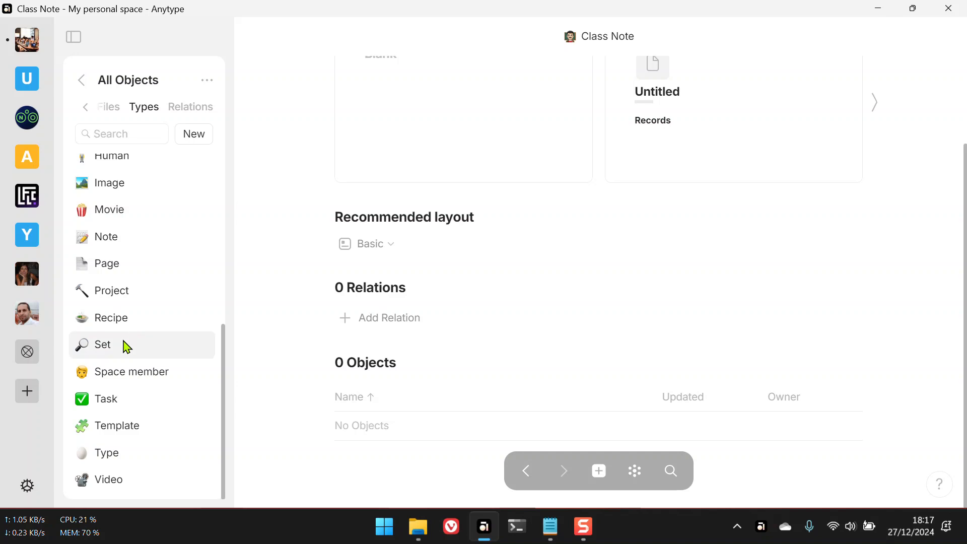
{"action": "left_click", "coordinate": [129, 321]}
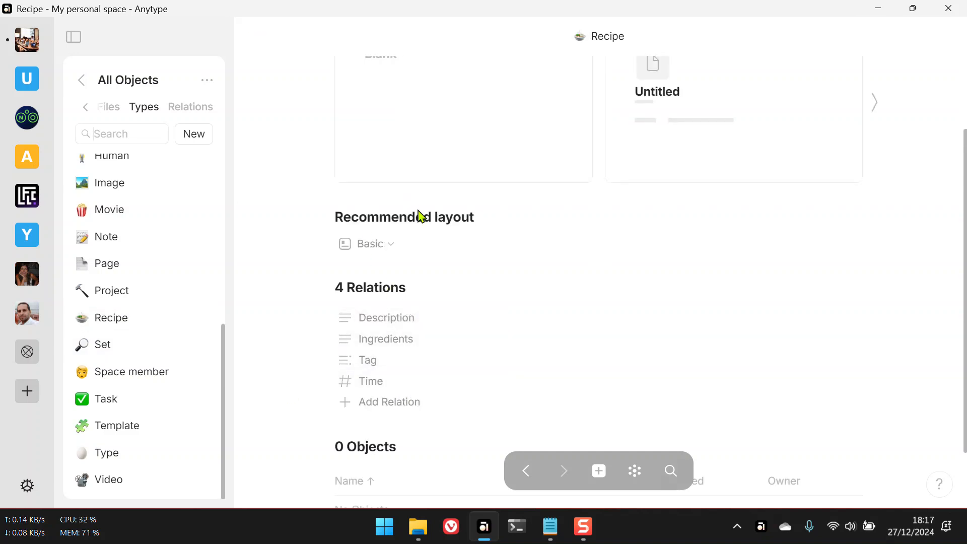
{"action": "scroll", "coordinate": [649, 212], "scroll_direction": "up", "scroll_amount": 3}
{"action": "scroll", "coordinate": [471, 379], "scroll_direction": "down", "scroll_amount": 3}
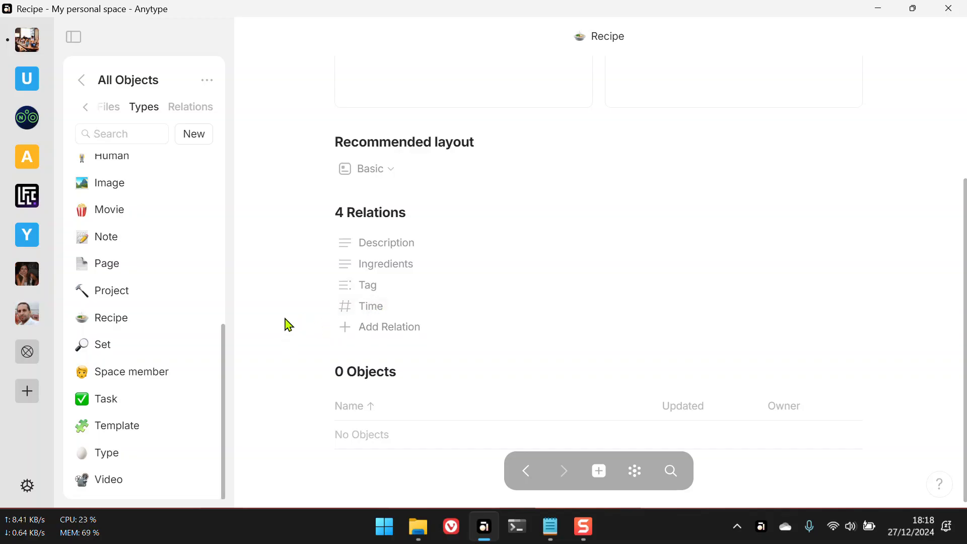
{"action": "scroll", "coordinate": [284, 330], "scroll_direction": "up", "scroll_amount": 5}
{"action": "scroll", "coordinate": [125, 302], "scroll_direction": "up", "scroll_amount": 6}
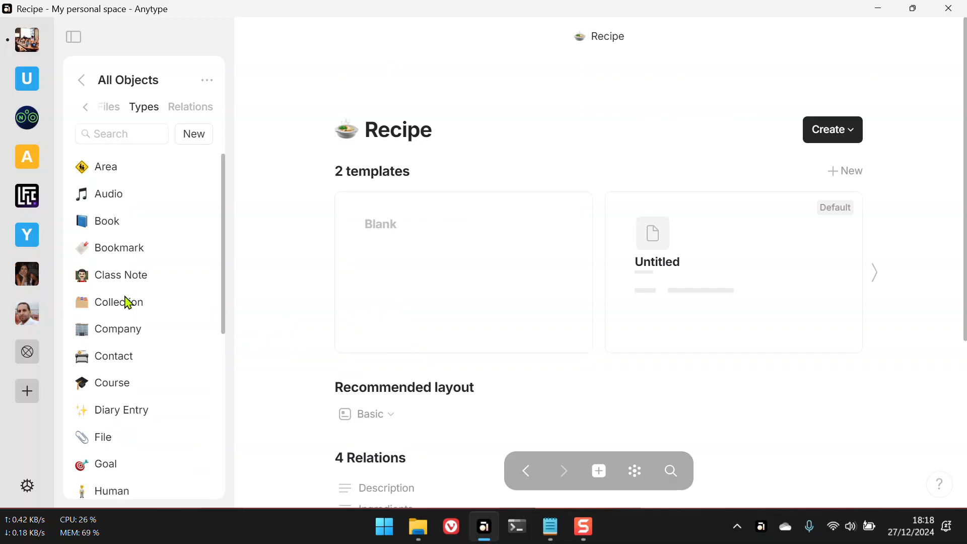
Step: Browse the full list of relations in All Objects and return to the space's main sidebar
{"action": "left_click", "coordinate": [180, 112]}
{"action": "scroll", "coordinate": [143, 349], "scroll_direction": "down", "scroll_amount": 15}
{"action": "scroll", "coordinate": [145, 349], "scroll_direction": "up", "scroll_amount": 10}
{"action": "scroll", "coordinate": [145, 348], "scroll_direction": "up", "scroll_amount": 10}
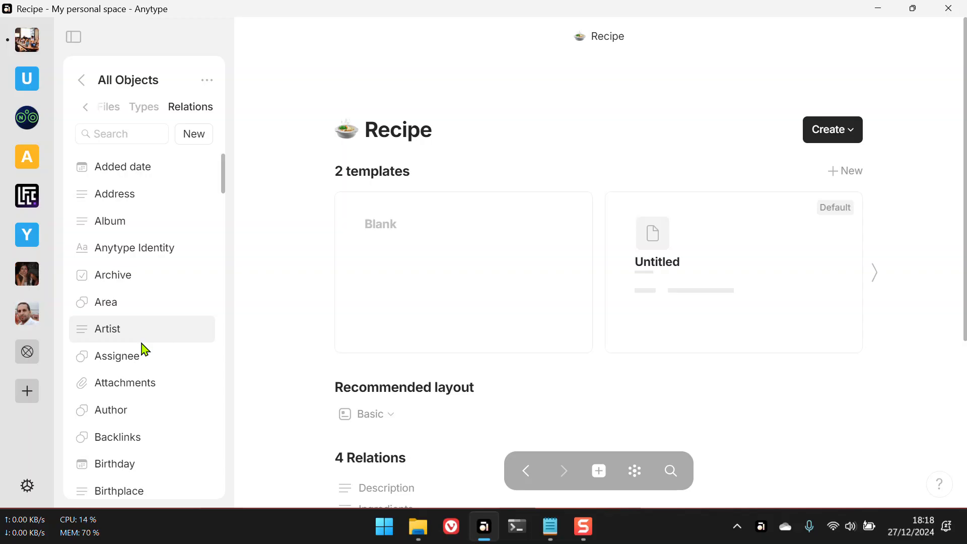
{"action": "left_click", "coordinate": [81, 81]}
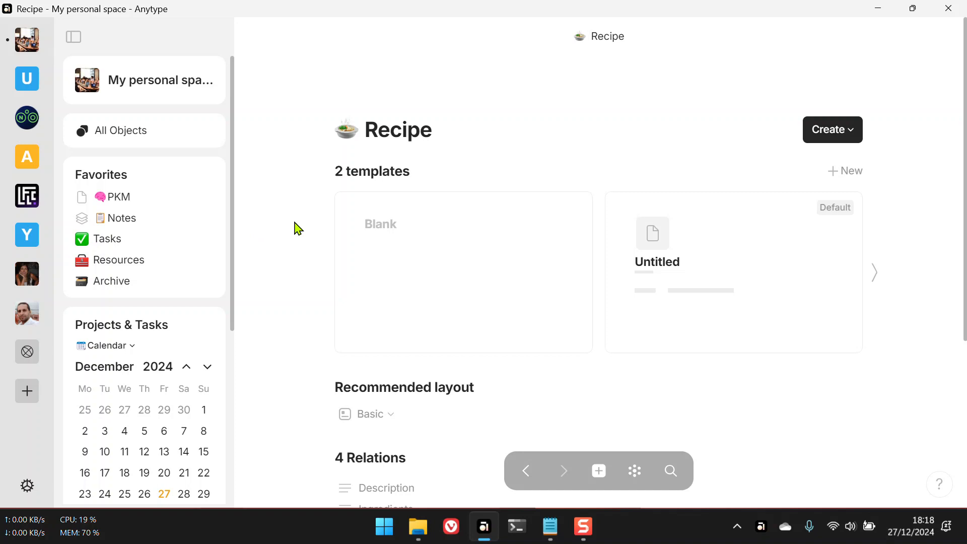
Step: In the application preferences, try opening objects in fullscreen, switch it back off, and enable automatic showing and hiding of the sidebar
{"action": "left_click", "coordinate": [28, 487]}
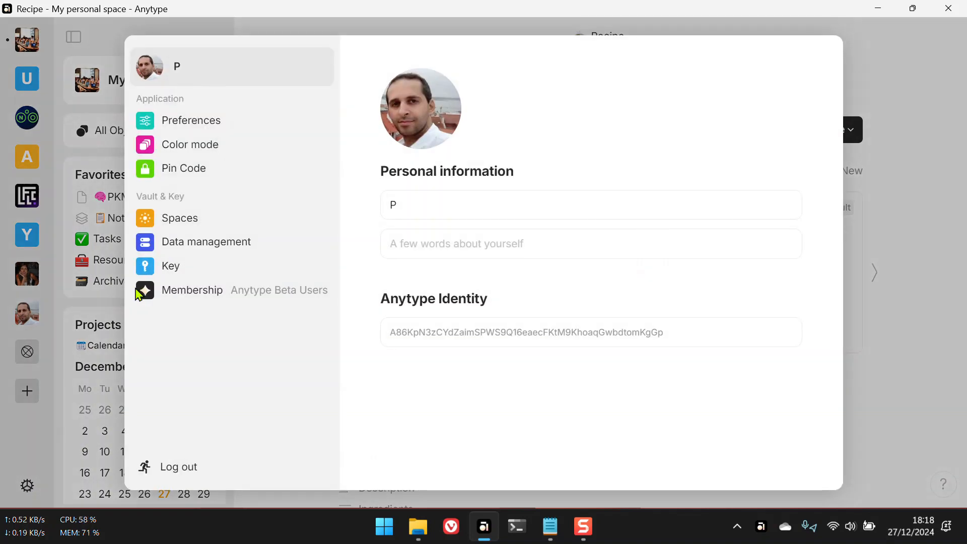
{"action": "left_click", "coordinate": [205, 127]}
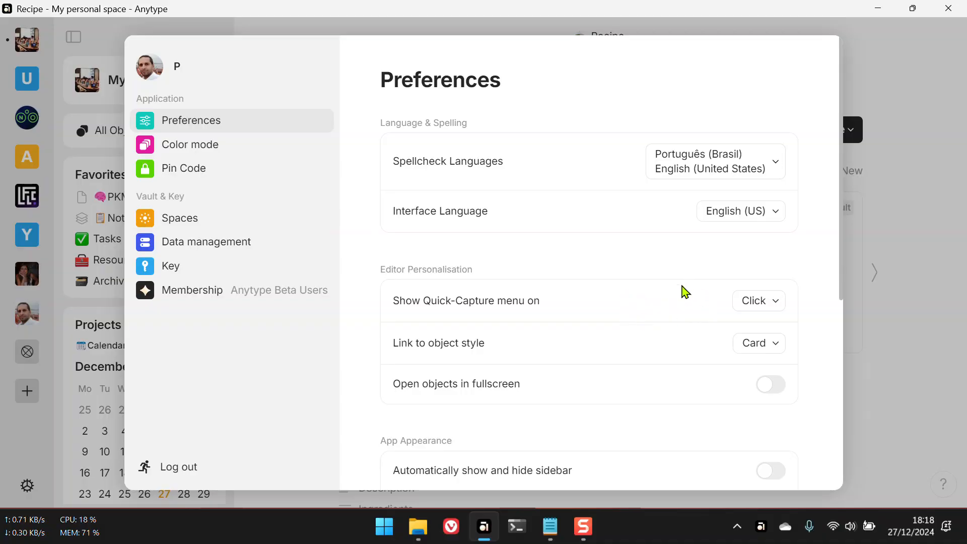
{"action": "scroll", "coordinate": [681, 291], "scroll_direction": "down", "scroll_amount": 2}
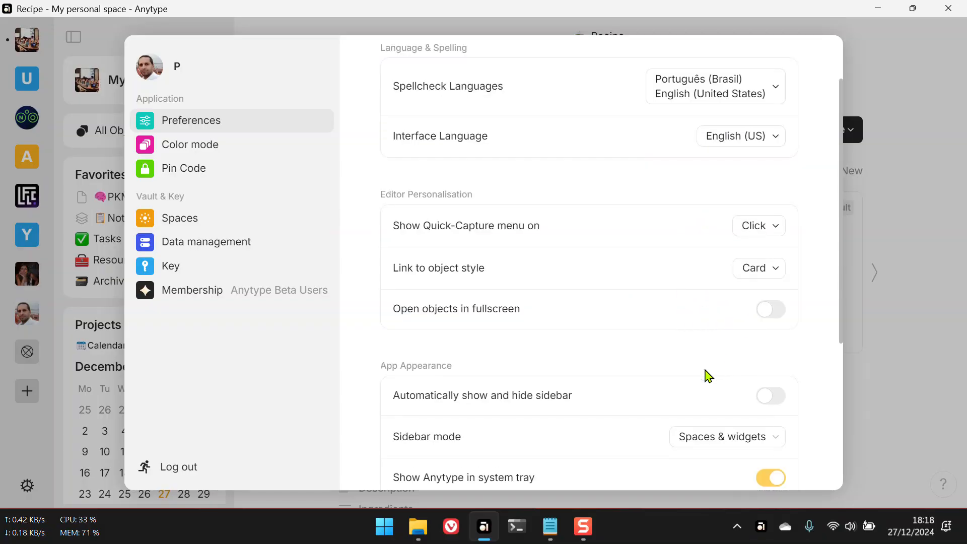
{"action": "left_click", "coordinate": [770, 313]}
{"action": "left_click", "coordinate": [770, 313]}
{"action": "left_click", "coordinate": [766, 398]}
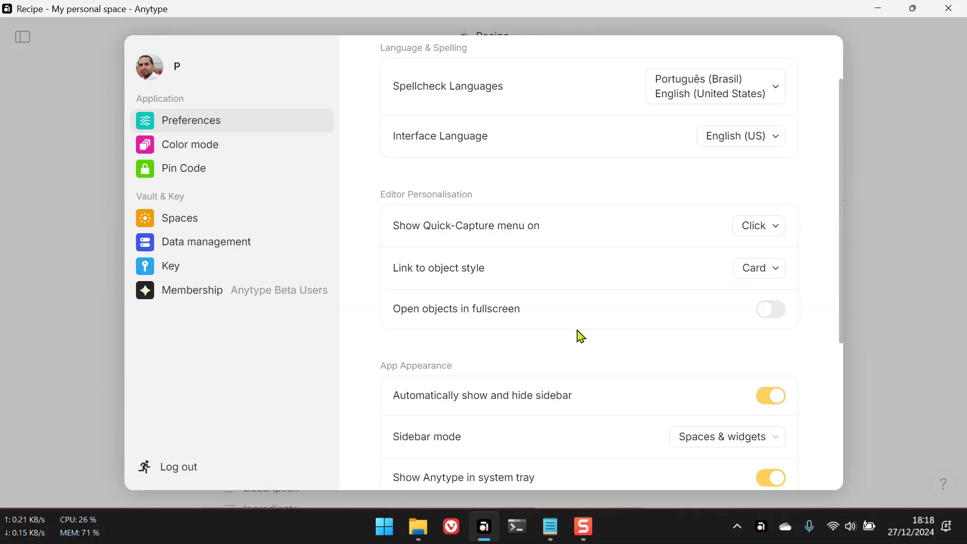
Step: Try the menu bar setting by turning it on and off twice, and temporarily reveal the hidden menu bar
{"action": "scroll", "coordinate": [763, 445], "scroll_direction": "down", "scroll_amount": 2}
{"action": "left_click", "coordinate": [764, 443]}
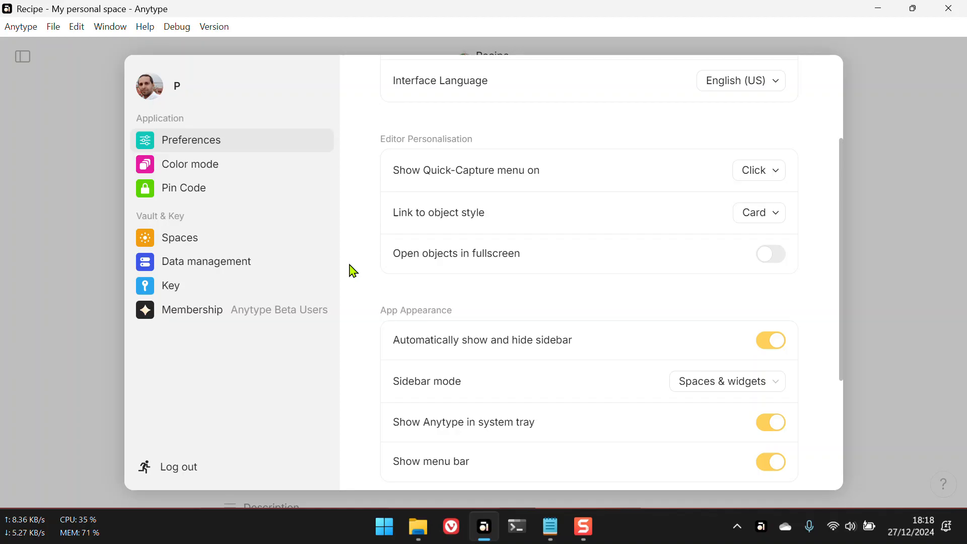
{"action": "left_click", "coordinate": [780, 466]}
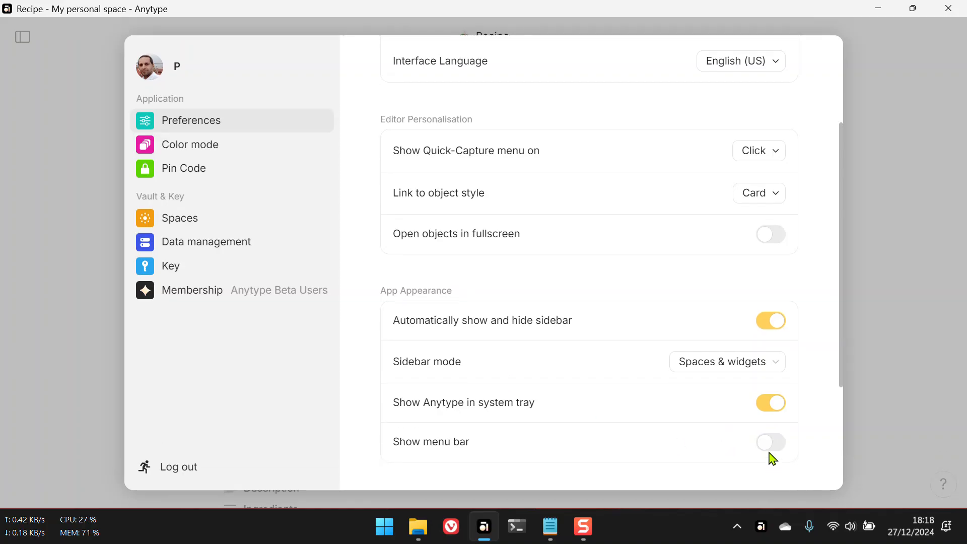
{"action": "left_click", "coordinate": [773, 443]}
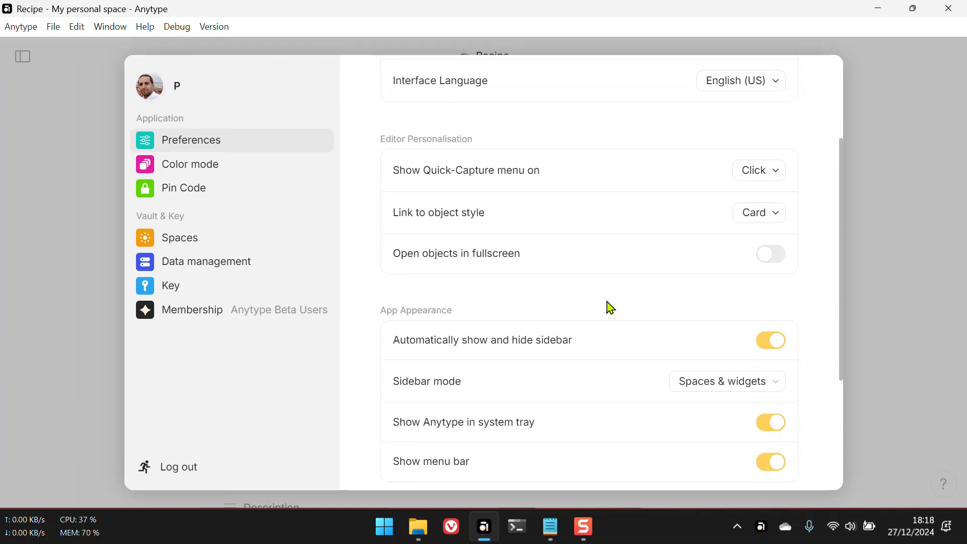
{"action": "scroll", "coordinate": [634, 347], "scroll_direction": "down", "scroll_amount": 2}
{"action": "left_click", "coordinate": [766, 386]}
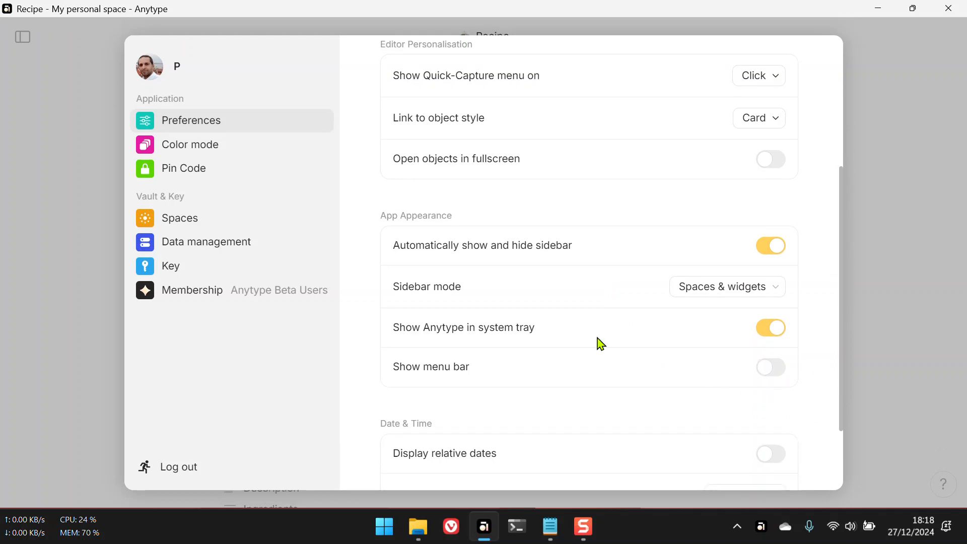
{"action": "key", "text": "alt"}
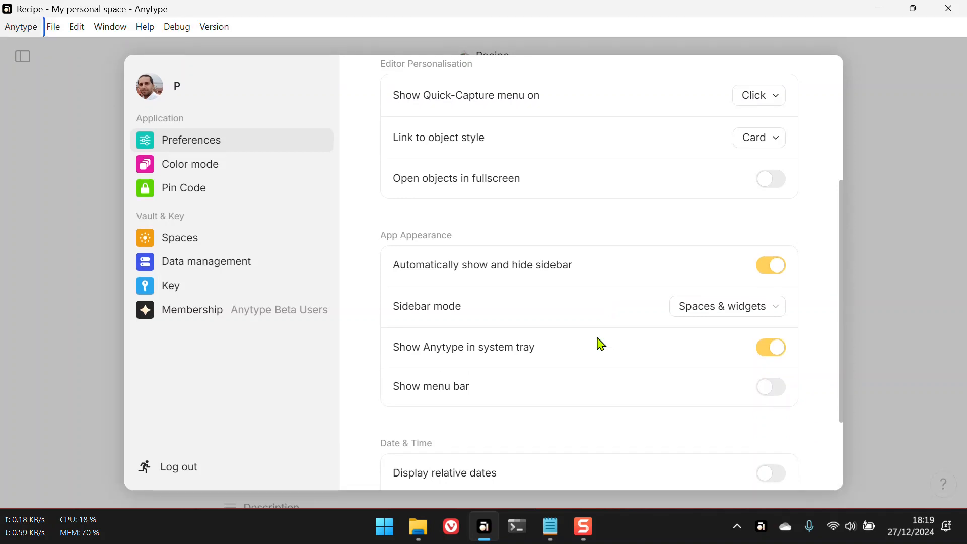
{"action": "key", "text": "alt"}
Step: Examine the Date & Time preferences and the available time formats without changing them
{"action": "scroll", "coordinate": [718, 390], "scroll_direction": "down", "scroll_amount": 2}
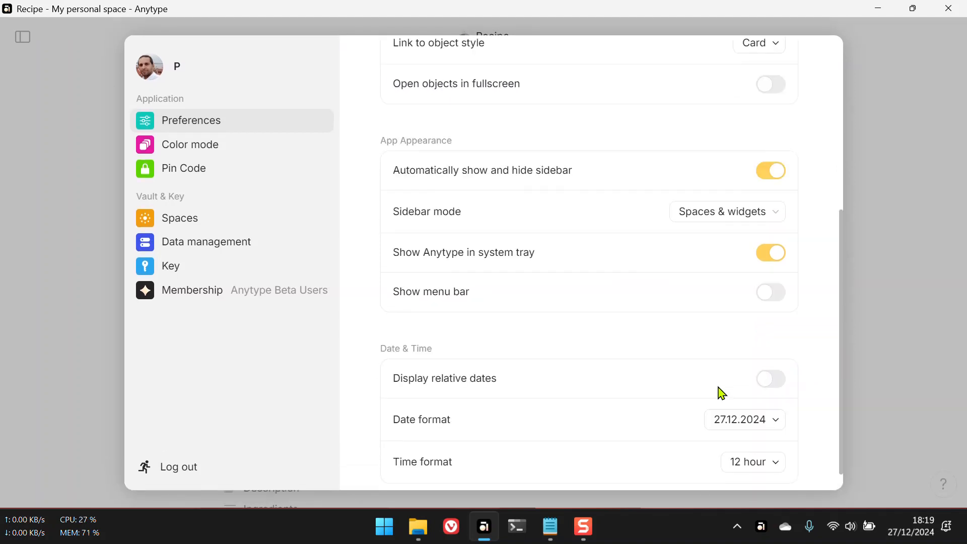
{"action": "scroll", "coordinate": [644, 351], "scroll_direction": "down", "scroll_amount": 1}
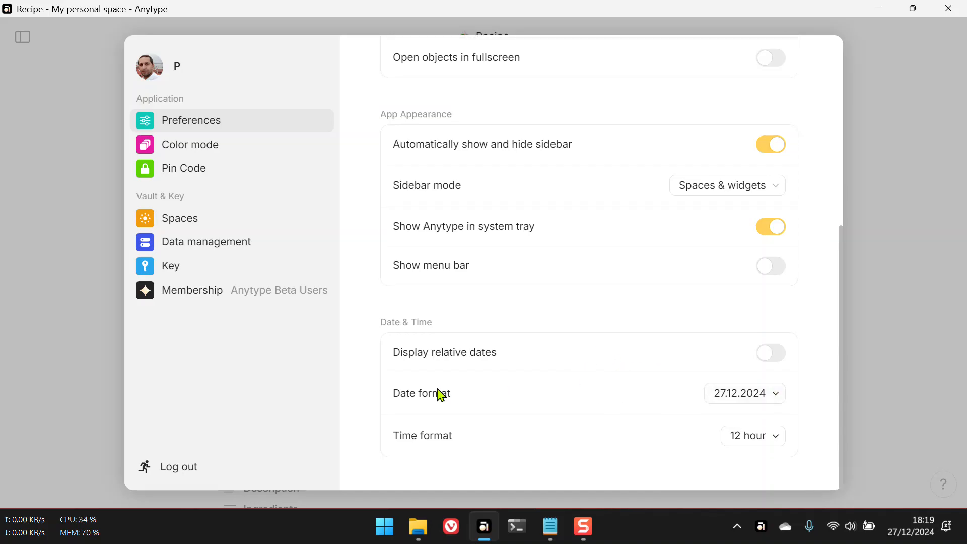
{"action": "left_click", "coordinate": [780, 443]}
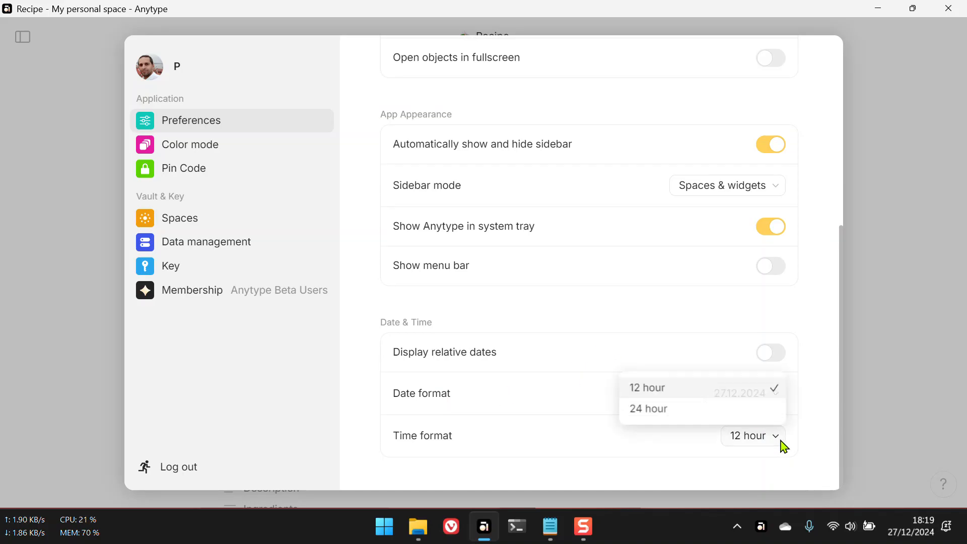
{"action": "left_click", "coordinate": [812, 324]}
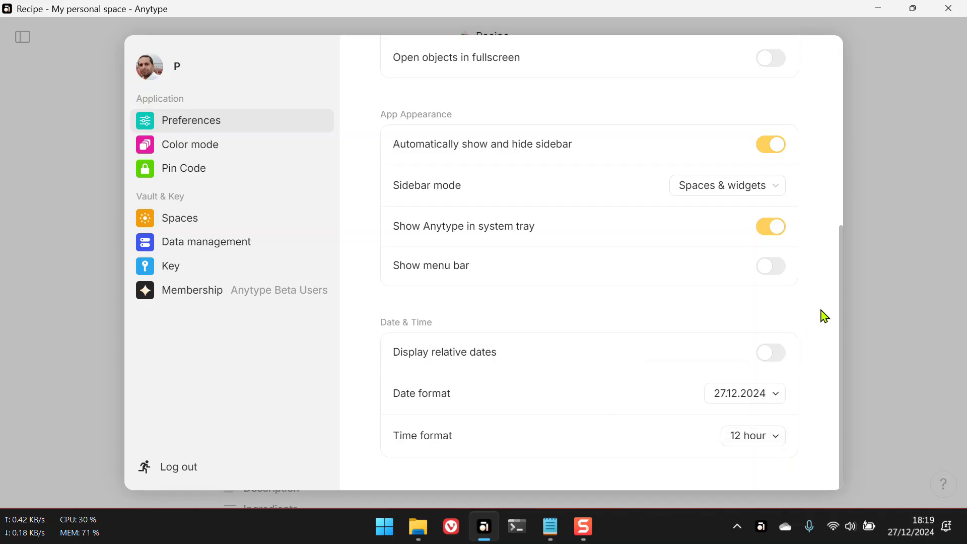
{"action": "scroll", "coordinate": [443, 287], "scroll_direction": "up", "scroll_amount": 5}
Step: Try the Dark color mode and switch back to System
{"action": "left_click", "coordinate": [201, 144]}
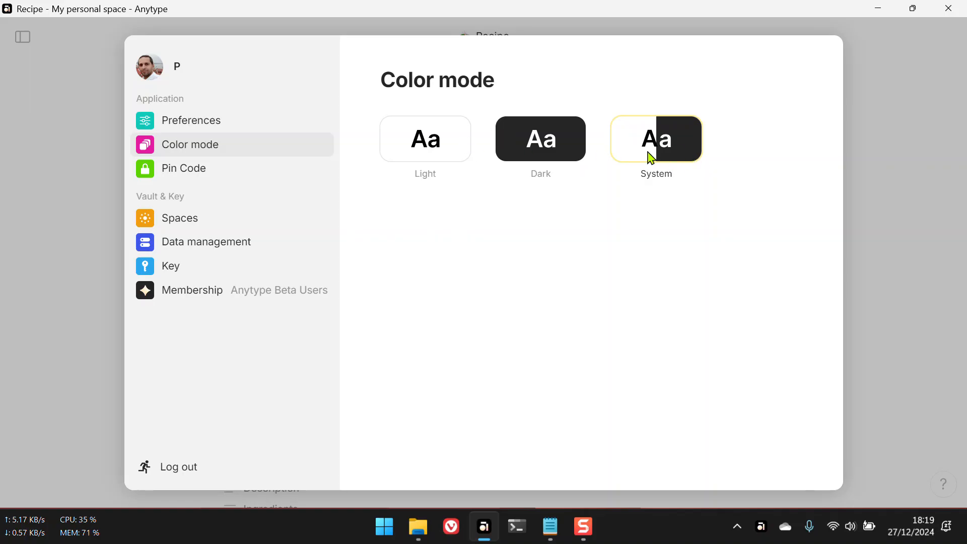
{"action": "left_click", "coordinate": [561, 143]}
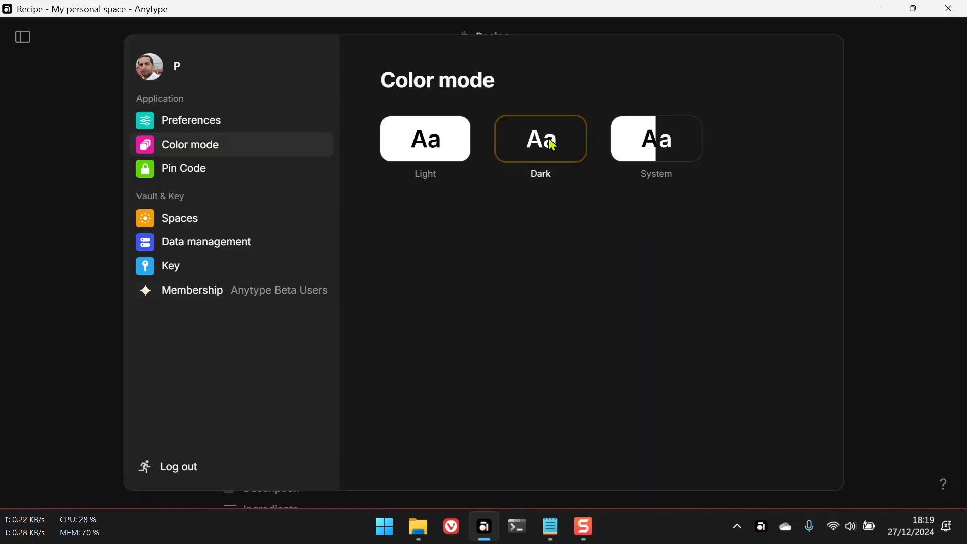
{"action": "left_click", "coordinate": [658, 149]}
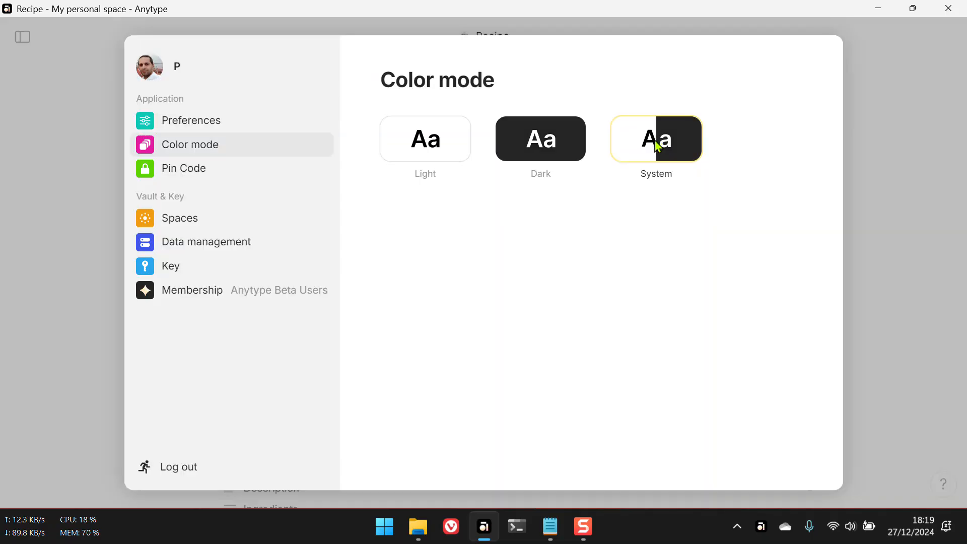
Step: Review the Pin Code, Spaces, Data management, Key and Membership settings, and close the settings
{"action": "left_click", "coordinate": [199, 177]}
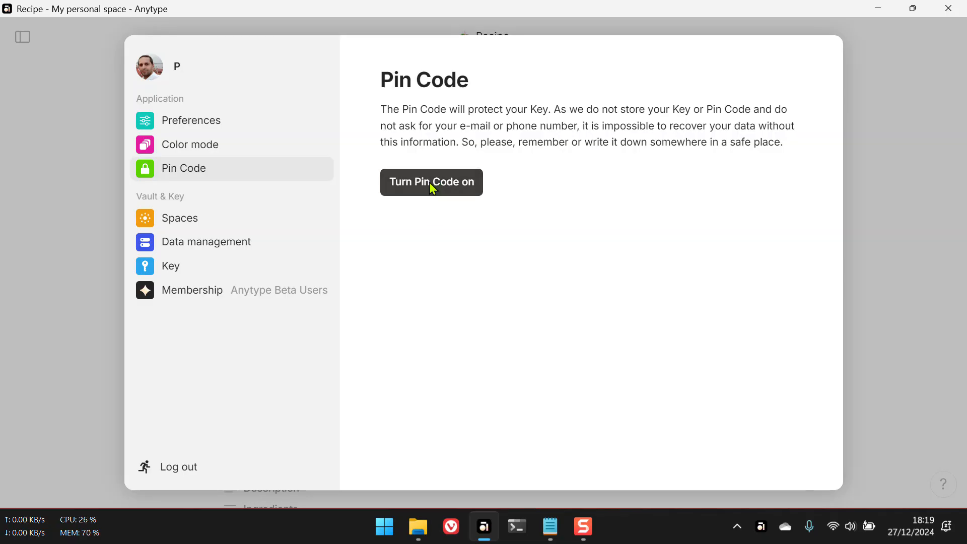
{"action": "left_click", "coordinate": [197, 223]}
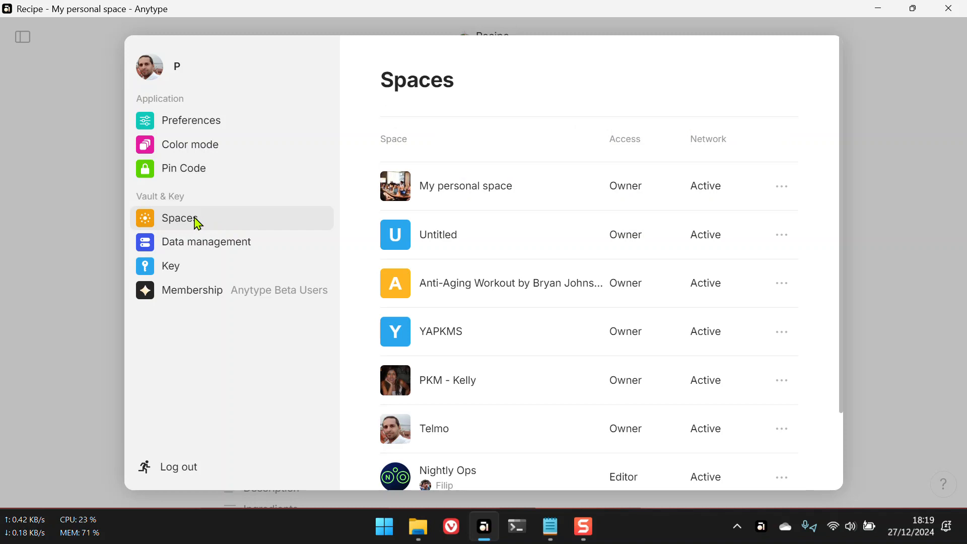
{"action": "scroll", "coordinate": [490, 341], "scroll_direction": "down", "scroll_amount": 2}
{"action": "scroll", "coordinate": [490, 341], "scroll_direction": "up", "scroll_amount": 2}
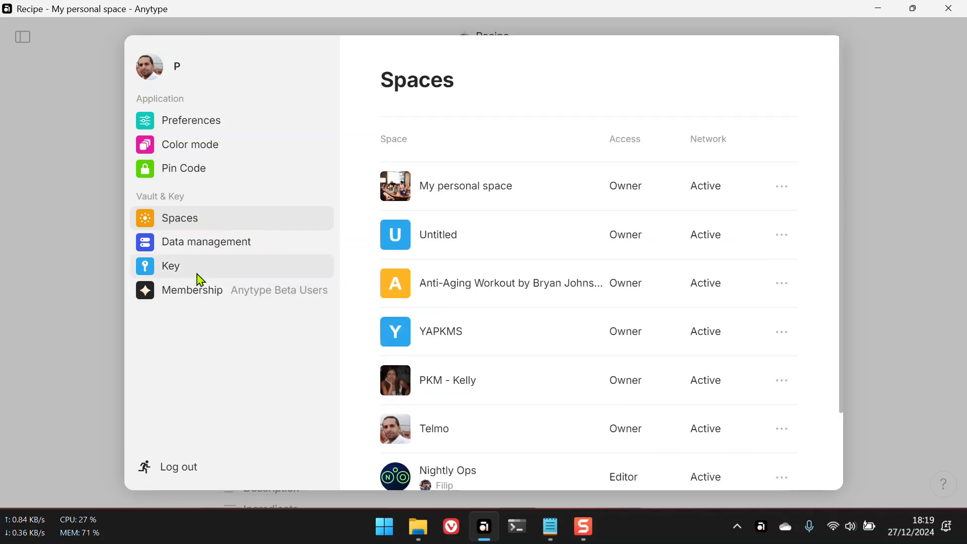
{"action": "left_click", "coordinate": [188, 246]}
{"action": "left_click", "coordinate": [190, 271]}
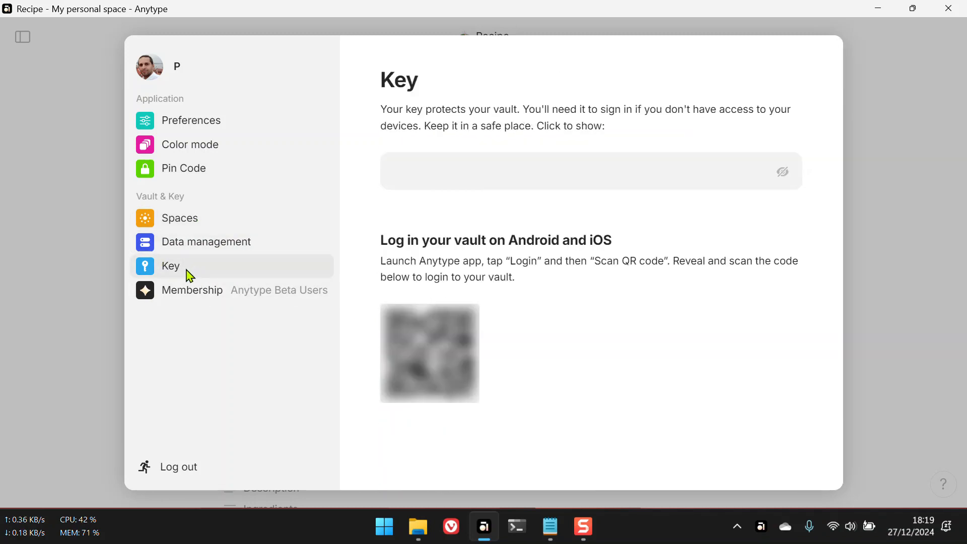
{"action": "left_click", "coordinate": [199, 299]}
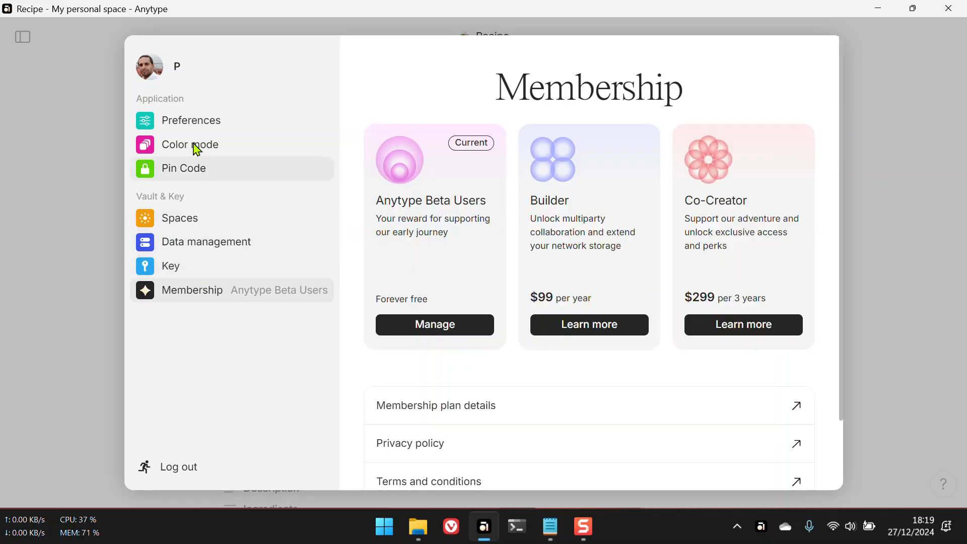
{"action": "left_click", "coordinate": [189, 123]}
{"action": "key", "text": "Escape"}
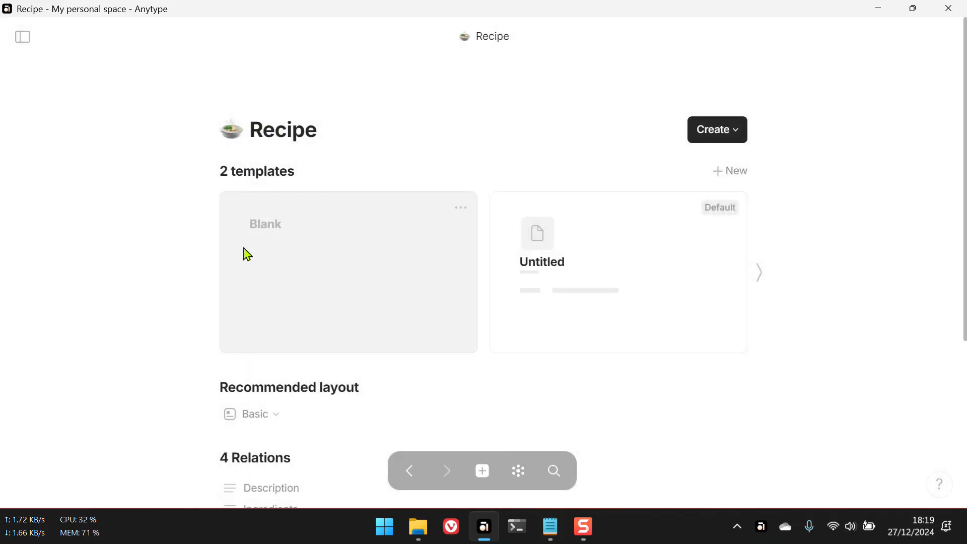
Step: Go back through the Class Note and Bookmark types and open the PKM page from the favorites
{"action": "left_click", "coordinate": [407, 478]}
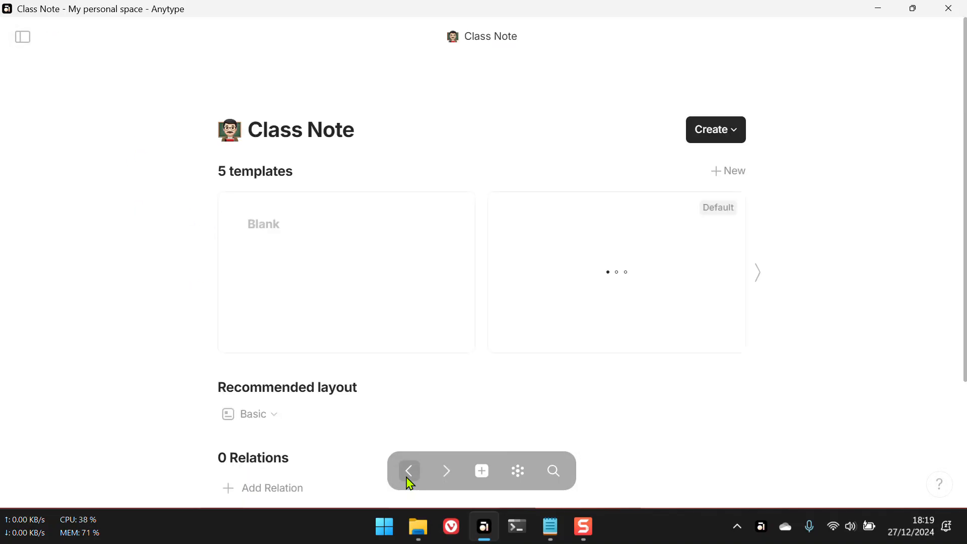
{"action": "left_click", "coordinate": [408, 474]}
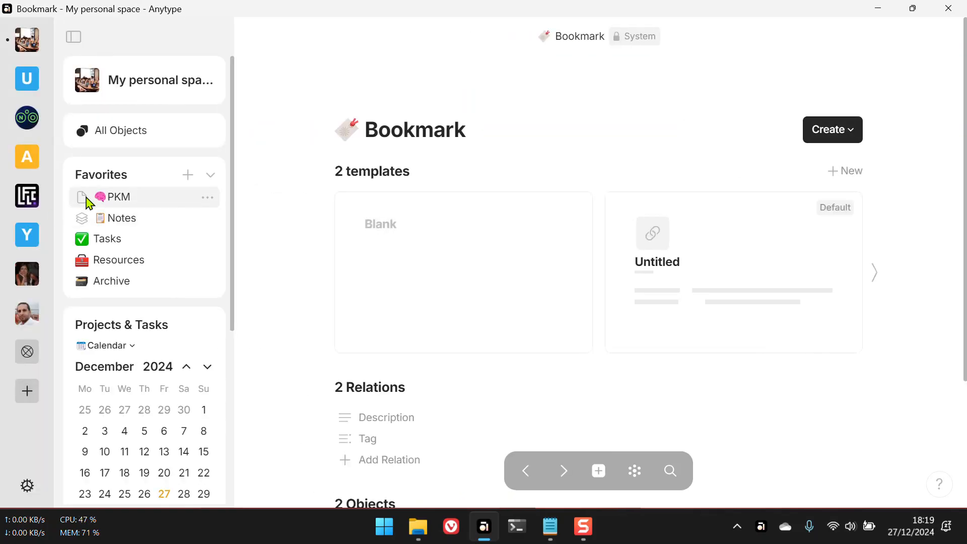
{"action": "left_click", "coordinate": [89, 199]}
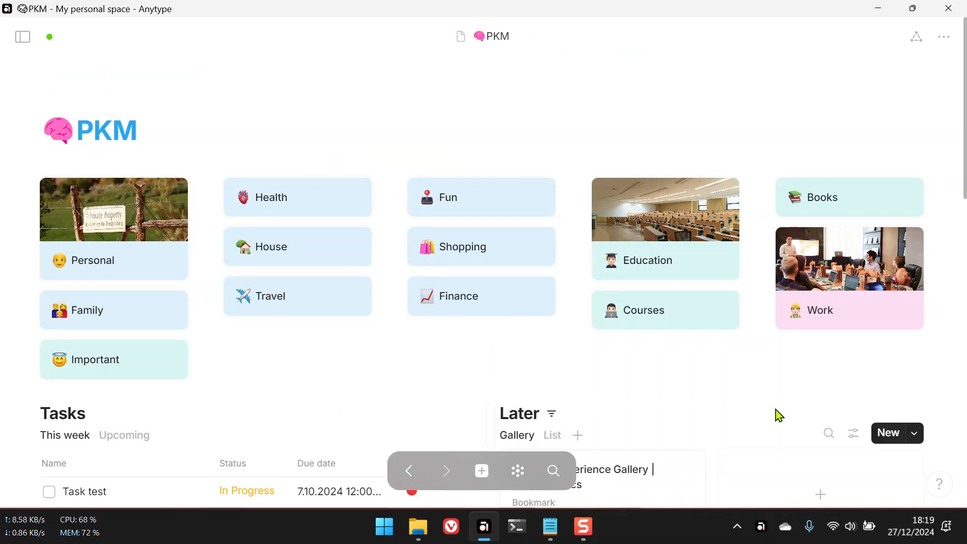